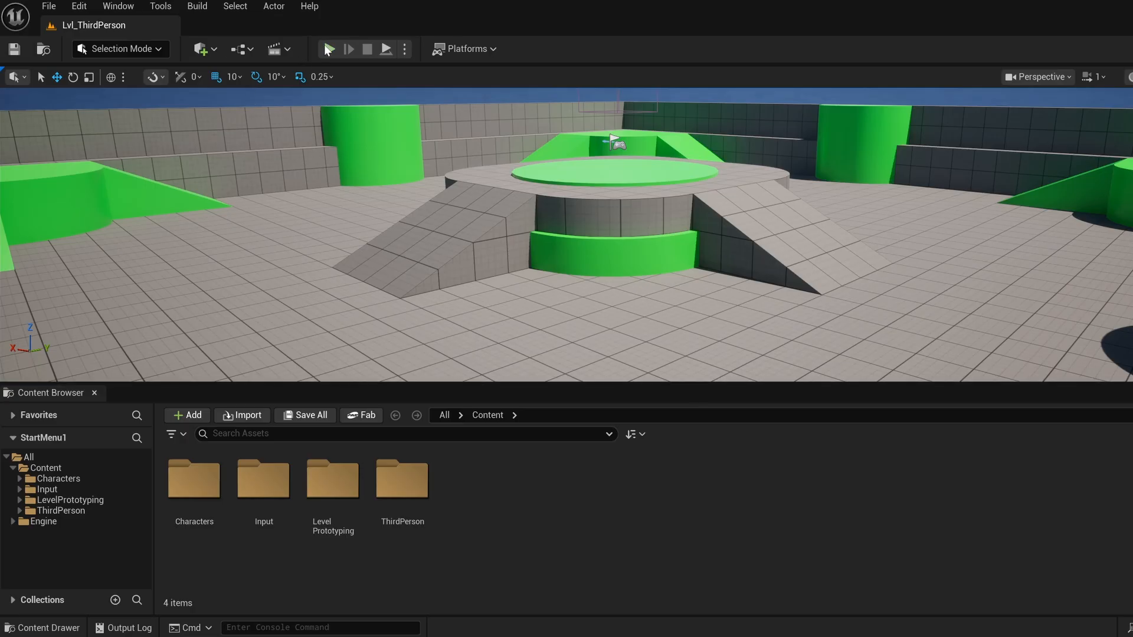
Step: Play-test the third-person level, run the character forward and sideways across the platform, and end the session
click(329, 50)
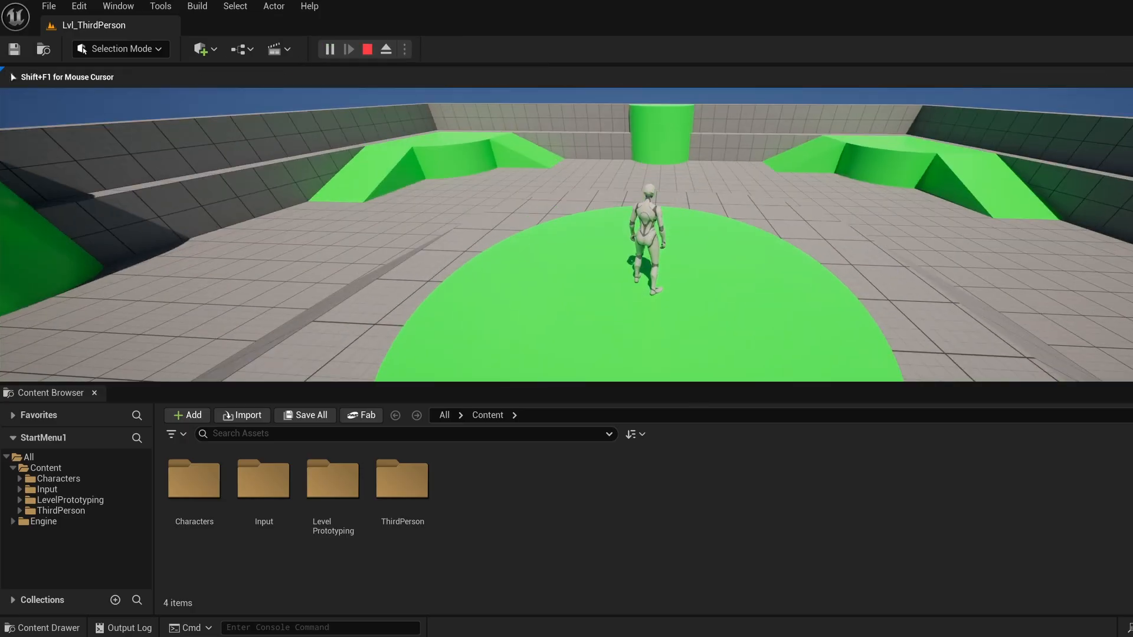
key(w)
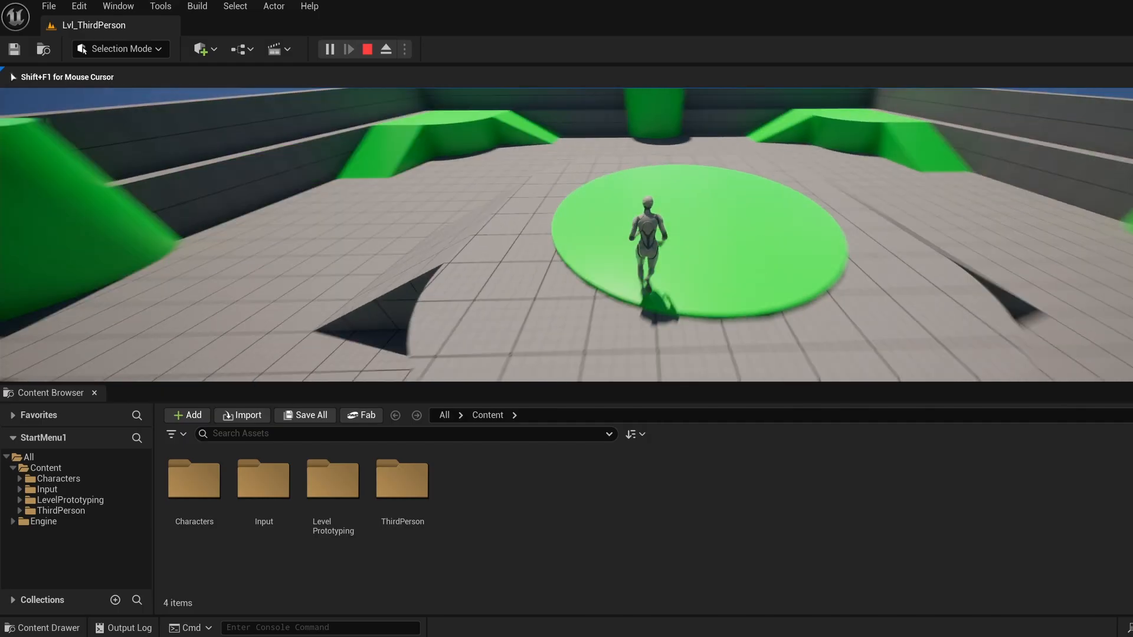
key(d)
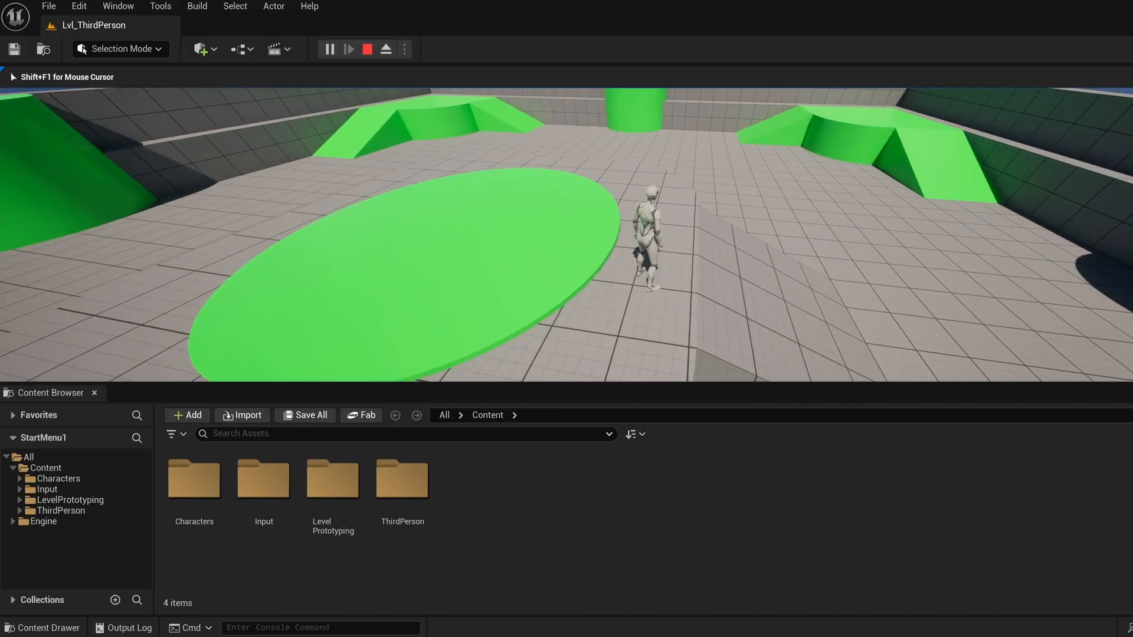
key(Escape)
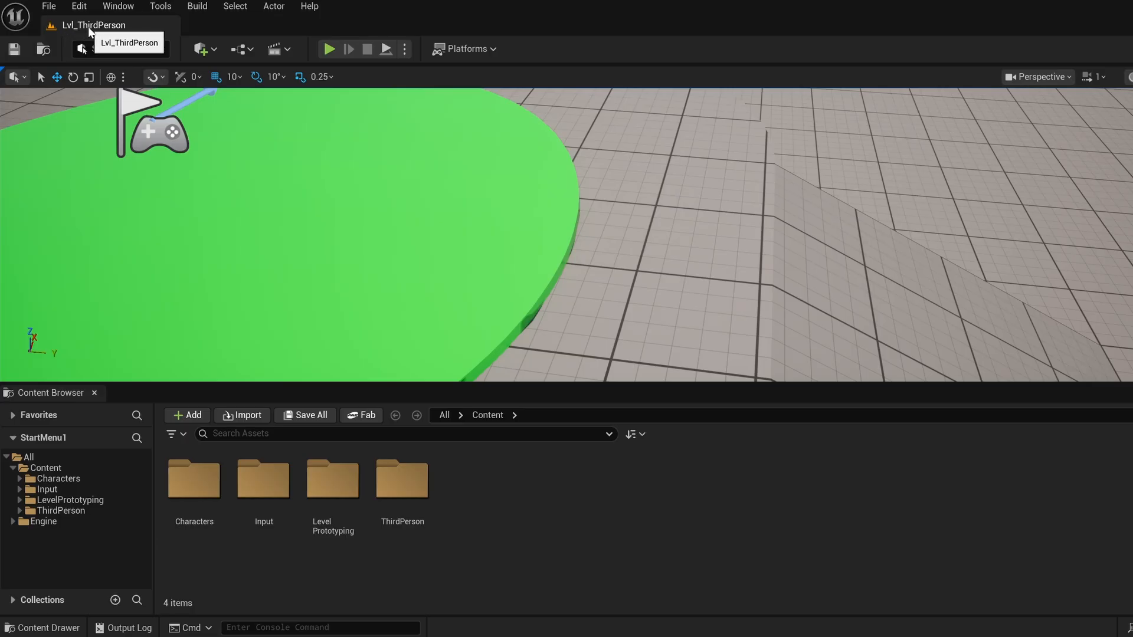
Step: Create a new folder named Levels directly inside the Content folder
click(59, 510)
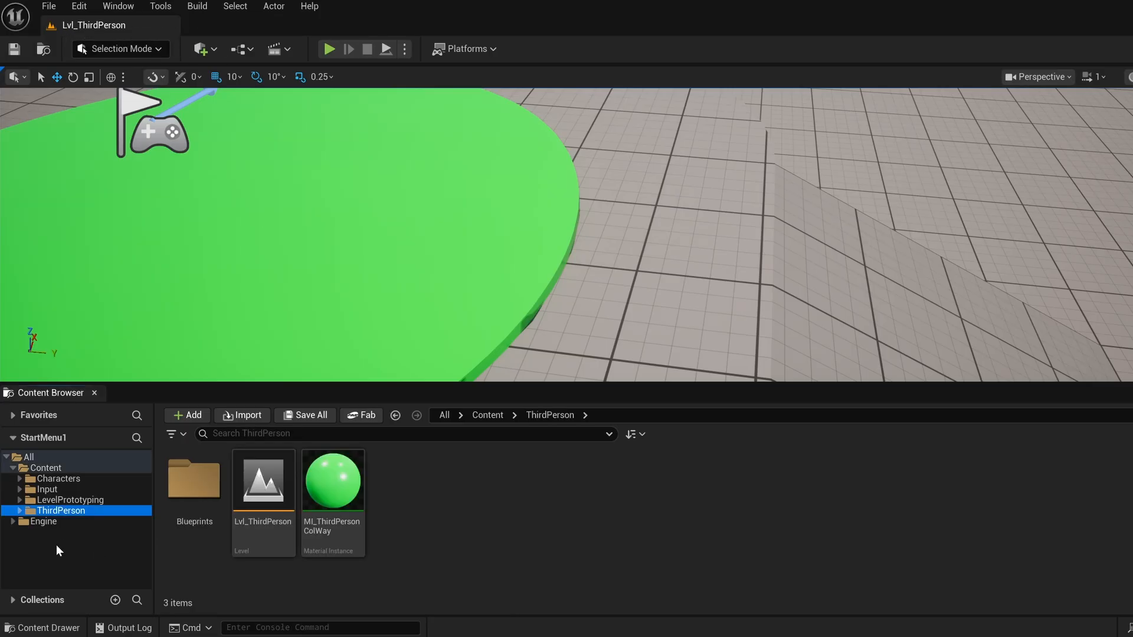
click(38, 469)
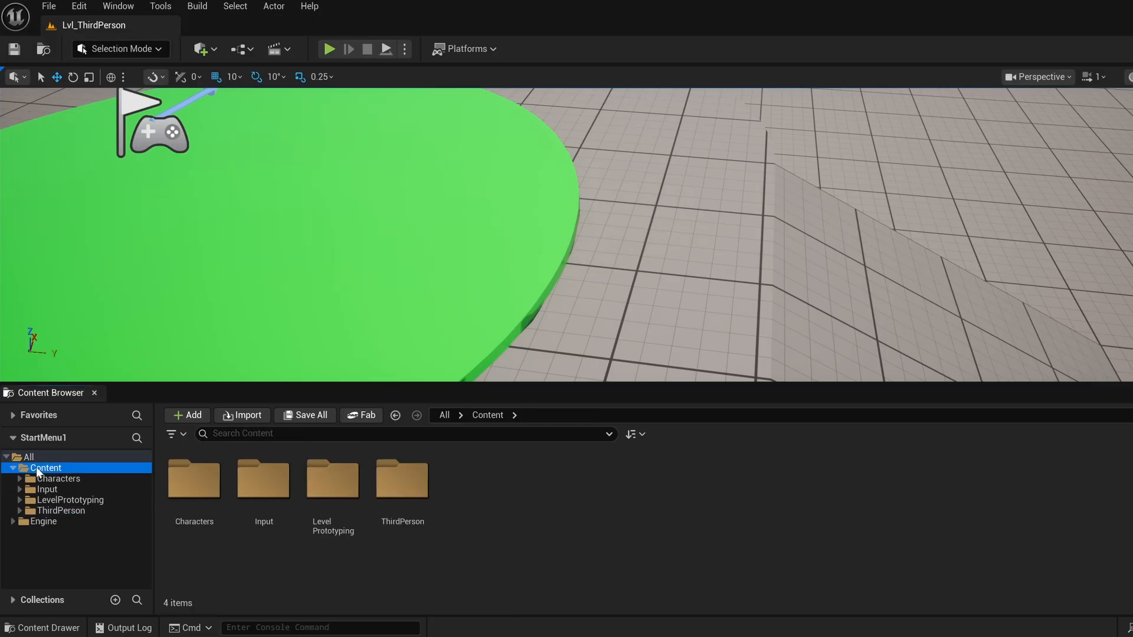
right_click(486, 491)
mouse_move(487, 491)
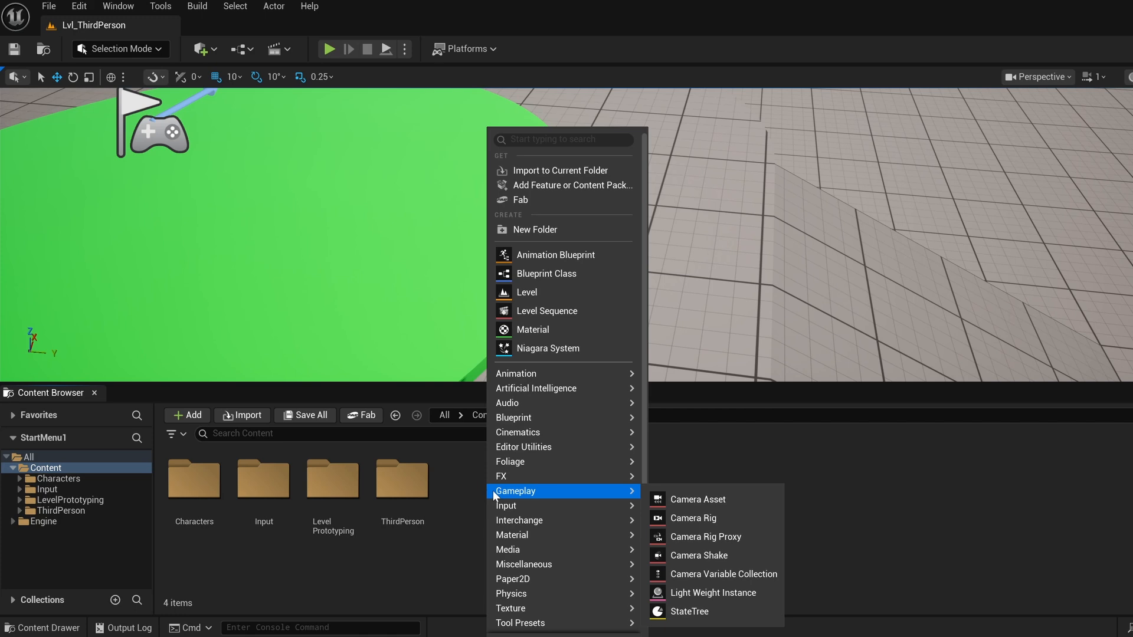
click(543, 230)
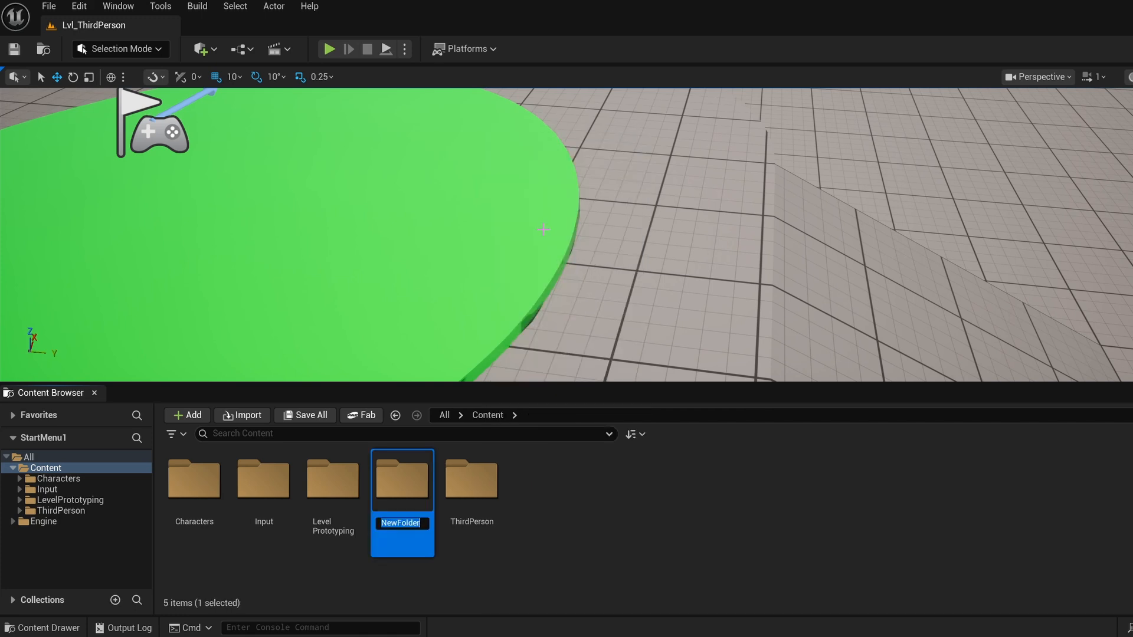
text(Levels)
key(Return)
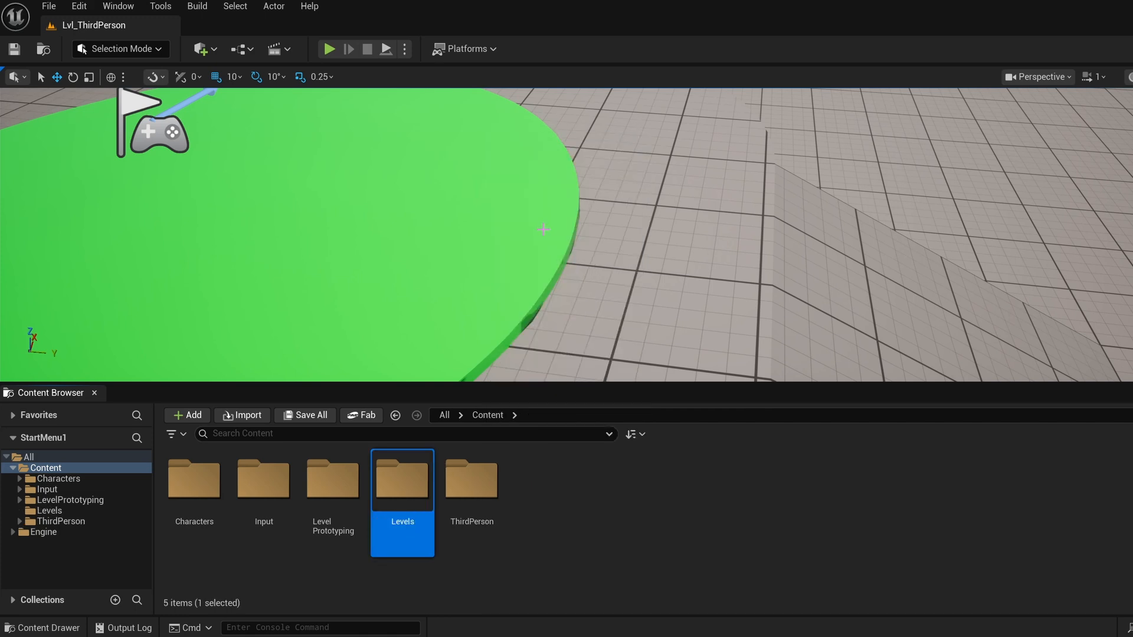
Step: Move the Lvl_ThirdPerson level from the ThirdPerson folder into the Levels folder, accept the rename, and open Levels
click(57, 471)
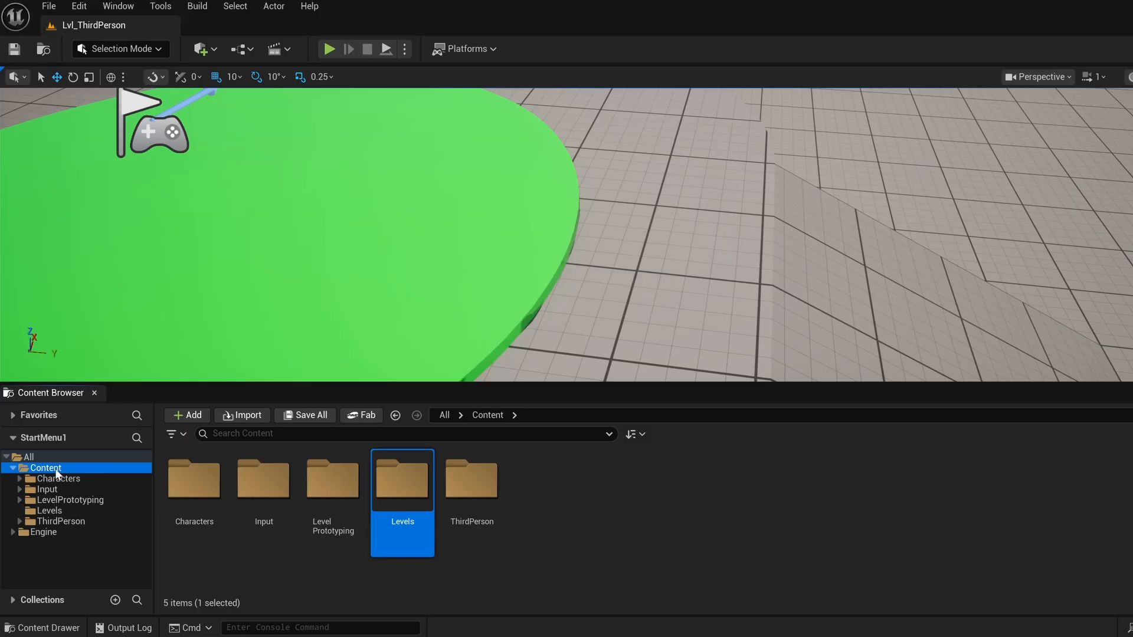
click(60, 521)
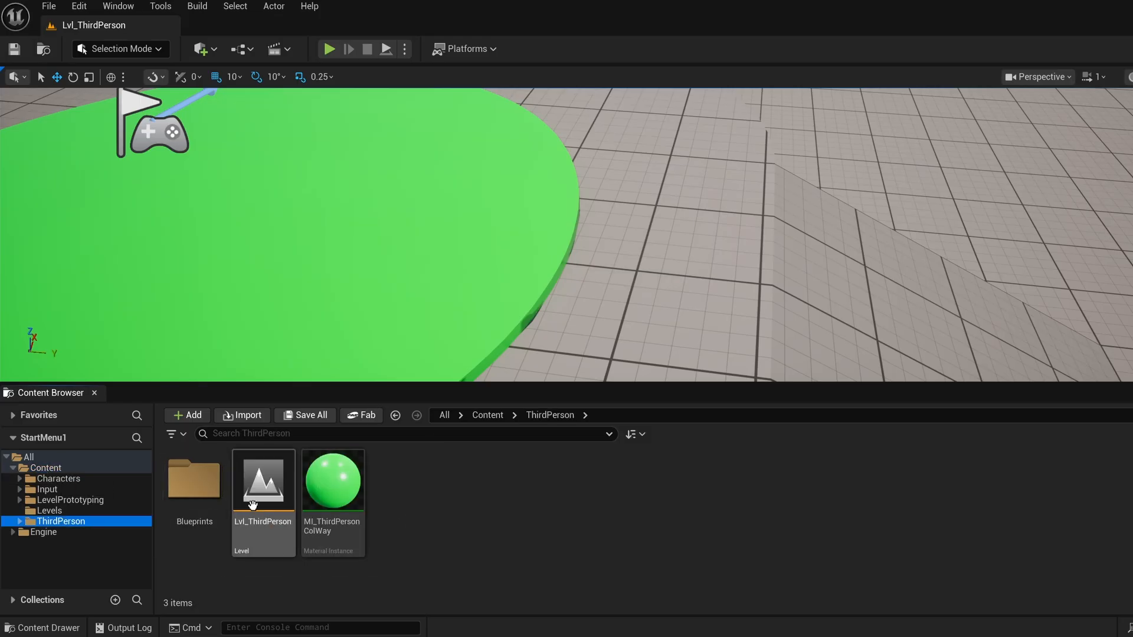
drag(252, 505, 44, 512)
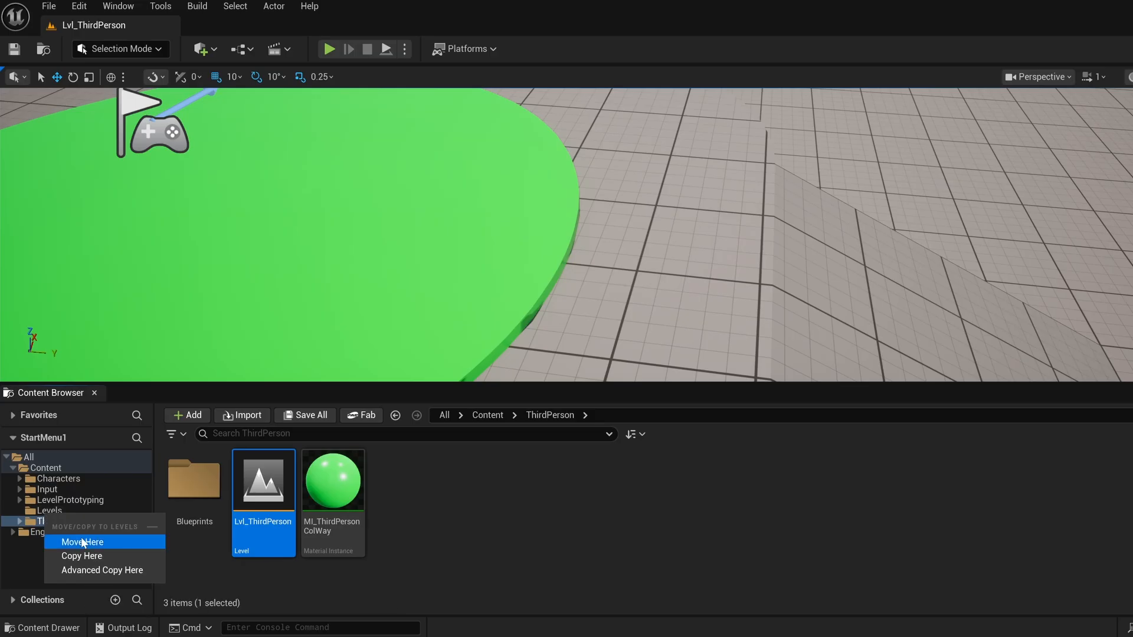
click(83, 542)
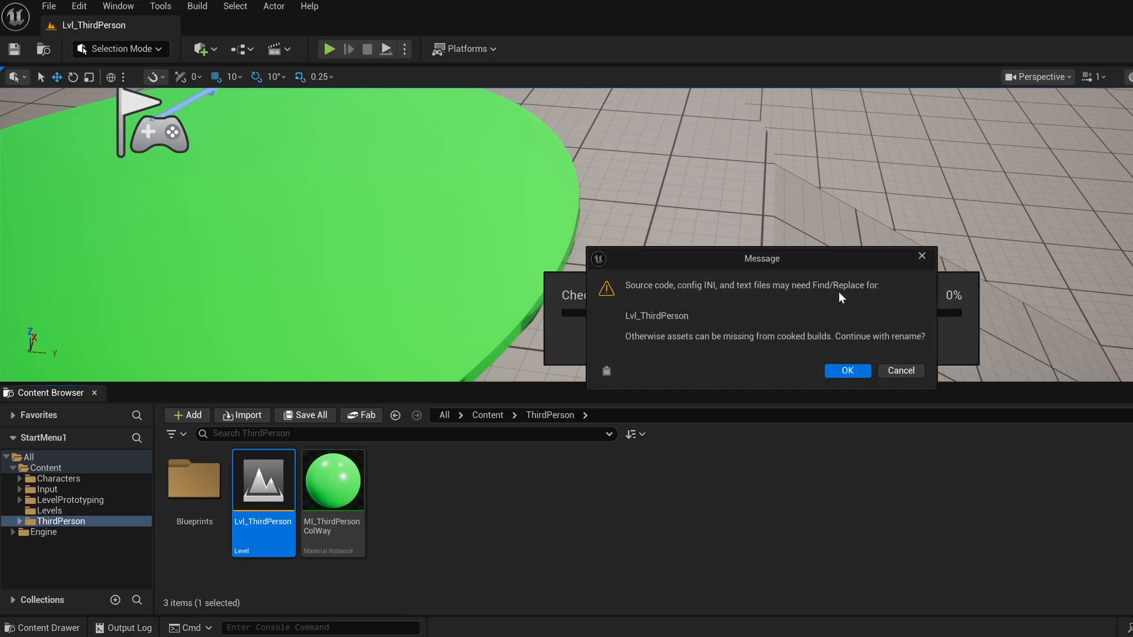
click(848, 372)
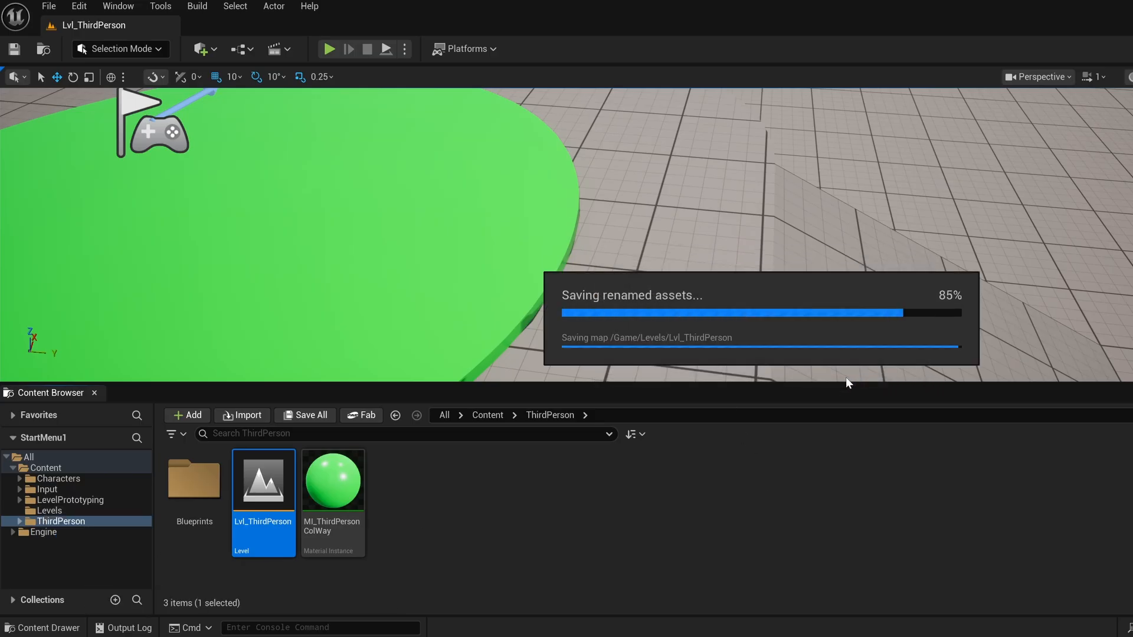
click(50, 511)
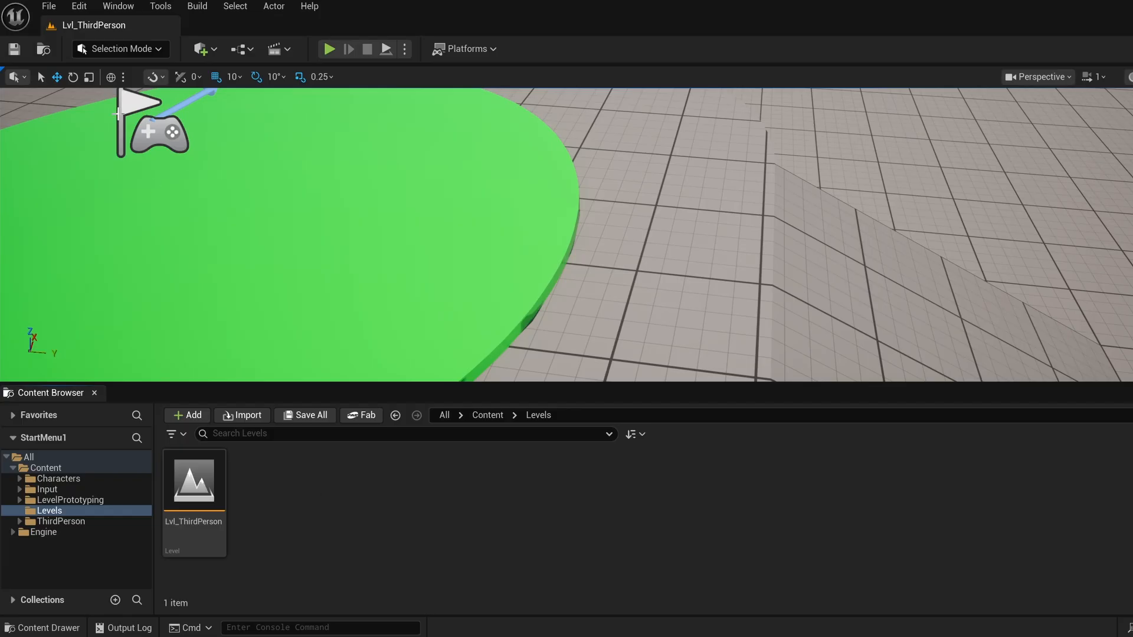
Step: Create a new level from the Empty Level template
click(51, 7)
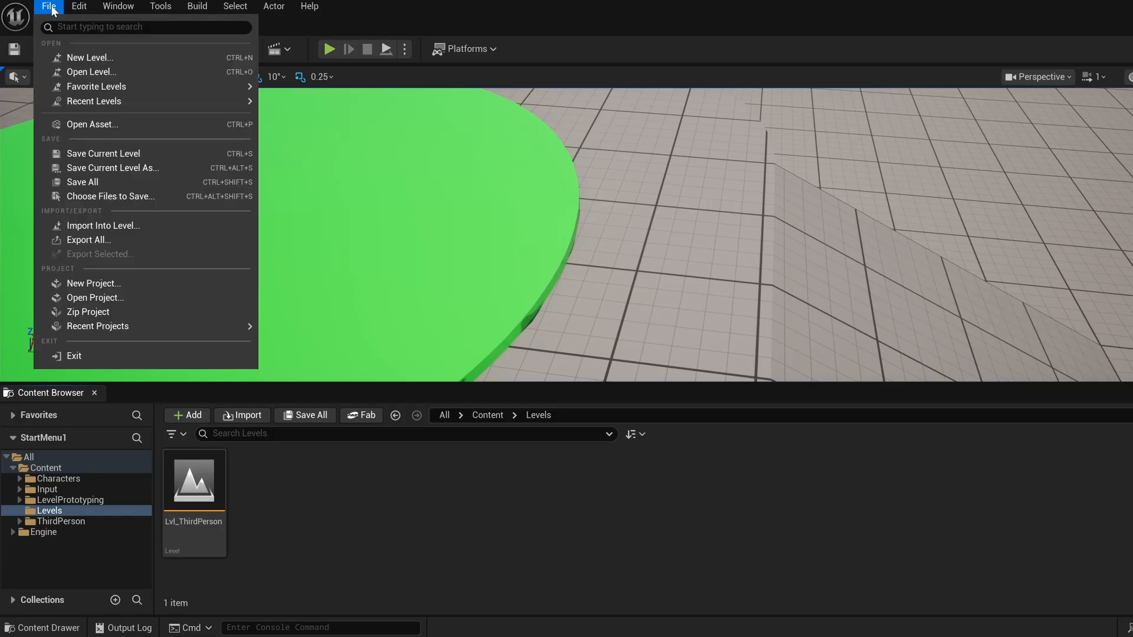
click(80, 59)
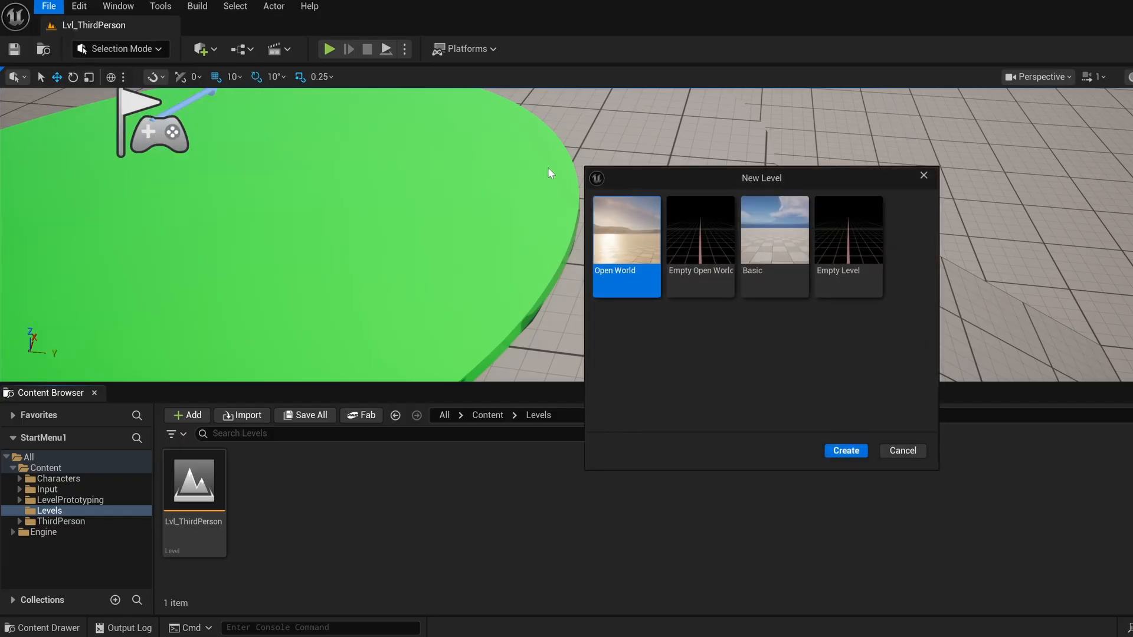
click(859, 230)
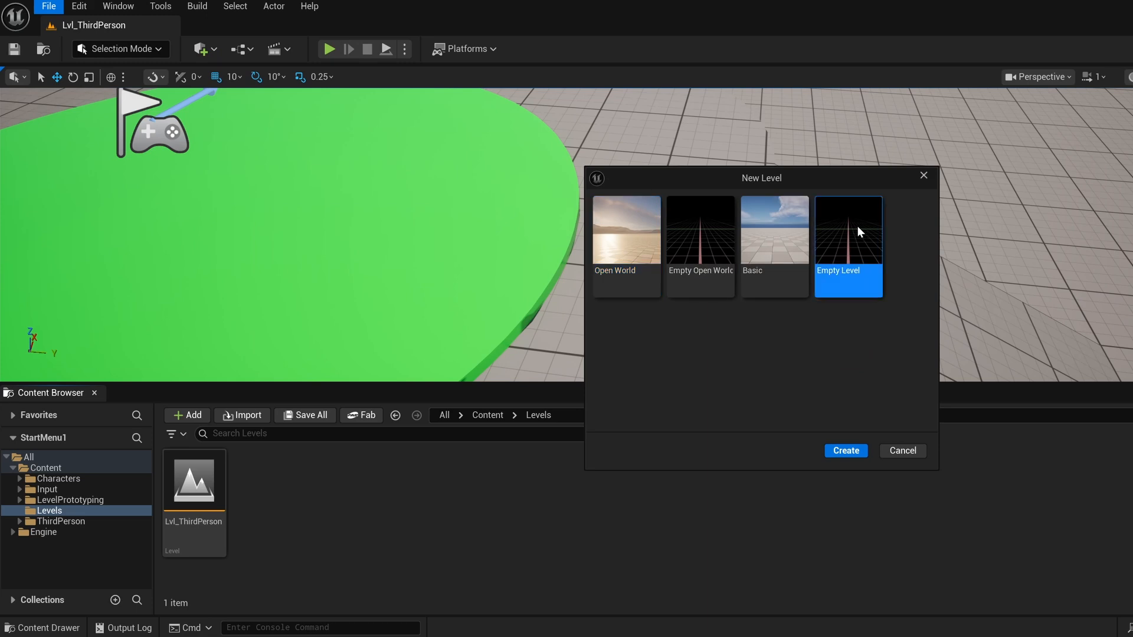
click(846, 451)
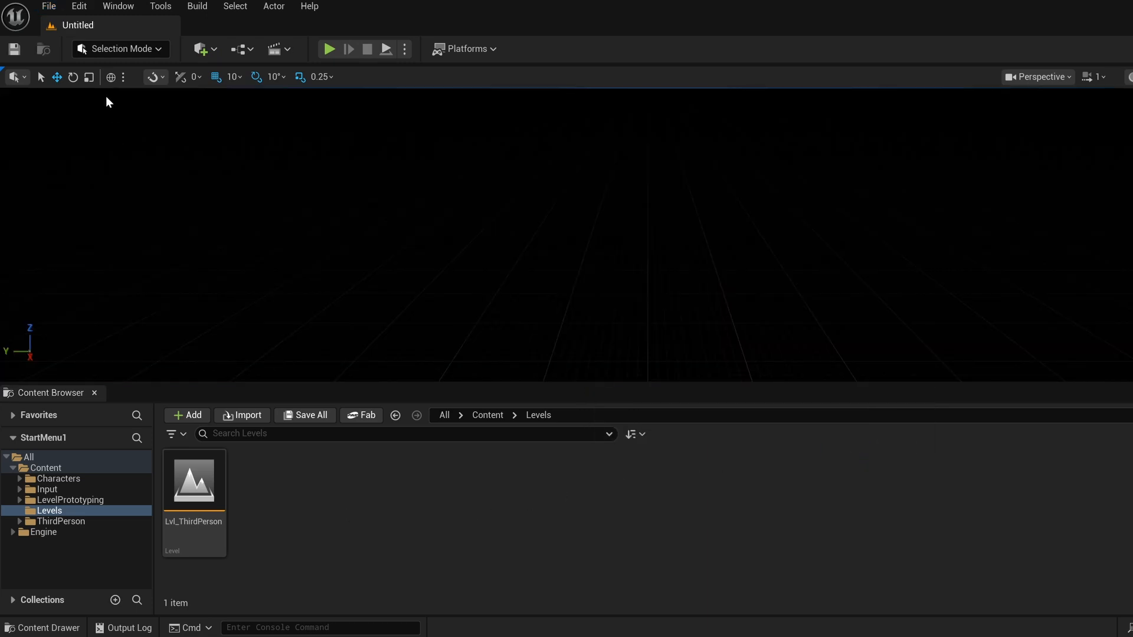
Step: Save the new empty level in the Levels folder under the name MenuLevel
click(49, 7)
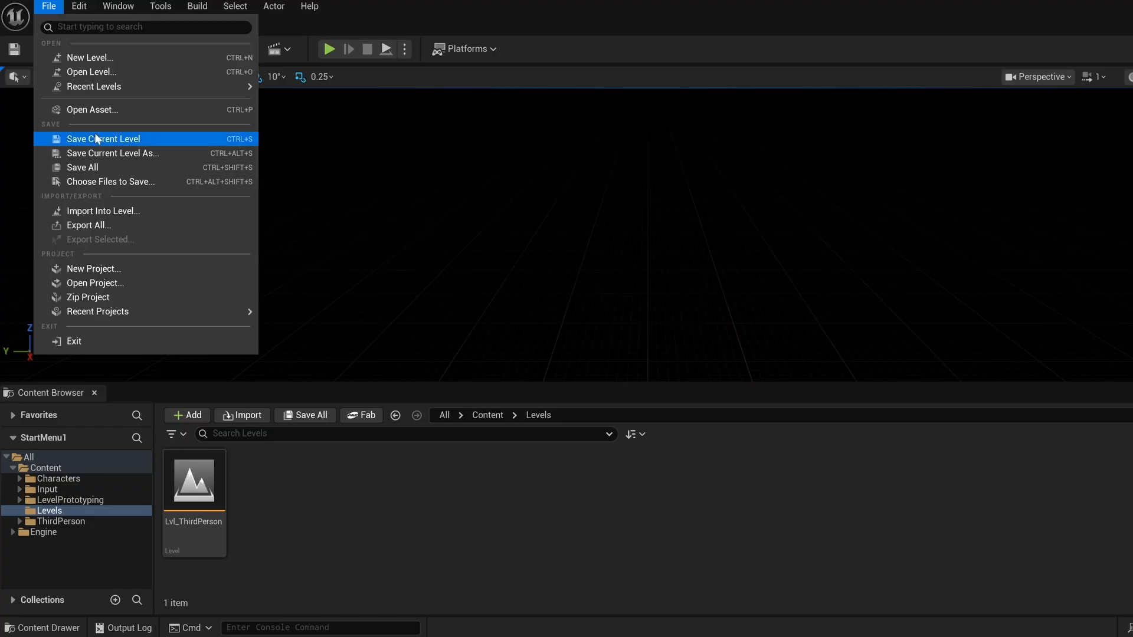
click(118, 152)
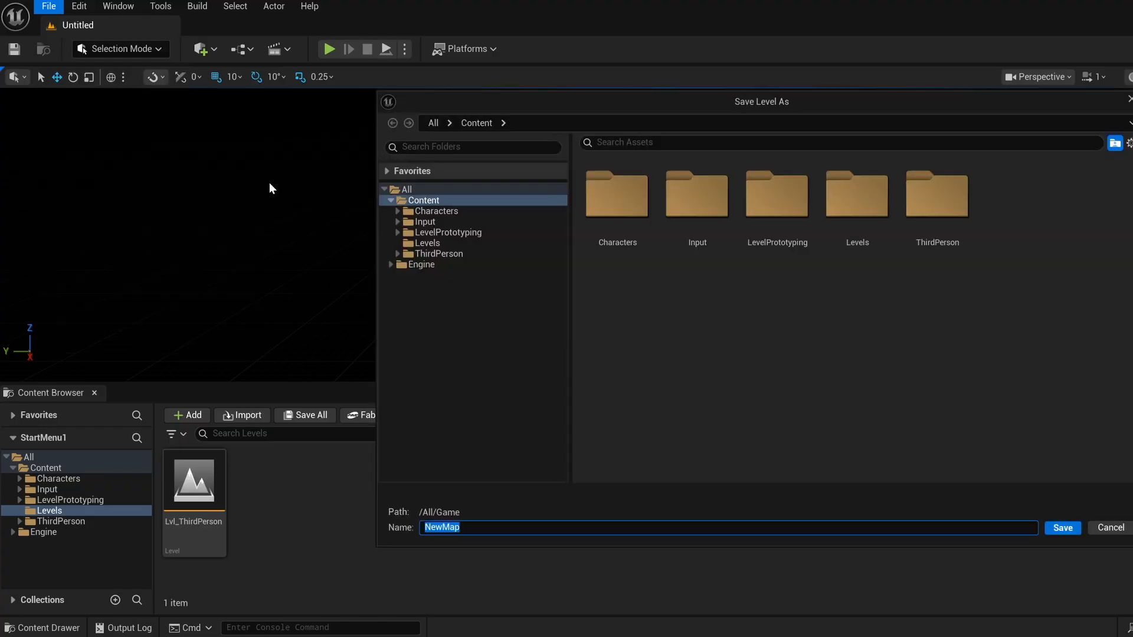
double_click(863, 194)
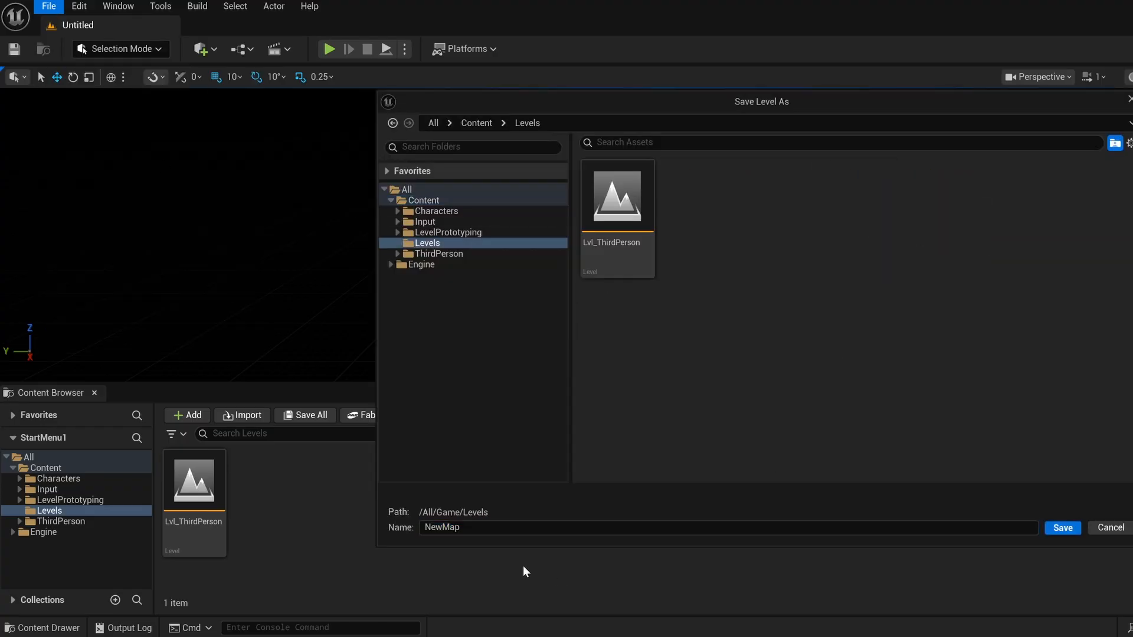
click(501, 529)
text(StartLevel)
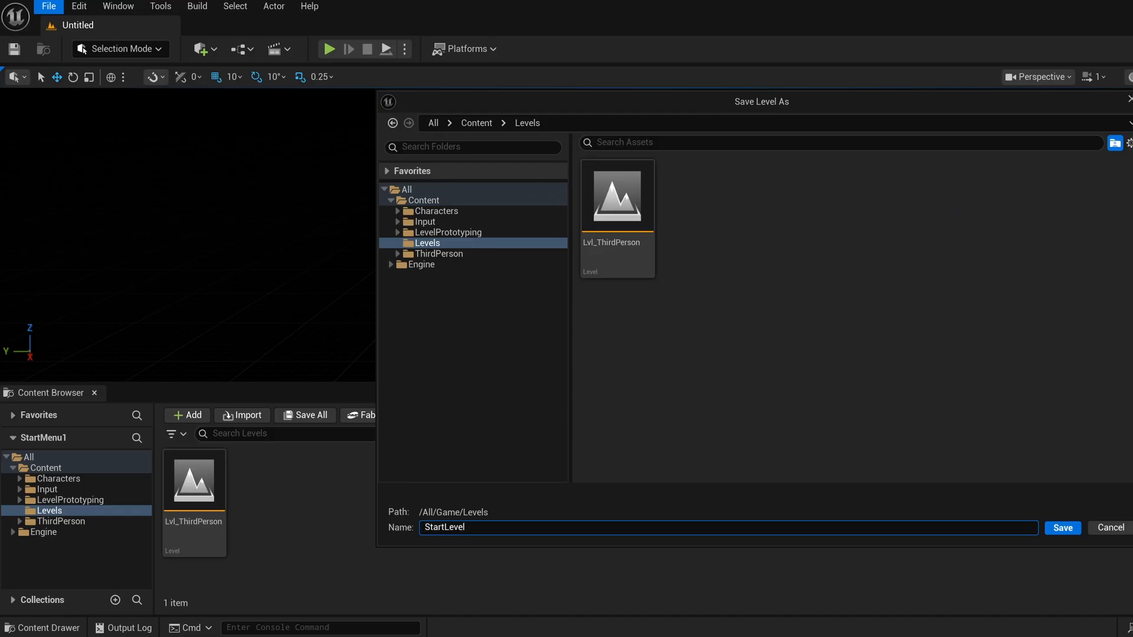
key(ctrl+a)
text(MenuLevel)
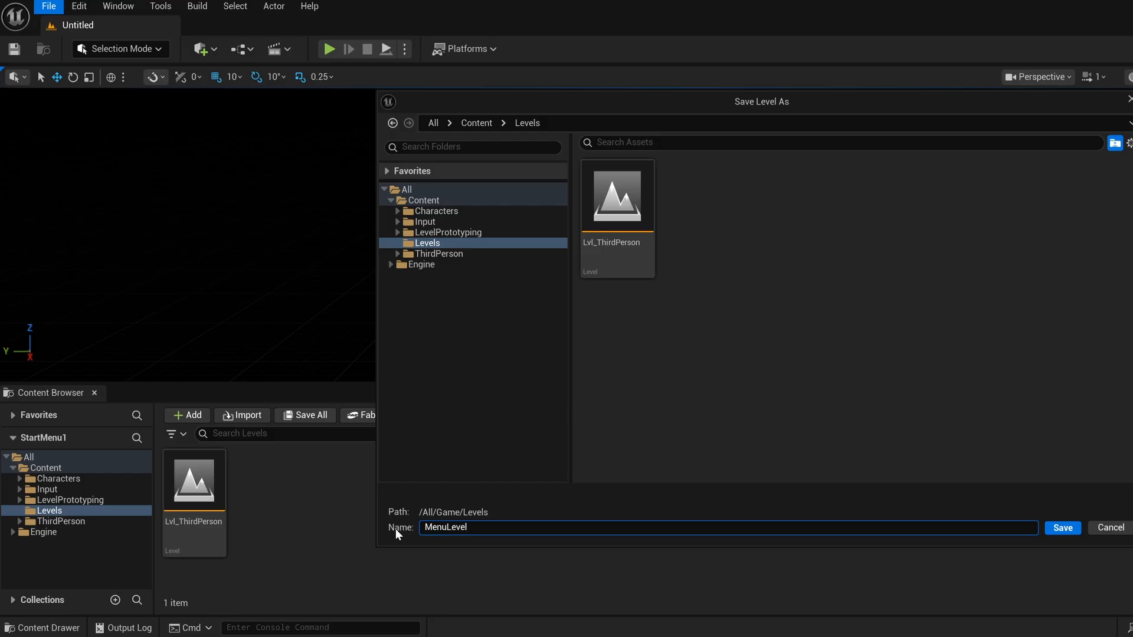
click(1062, 528)
click(273, 489)
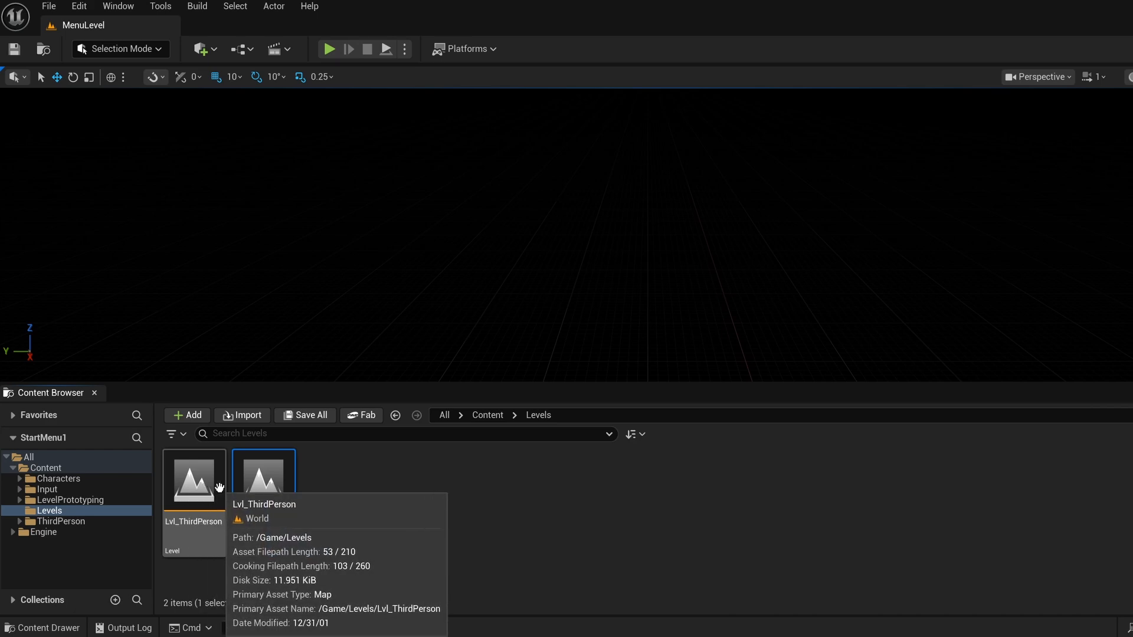
click(355, 515)
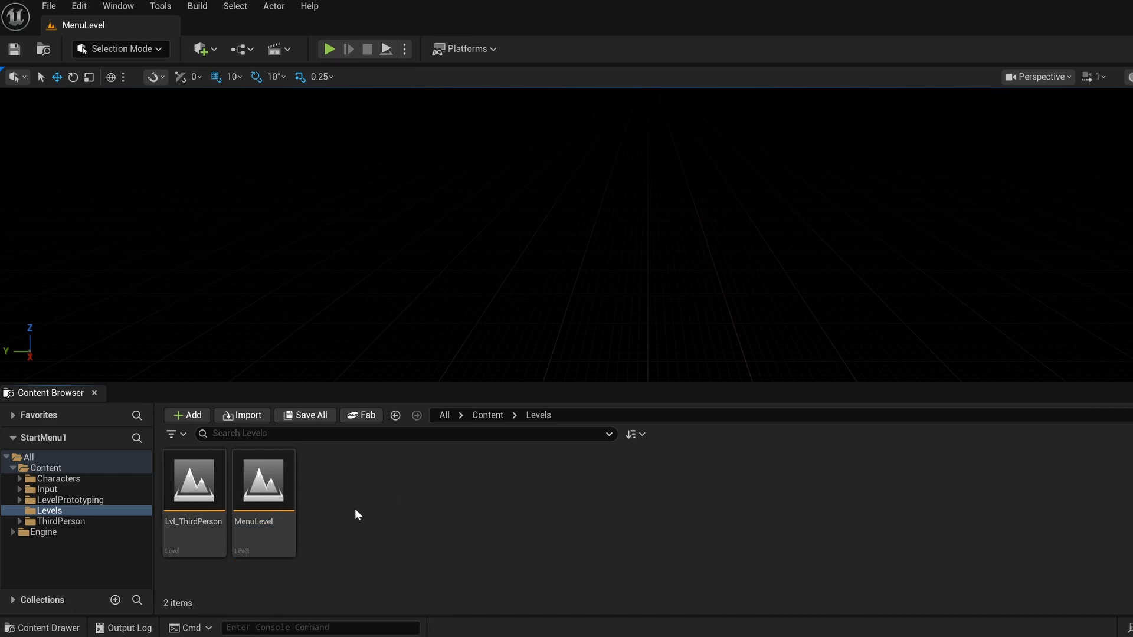
Step: In the project's Maps & Modes settings, set the Editor Startup Map to MenuLevel
click(84, 8)
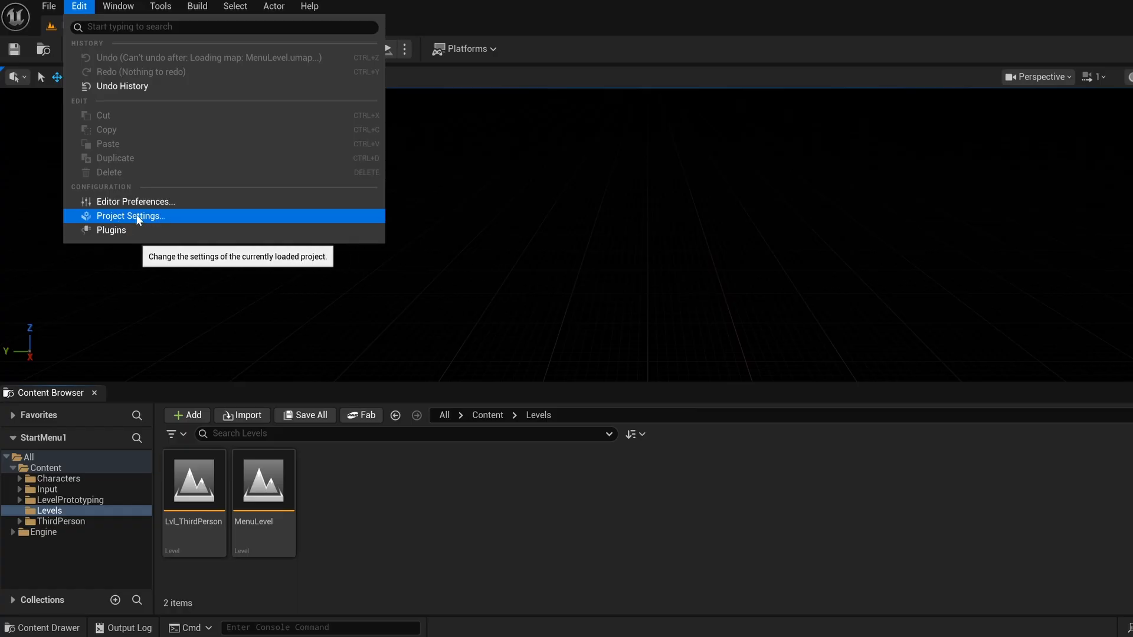
click(131, 216)
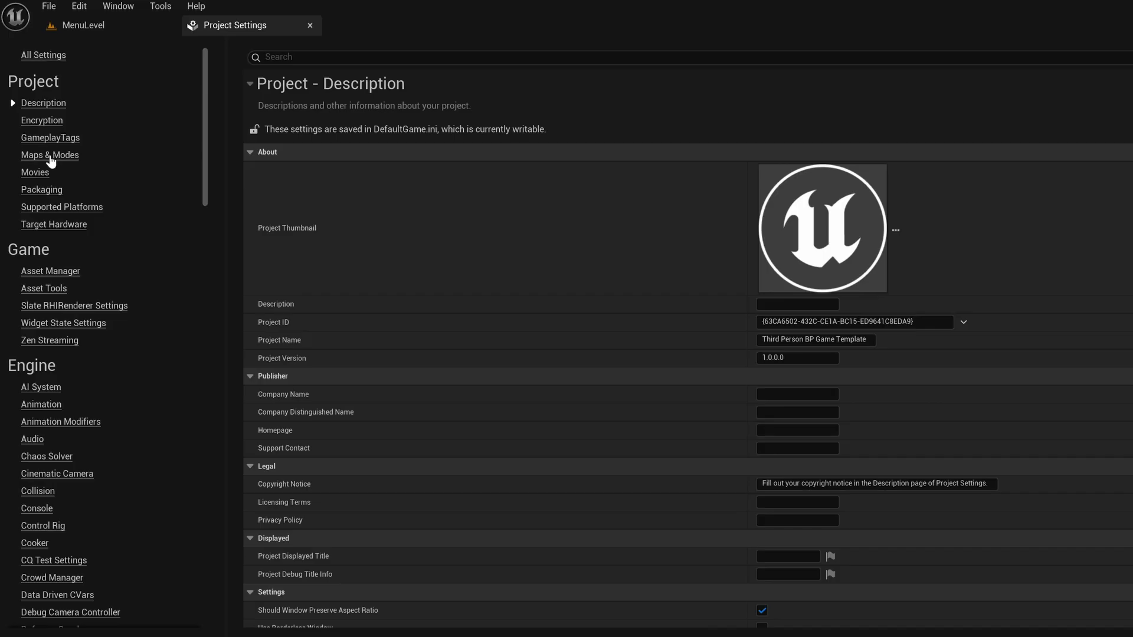
click(51, 156)
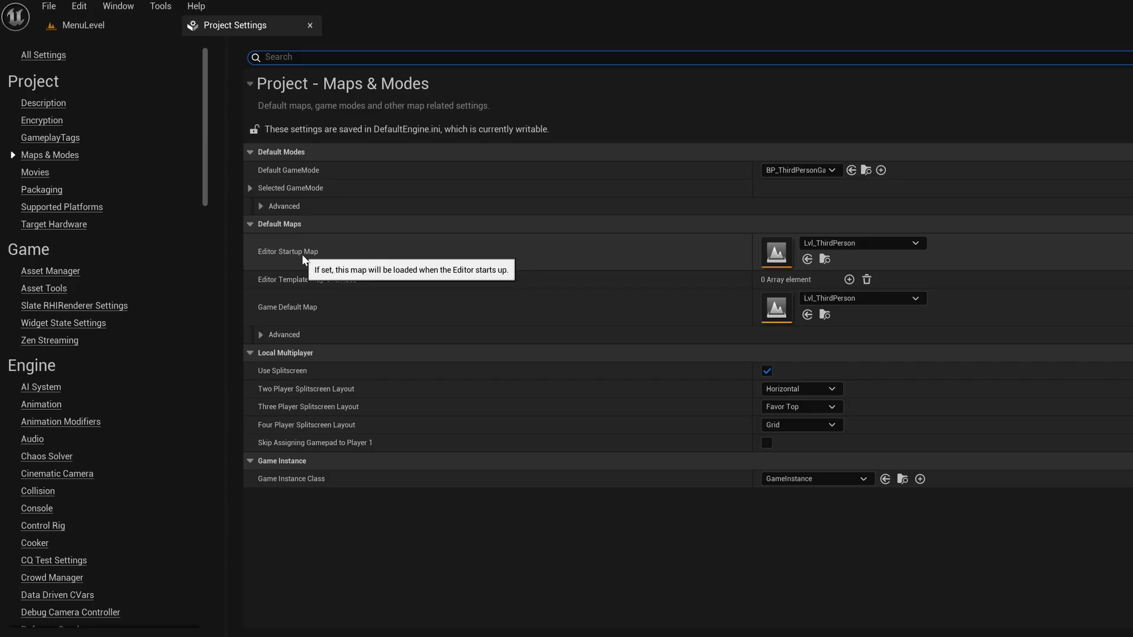
click(916, 244)
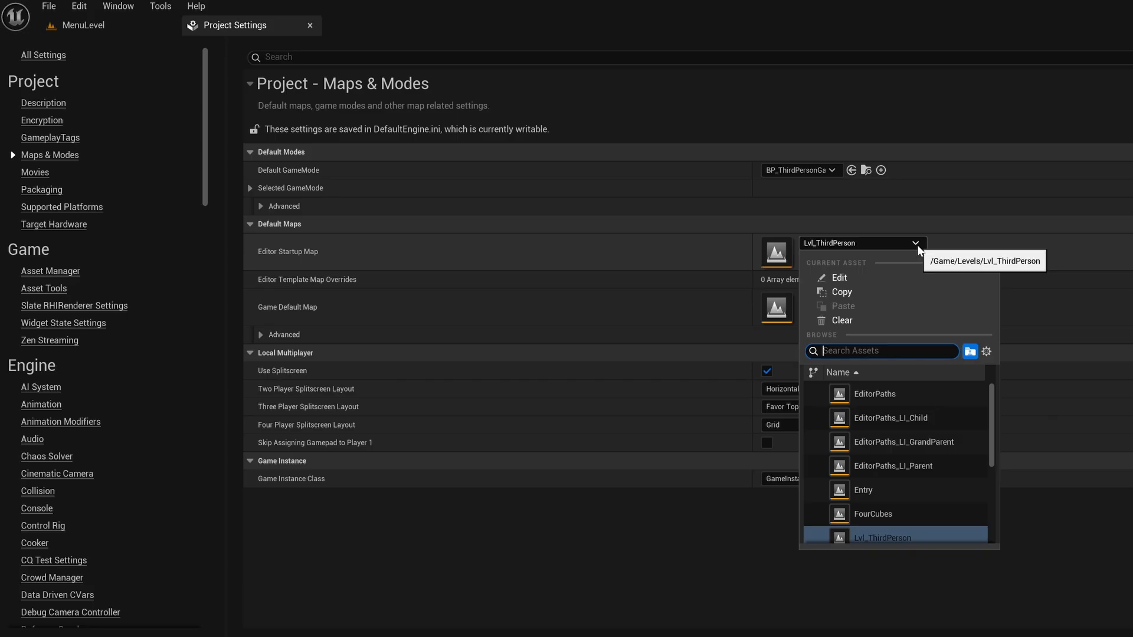
text(men)
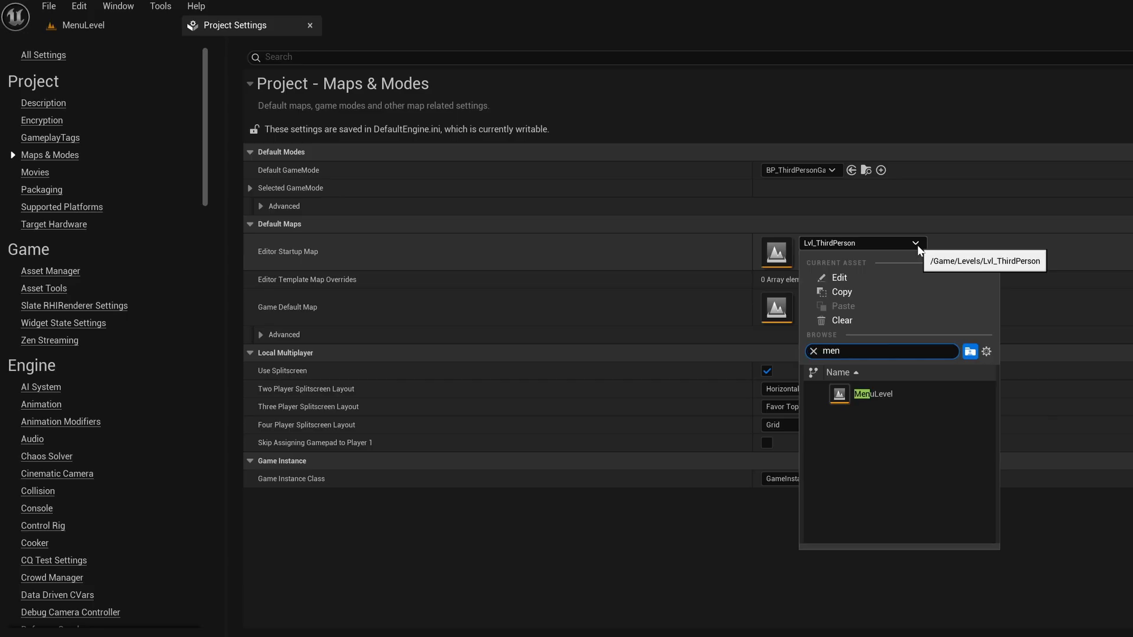
click(909, 392)
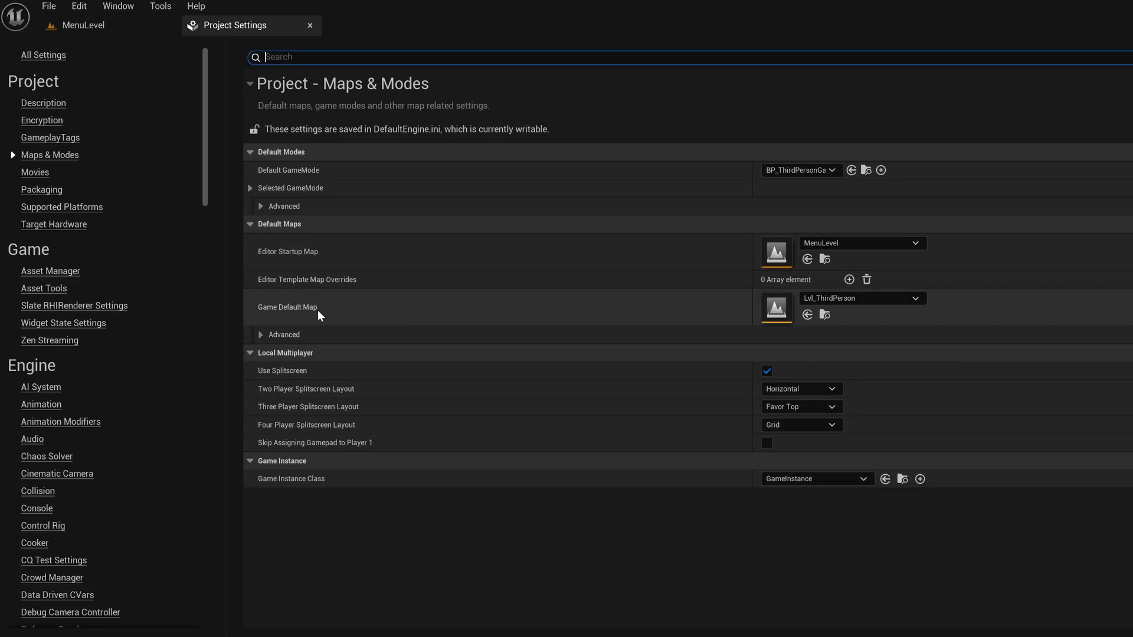
Step: Set the Game Default Map to MenuLevel and close the project settings
click(916, 299)
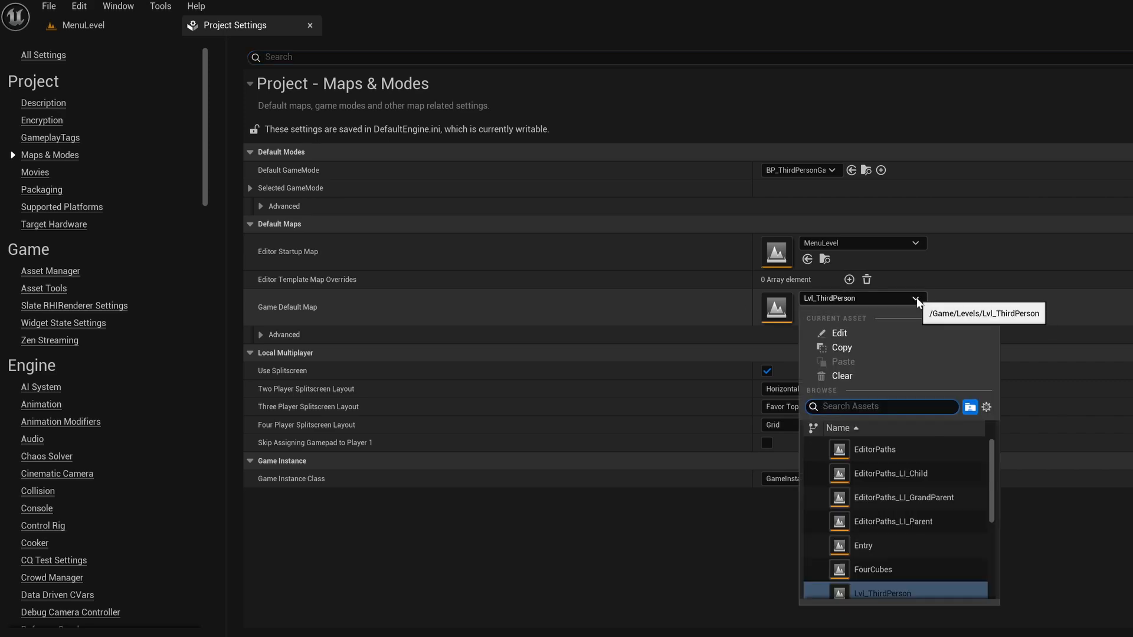
text(menu)
key(Return)
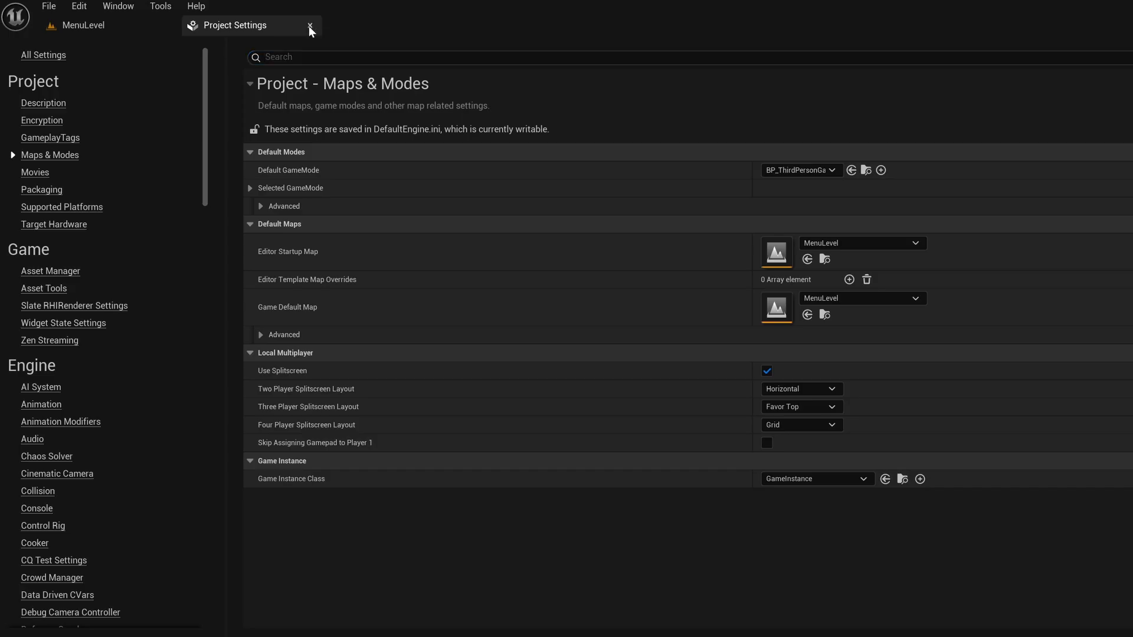
click(310, 26)
Step: Play-test the empty MenuLevel and stop the session
click(329, 49)
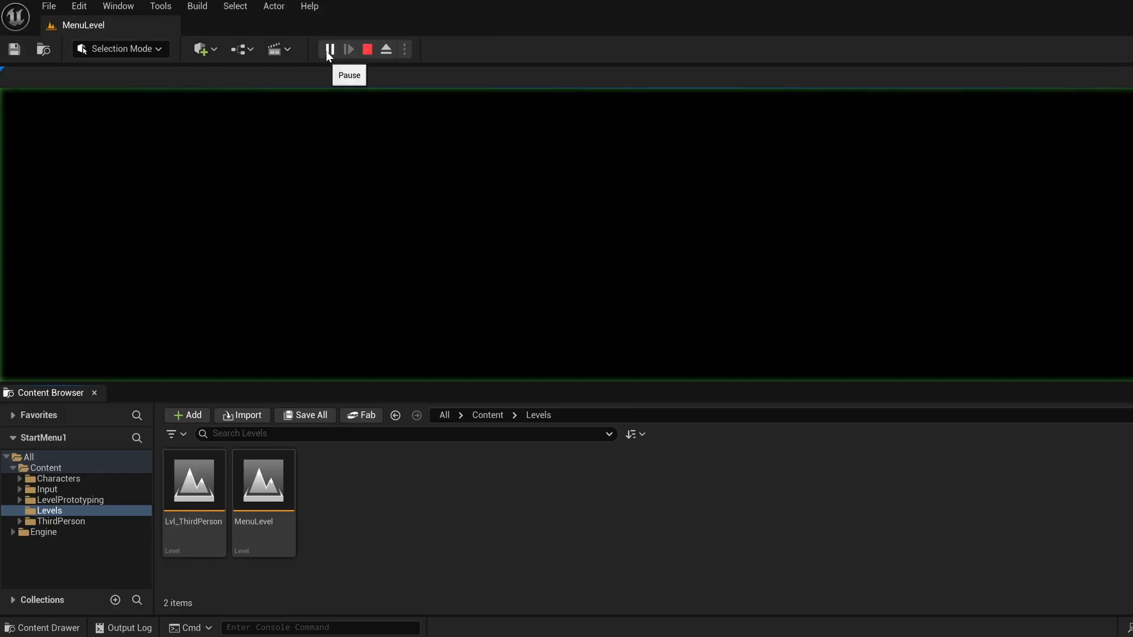
click(366, 49)
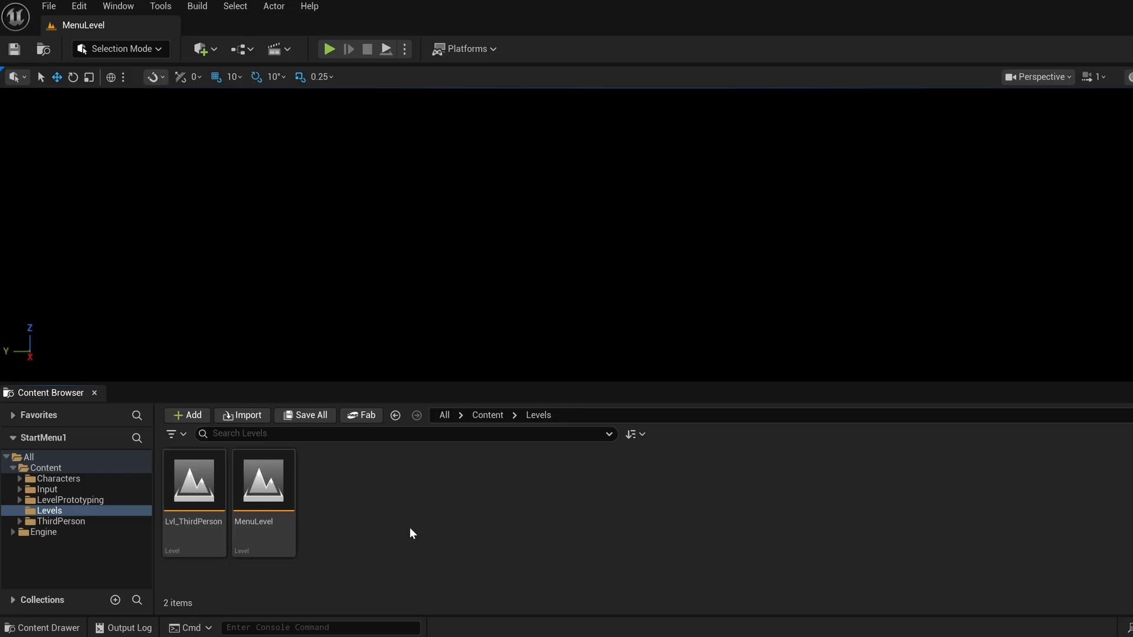
Step: Create a folder named Widgets in the Content folder and open it
click(46, 467)
right_click(543, 496)
mouse_move(544, 496)
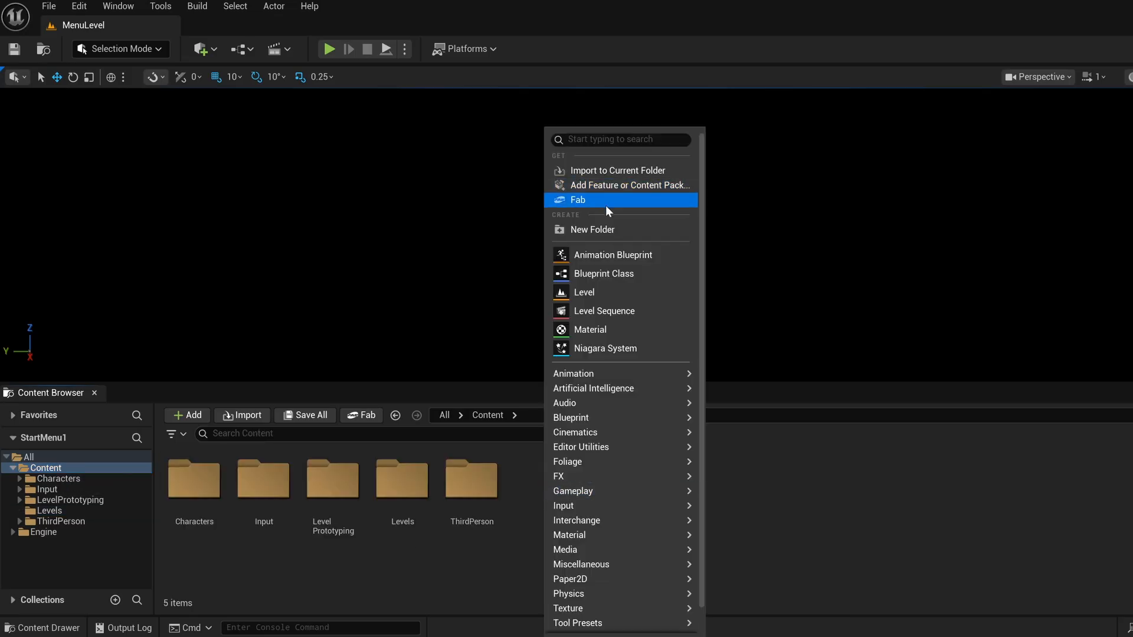
click(597, 231)
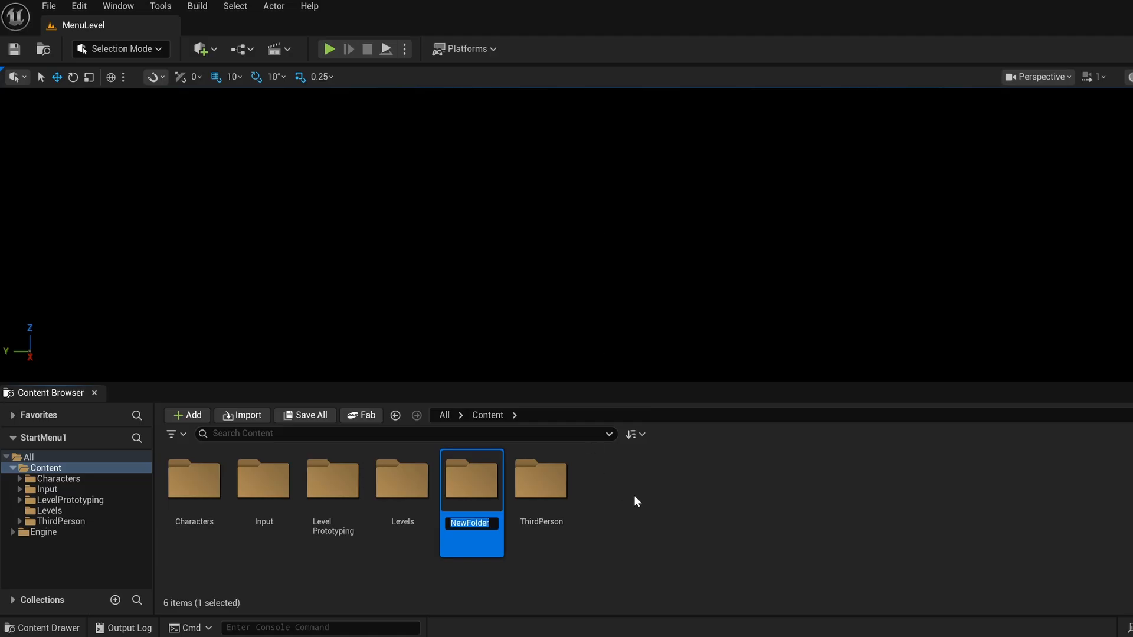
text(Widgets)
key(Return)
double_click(537, 479)
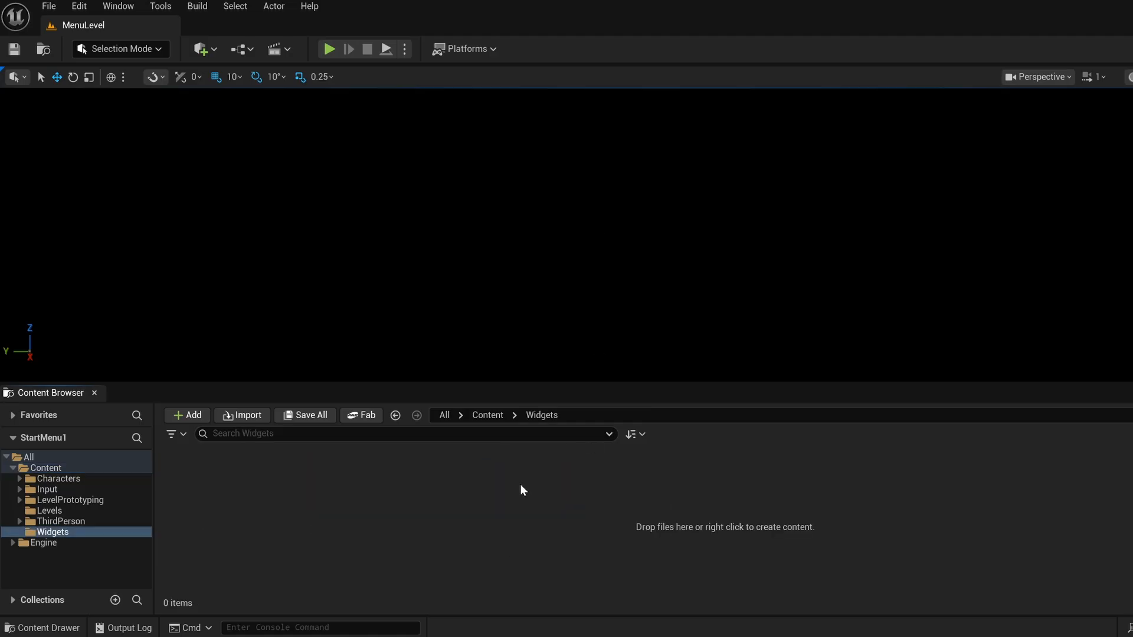
Step: Create a Widget Blueprint in the Widgets folder with User Widget as its parent class
right_click(223, 479)
mouse_move(263, 491)
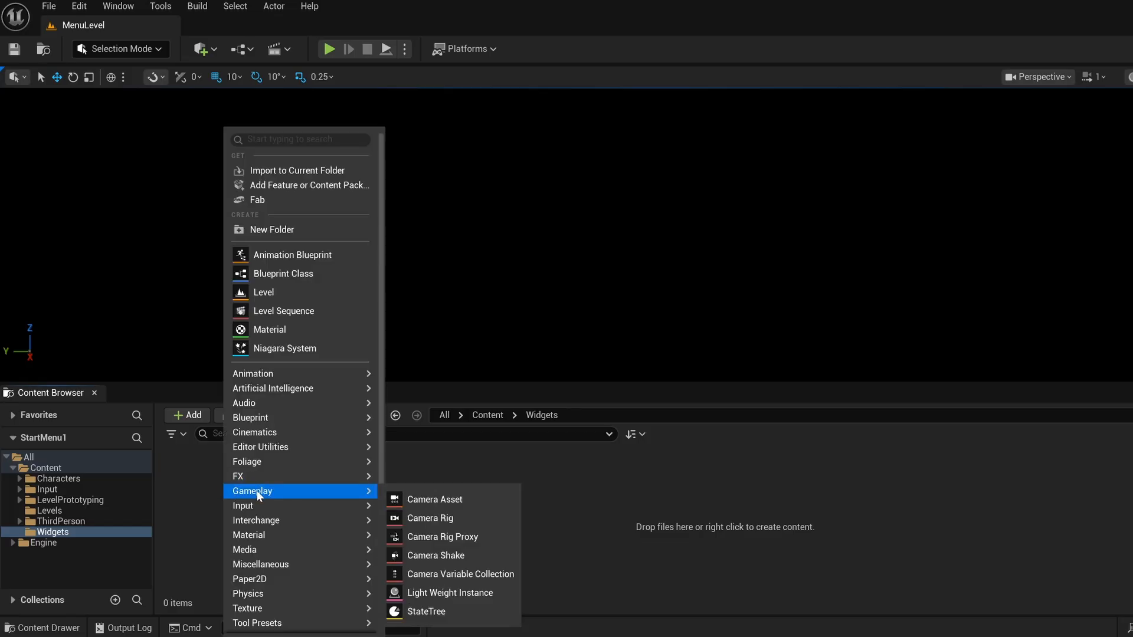
scroll(260, 493, down, 2)
mouse_move(278, 611)
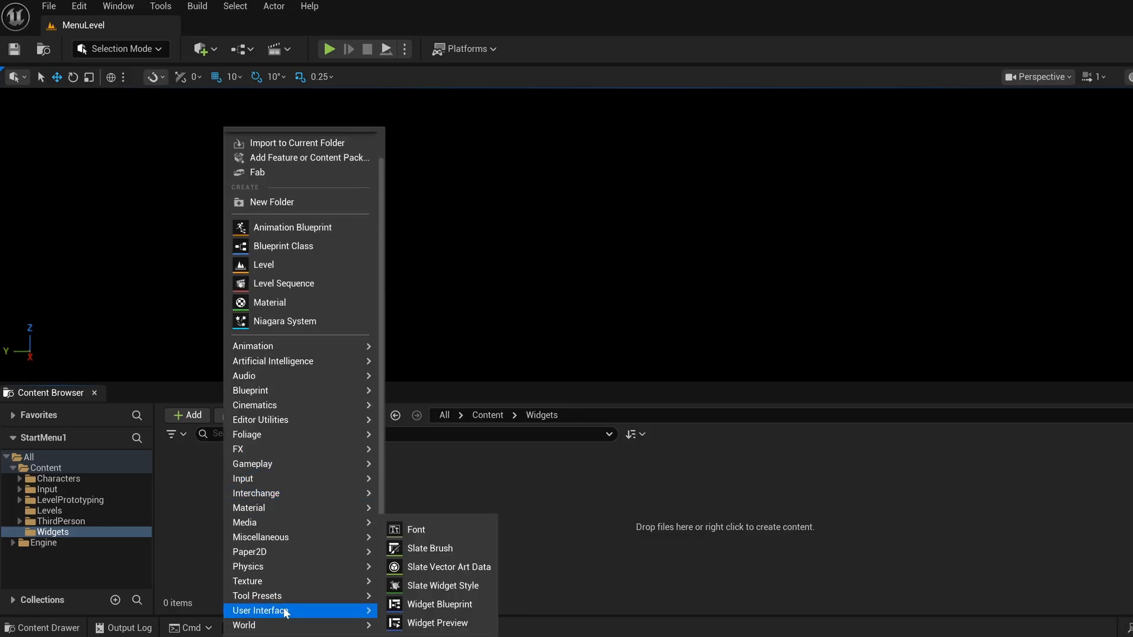
click(443, 604)
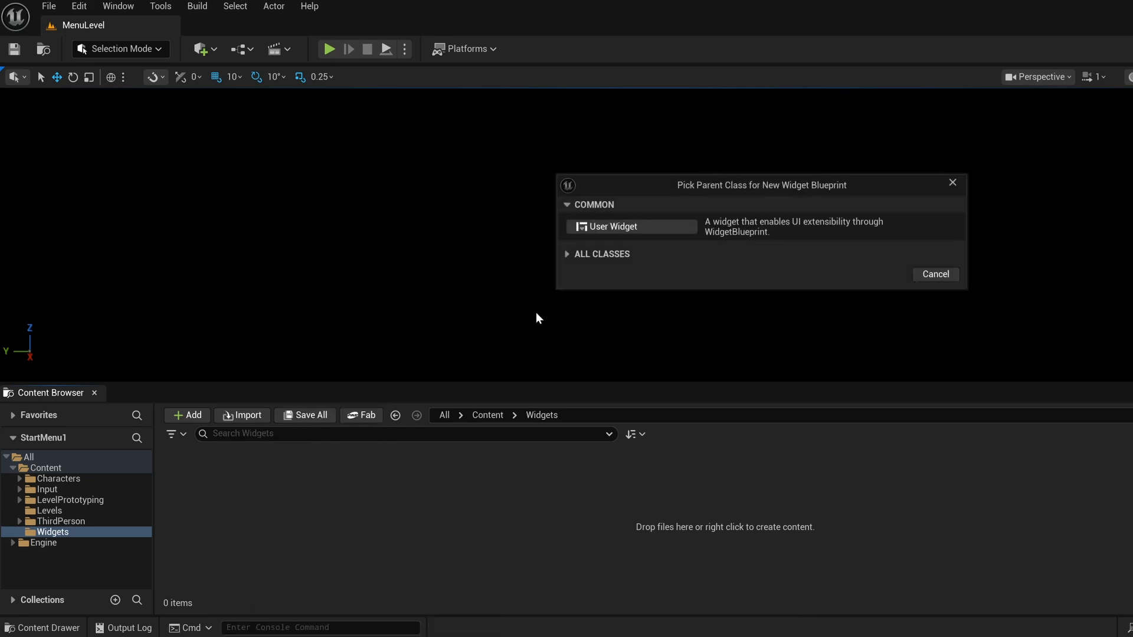
click(620, 229)
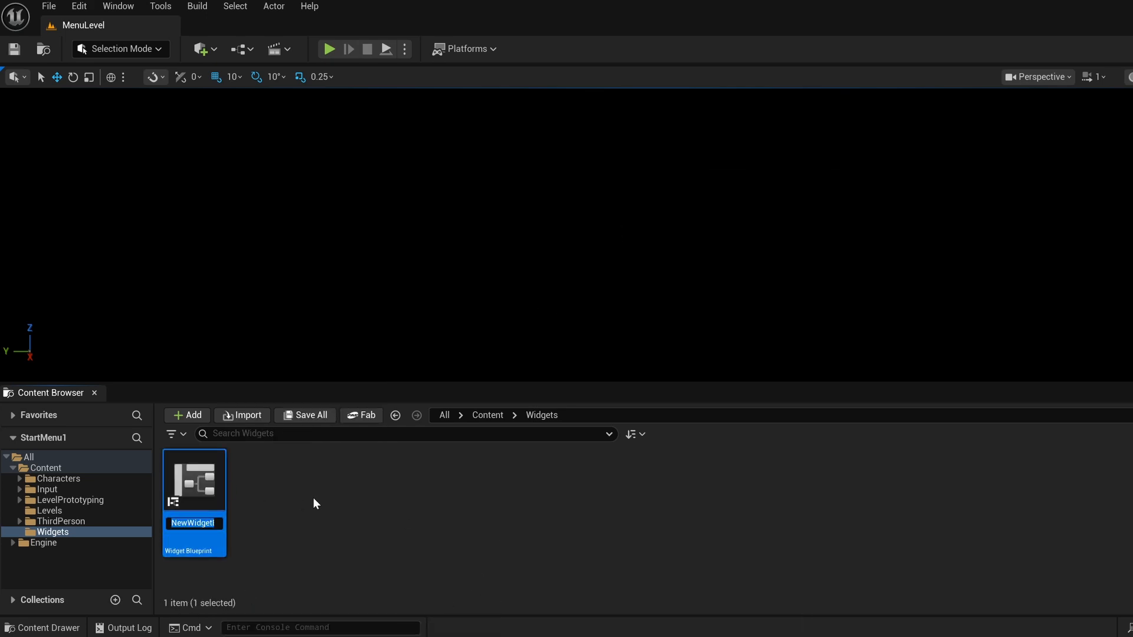
Step: Name the new widget blueprint W_Start and open it in the widget editor
text(Startmenu)
key(BackSpace)
key(BackSpace)
key(BackSpace)
key(BackSpace)
key(BackSpace)
key(BackSpace)
key(BackSpace)
key(BackSpace)
key(BackSpace)
text(W_Start)
key(Return)
double_click(207, 484)
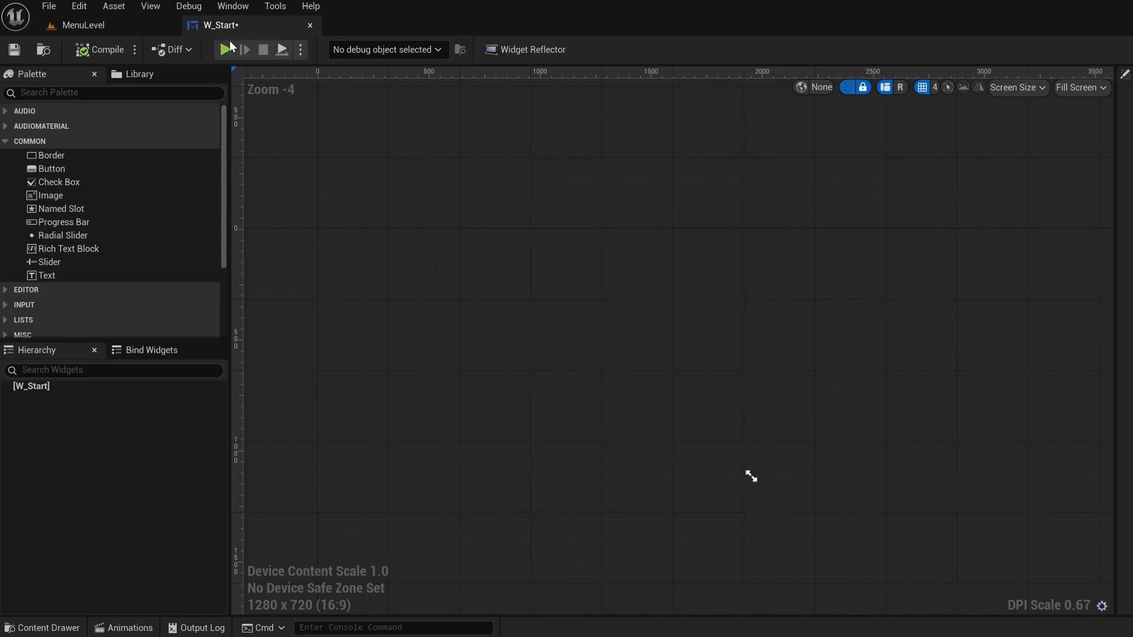
Step: Add a Canvas Panel as the root of the W_Start hierarchy
click(43, 92)
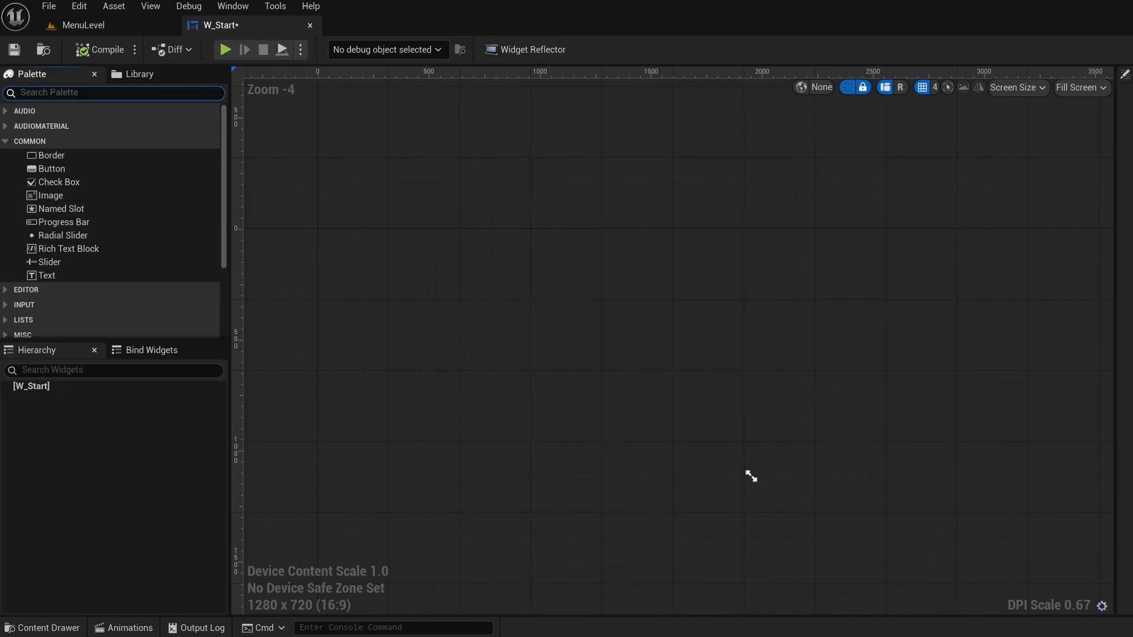
text(canv)
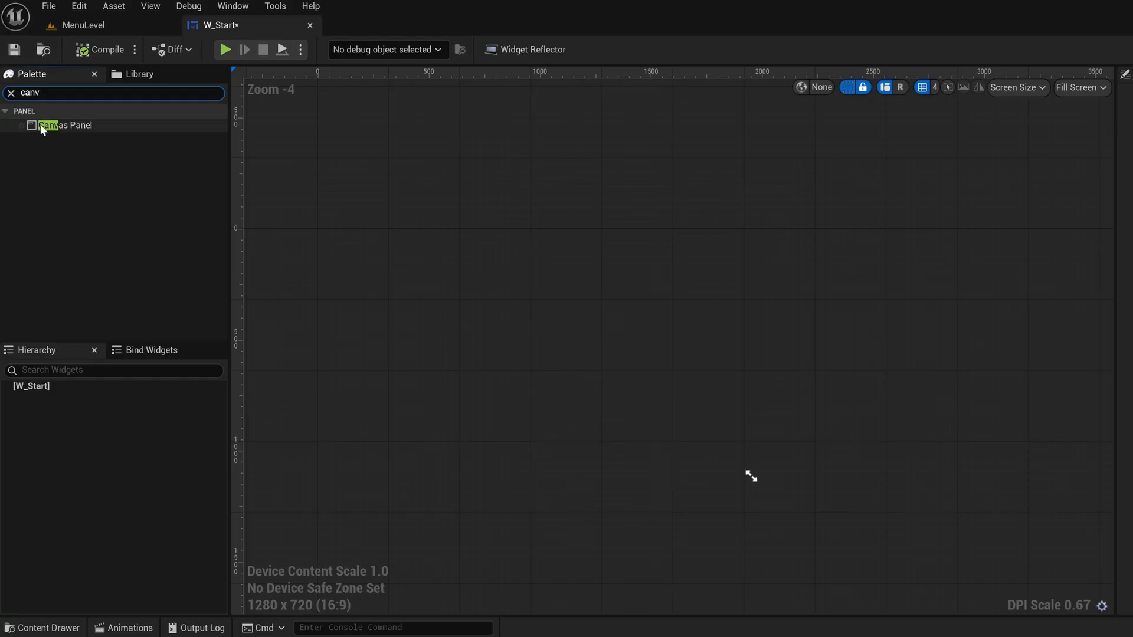
drag(40, 124, 49, 383)
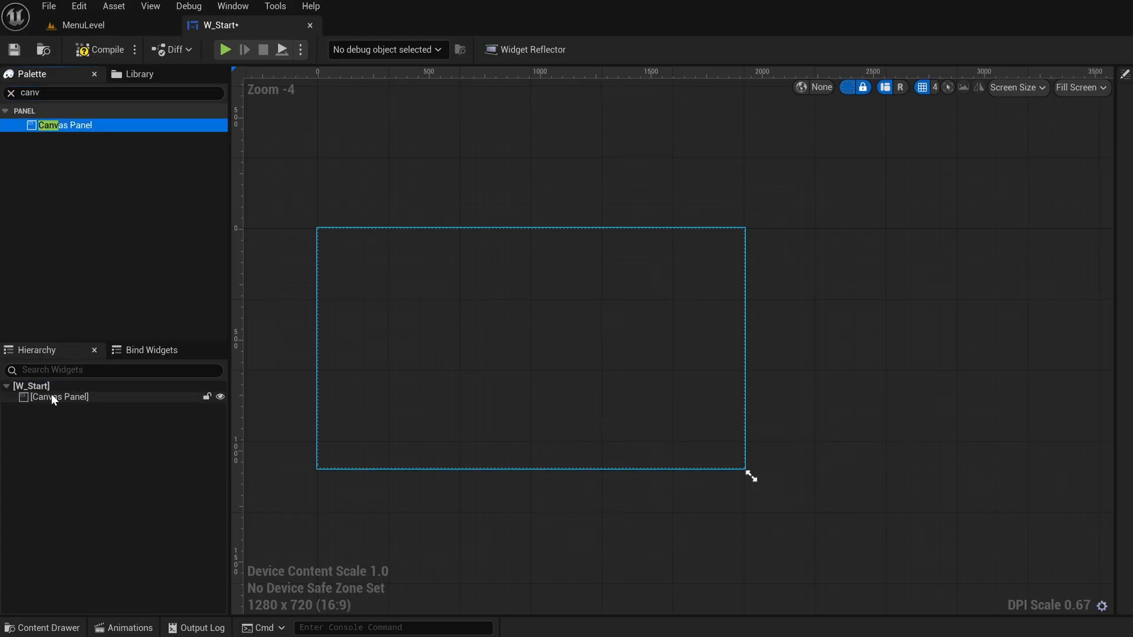
click(55, 399)
Step: Add an Image widget inside the Canvas Panel and select it
click(51, 93)
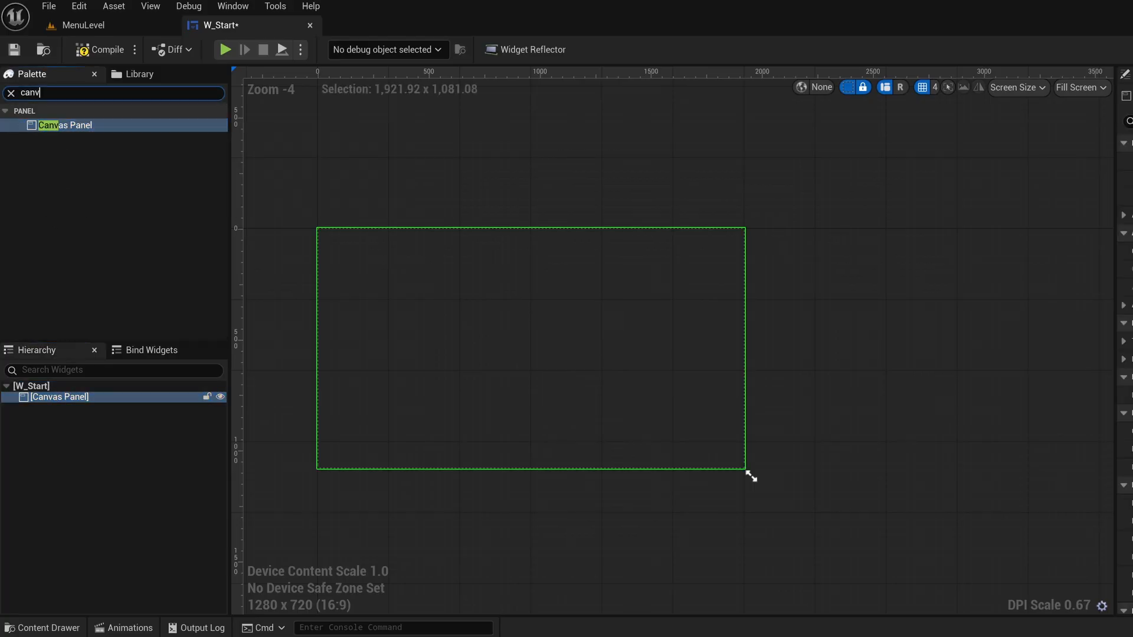
text(image)
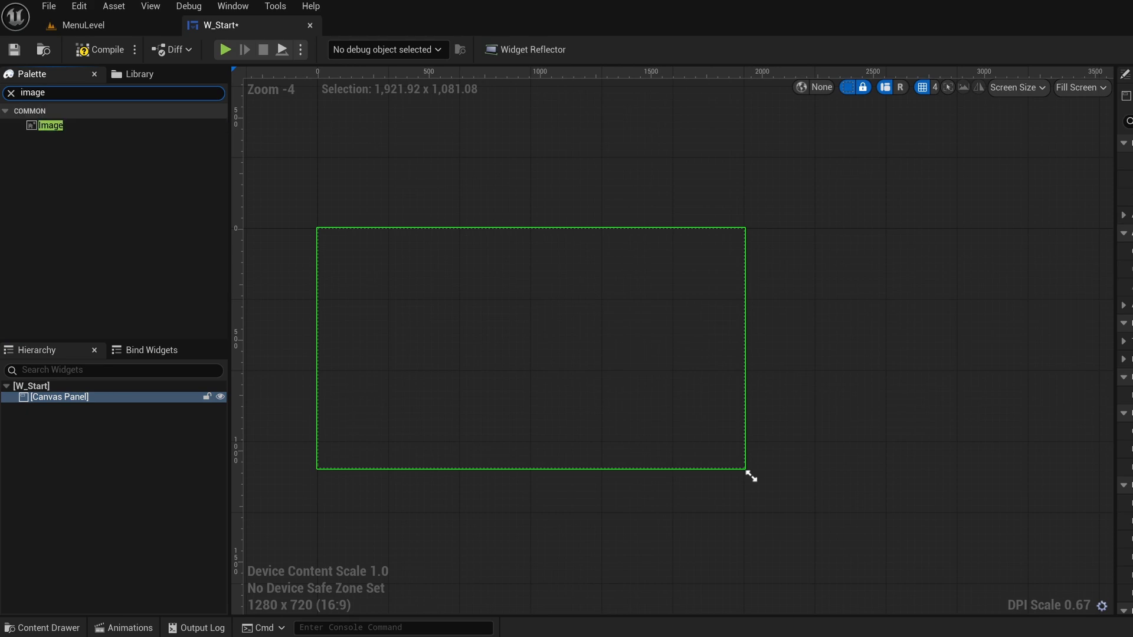
drag(30, 125, 59, 399)
click(52, 408)
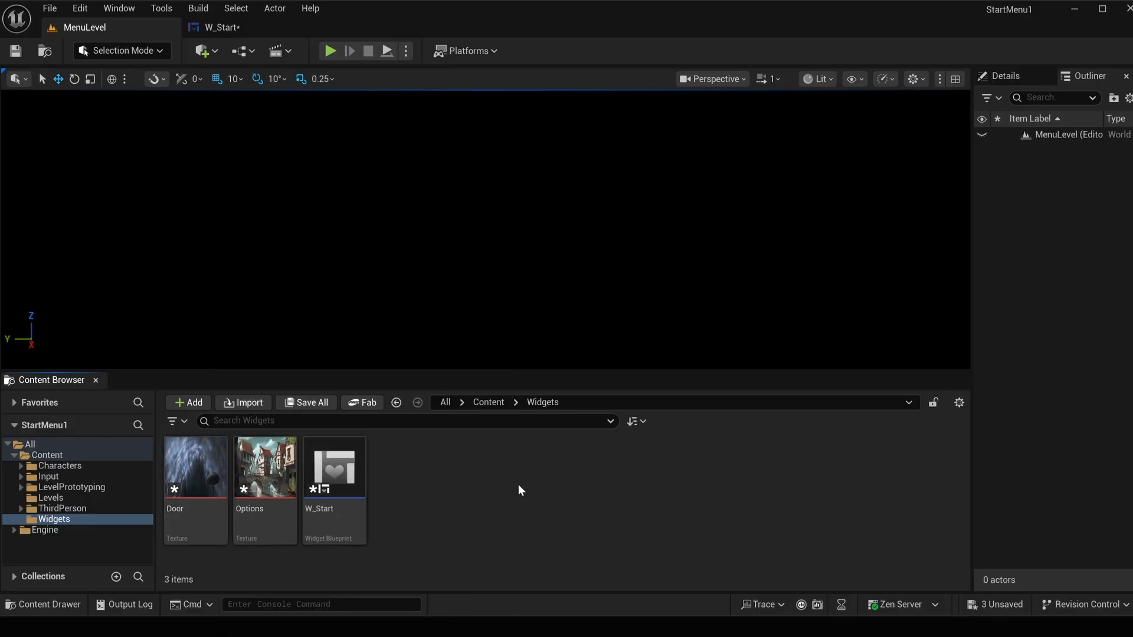
Step: Return to W_Start and assign the Door texture as the Image widget's brush image
click(233, 27)
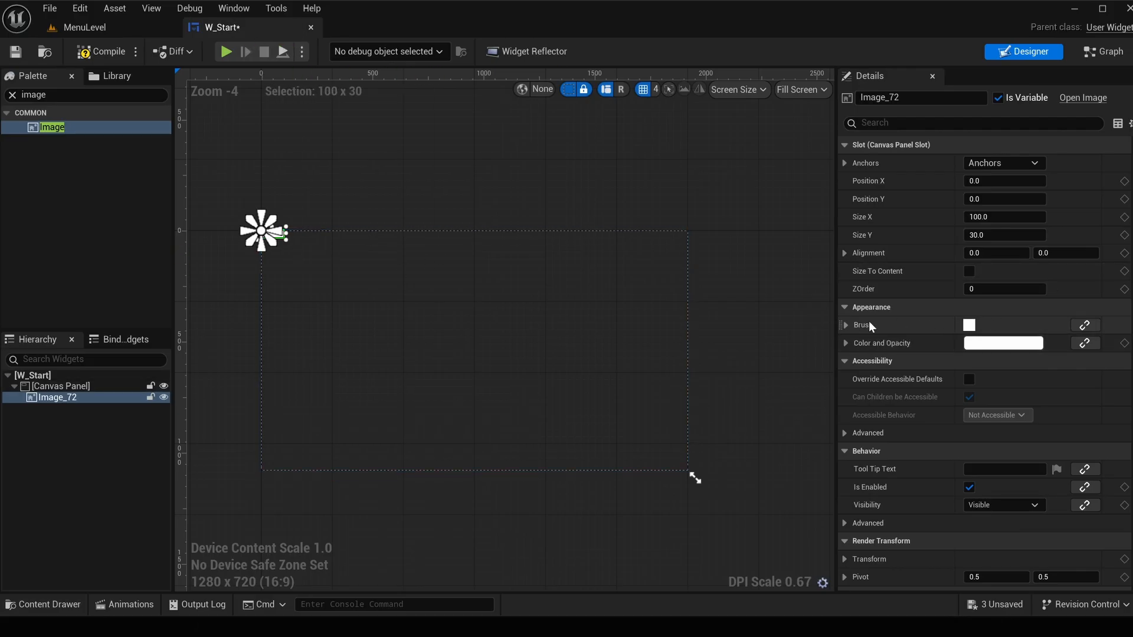
click(847, 325)
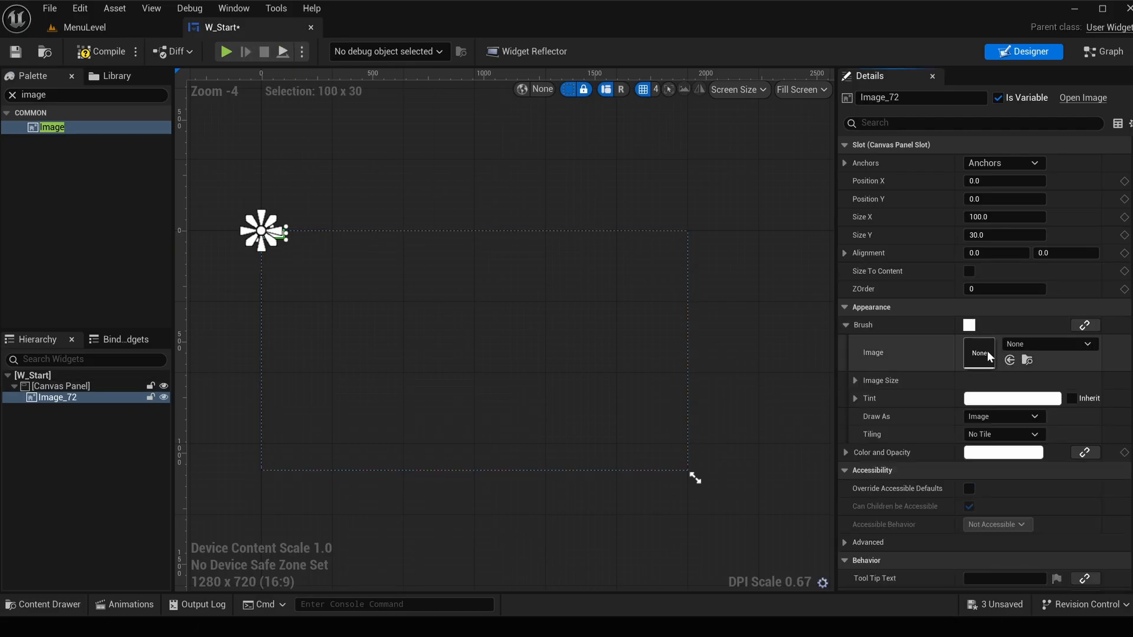
click(1029, 348)
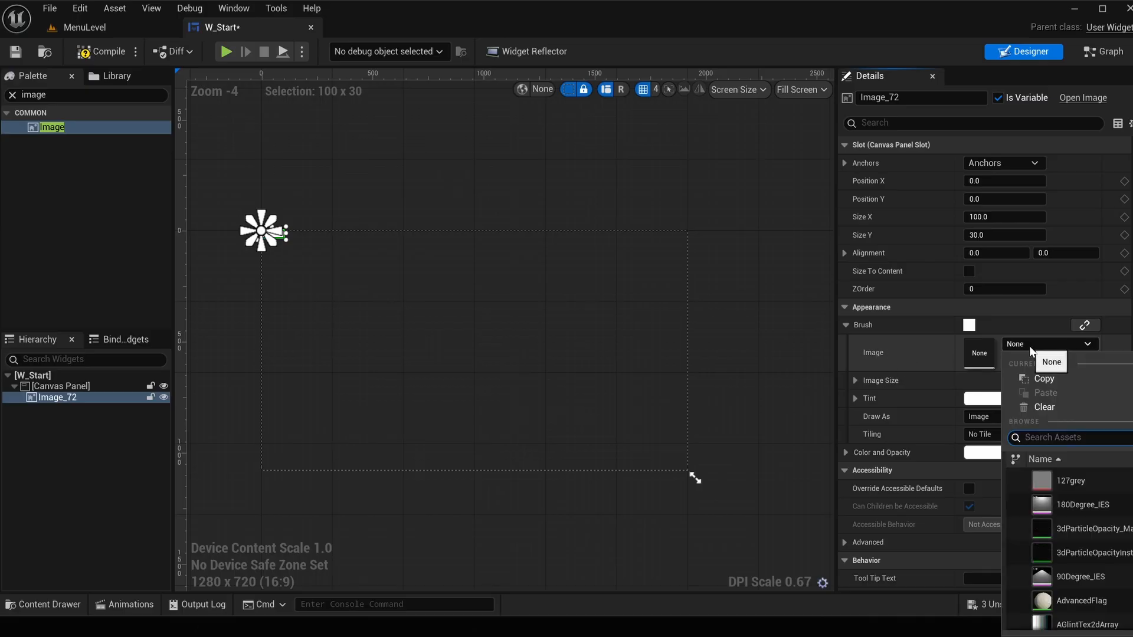
text(door)
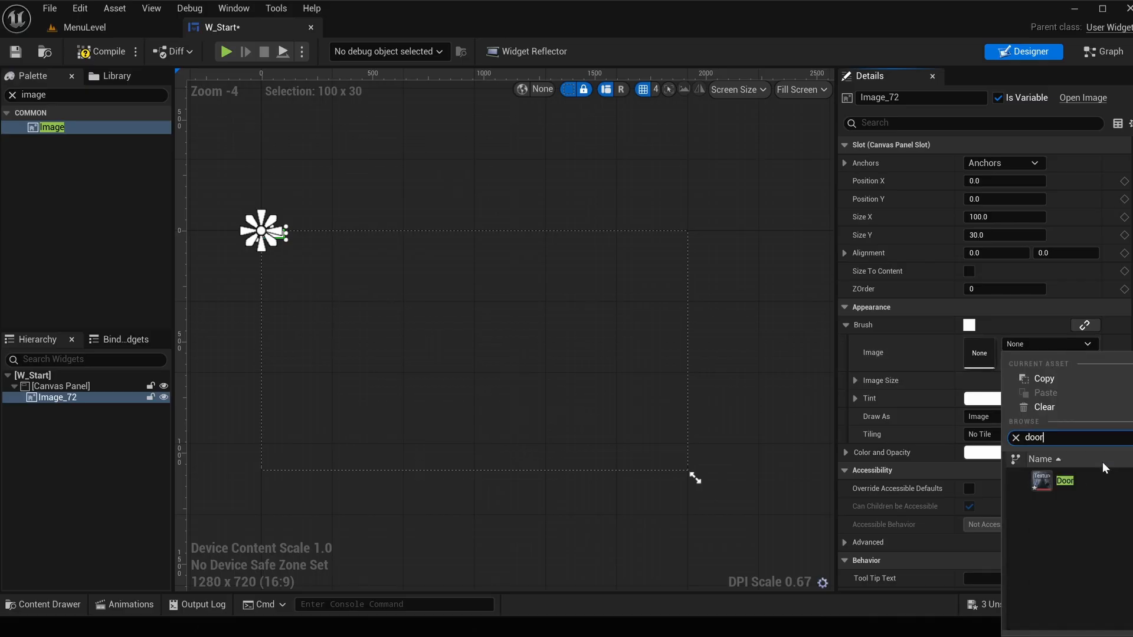
click(1071, 479)
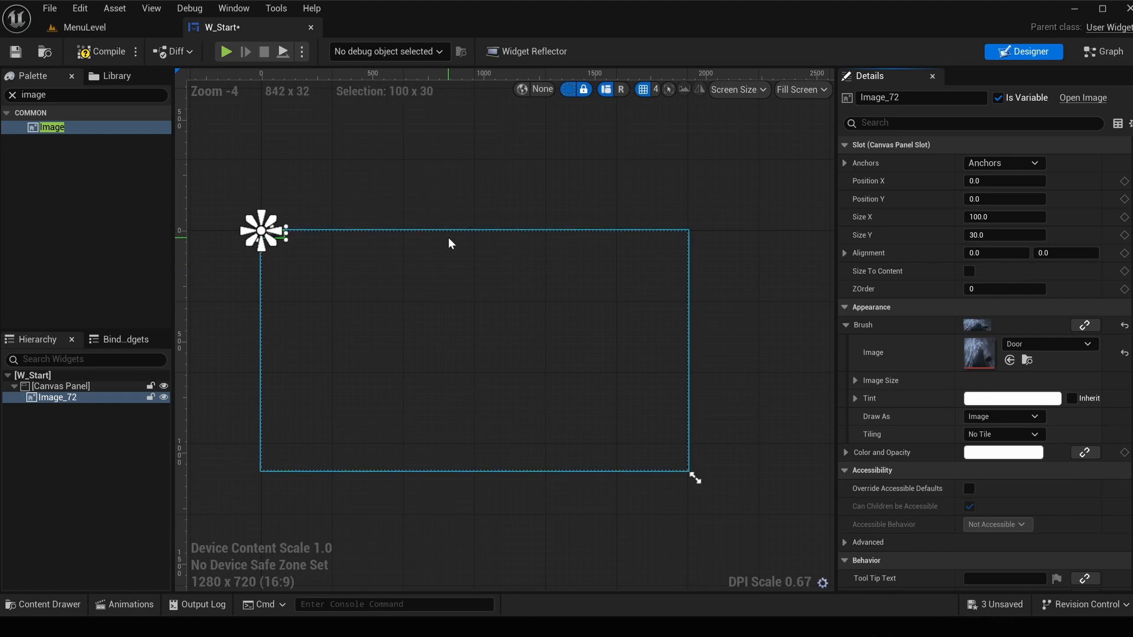
click(969, 272)
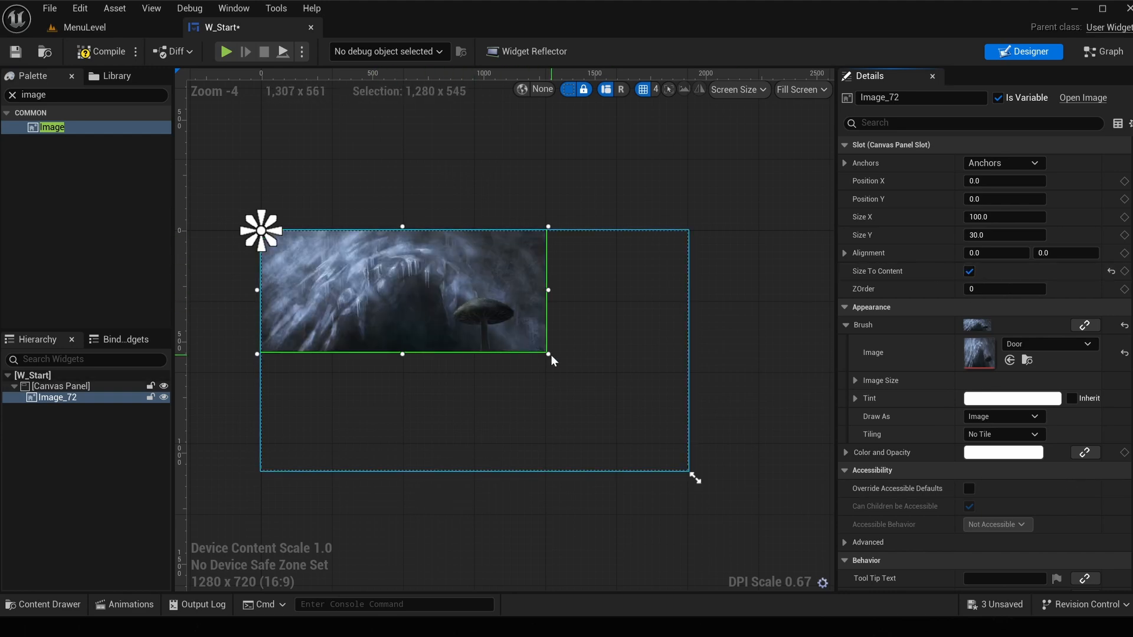
drag(548, 355, 592, 389)
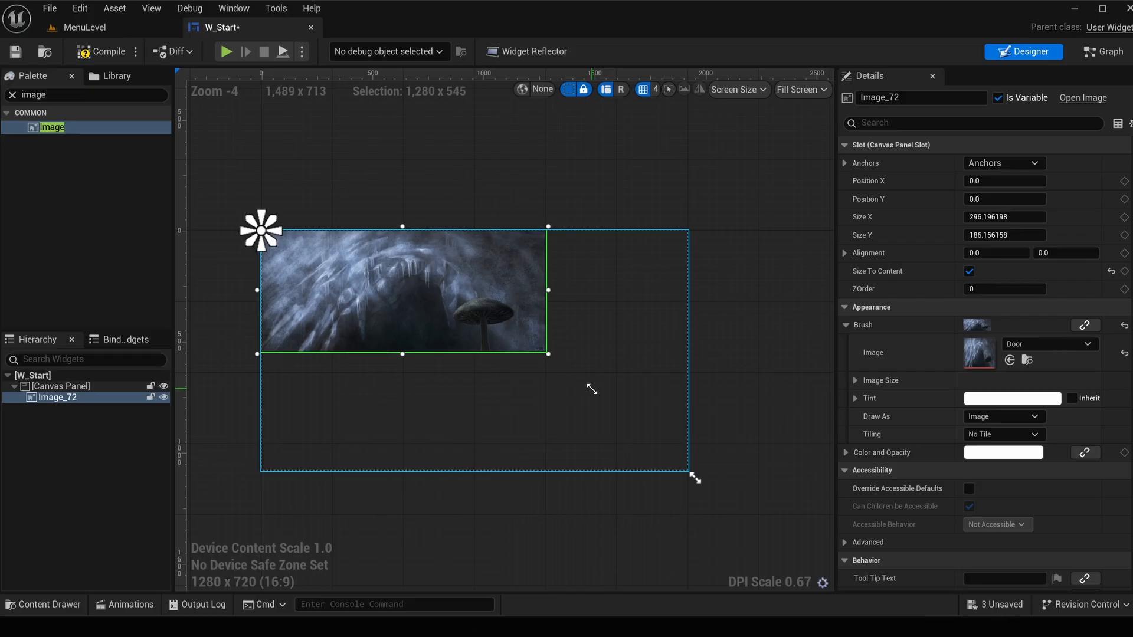
click(970, 271)
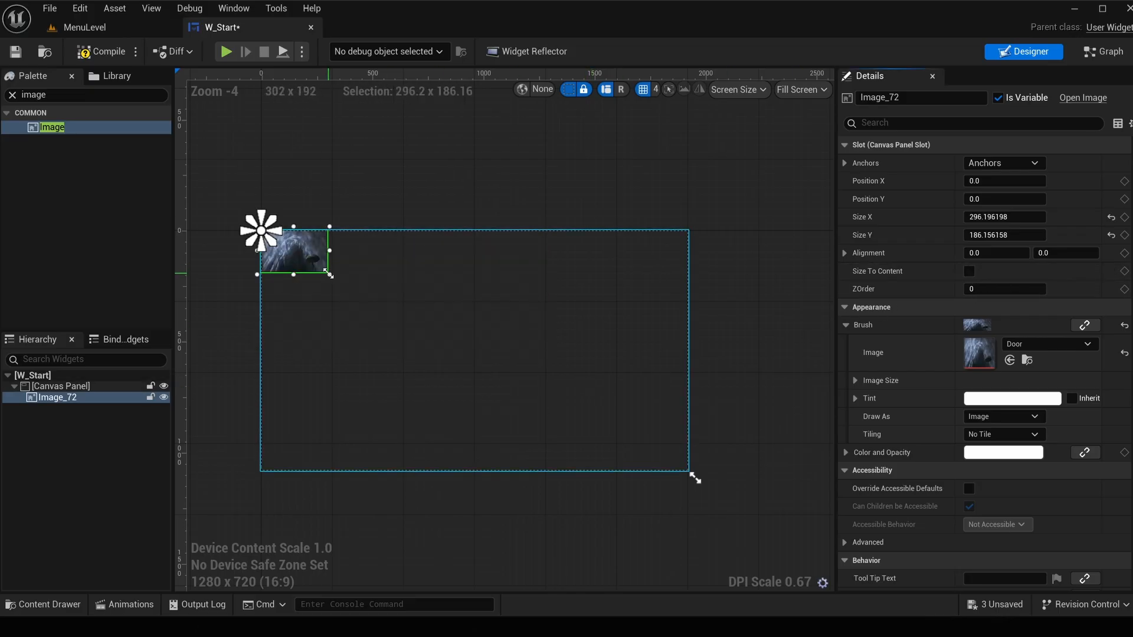
Step: Stretch the Door image over the whole canvas, to about 1928 × 1087, and compile and save W_Start
drag(329, 275, 607, 455)
drag(695, 478, 694, 478)
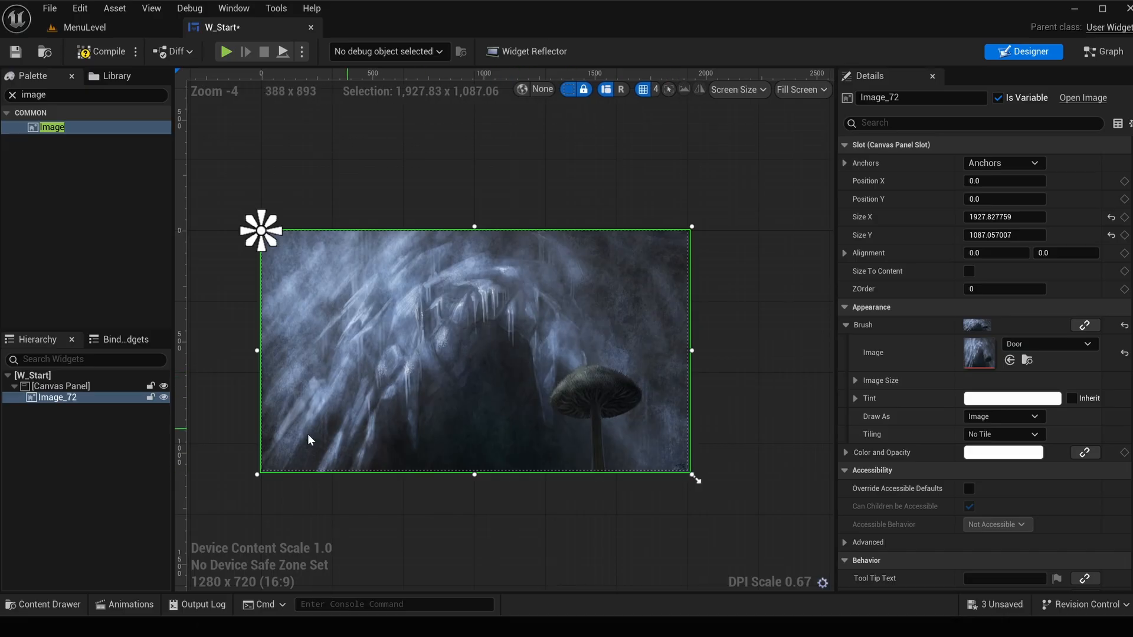
click(76, 386)
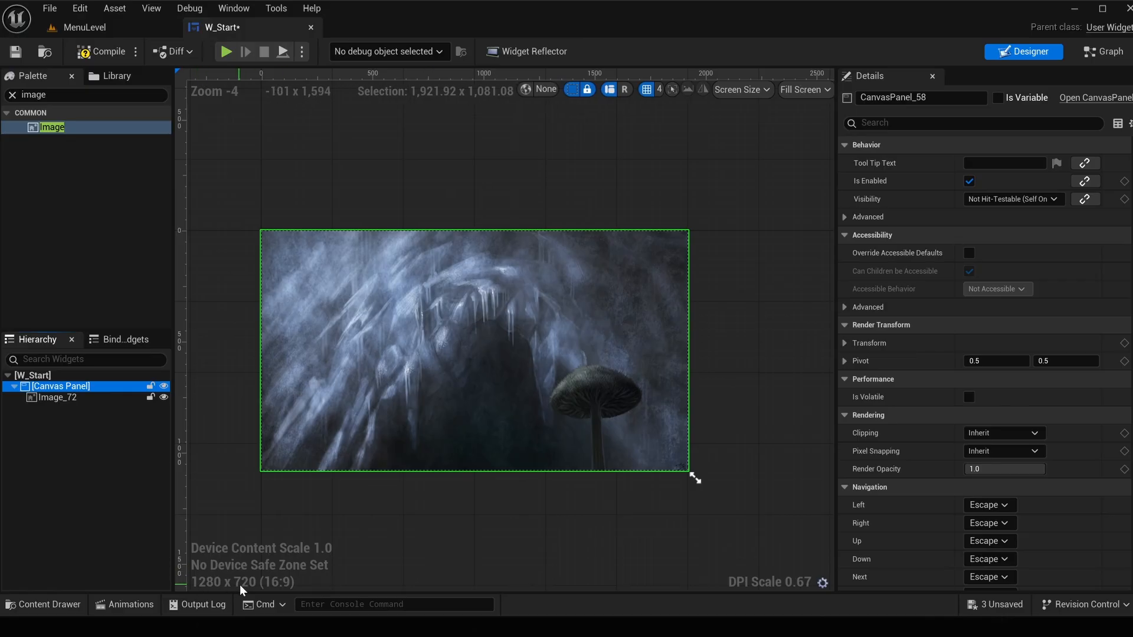
mouse_move(697, 478)
mouse_down()
mouse_move(678, 436)
mouse_move(733, 506)
mouse_move(647, 466)
mouse_move(680, 477)
mouse_up()
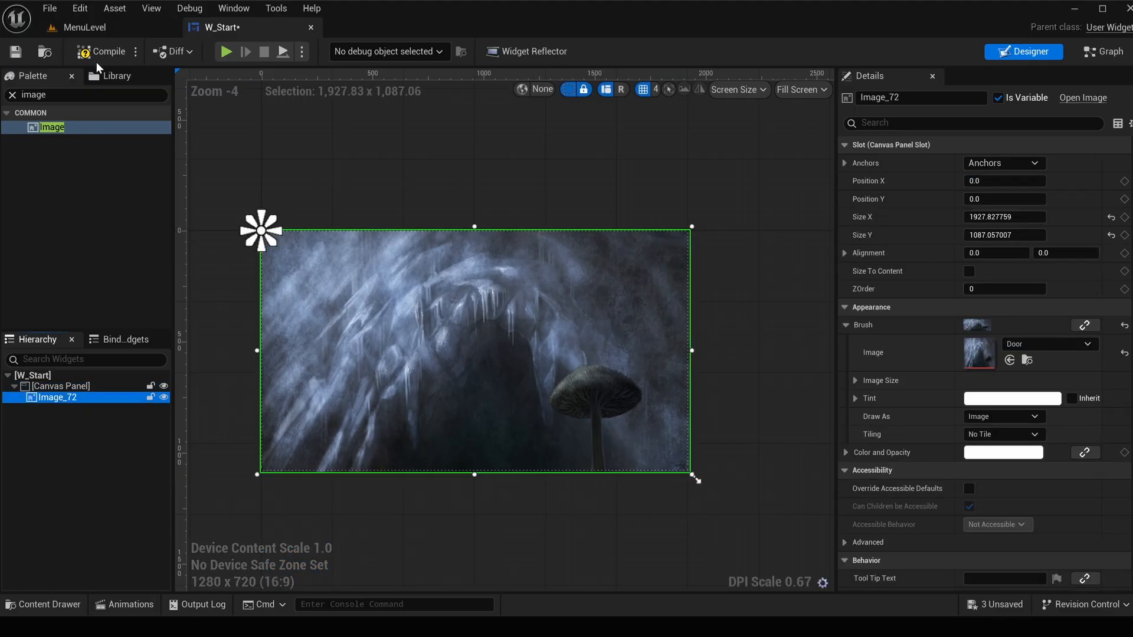
click(101, 51)
click(15, 51)
Step: Add a Text widget to the Canvas Panel and set its font size to 168
click(42, 95)
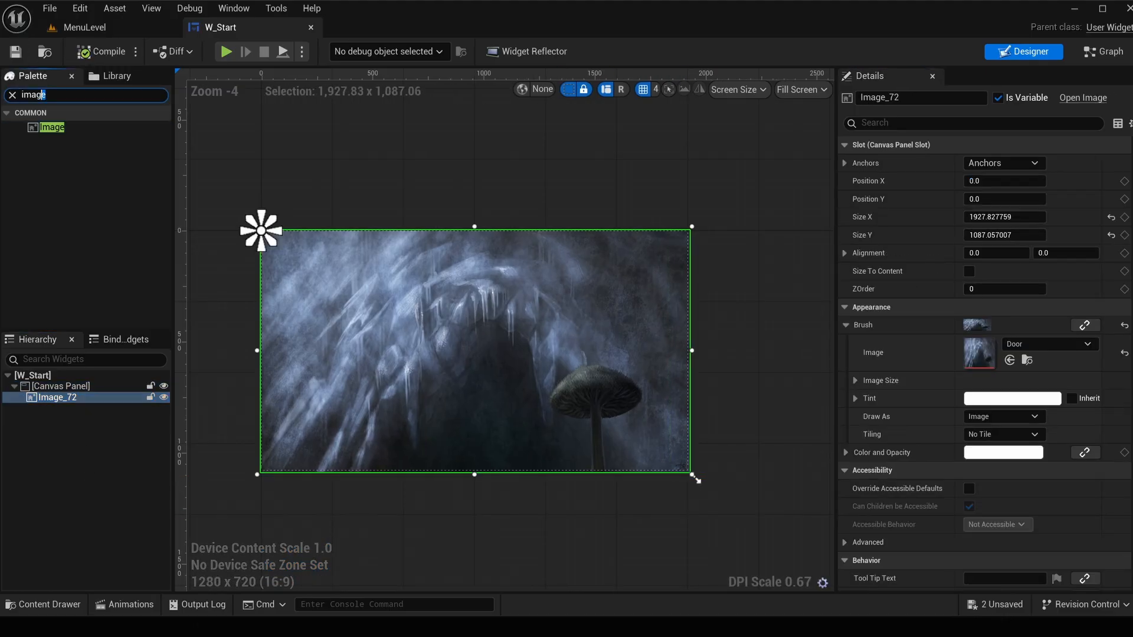
double_click(42, 94)
text(text)
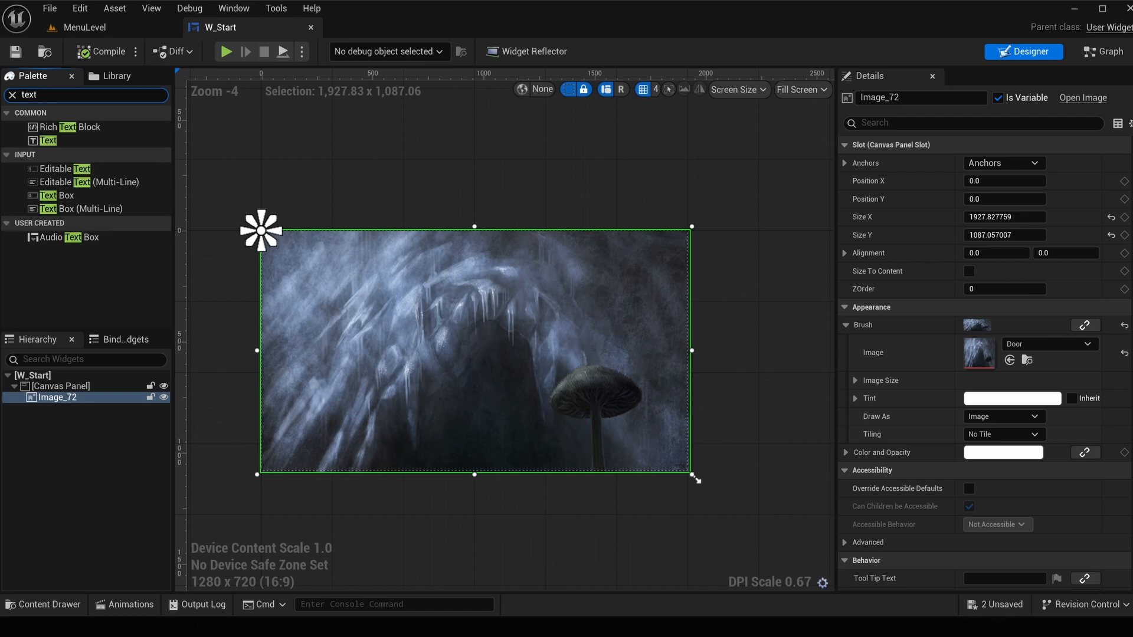
drag(49, 140, 62, 406)
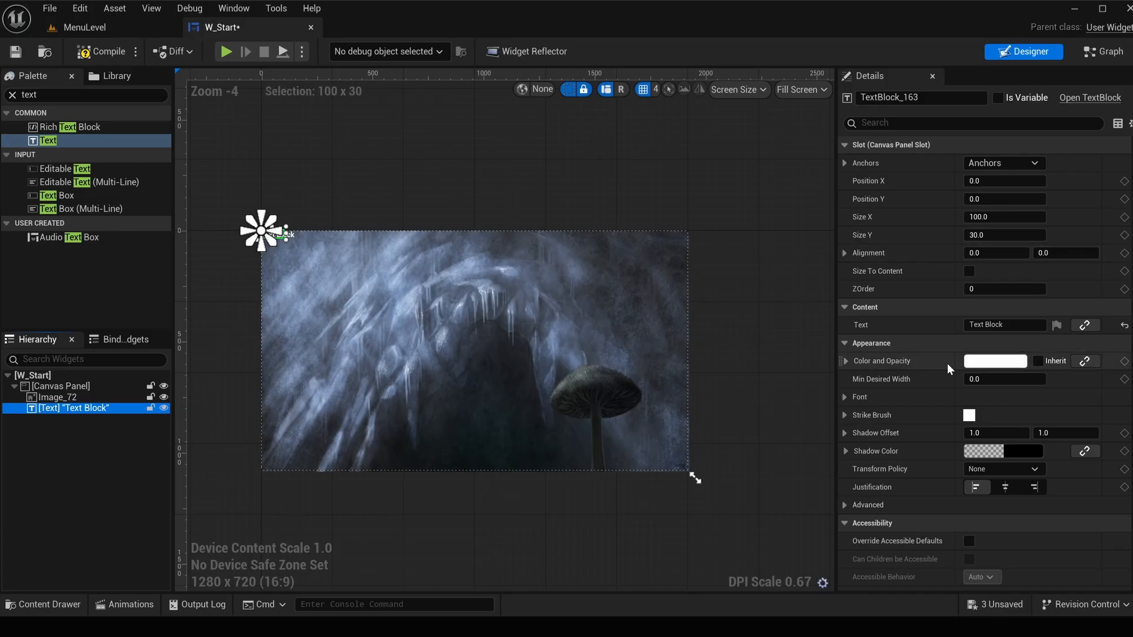
click(844, 399)
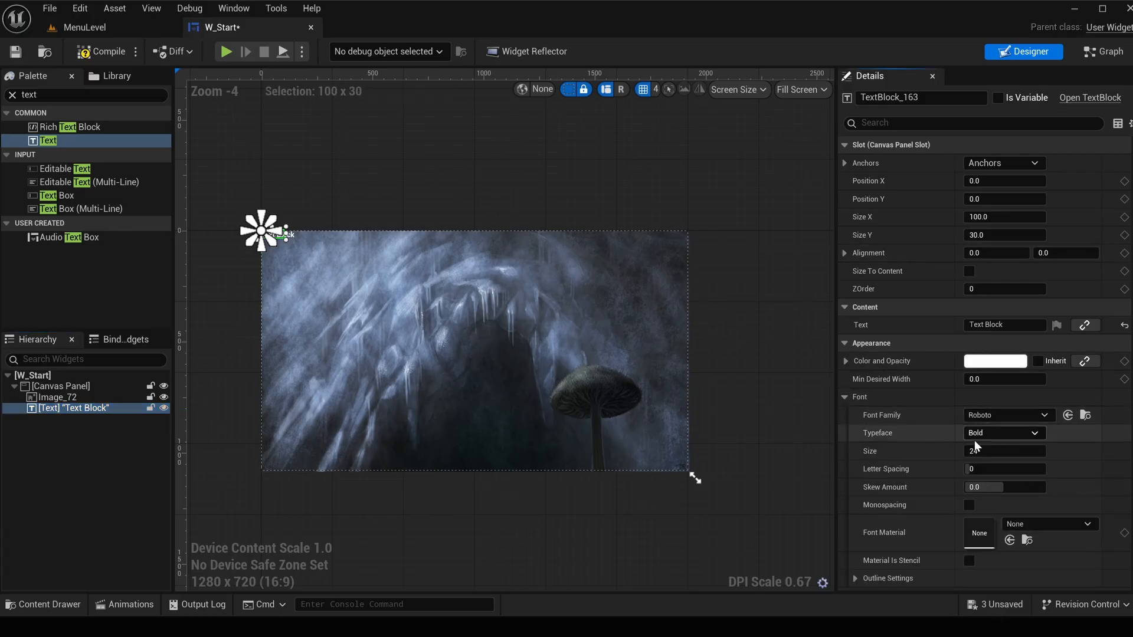
drag(977, 453, 1003, 452)
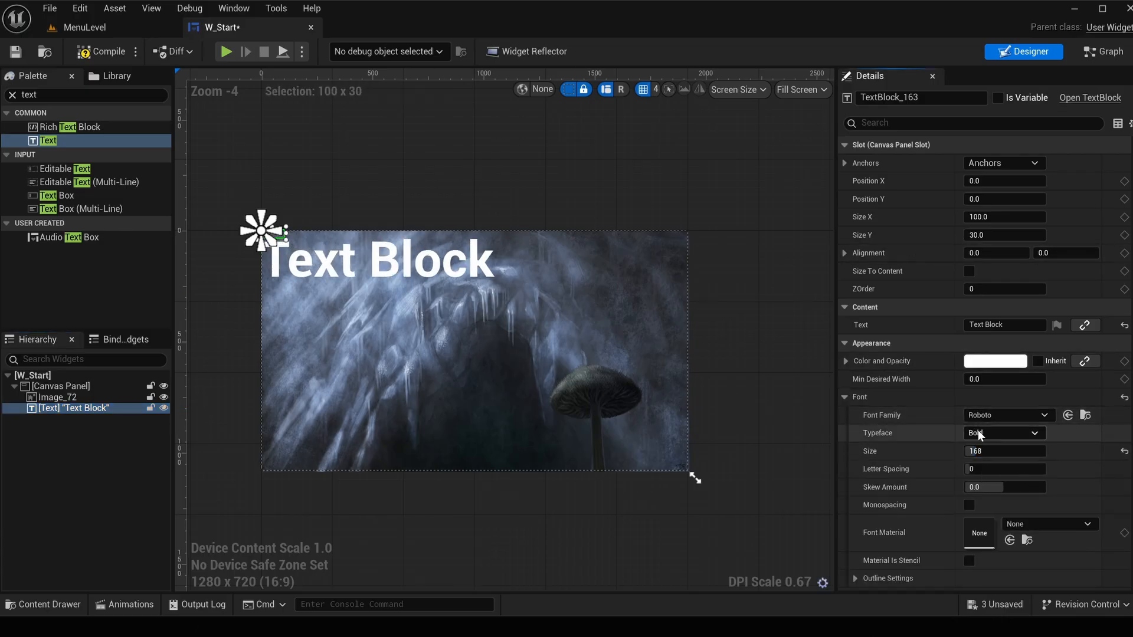
Step: Anchor the text block to the top centre of the canvas and reset its Position X to 0.0
click(997, 163)
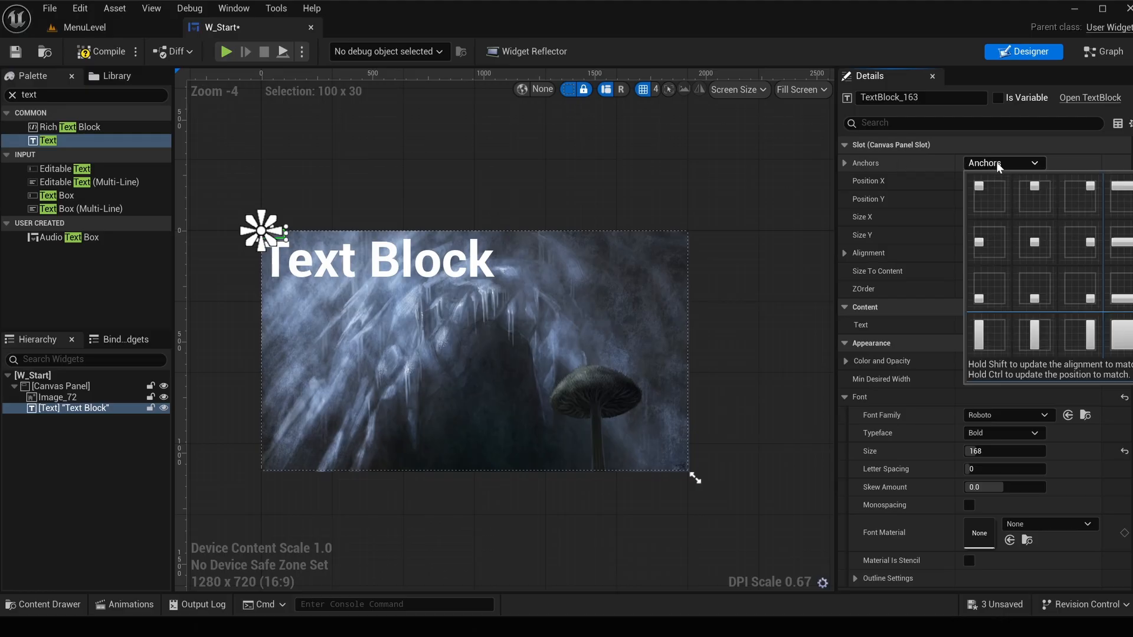
click(1031, 189)
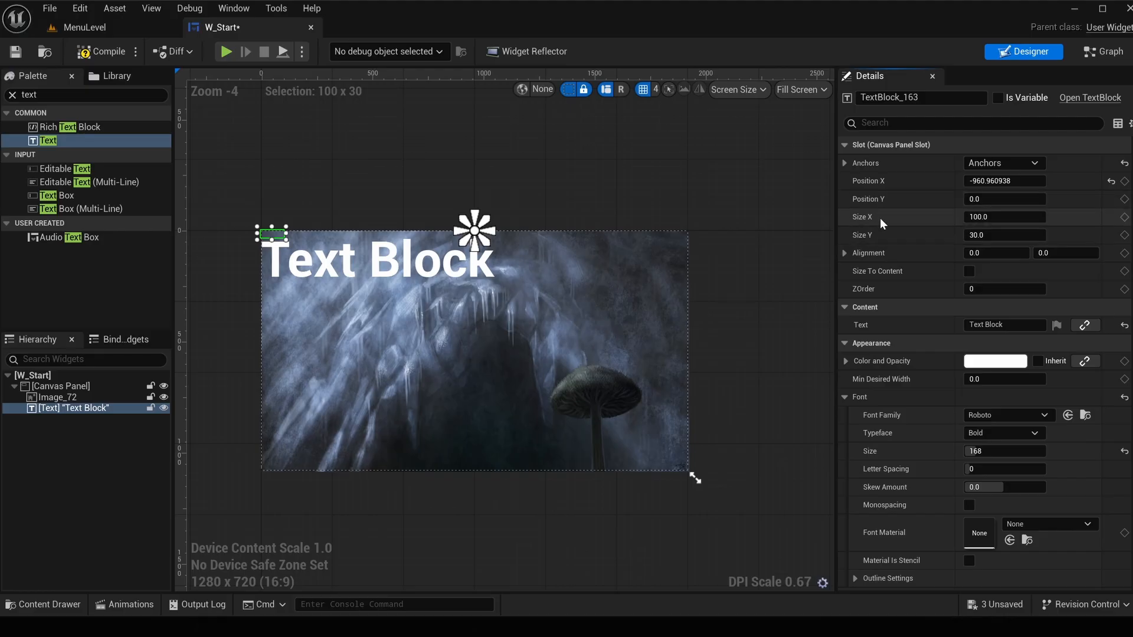
click(1111, 183)
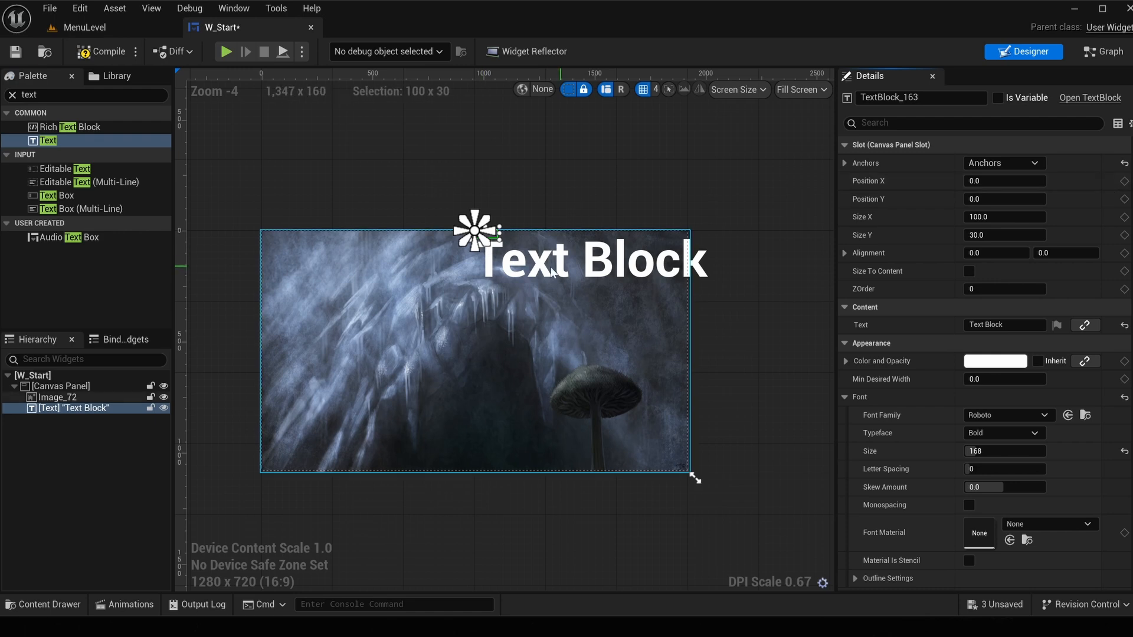
Step: Set the title text block's Alignment to 0.5 on both X and Y and centre its justification
click(989, 253)
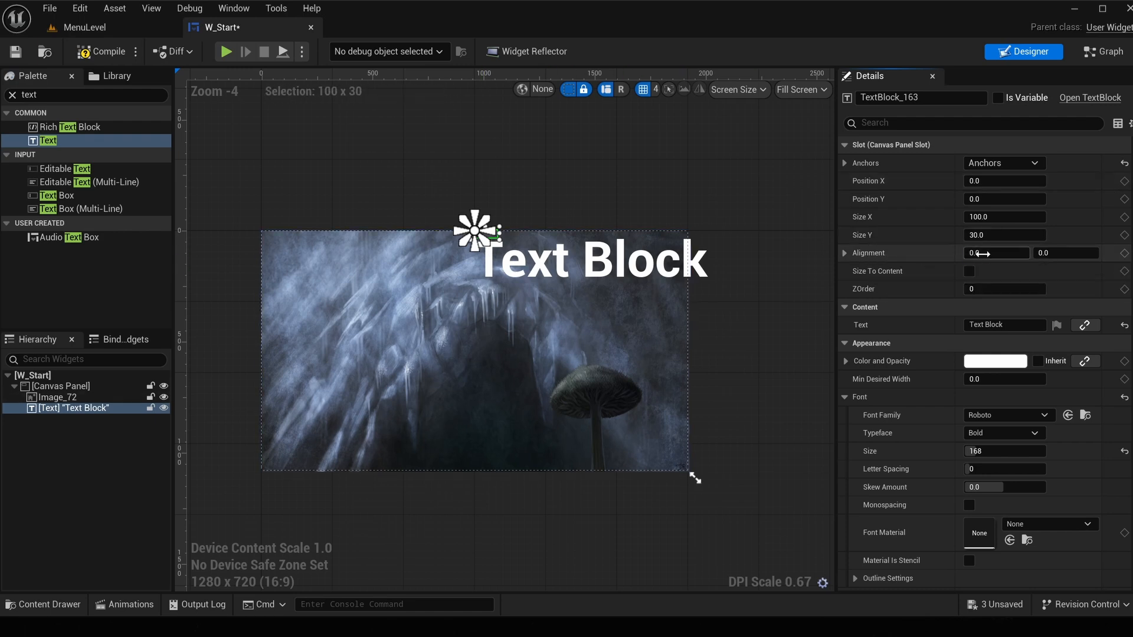
text(0.5)
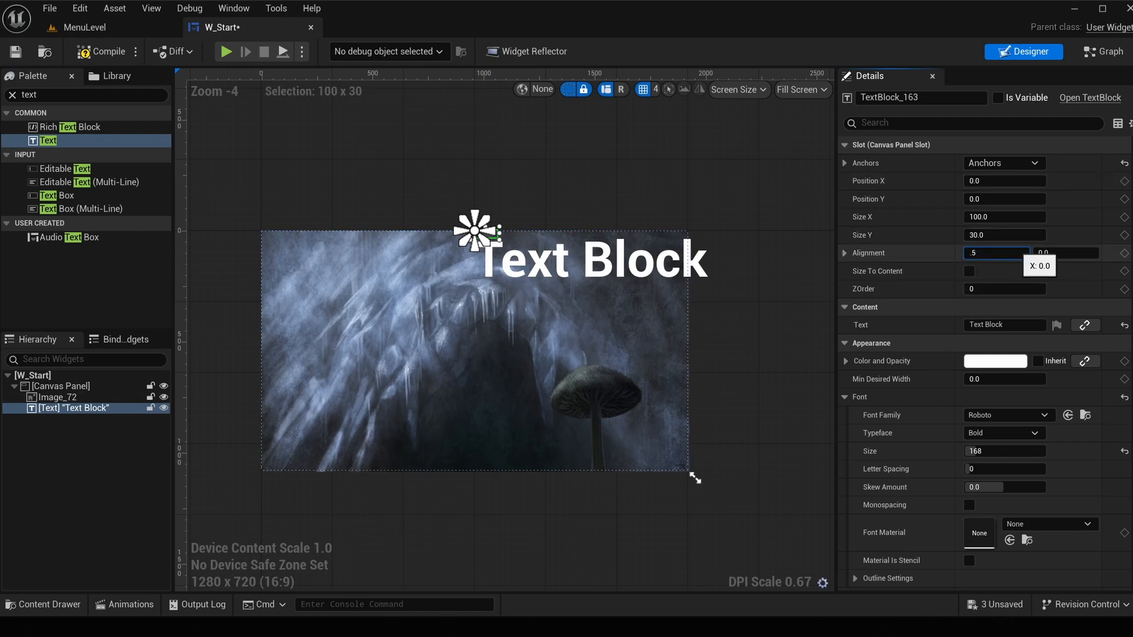
key(Tab)
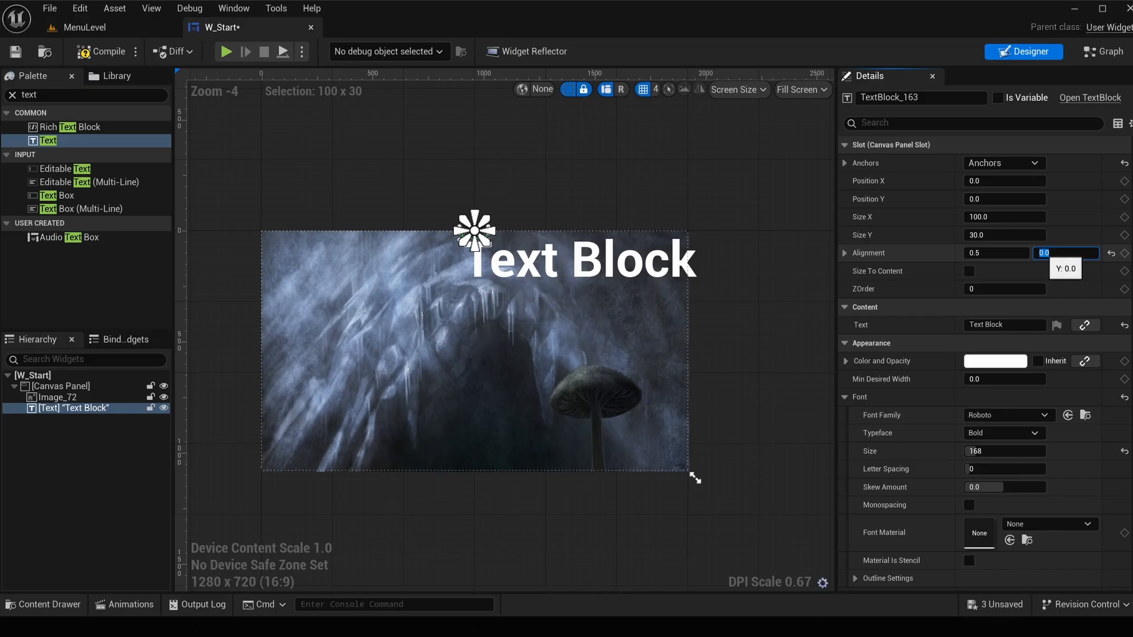
text(.5)
key(Return)
scroll(912, 260, down, 4)
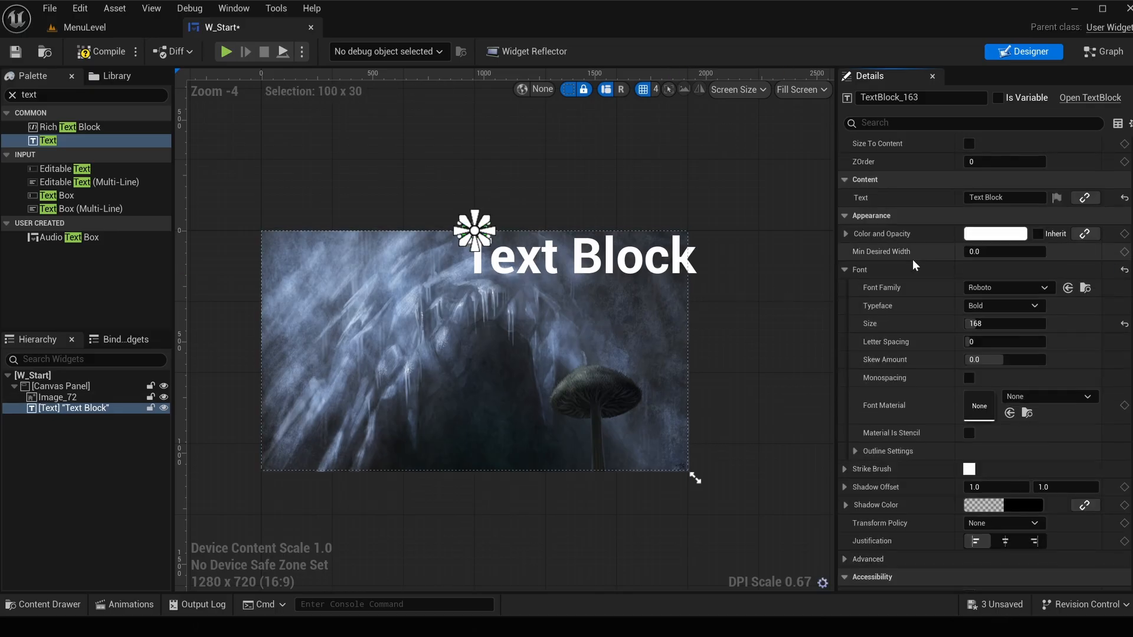
click(1004, 498)
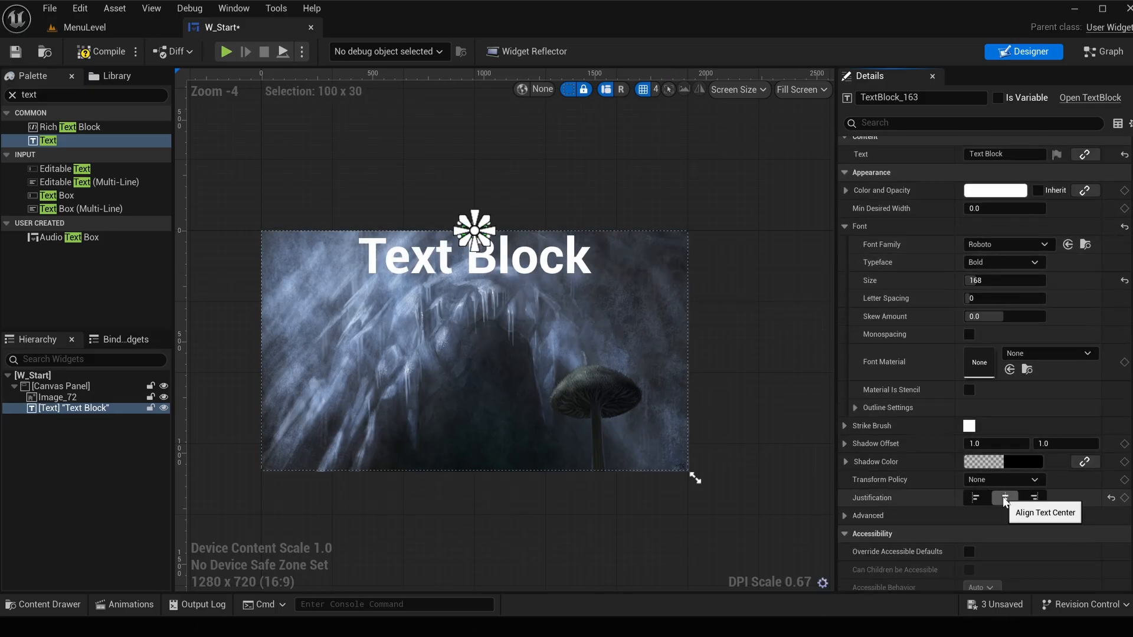
Step: Change the title text block's content to "Start Menu"
click(41, 409)
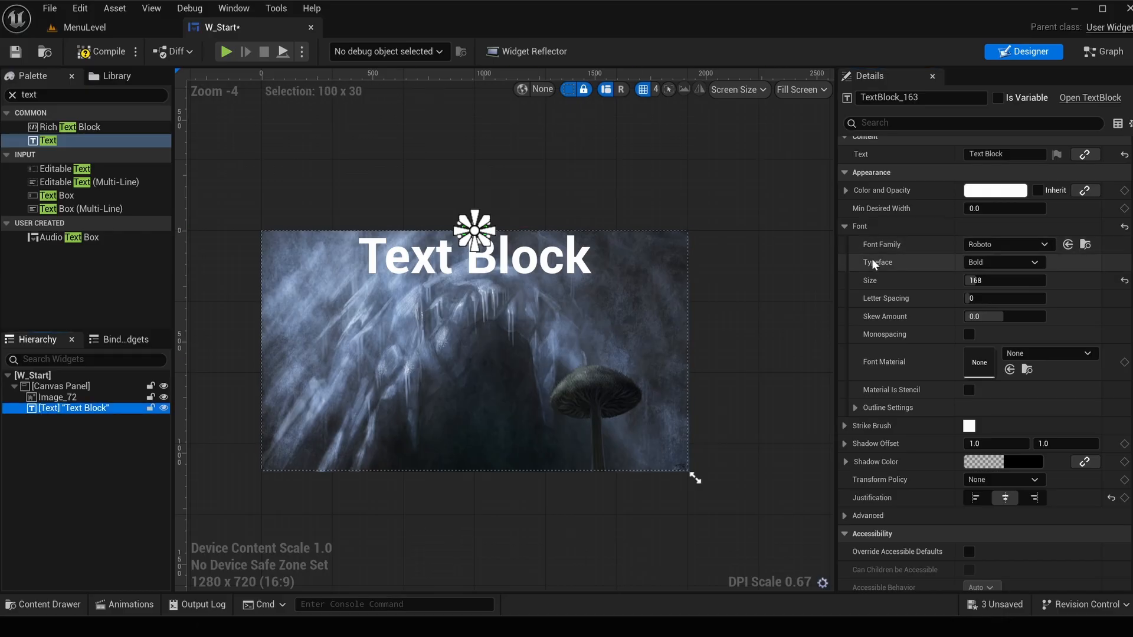
scroll(872, 258, up, 2)
click(1003, 218)
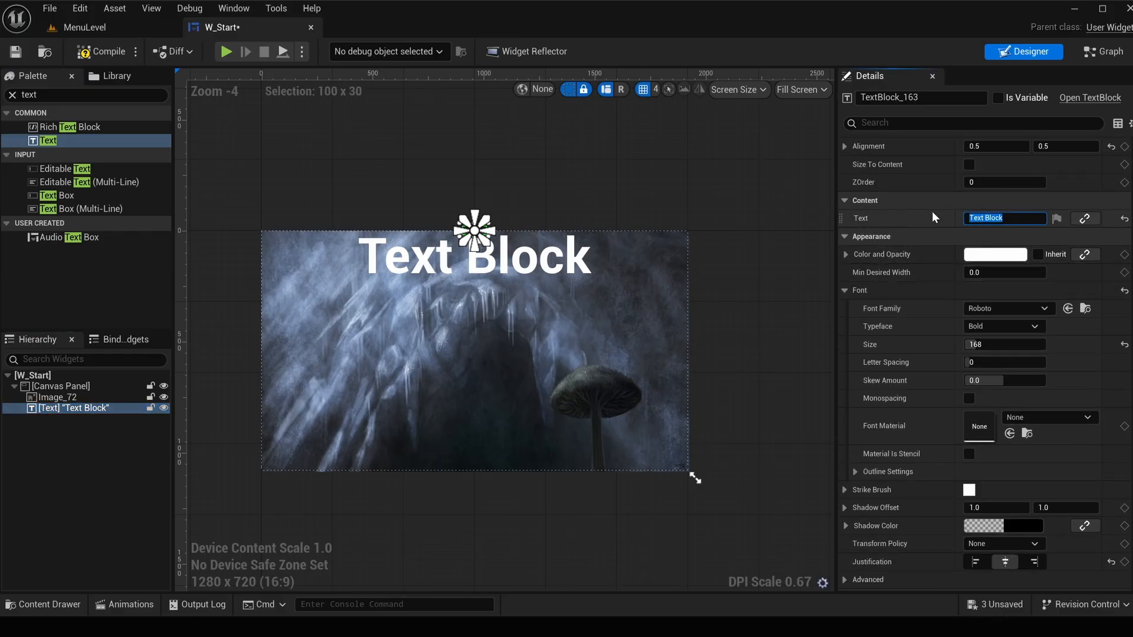
text(Start Menu)
key(Return)
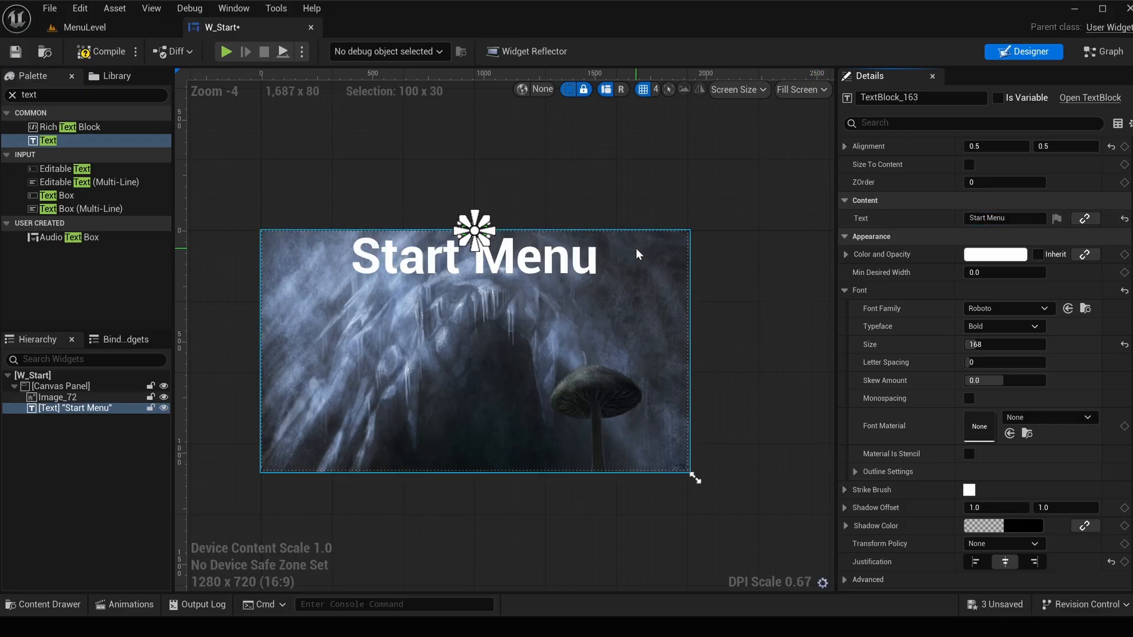
Step: Compile and save W_Start, and run the game in a preview window, closing it after checking
click(84, 51)
click(16, 52)
click(226, 52)
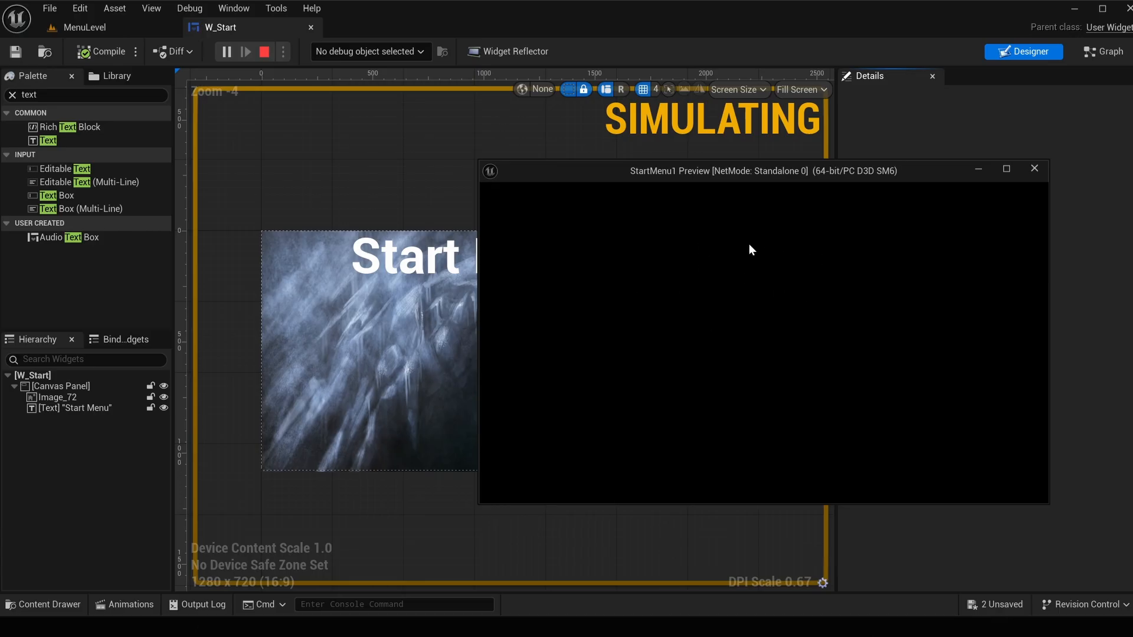
click(1034, 170)
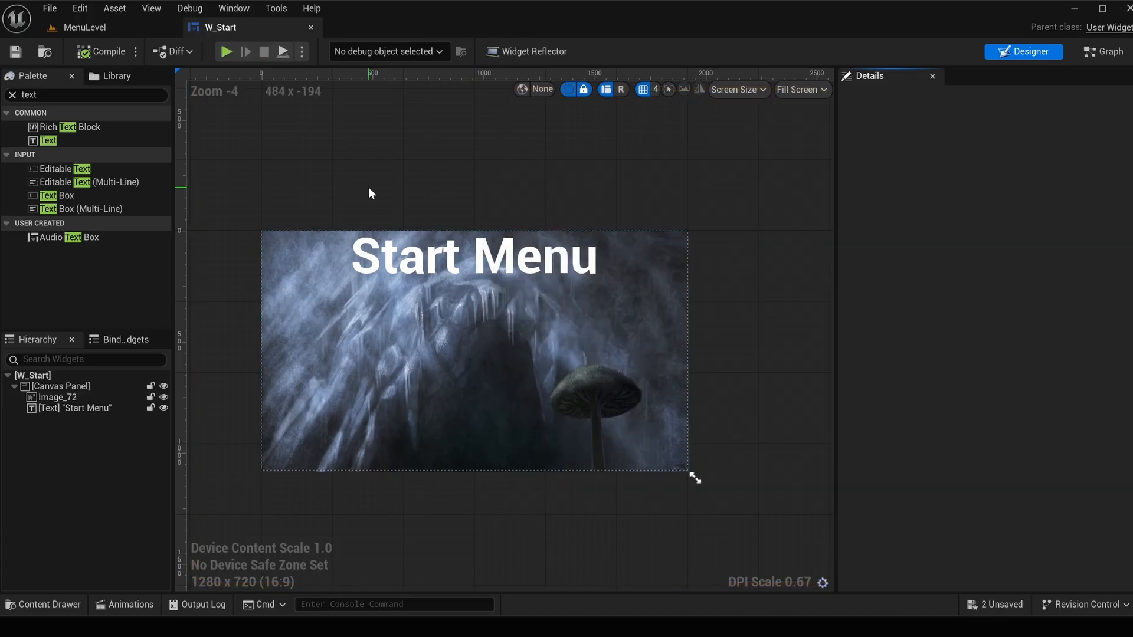
Step: Open the level blueprint of MenuLevel and delete the Event Tick node
click(94, 28)
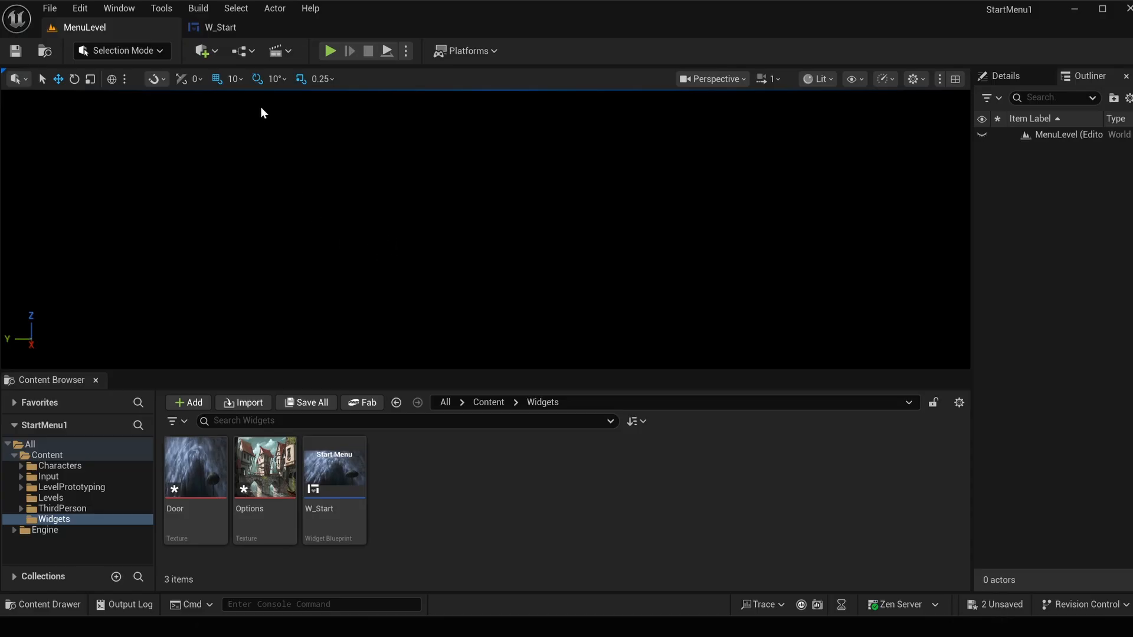
click(247, 52)
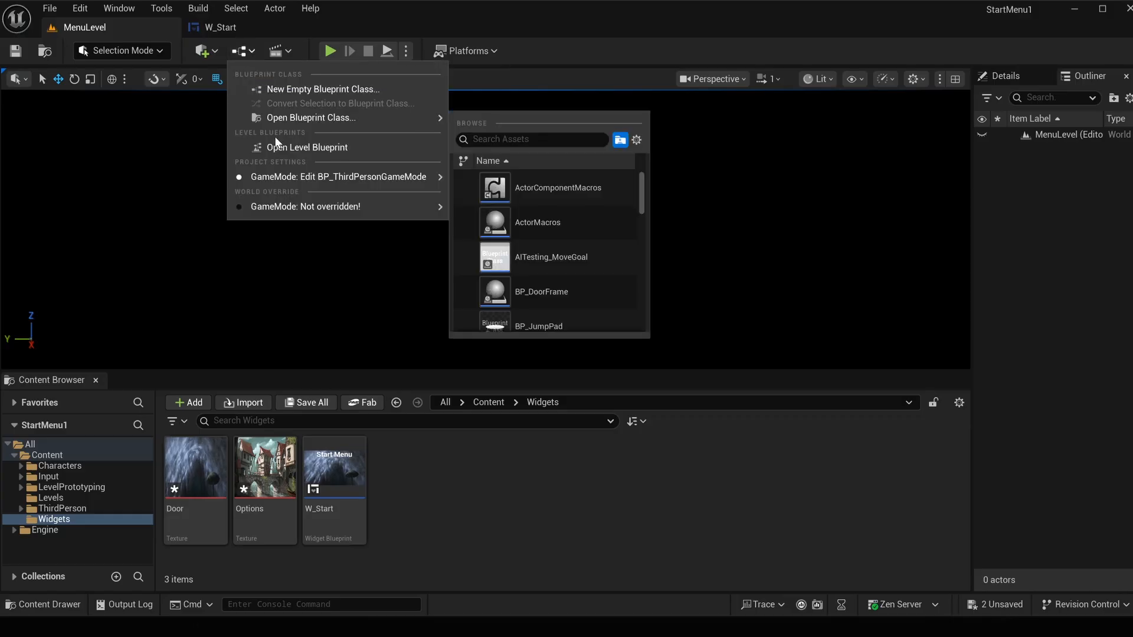
click(331, 149)
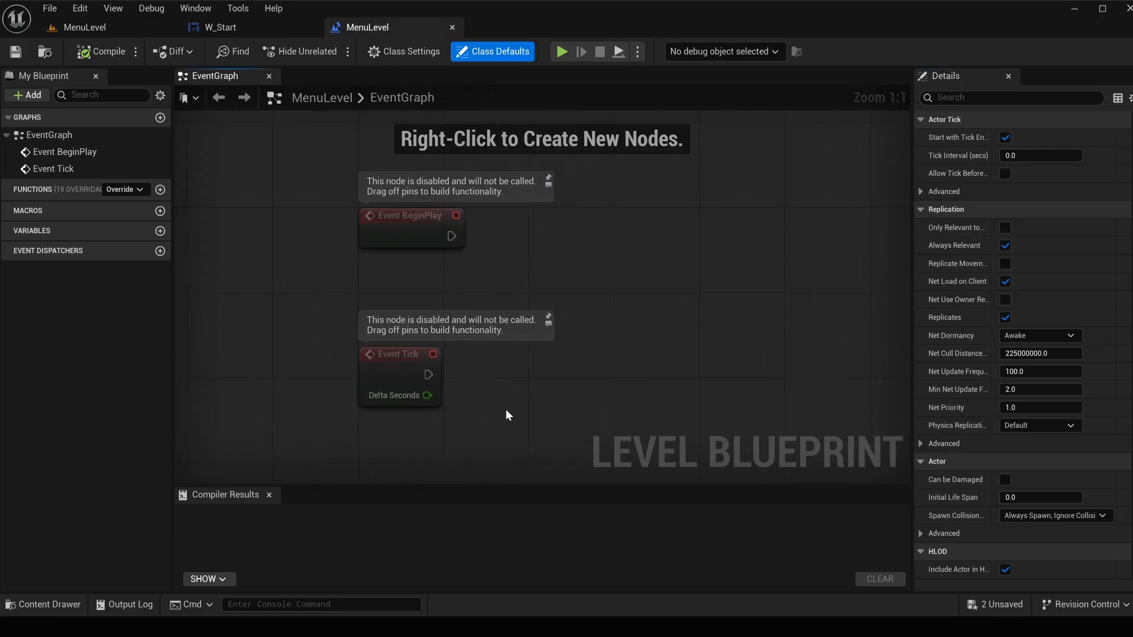
drag(500, 431, 373, 381)
drag(321, 314, 318, 315)
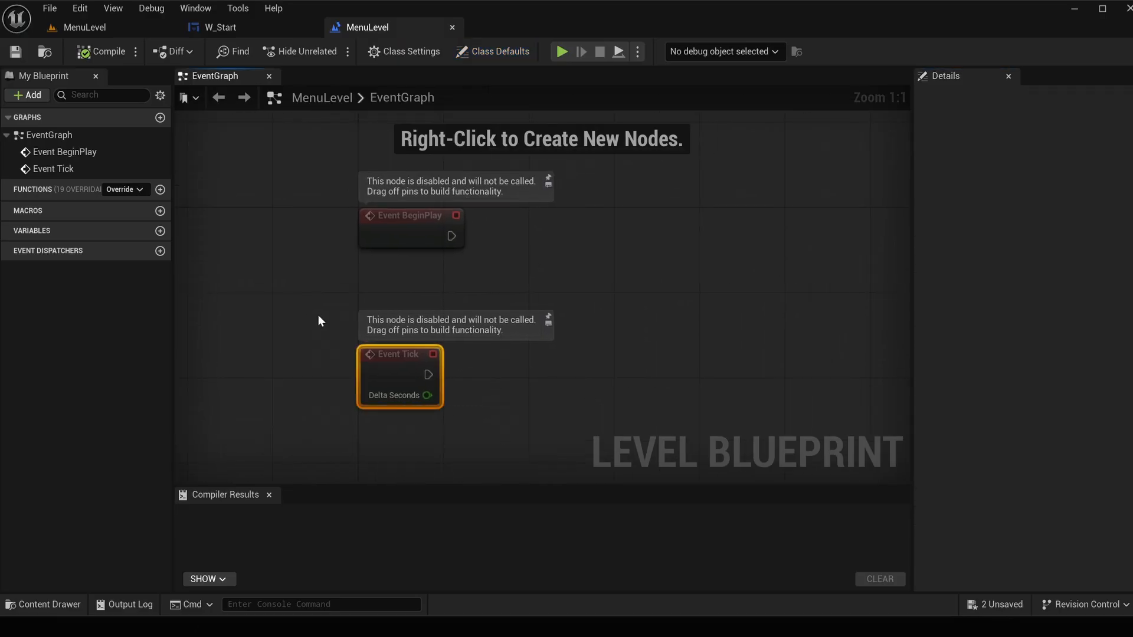
key(Delete)
right_drag(433, 307, 375, 322)
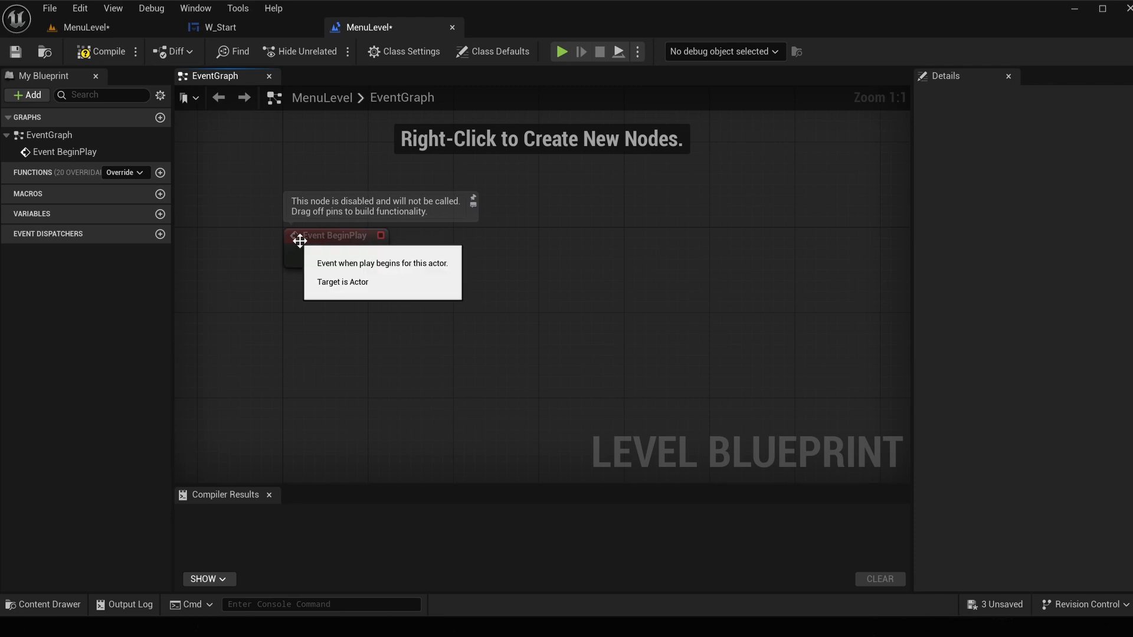
Step: Add a Create Widget node executed by Event BeginPlay, set its class to W_Start, and straighten the connection
drag(375, 256, 495, 256)
text(creat)
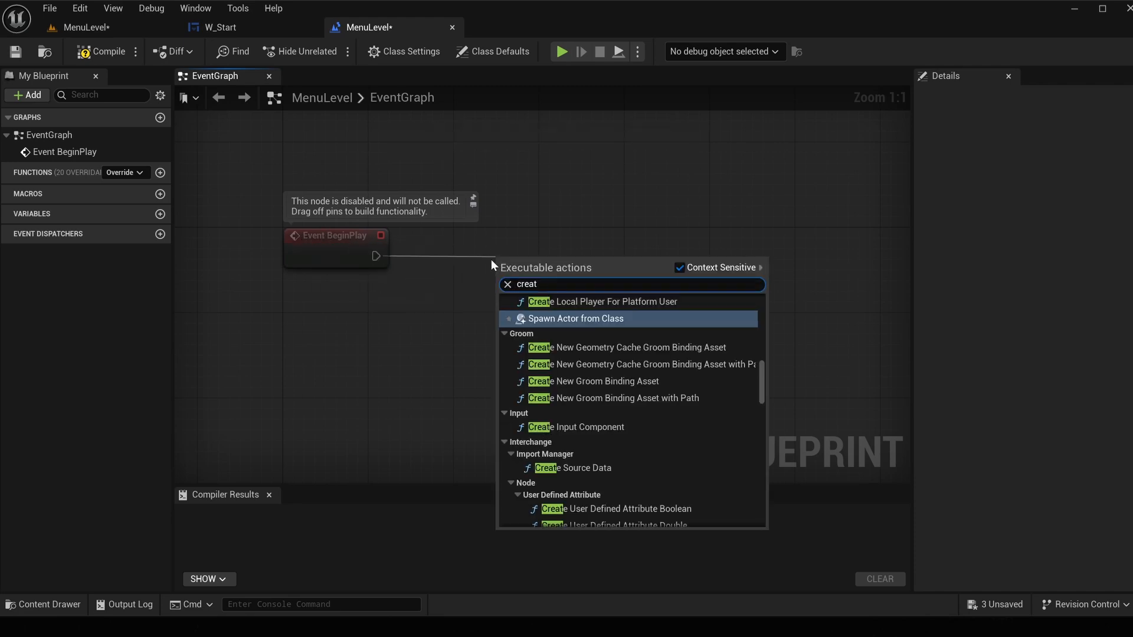
text(e wid)
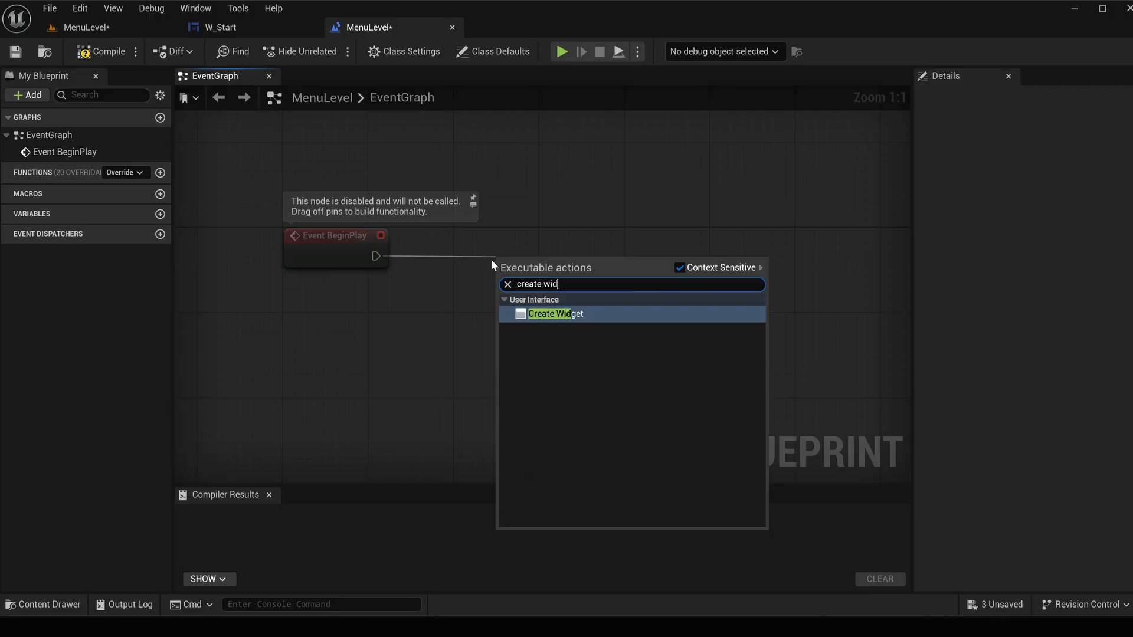
key(Return)
click(559, 310)
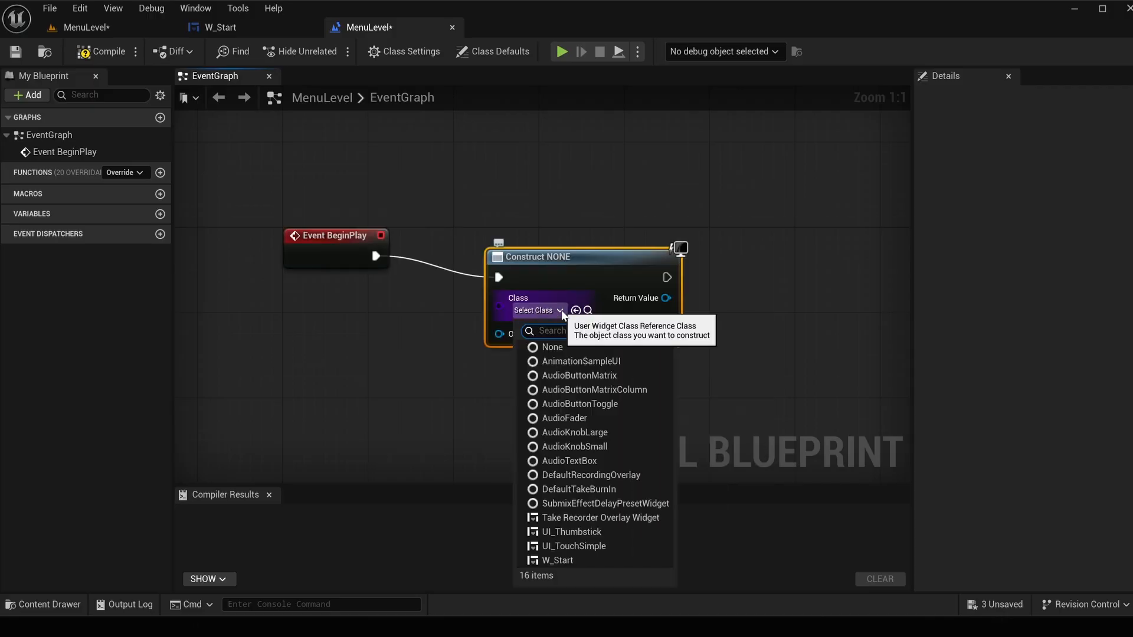
text(start)
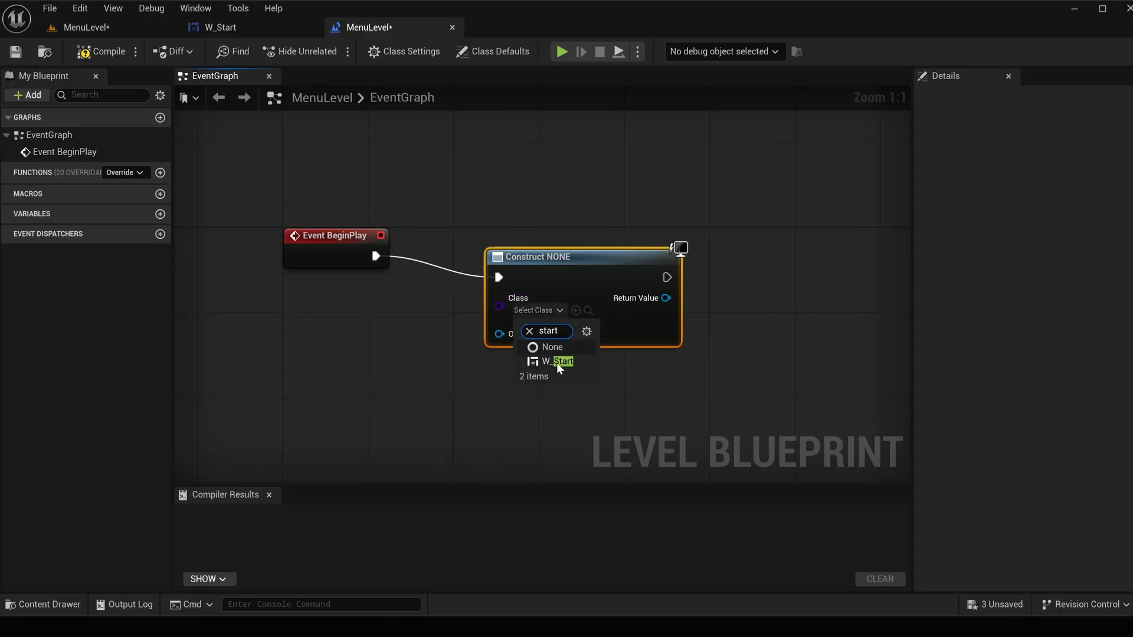
click(557, 363)
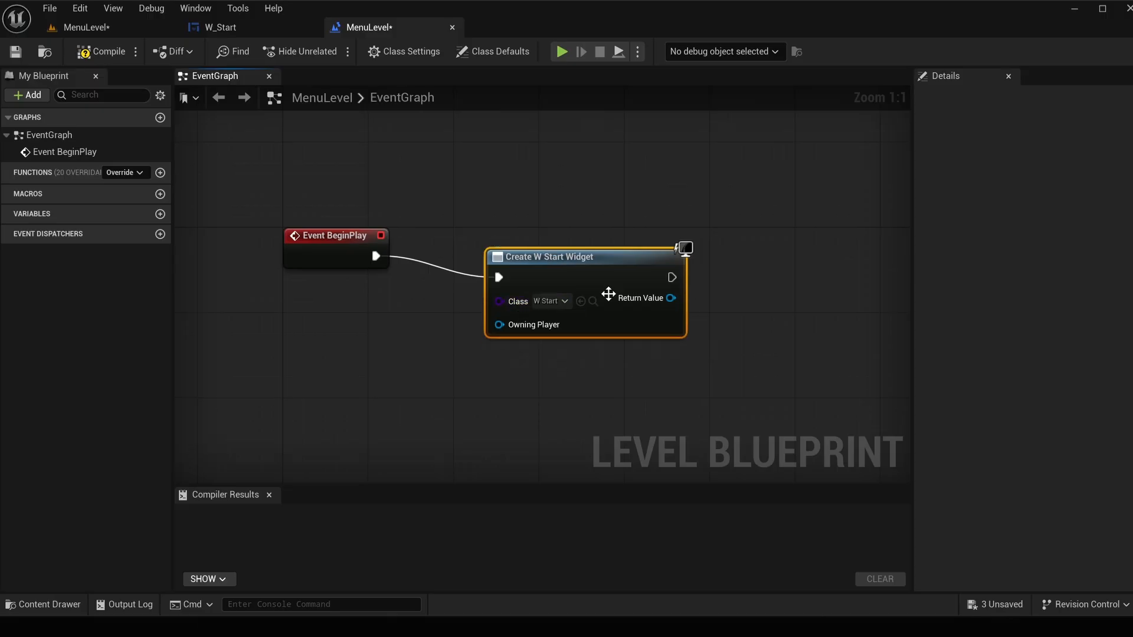
key(q)
Step: Add an Add to Viewport node executed after Create W Start Widget and line it up with that node
right_drag(731, 269, 624, 267)
drag(567, 256, 637, 256)
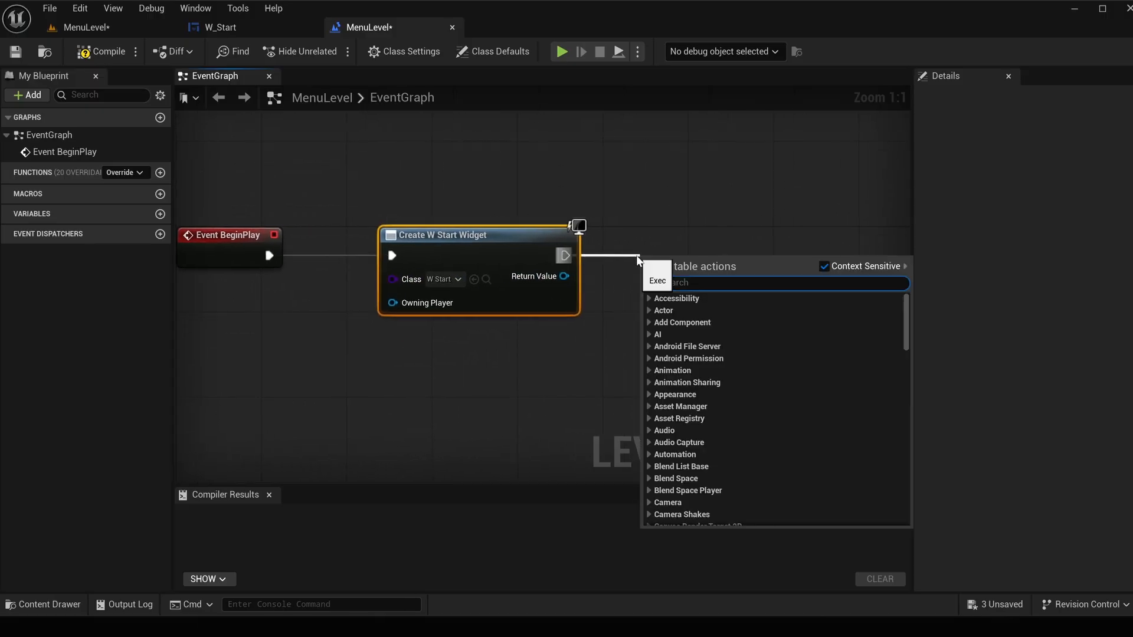
text(add to v)
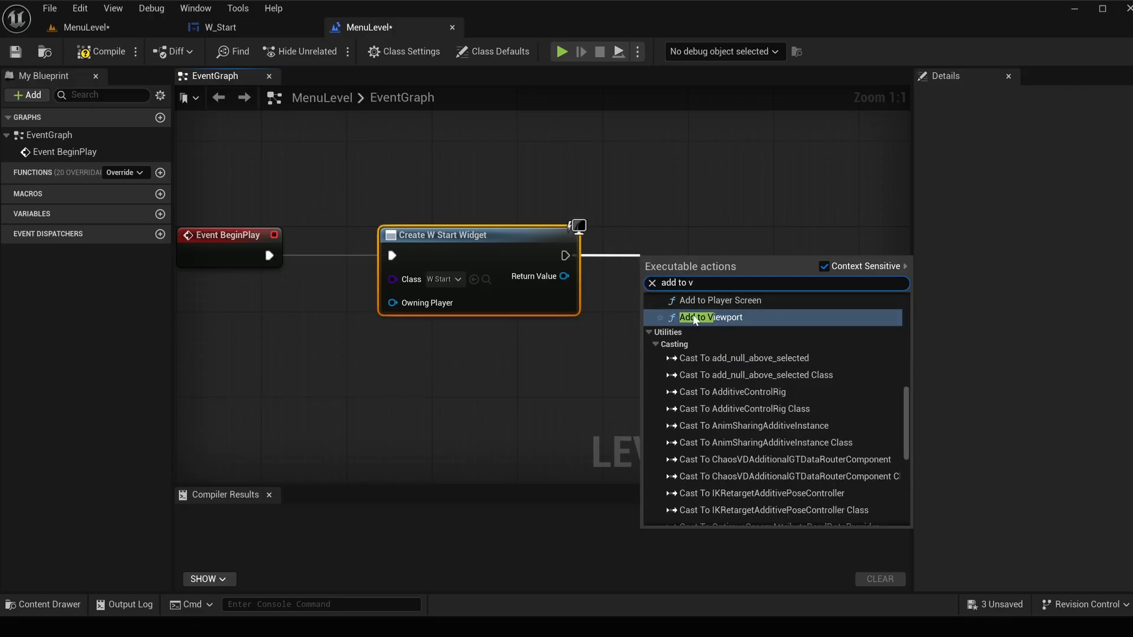
click(710, 317)
drag(714, 264, 724, 232)
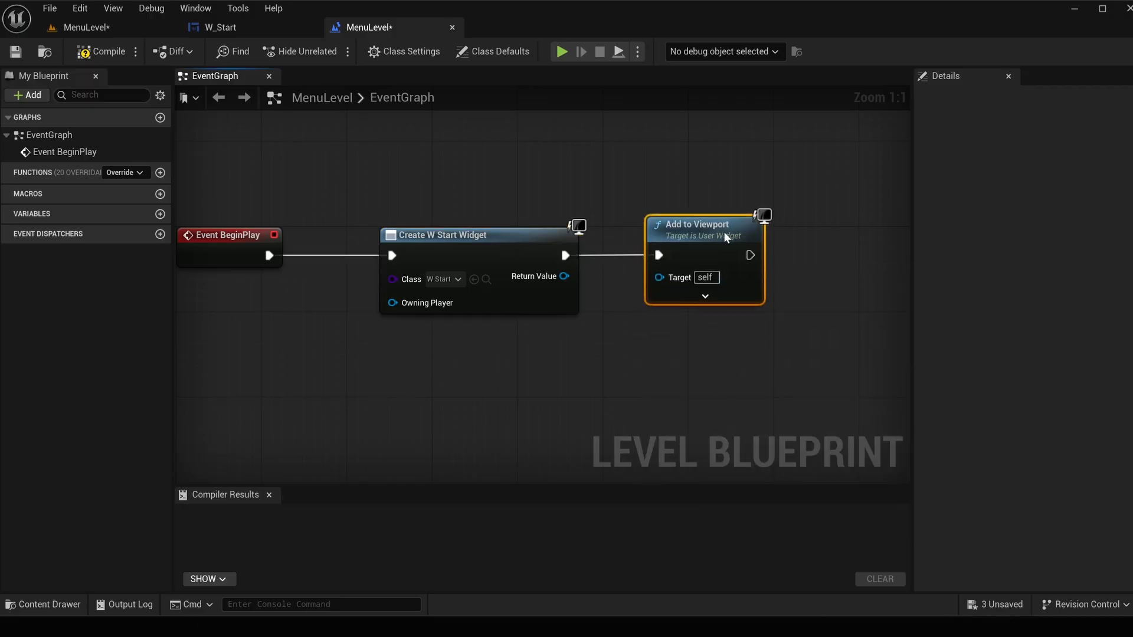
Step: Connect the Create W Start Widget Return Value to the Add to Viewport Target, and compile and save the level blueprint
click(95, 54)
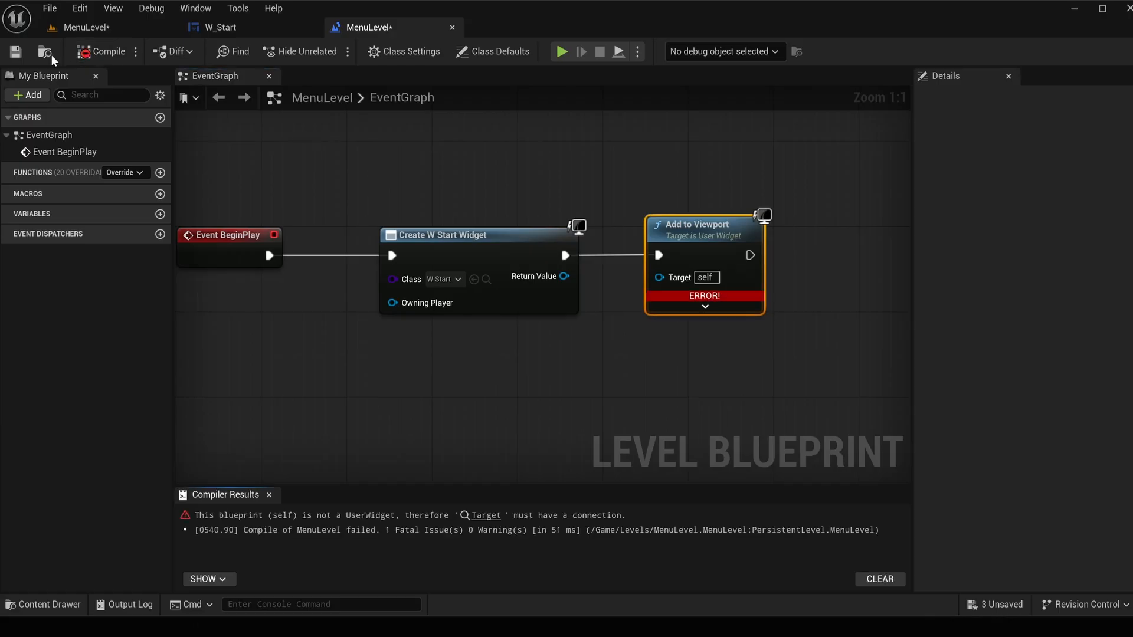
click(16, 52)
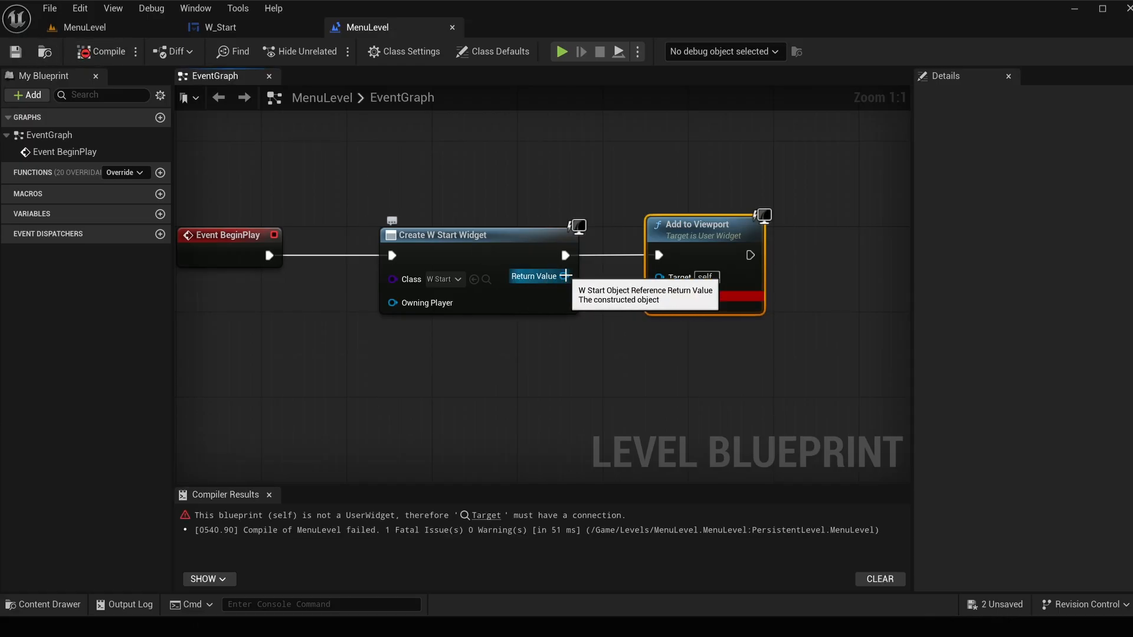
drag(565, 276, 657, 276)
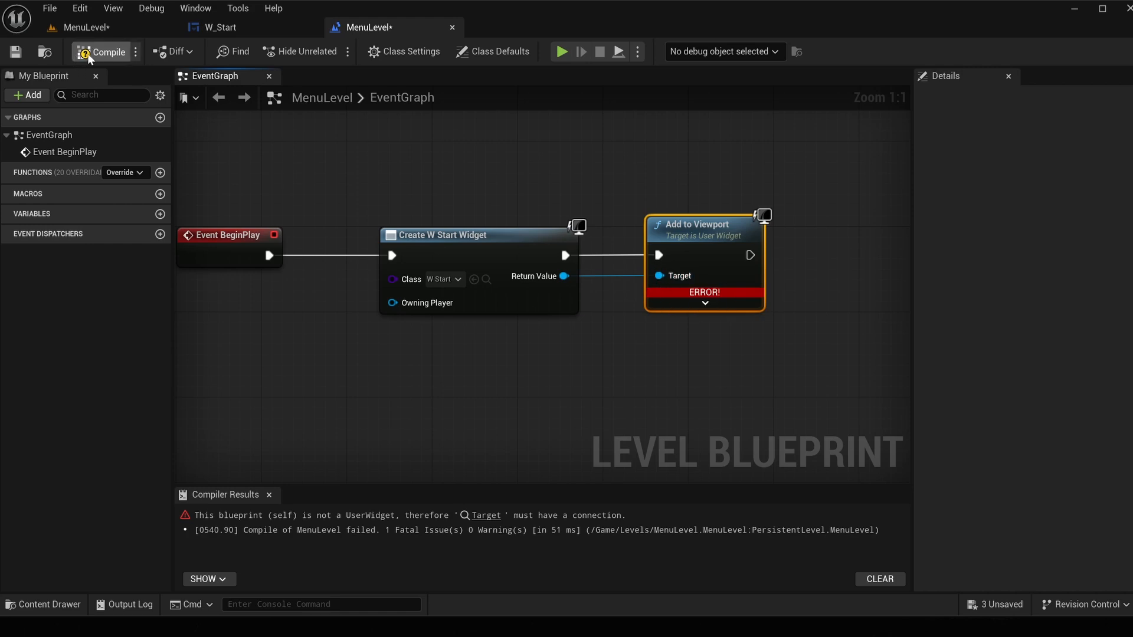
click(95, 52)
click(16, 53)
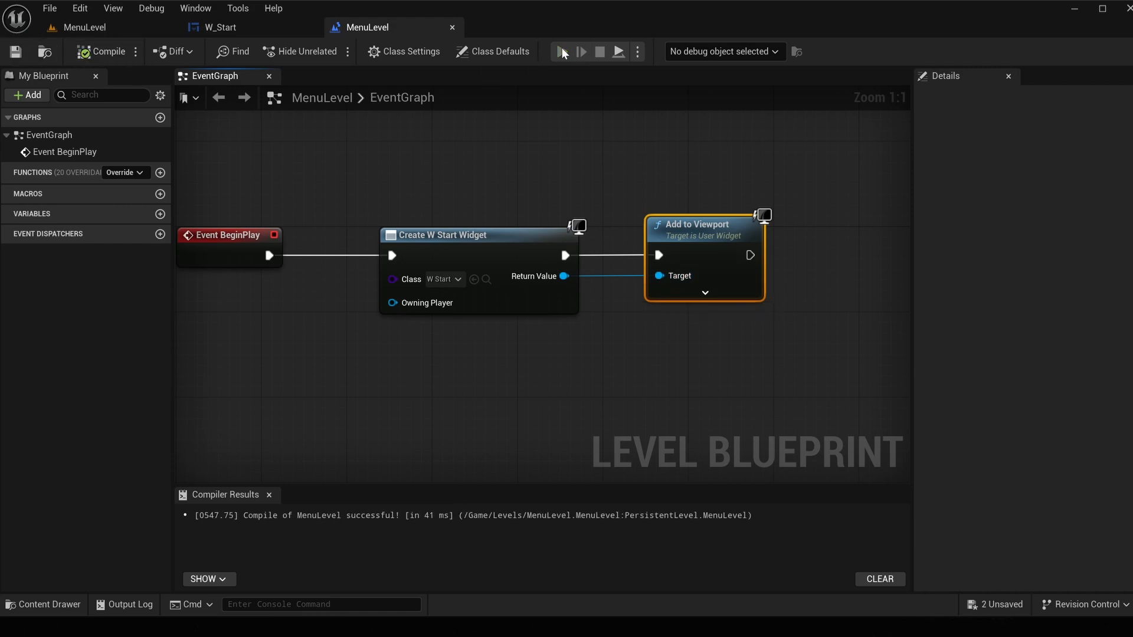
Step: Run the game in a preview window to check the start menu display, and close the preview
click(562, 52)
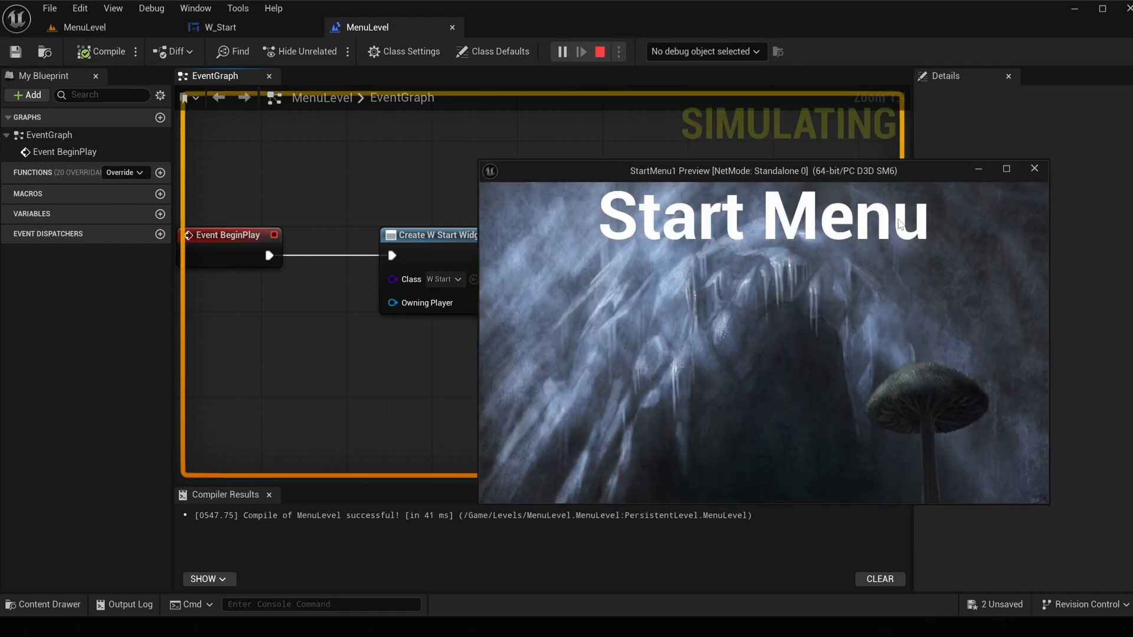
click(1036, 169)
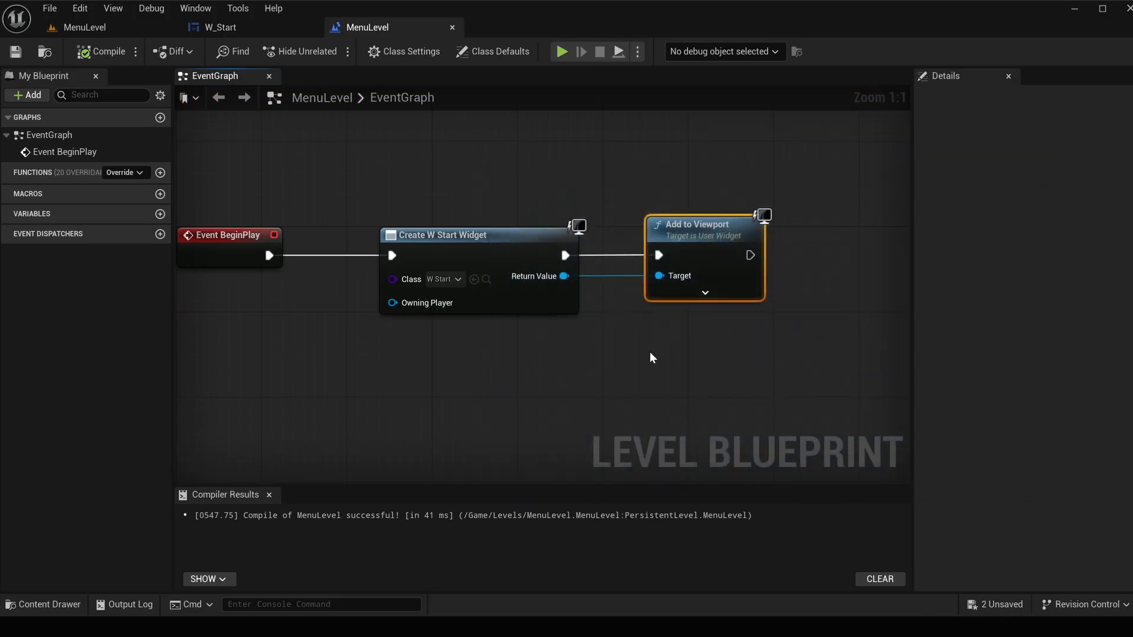
scroll(650, 353, down, 2)
Step: Add a Button widget to the Canvas Panel of W_Start and rename it StartButton
click(231, 28)
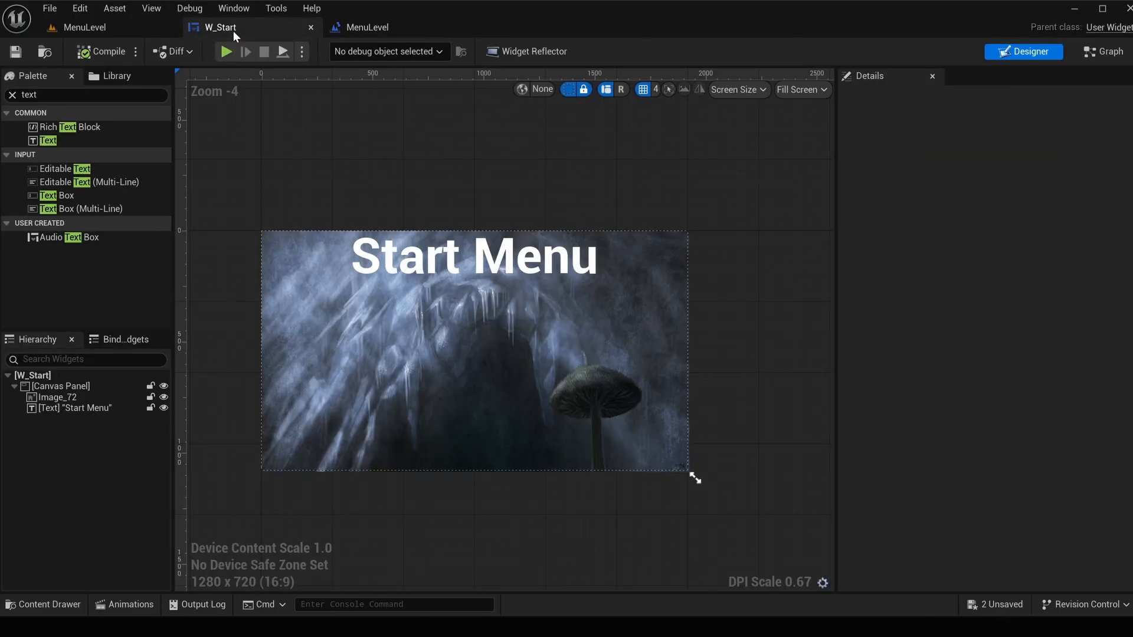
right_drag(502, 203, 515, 193)
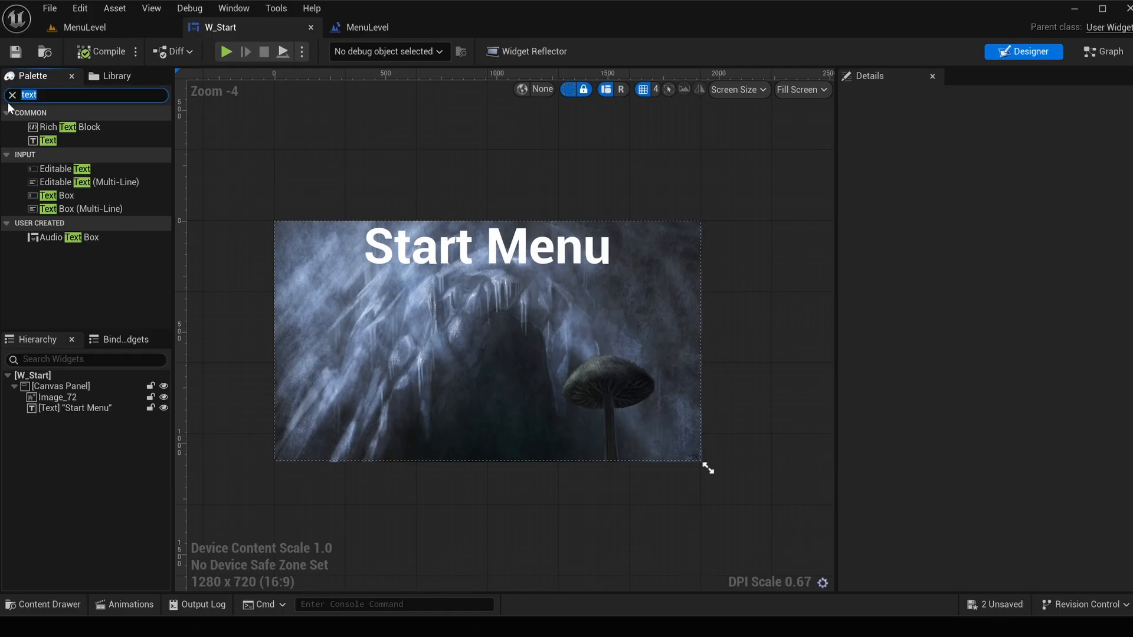
text(button)
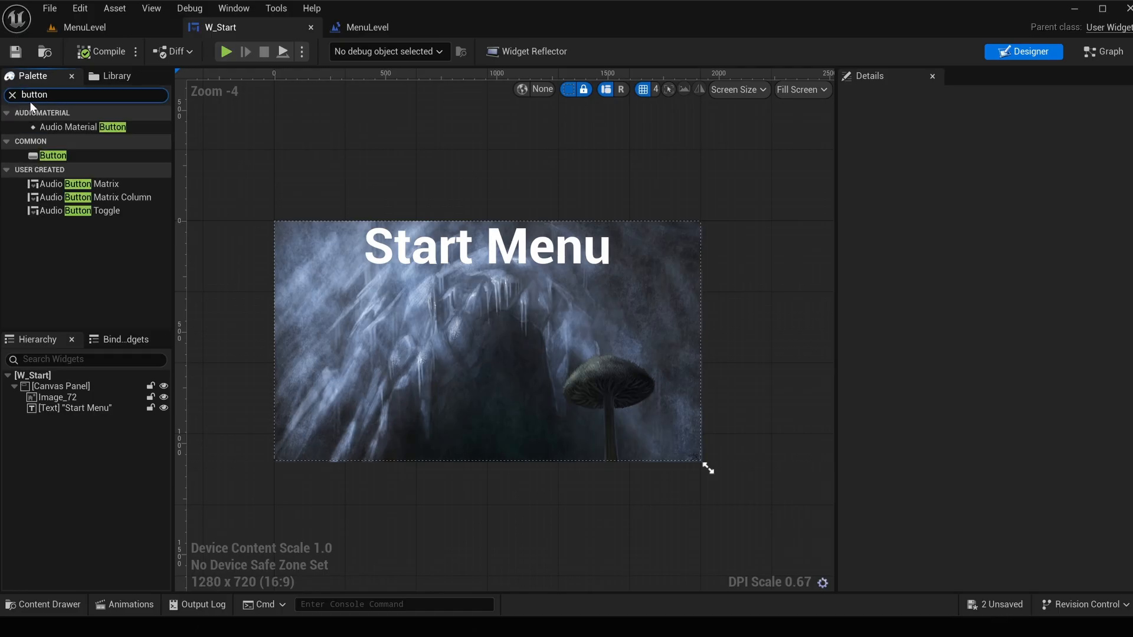
drag(42, 155, 49, 387)
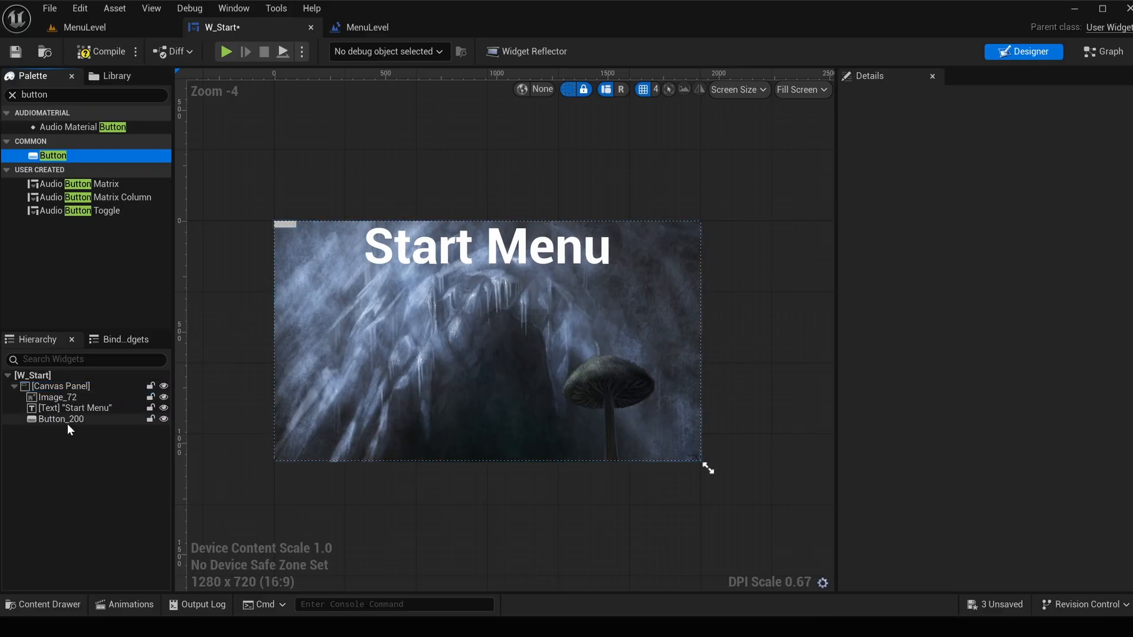
click(63, 419)
key(F2)
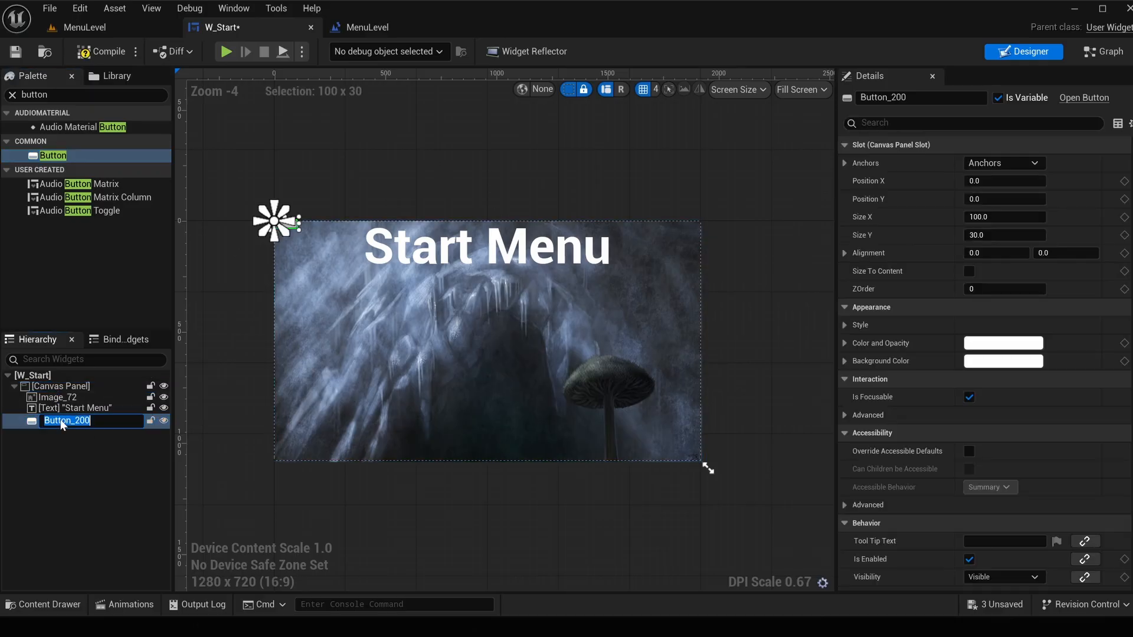
text(StartButton)
key(Return)
Step: Add a Text widget as a child of StartButton in the W_Start hierarchy
click(72, 95)
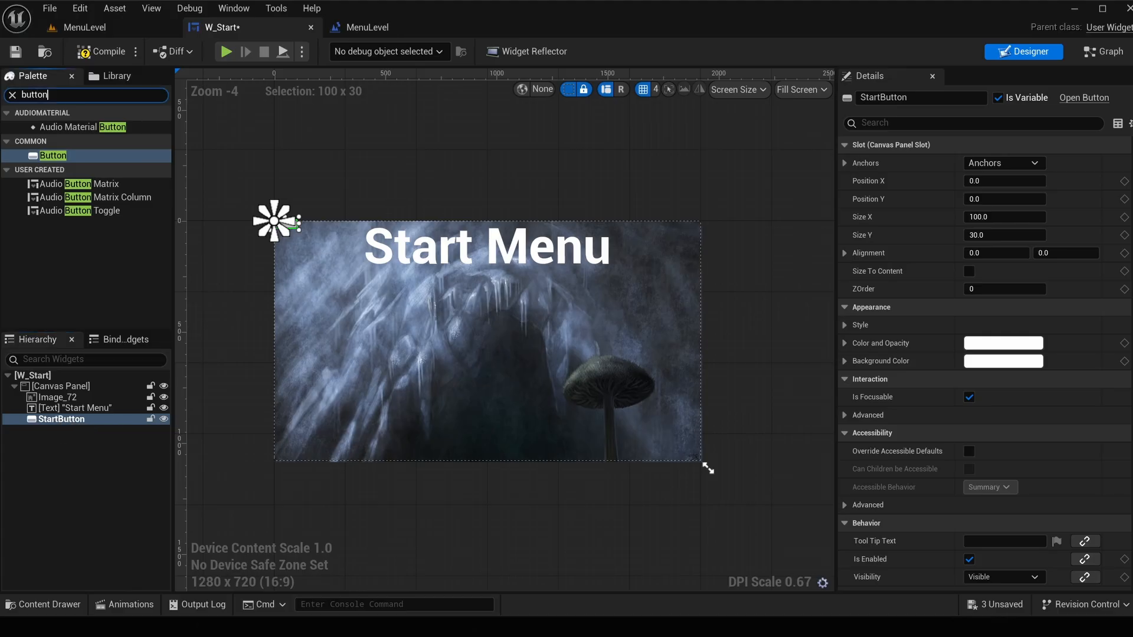
key(ctrl+a)
text(Text)
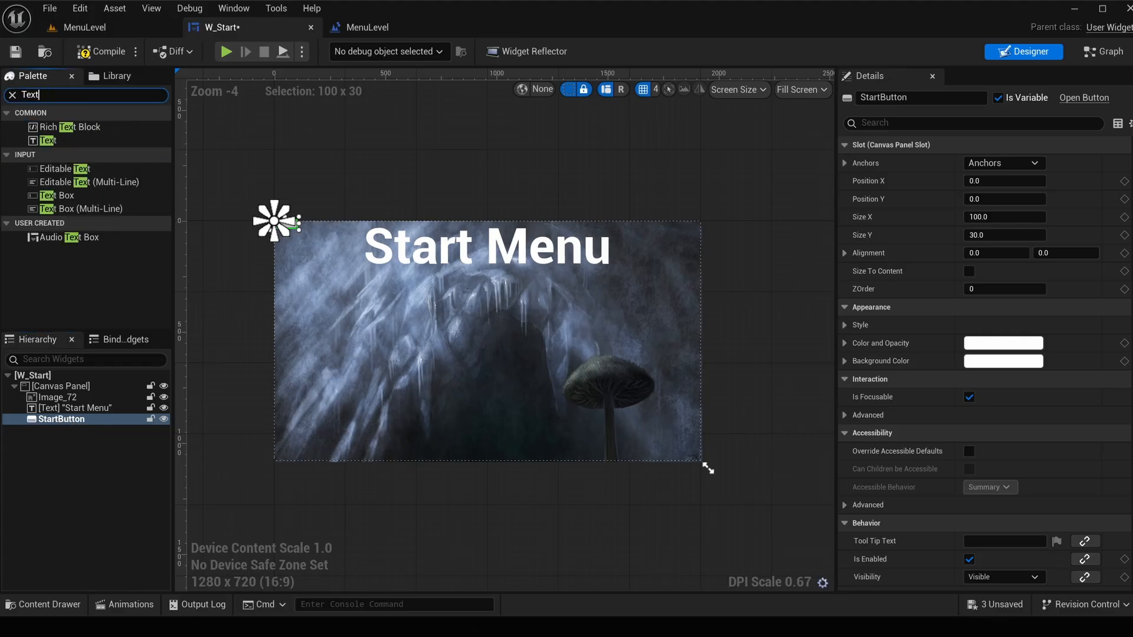
drag(48, 141, 59, 423)
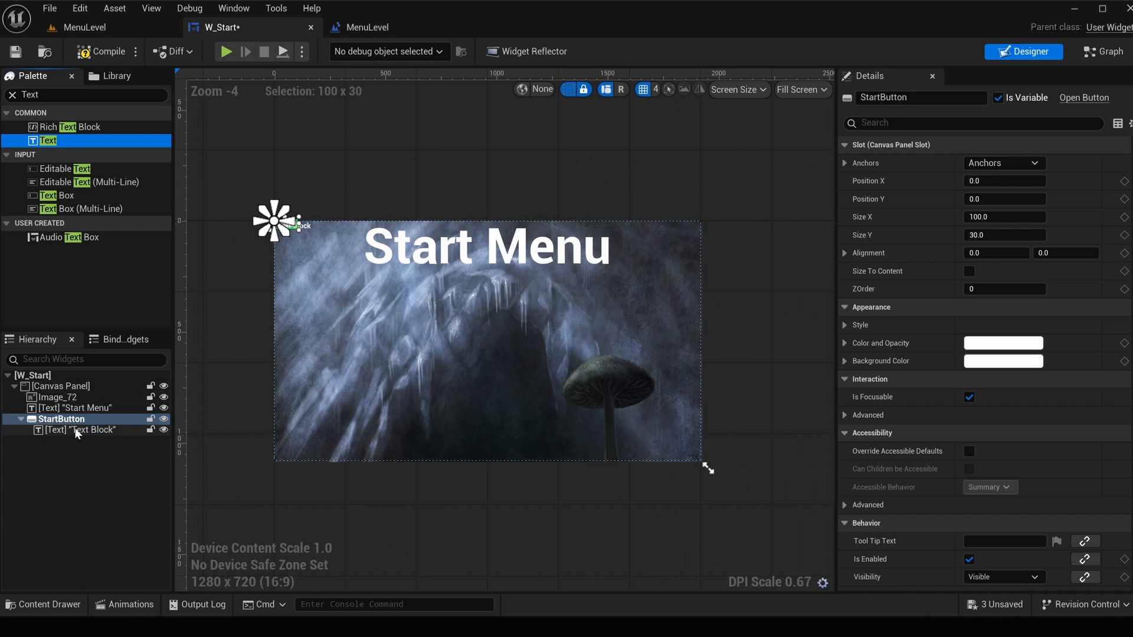
Step: Rename the text block inside StartButton as TXT_Start
click(105, 431)
click(106, 430)
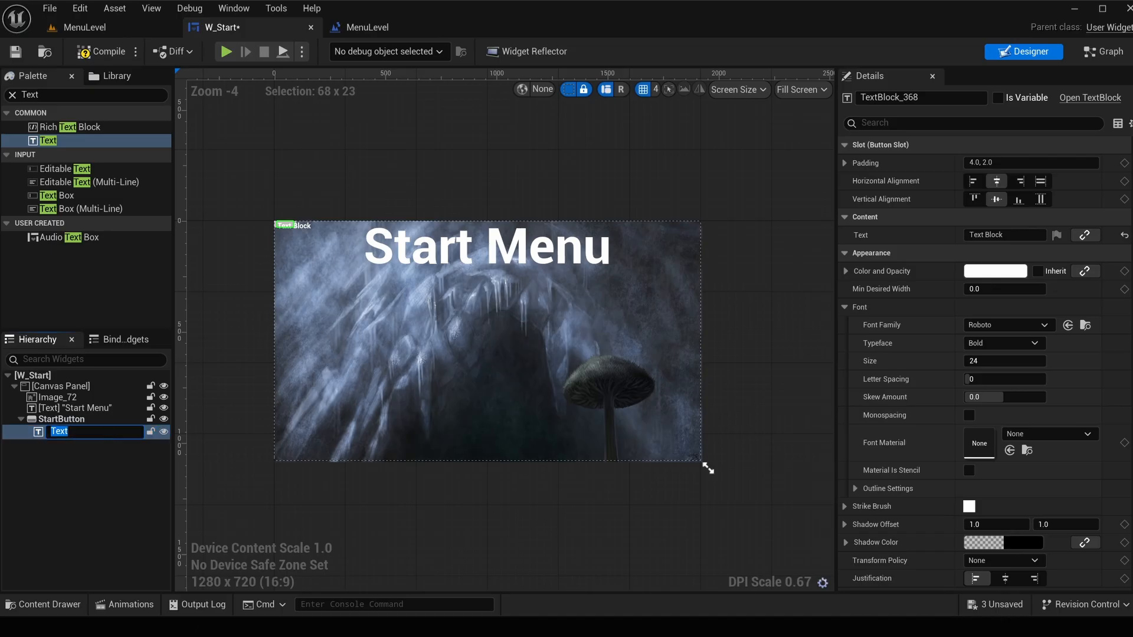
text(Sta)
key(BackSpace)
key(BackSpace)
key(BackSpace)
text(tx)
key(BackSpace)
key(BackSpace)
text(T)
key(Return)
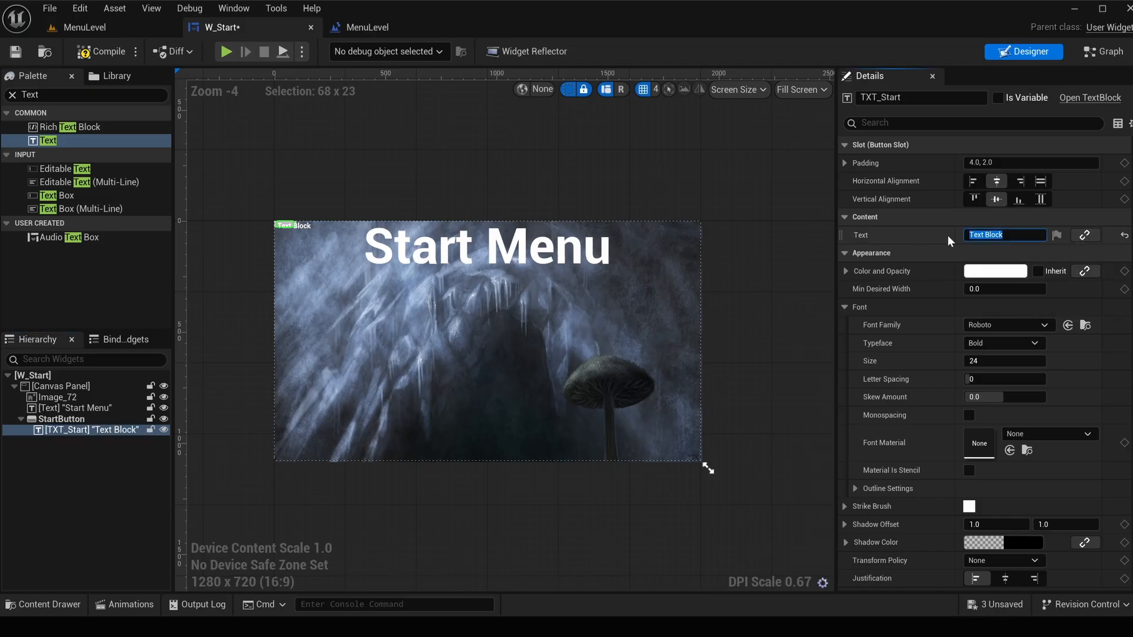
Step: Set the display text of TXT_Start to "Start Game" and its font size to 61
text(Start Game)
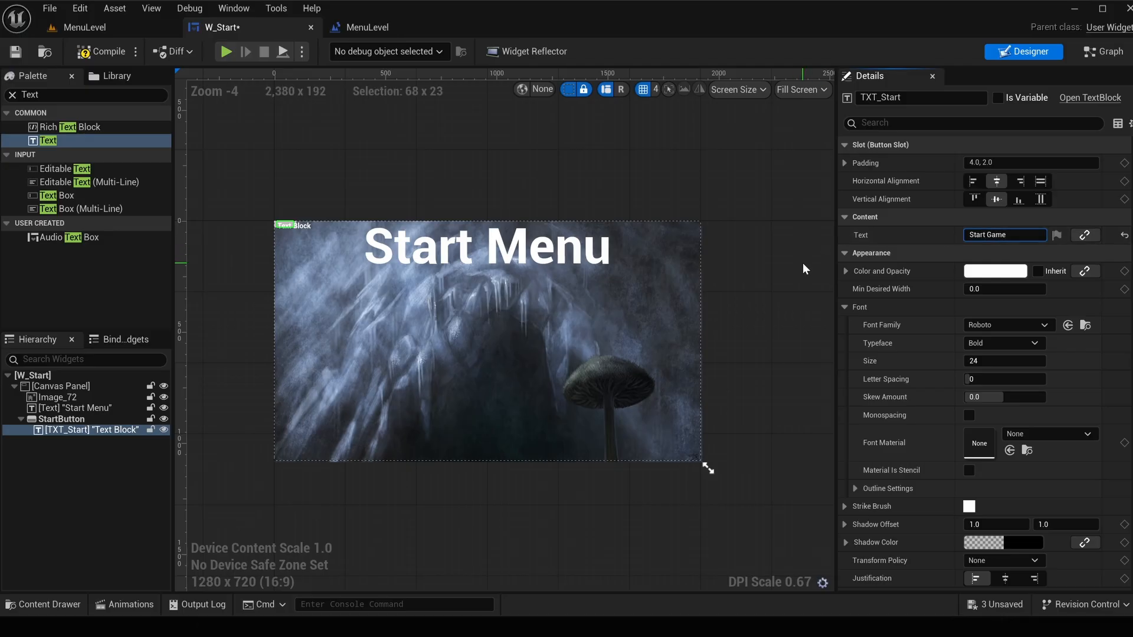
click(1003, 361)
text(72)
drag(1003, 361, 1001, 360)
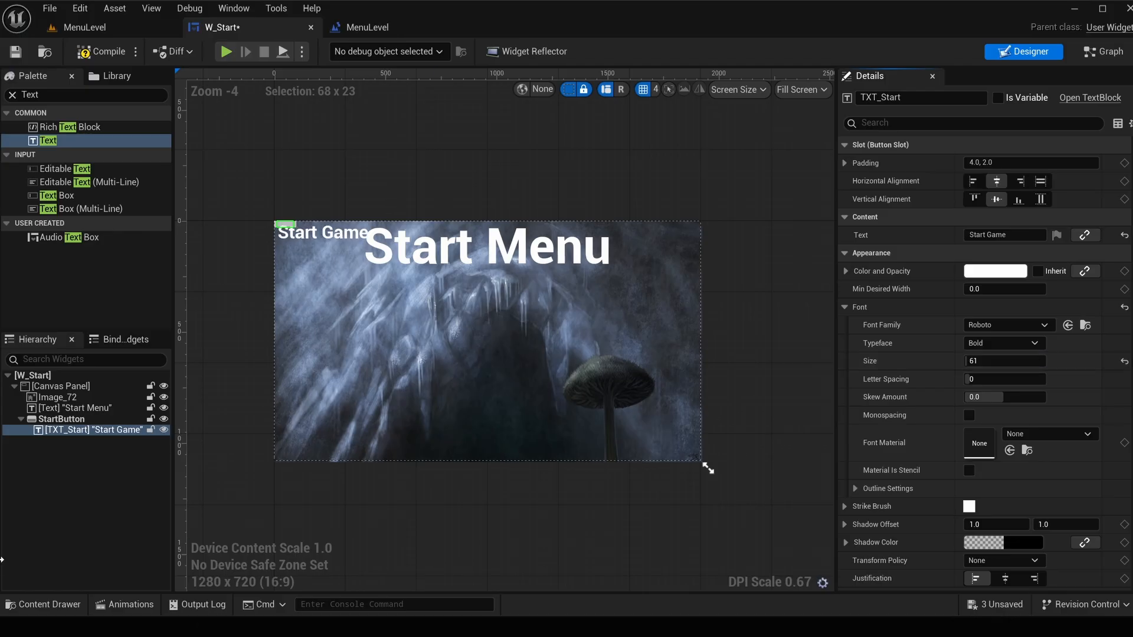
Step: Make StartButton size to its content and anchor it to the canvas centre, with alignment and position updated to match
click(61, 420)
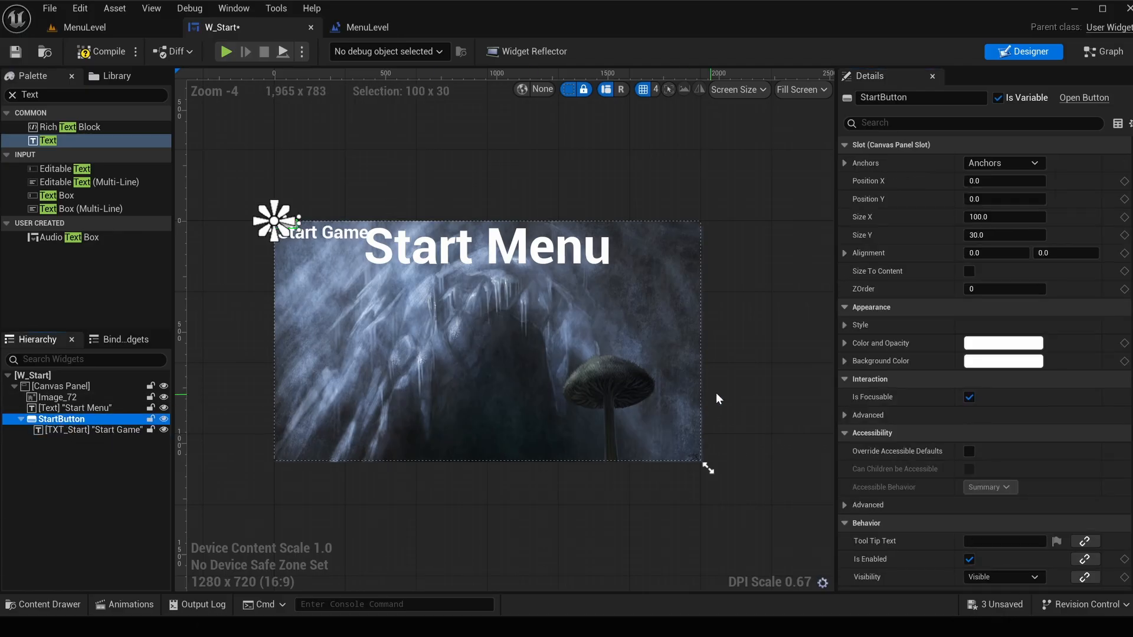
click(969, 271)
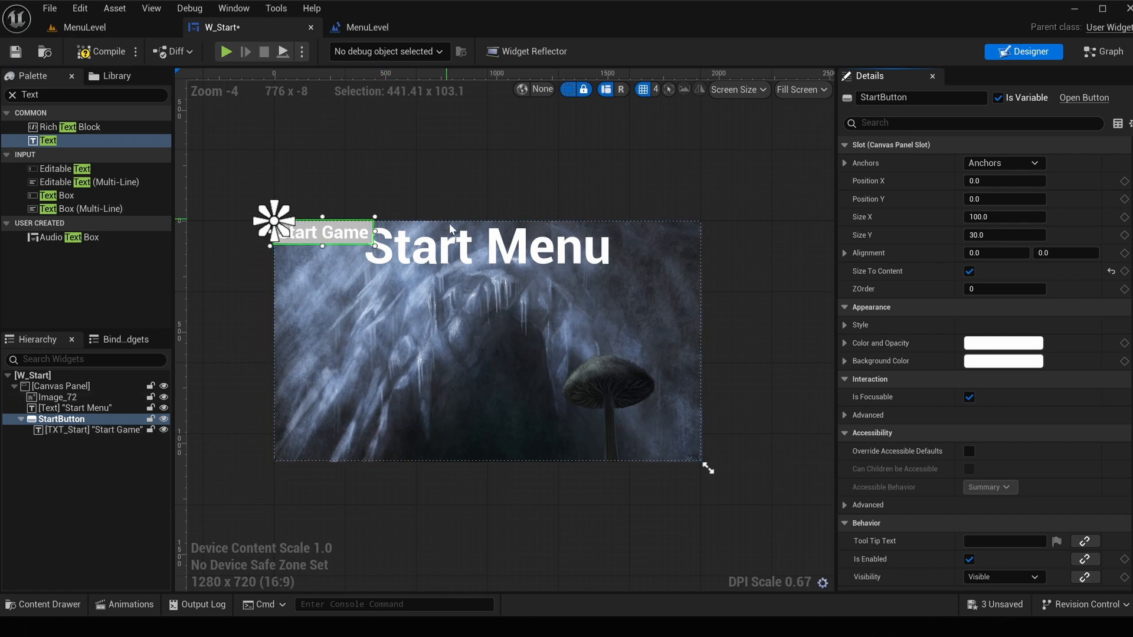
key(F2)
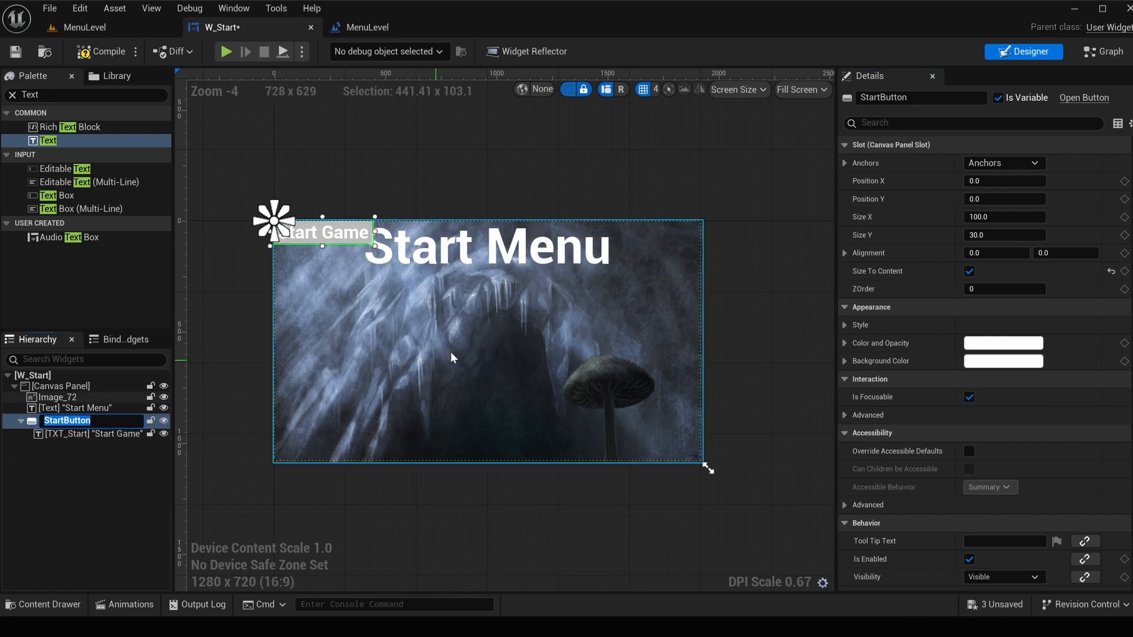
click(1033, 163)
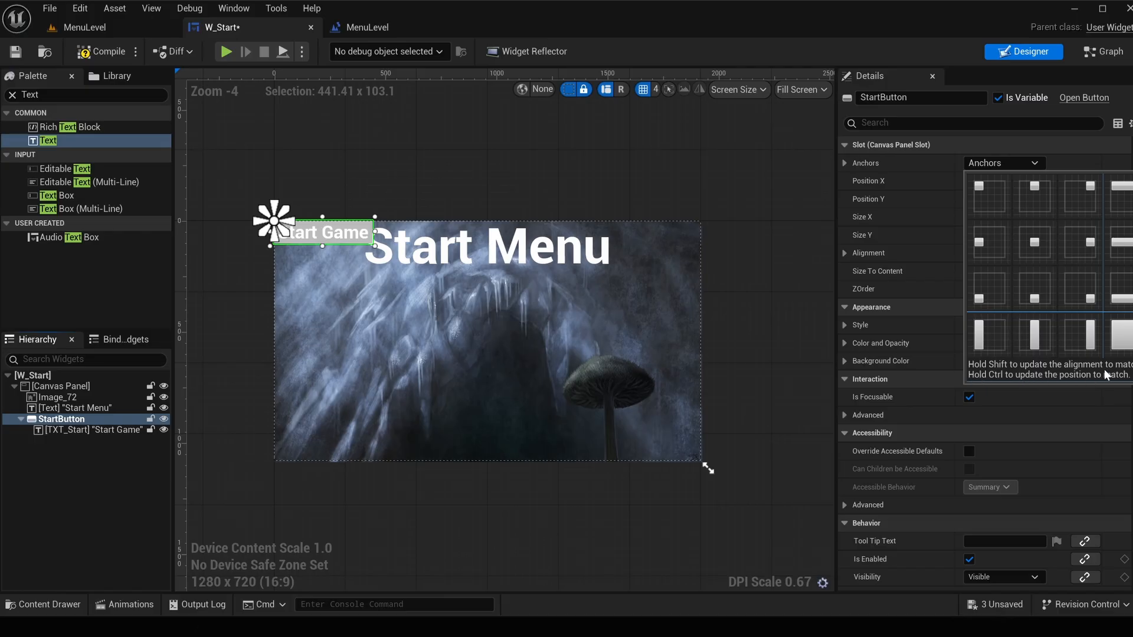
ctrl+shift+click(1036, 241)
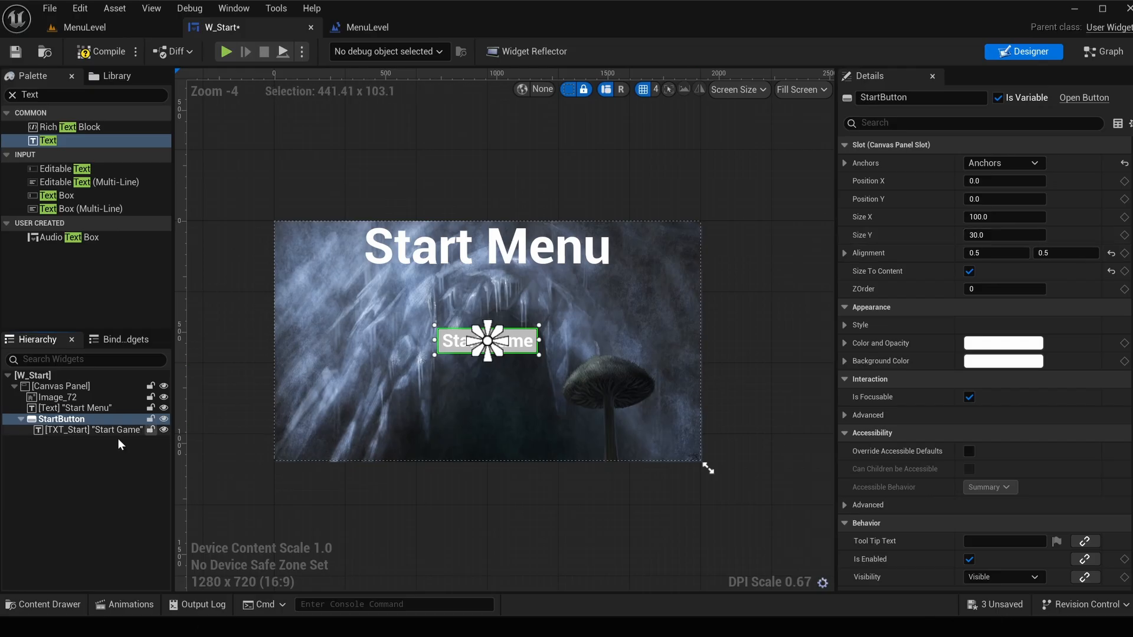
Step: Duplicate StartButton together with its text twice on the Canvas Panel
click(53, 419)
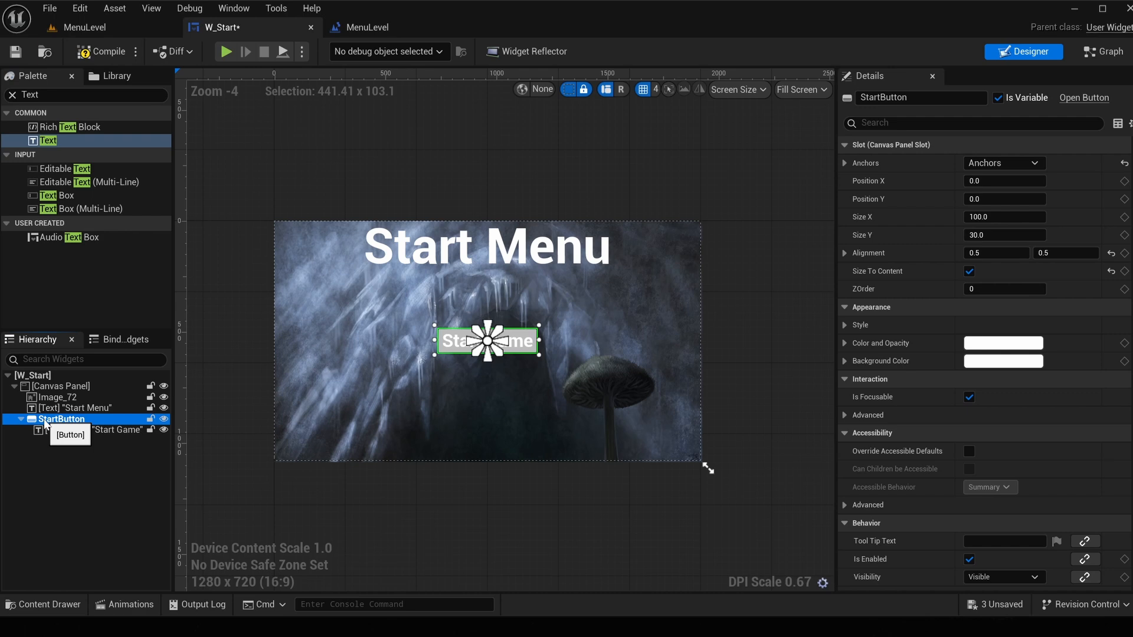
key(ctrl+d)
key(ctrl+d)
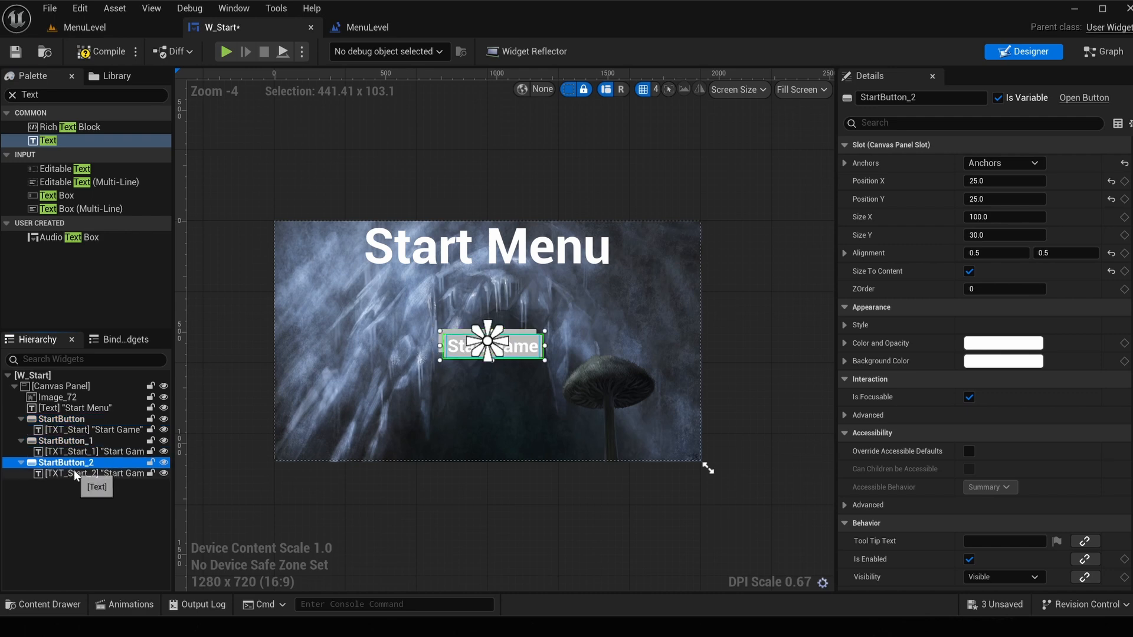
Step: Rename the first copy of the start button, StartButton_1, as OptionsButton
click(65, 441)
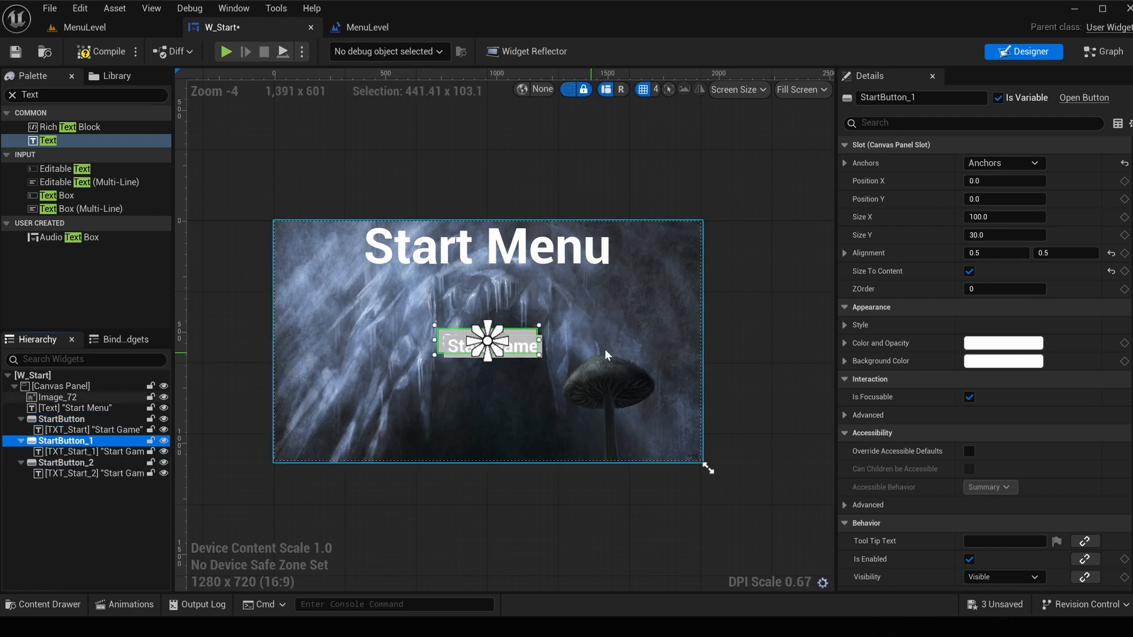
double_click(62, 444)
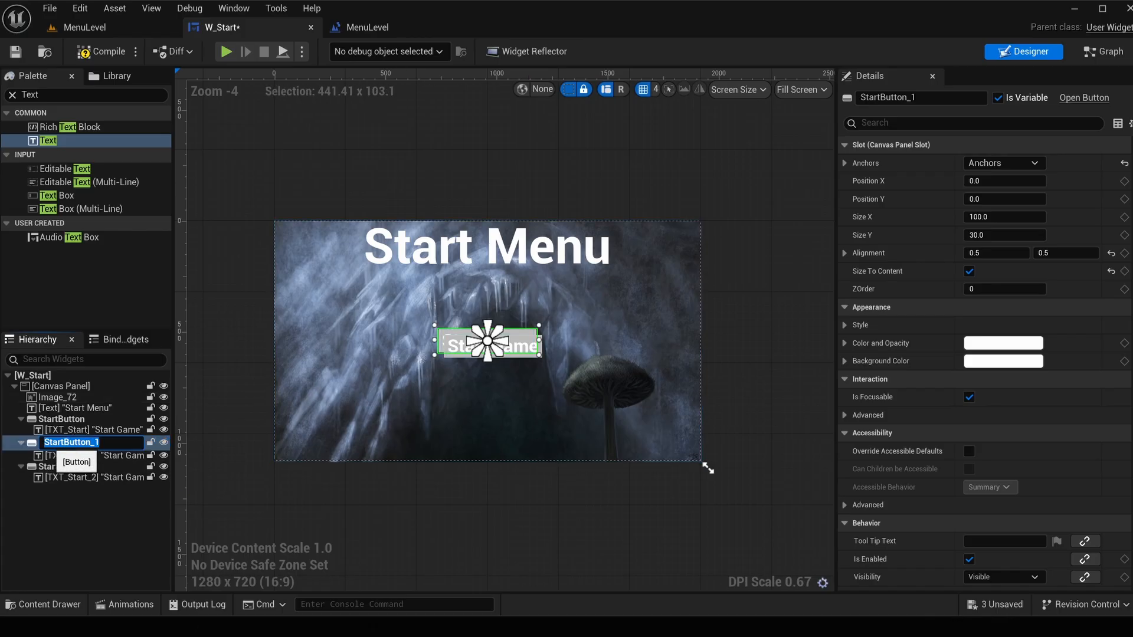
text(Options)
key(Return)
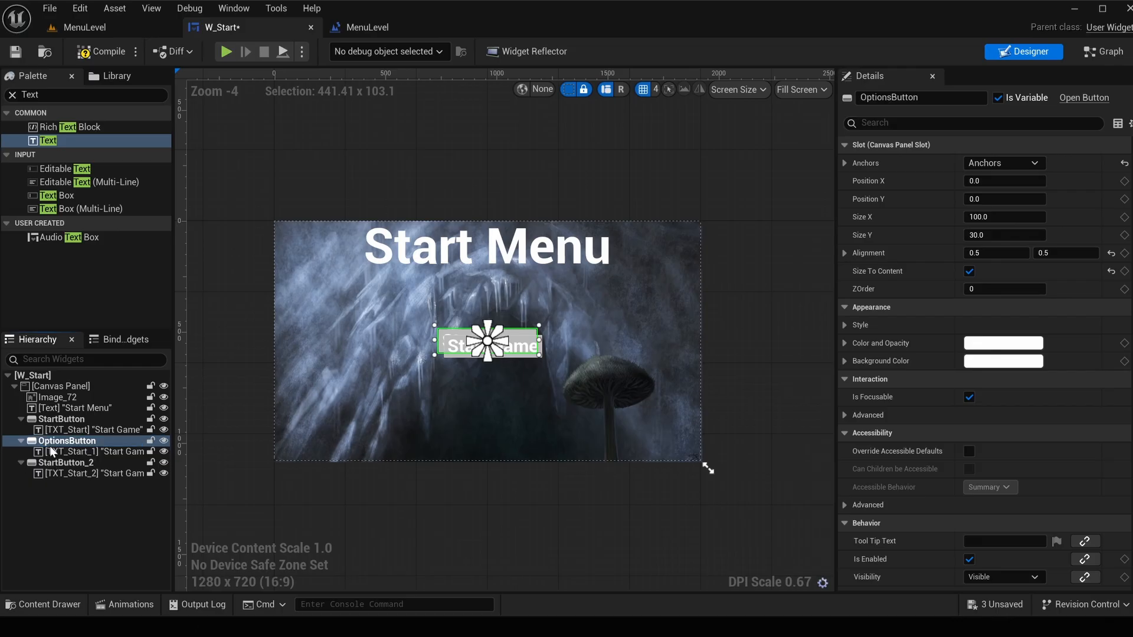
Step: Rename the text block inside OptionsButton as TXT_Options
click(87, 452)
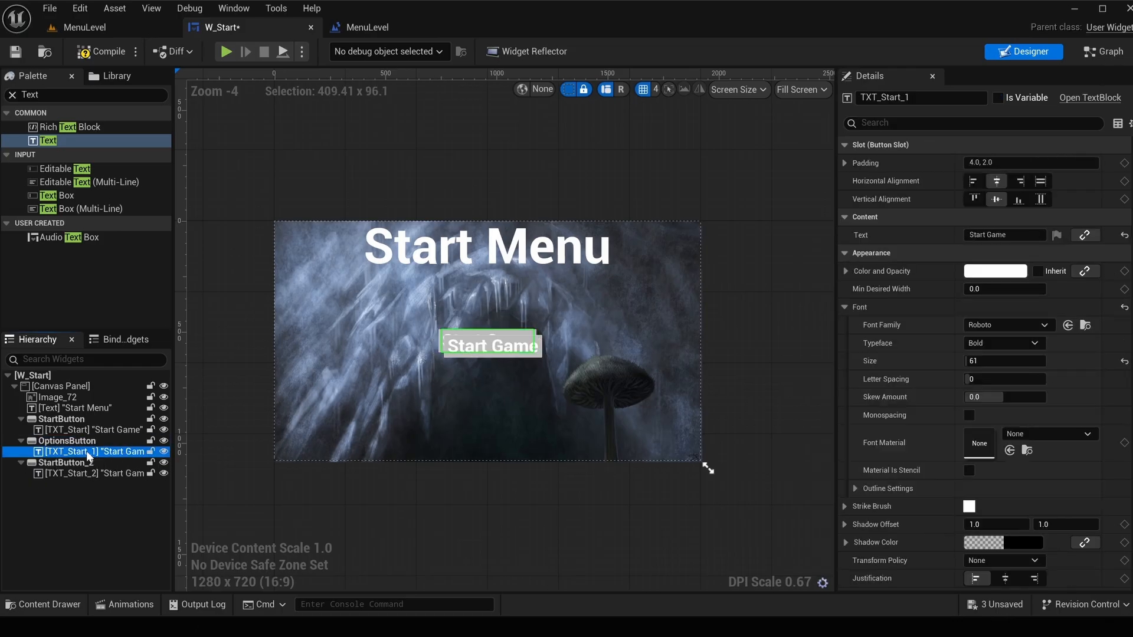
double_click(88, 452)
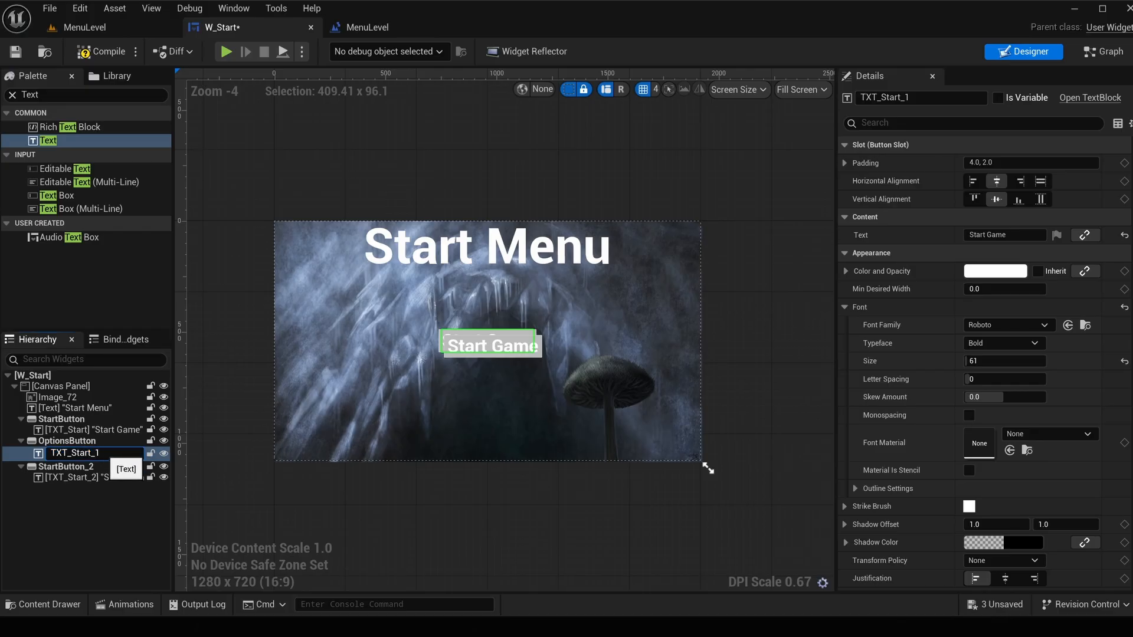
key(BackSpace)
key(BackSpace)
key(BackSpace)
key(Return)
Step: Rename the second copy of the start button, StartButton_2, as ExitButton
click(79, 465)
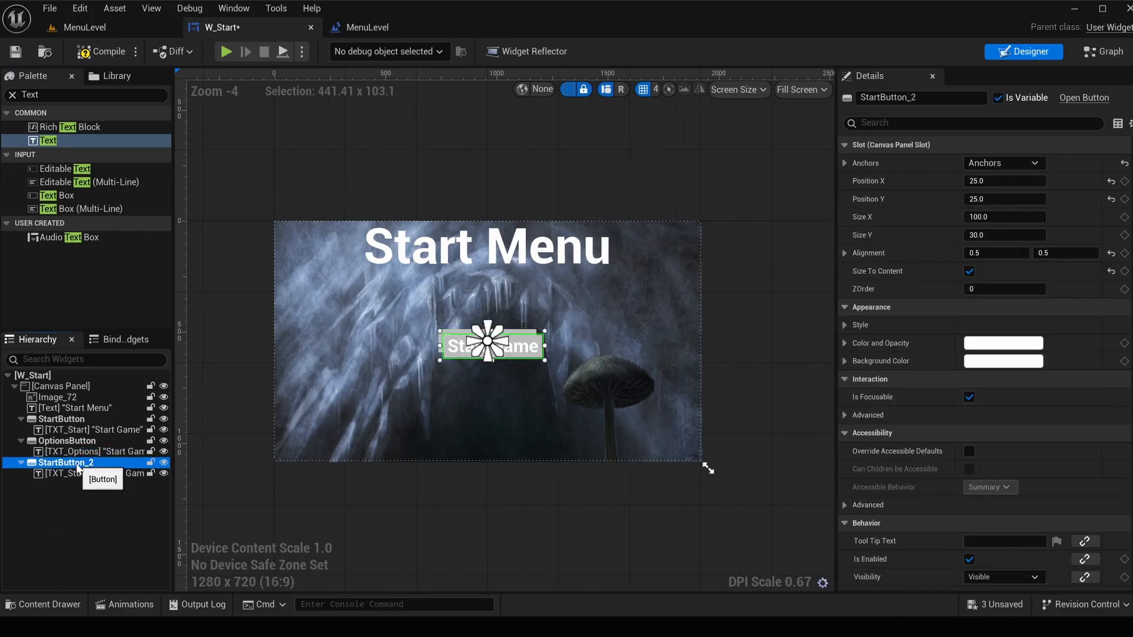
click(78, 465)
text(Exi)
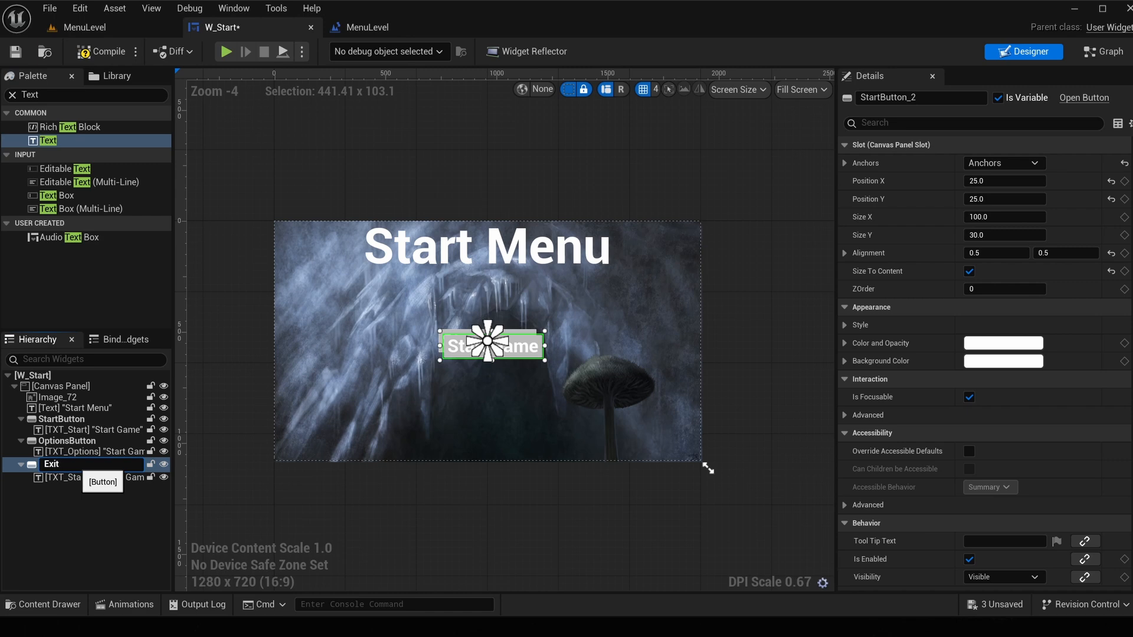
key(Return)
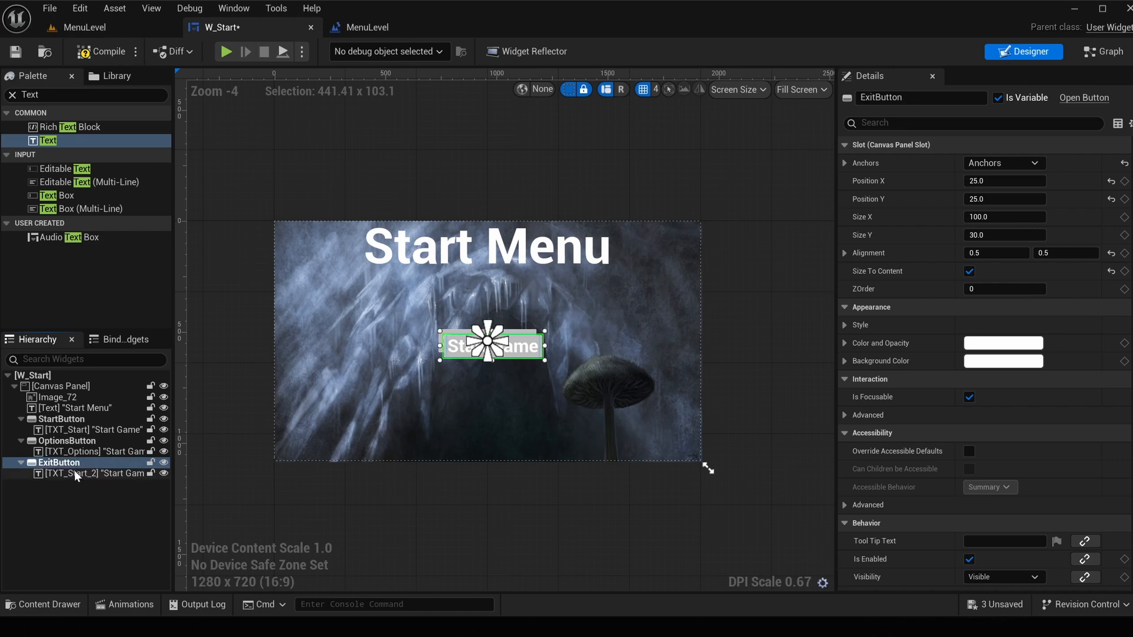
Step: Rename the text block inside ExitButton as TXT_Exit
click(74, 473)
key(F2)
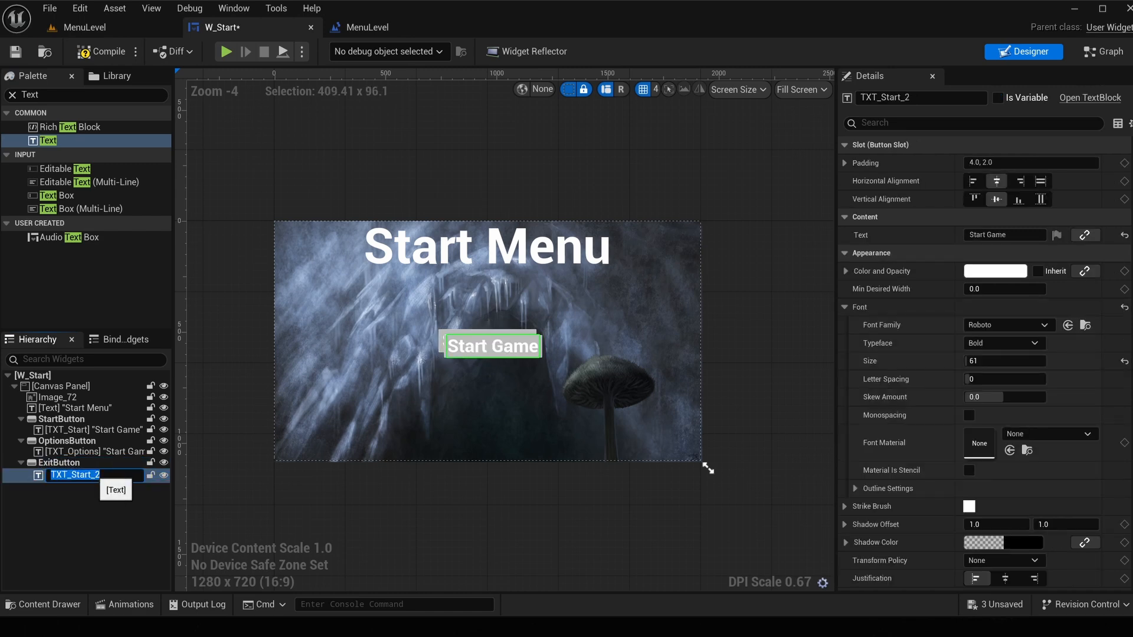
click(120, 474)
key(BackSpace)
key(BackSpace)
key(BackSpace)
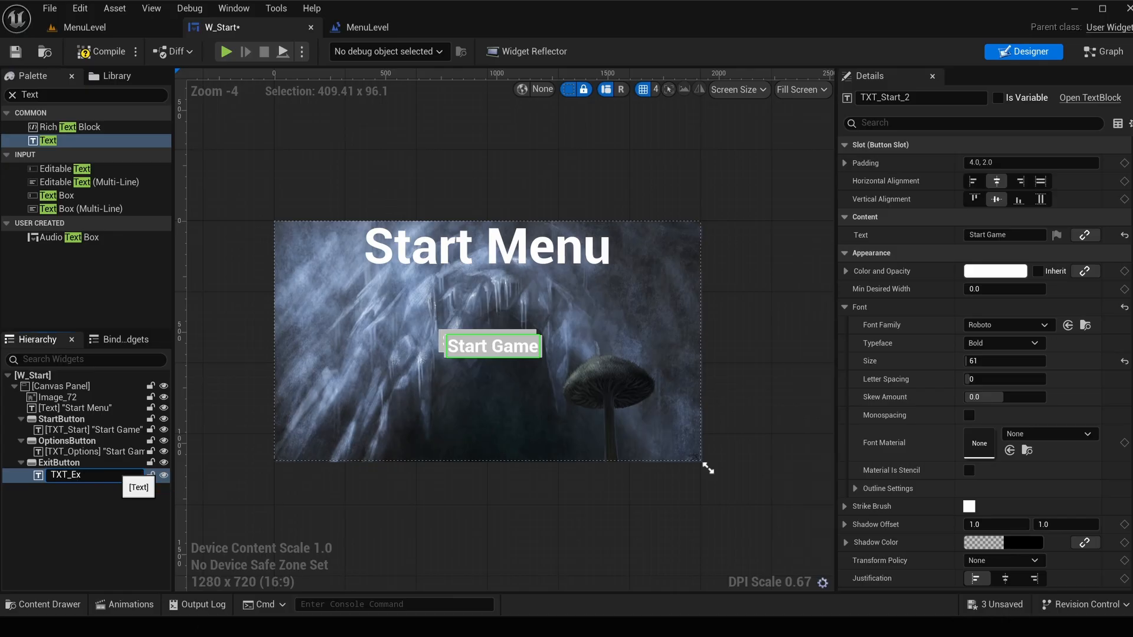
text(Exit)
key(Return)
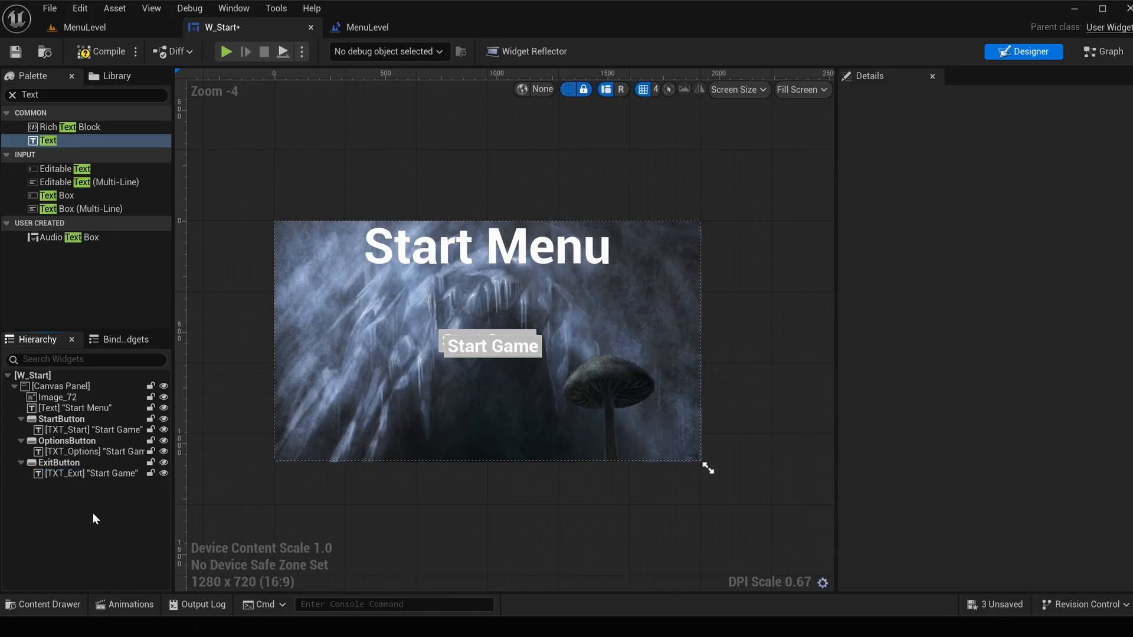
Step: Set the display text of TXT_Exit to "Exit Game"
click(91, 475)
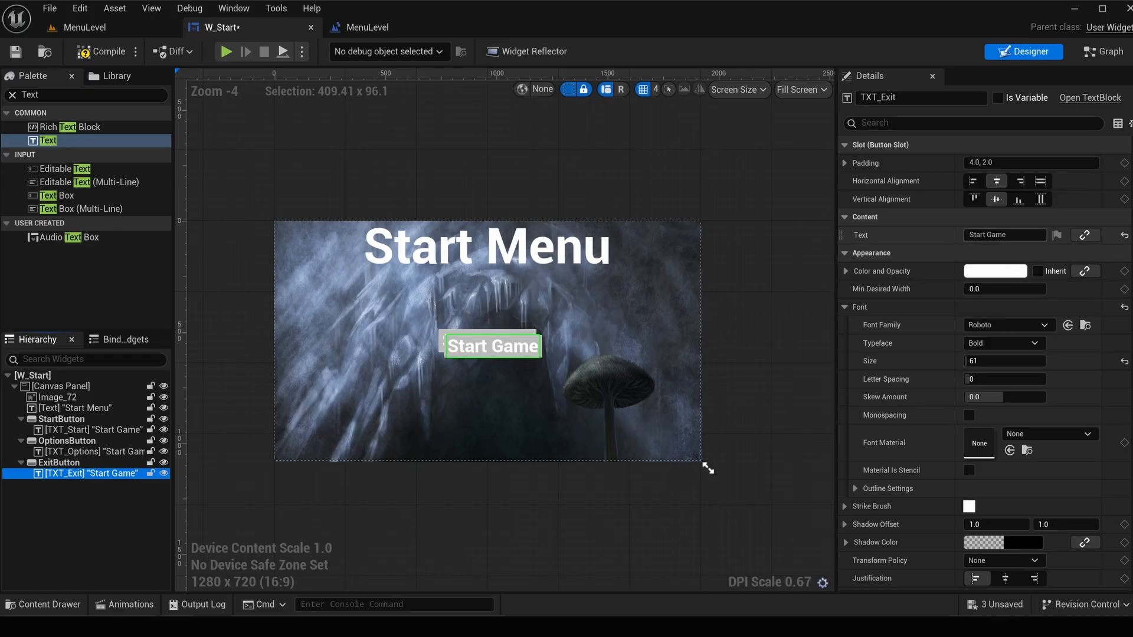
click(959, 234)
text(Ex)
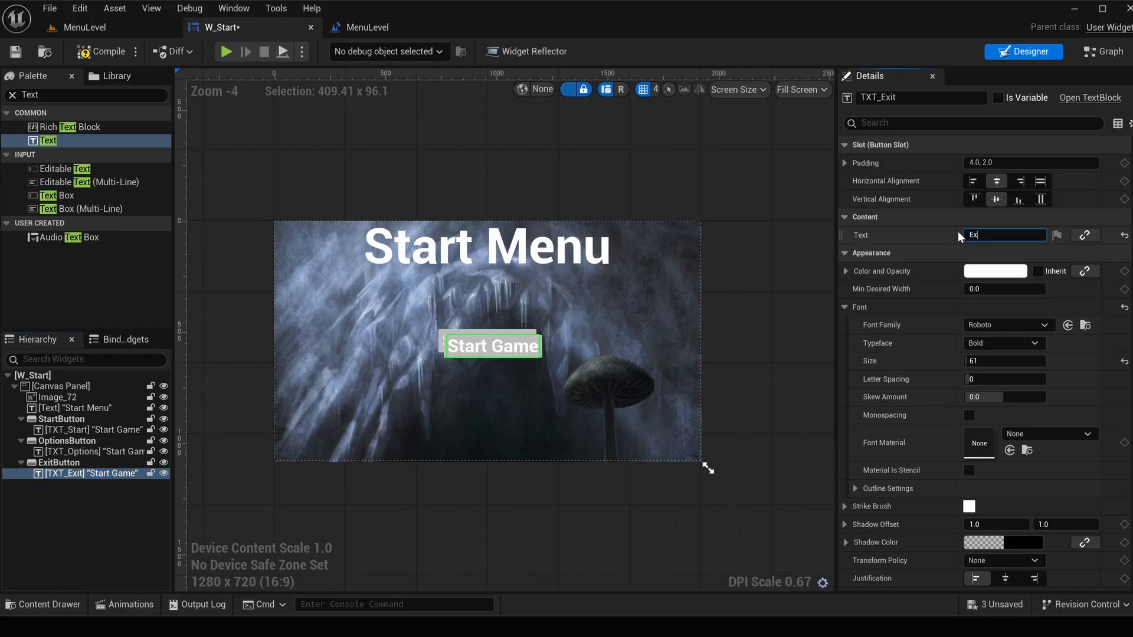
text(it Game)
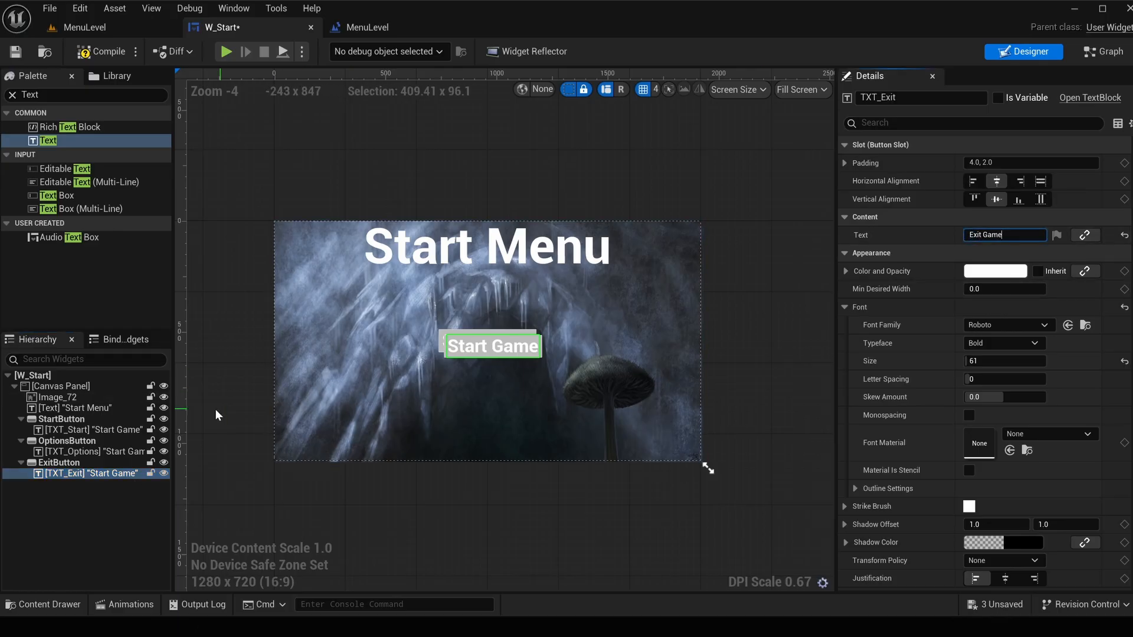
Step: Set the display text of TXT_Options to "Options"
click(90, 453)
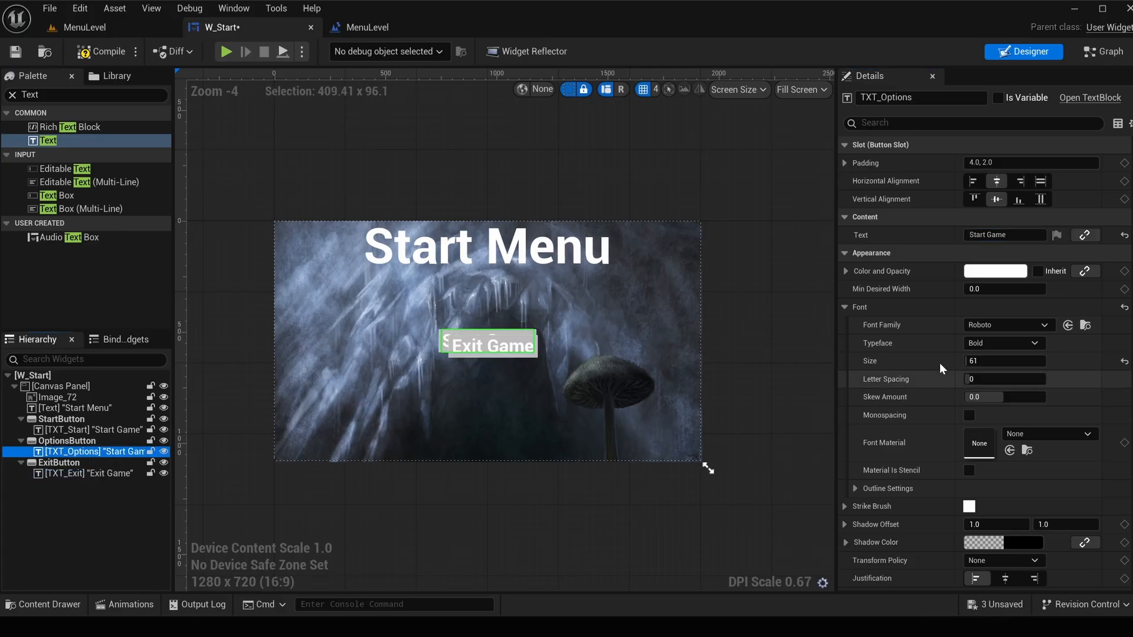
click(1003, 235)
text(Ga)
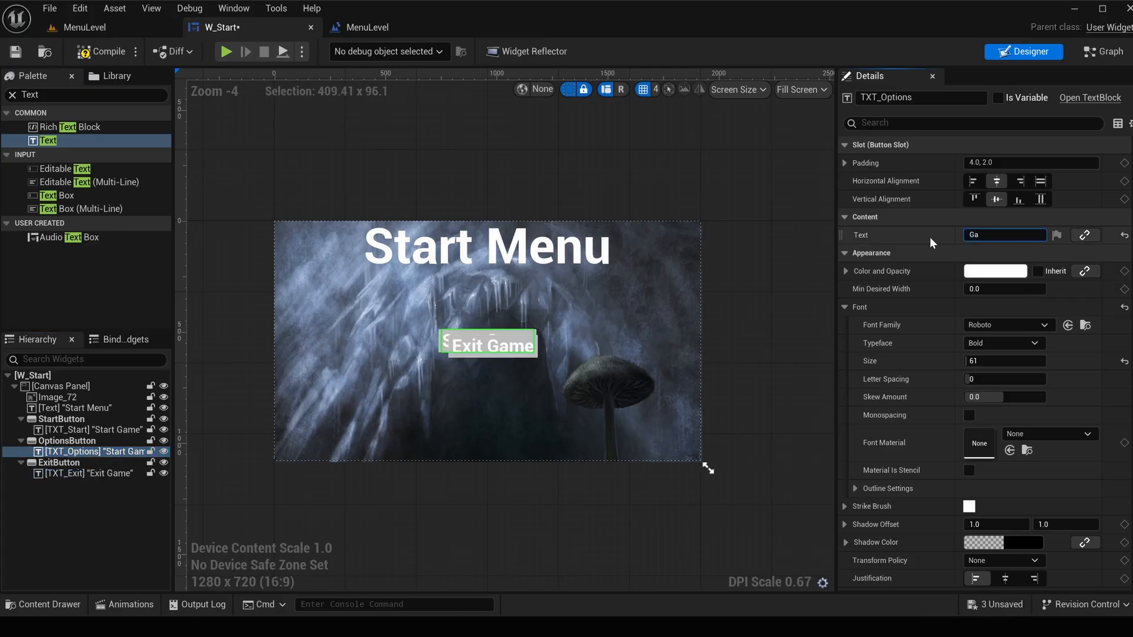
text(me Options)
key(Return)
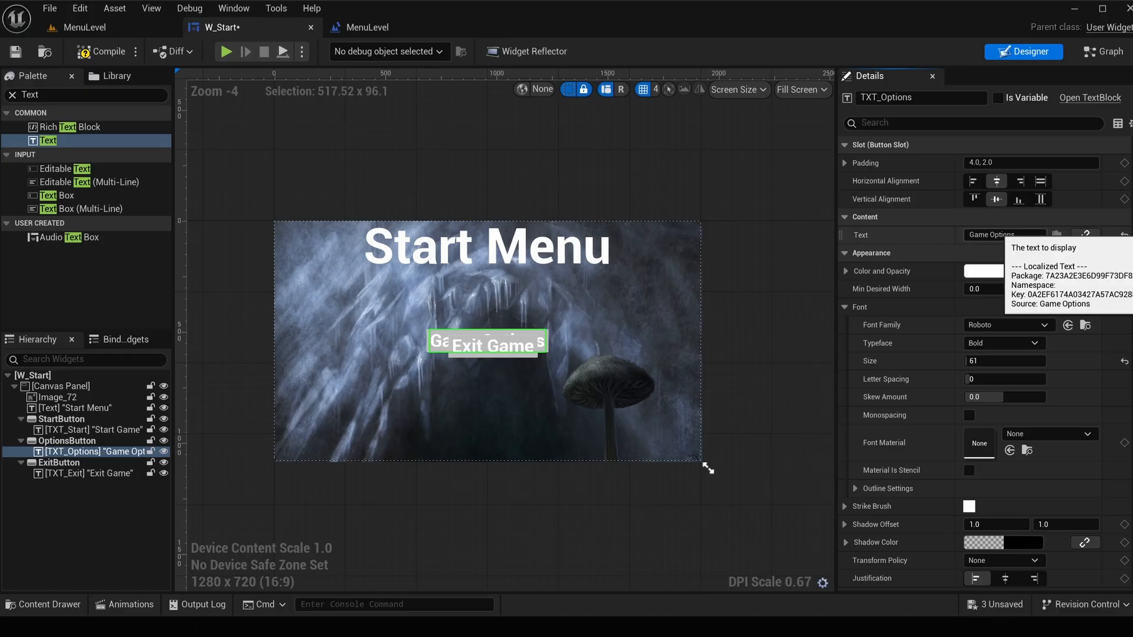
drag(992, 235, 957, 235)
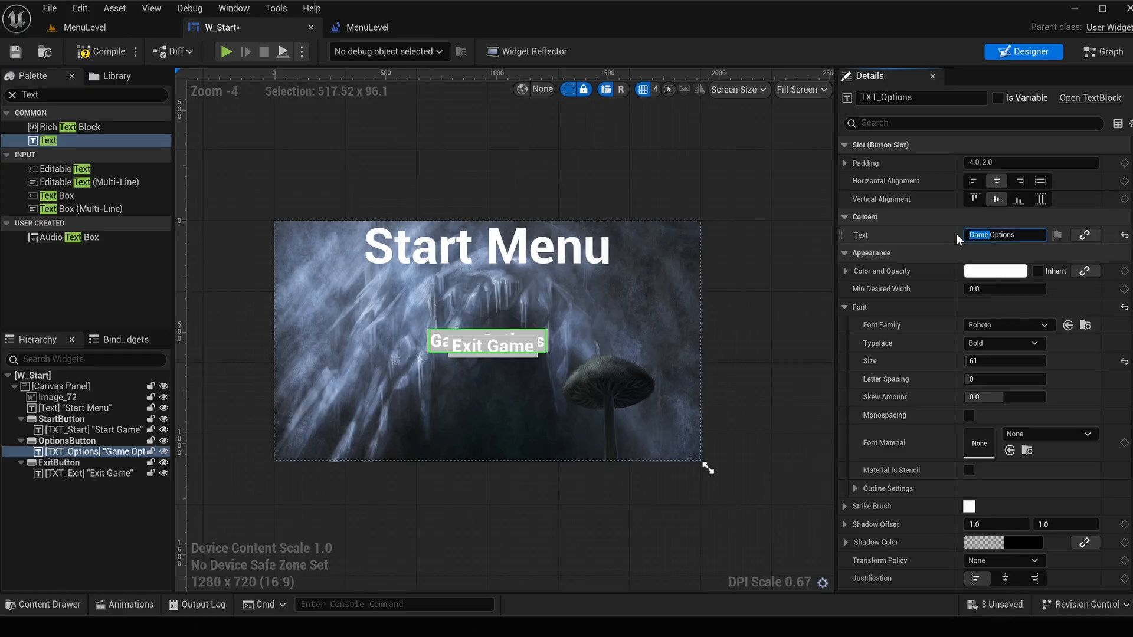
key(BackSpace)
key(Return)
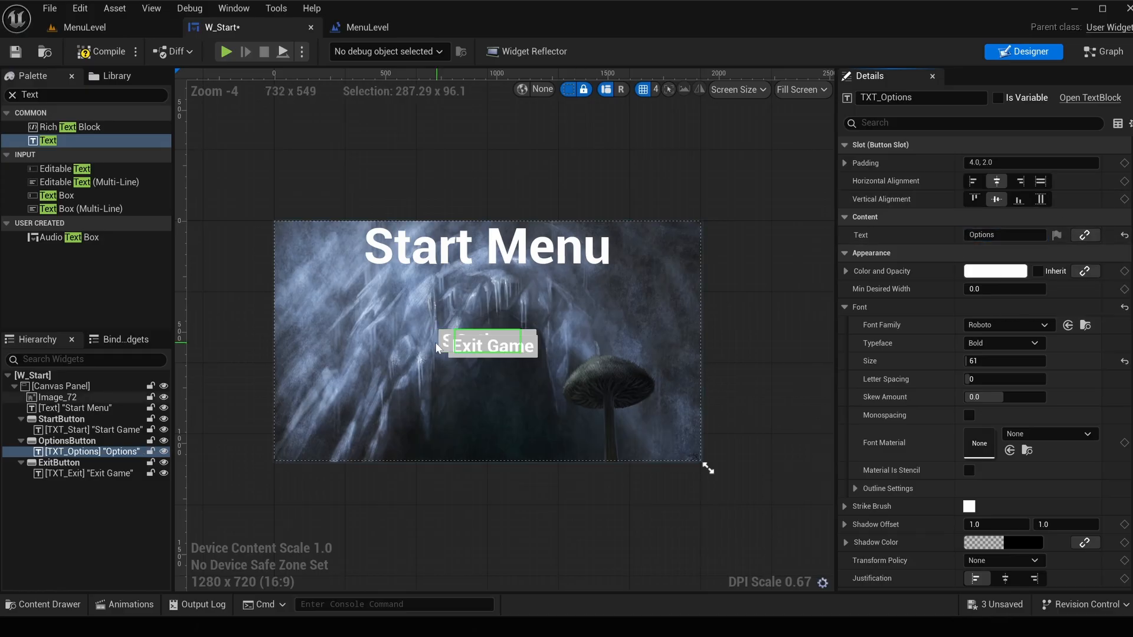
Step: Move OptionsButton down below the start button to a Position Y of about 147
click(136, 442)
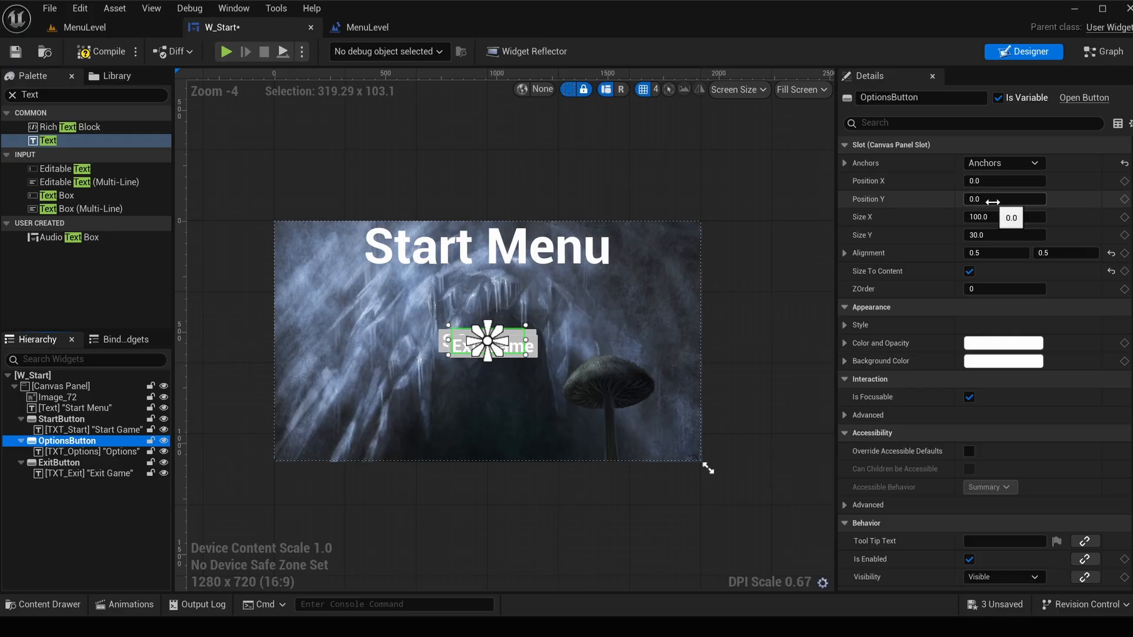
drag(990, 202, 989, 203)
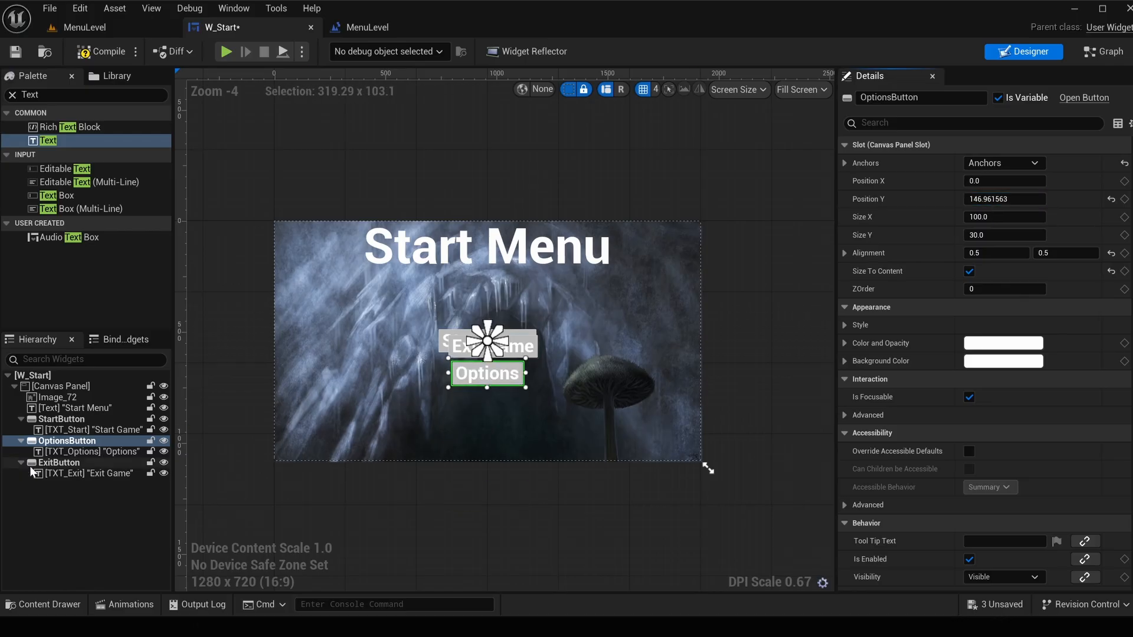
Step: Move ExitButton below the options button with Position X 0 and Position Y about 294
click(118, 462)
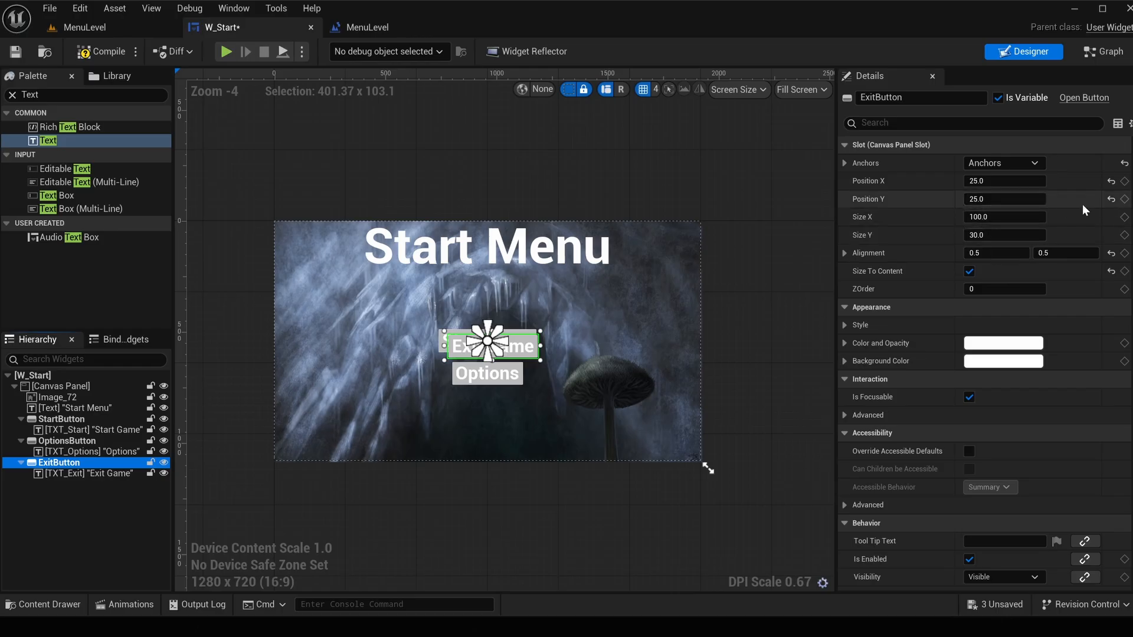
click(1111, 181)
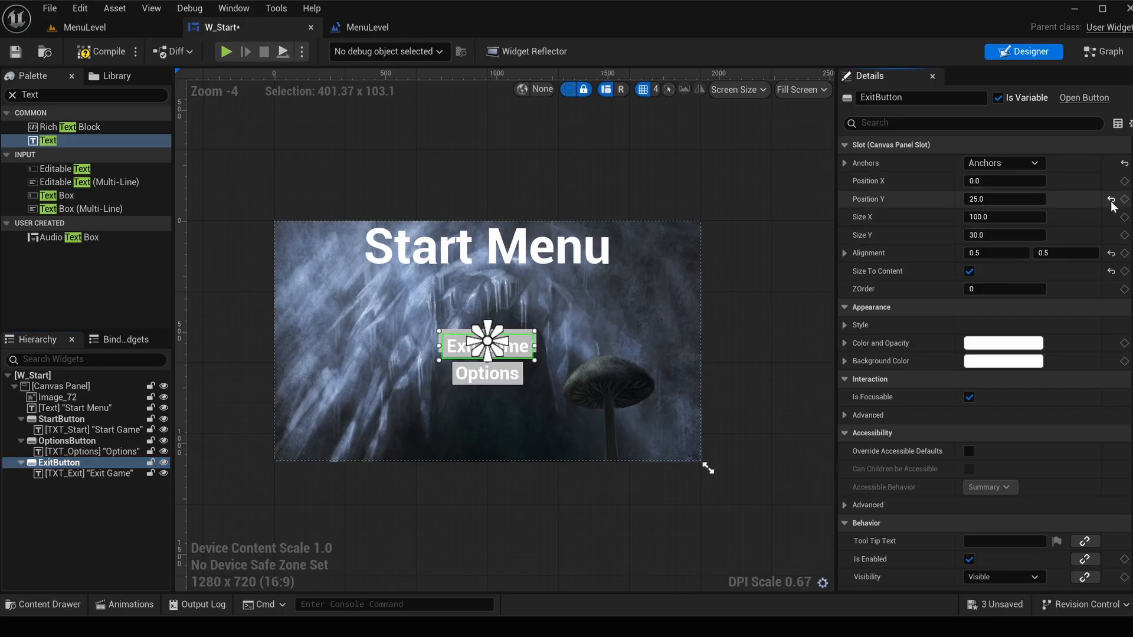
drag(1003, 199, 1029, 198)
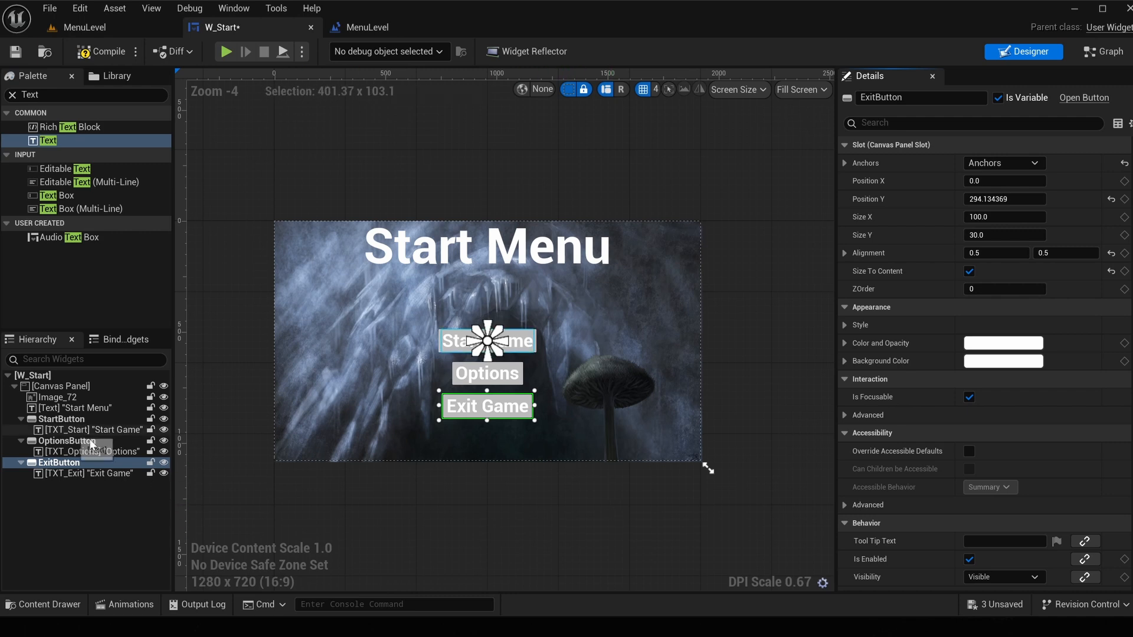
Step: Add an On Clicked event for ExitButton in the W_Start event graph
click(61, 421)
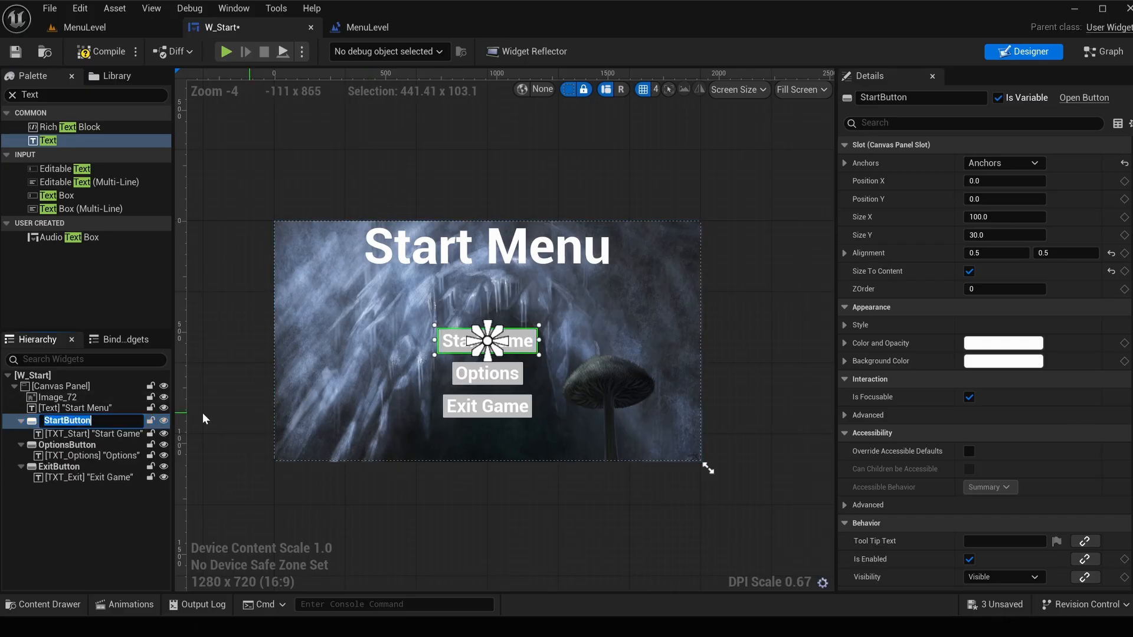
click(50, 464)
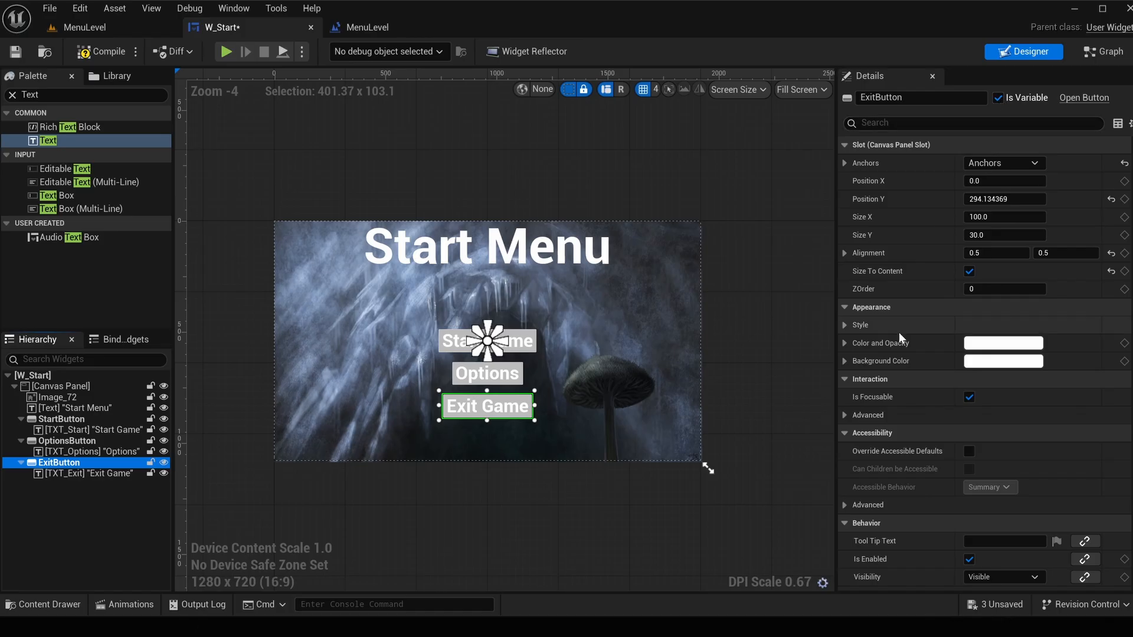
scroll(894, 354, down, 5)
scroll(893, 356, down, 3)
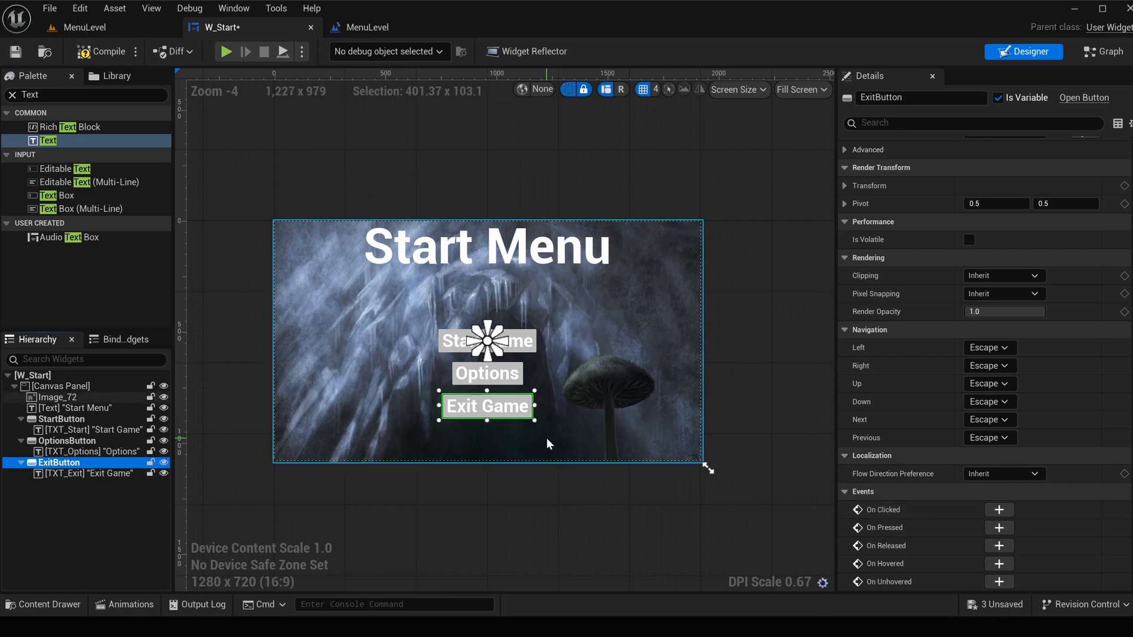
click(999, 510)
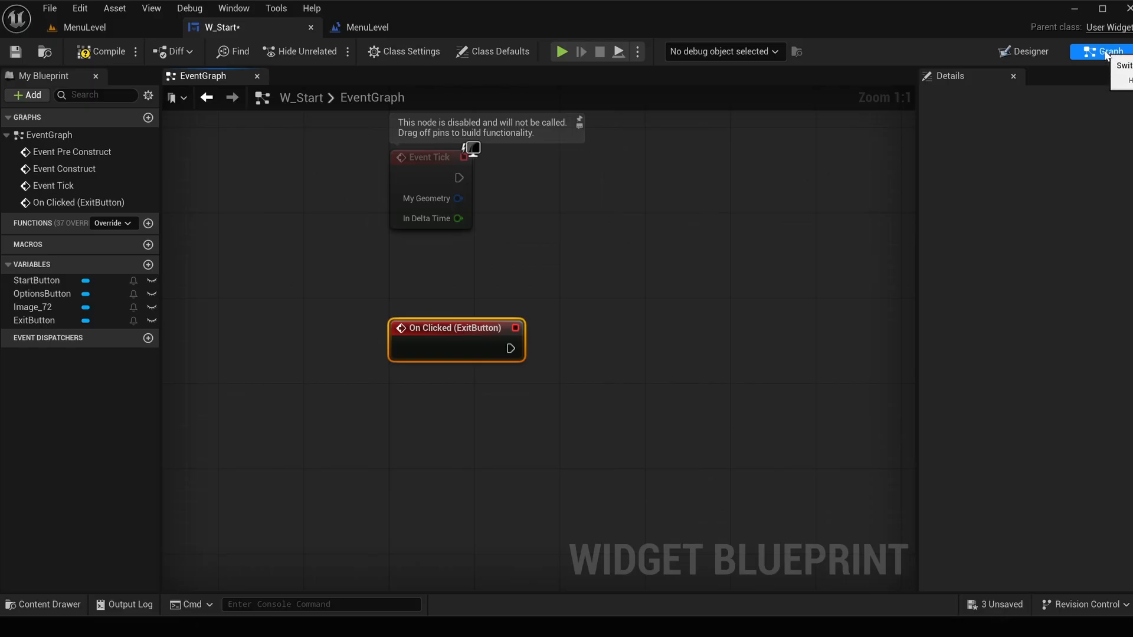
click(1039, 52)
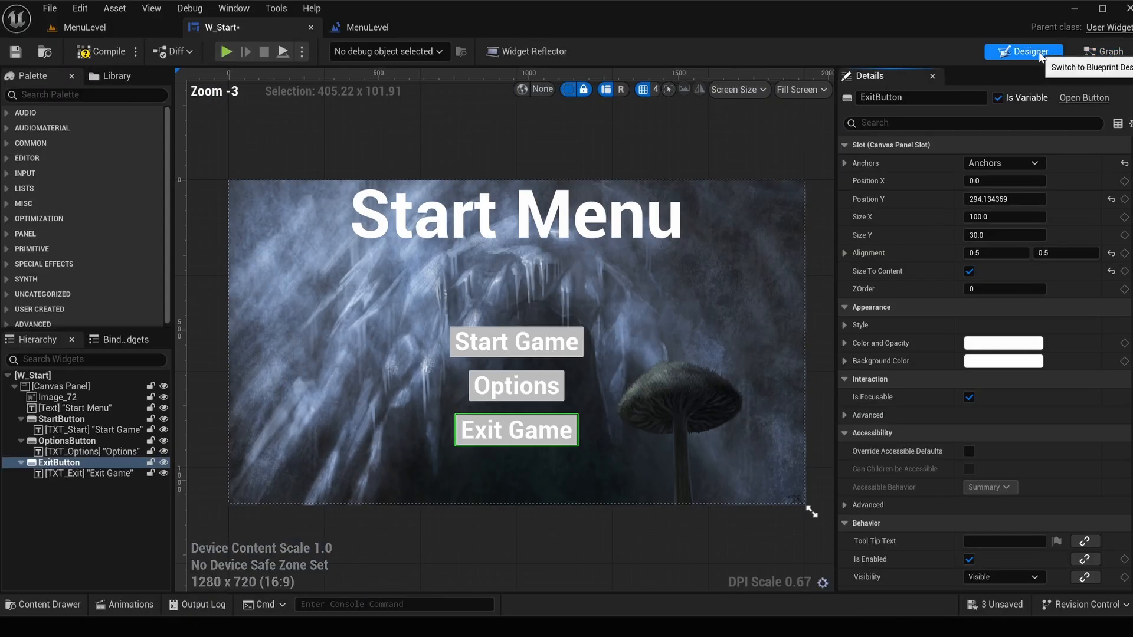
click(1100, 51)
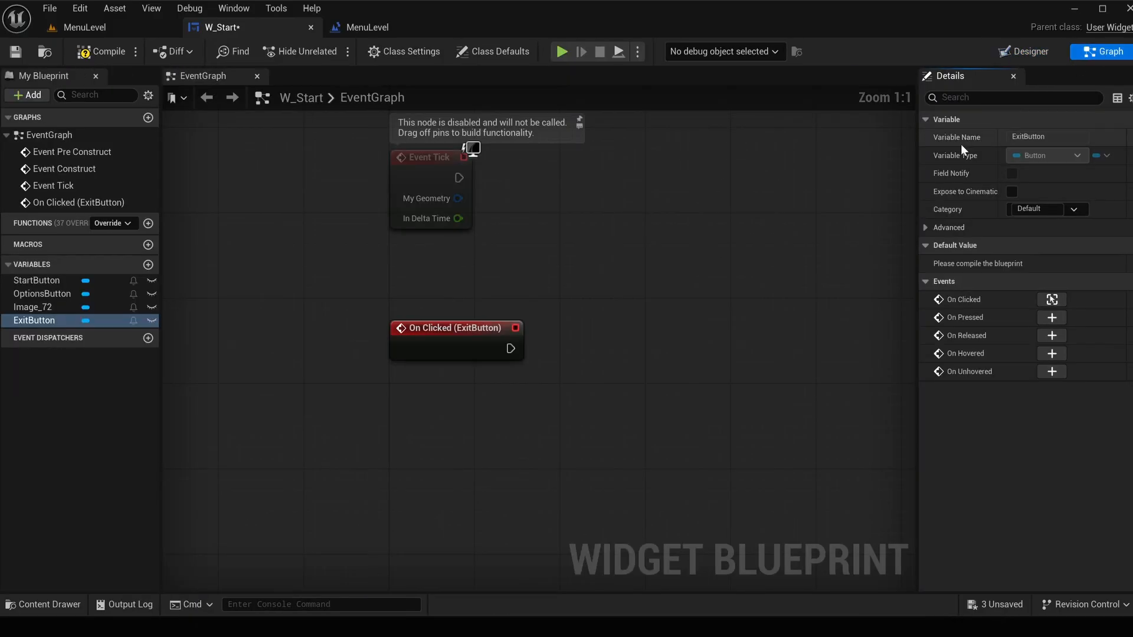
Step: Connect a Quit Game node to the On Clicked (ExitButton) event and align it level with the event
right_drag(650, 399, 607, 458)
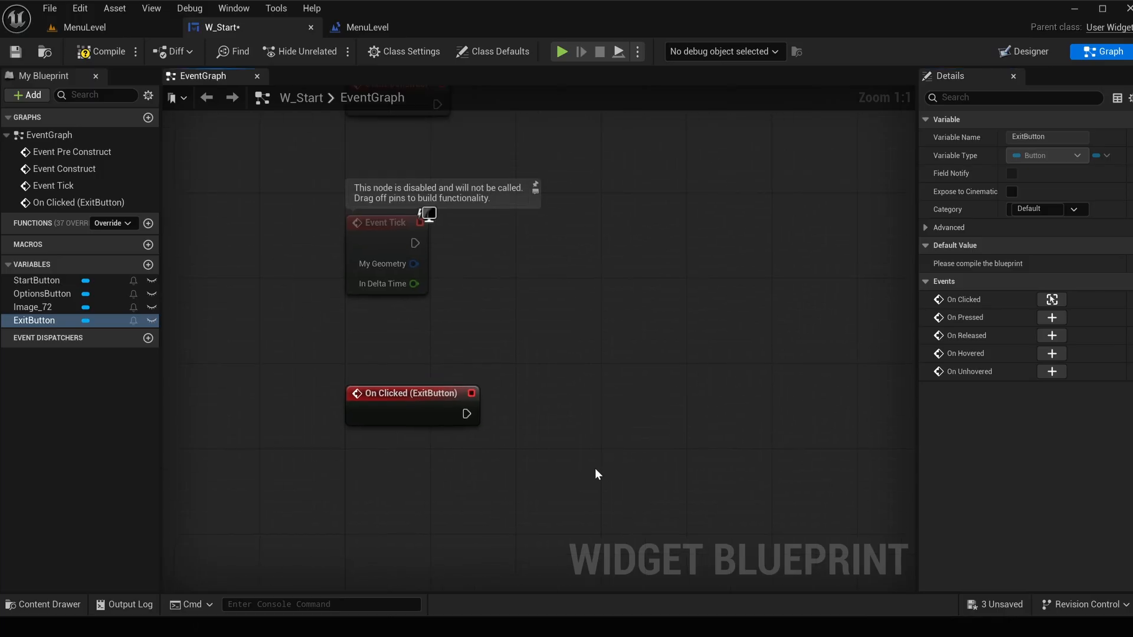
right_drag(624, 420, 576, 430)
drag(417, 416, 488, 415)
text(e)
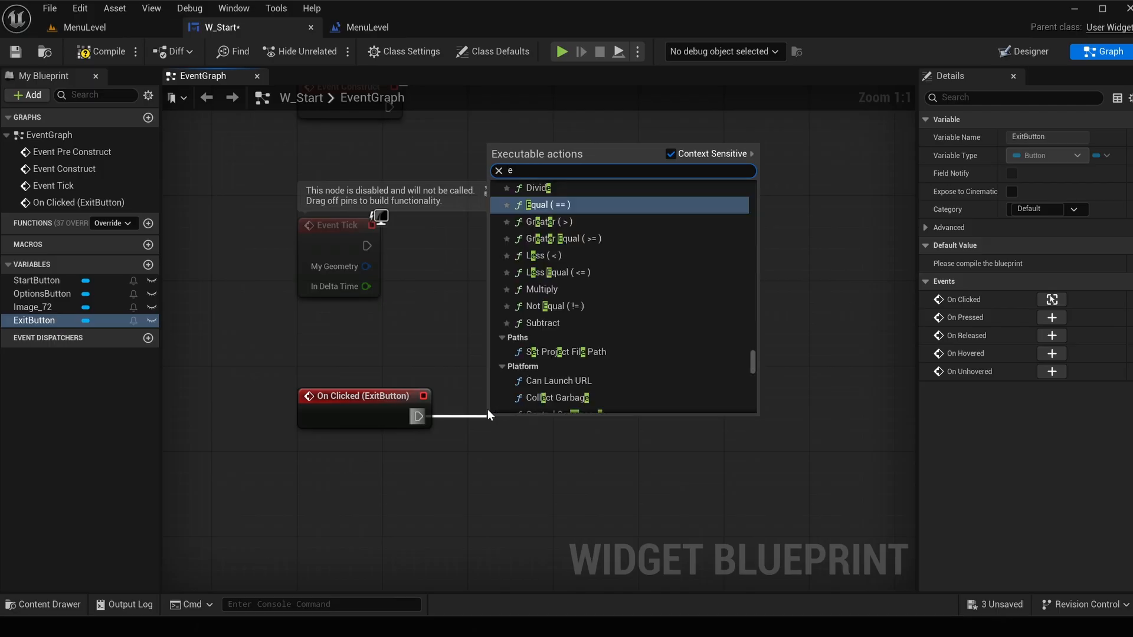
text(x)
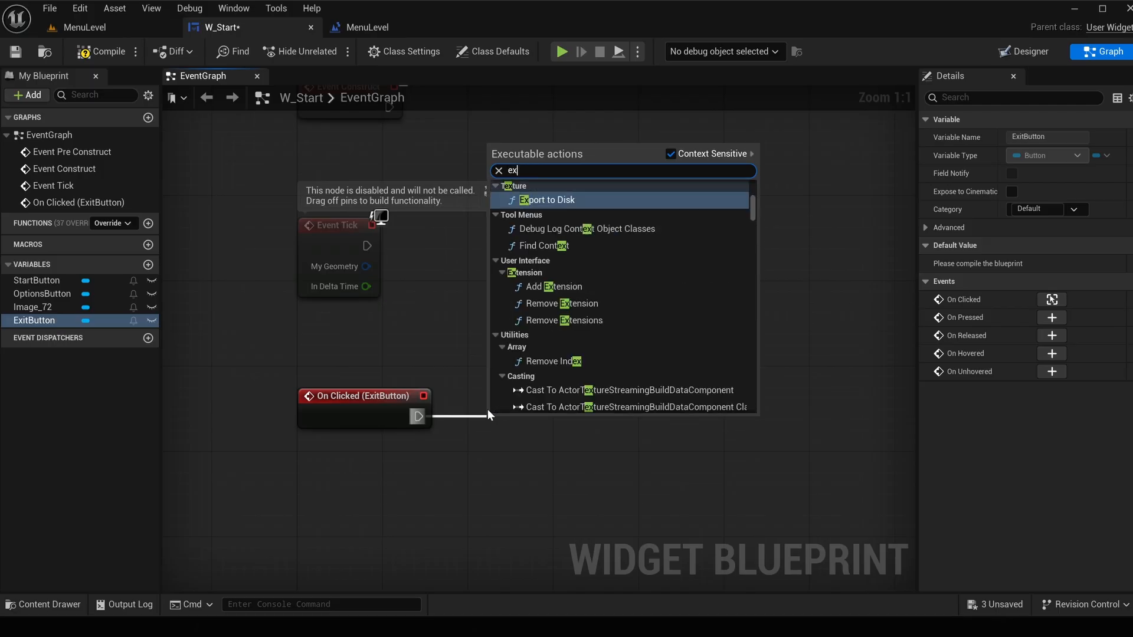
key(BackSpace)
key(BackSpace)
text(quit)
key(Return)
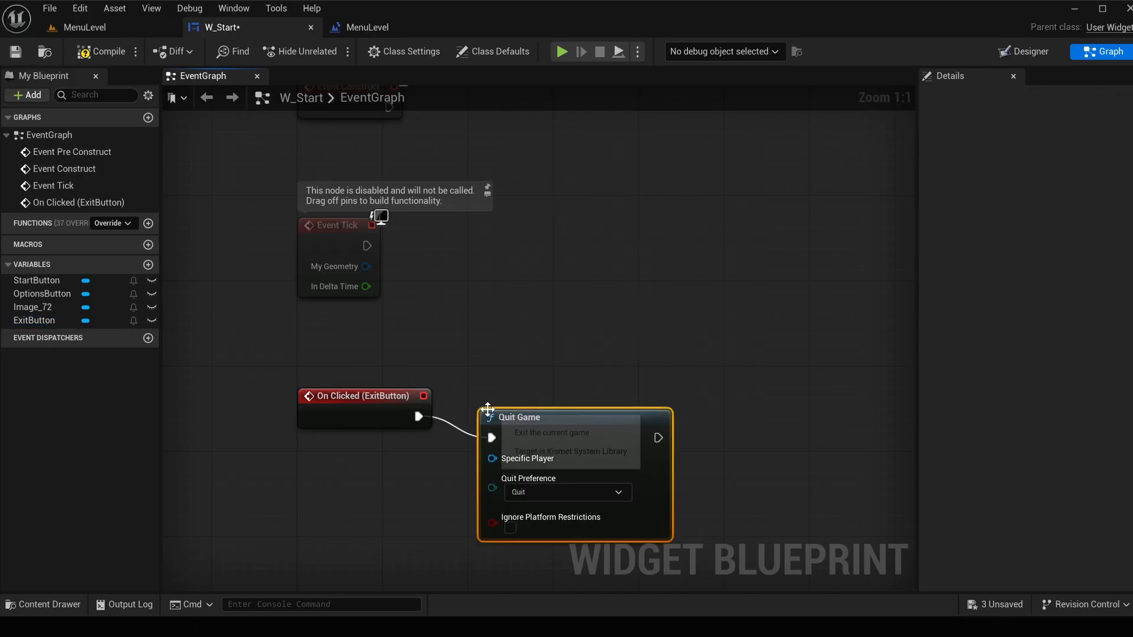
drag(607, 423, 637, 404)
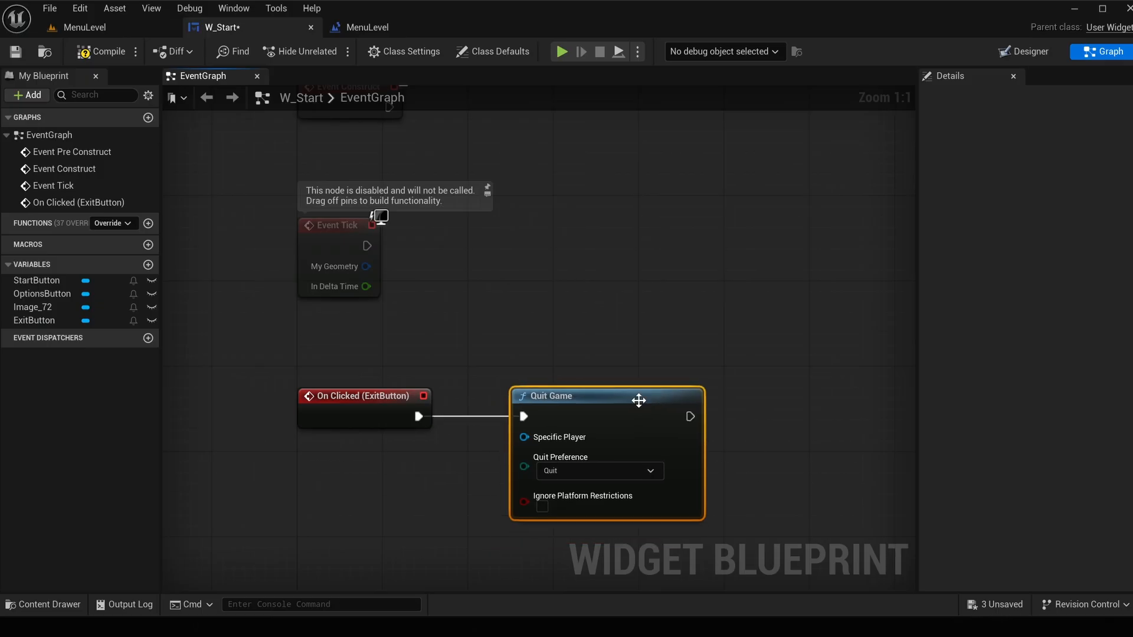
Step: Enclose the On Clicked (ExitButton) and Quit Game nodes in a comment titled "Quit Game"
scroll(776, 412, down, 2)
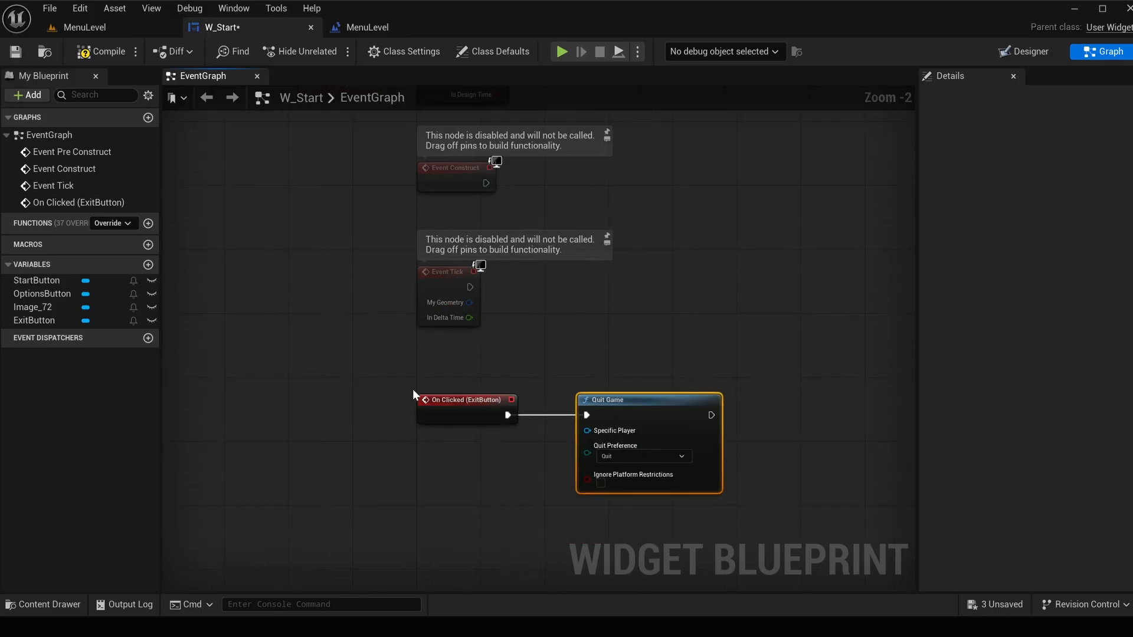
drag(413, 390, 775, 527)
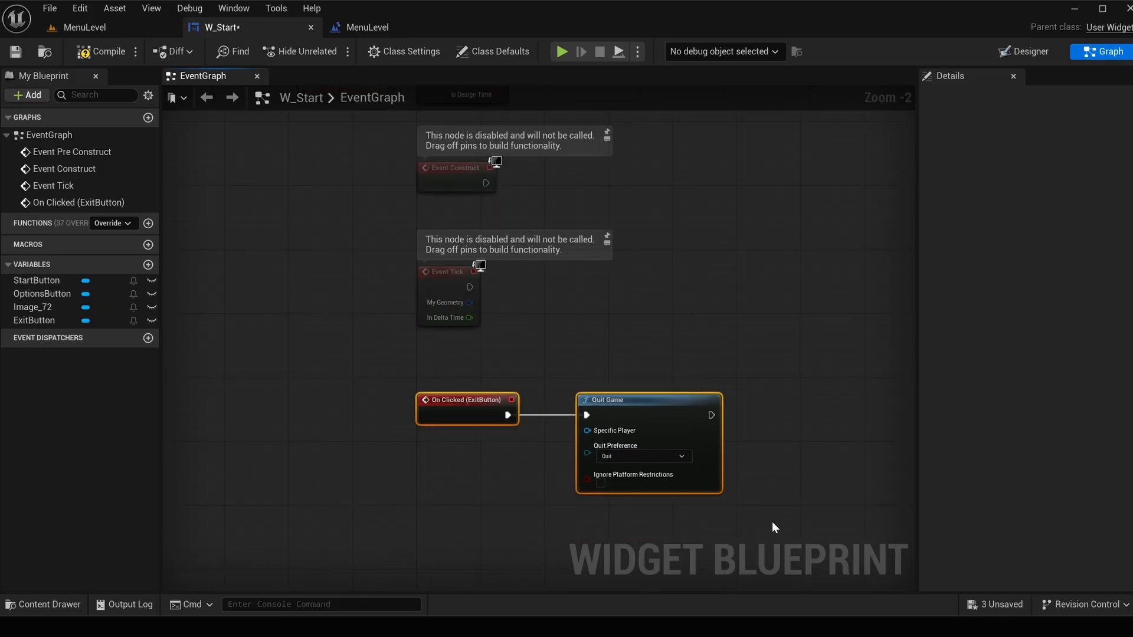
key(c)
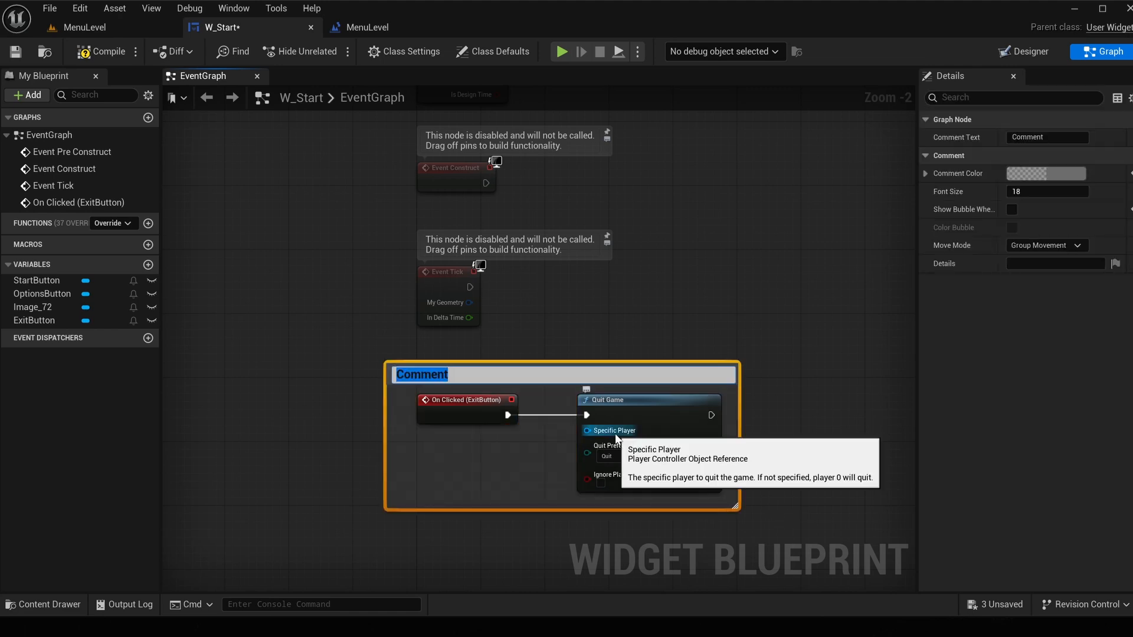
text(Quit Game)
key(Return)
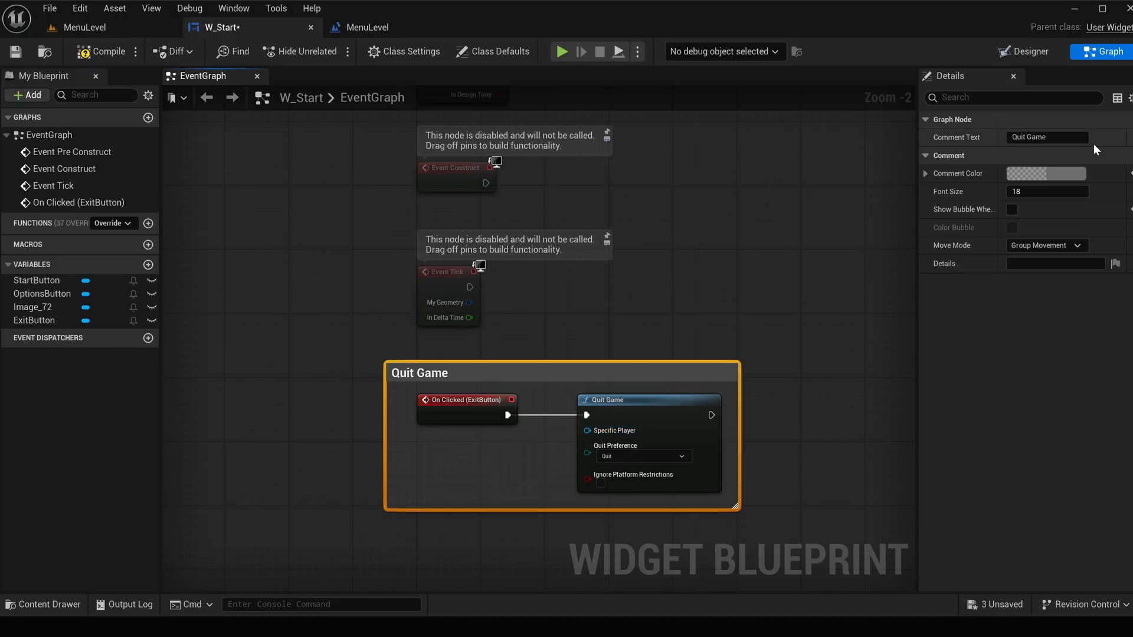
Step: Set the color of the Quit Game comment to dark red
click(1067, 174)
drag(1132, 272, 1132, 266)
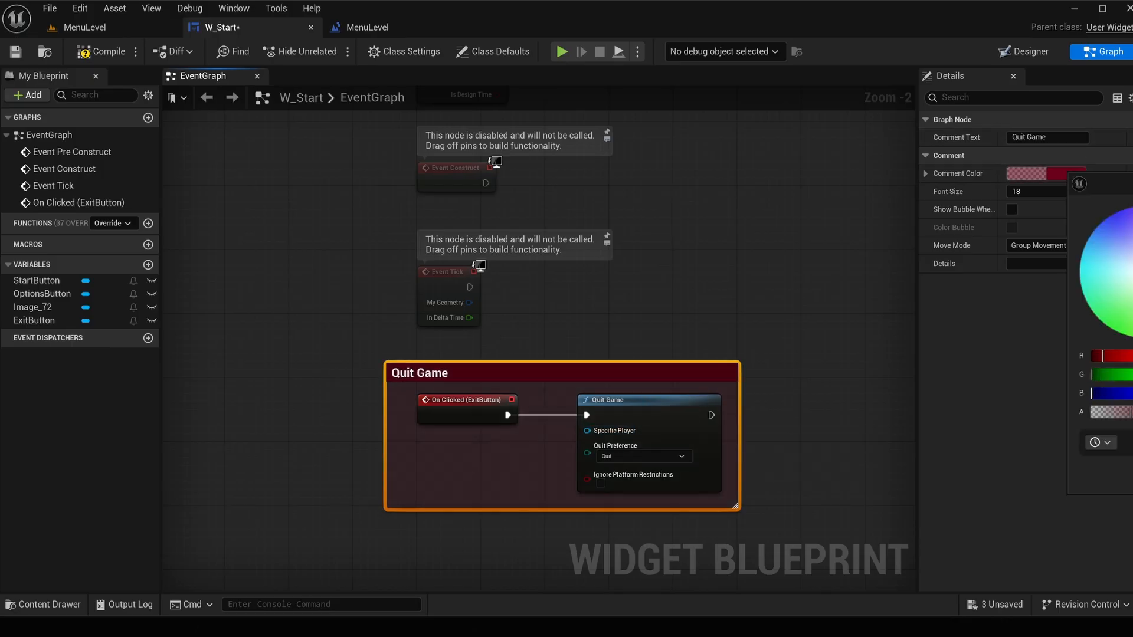
click(1132, 476)
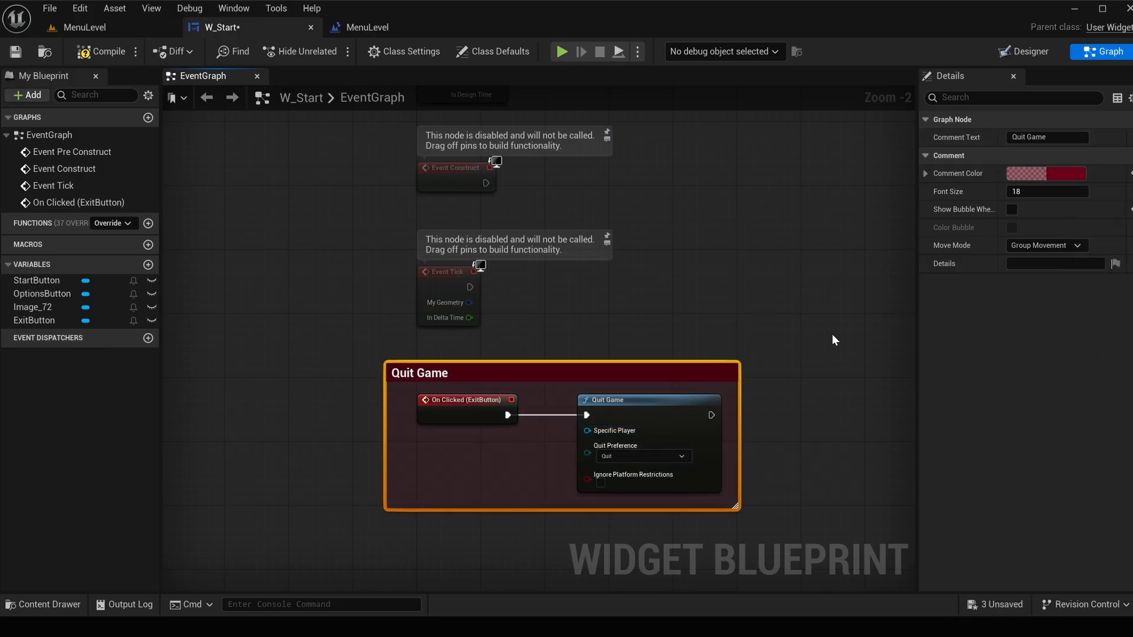
Step: Compile and save W_Start, and test the Exit Game button in a play preview
right_drag(832, 334, 735, 329)
click(97, 50)
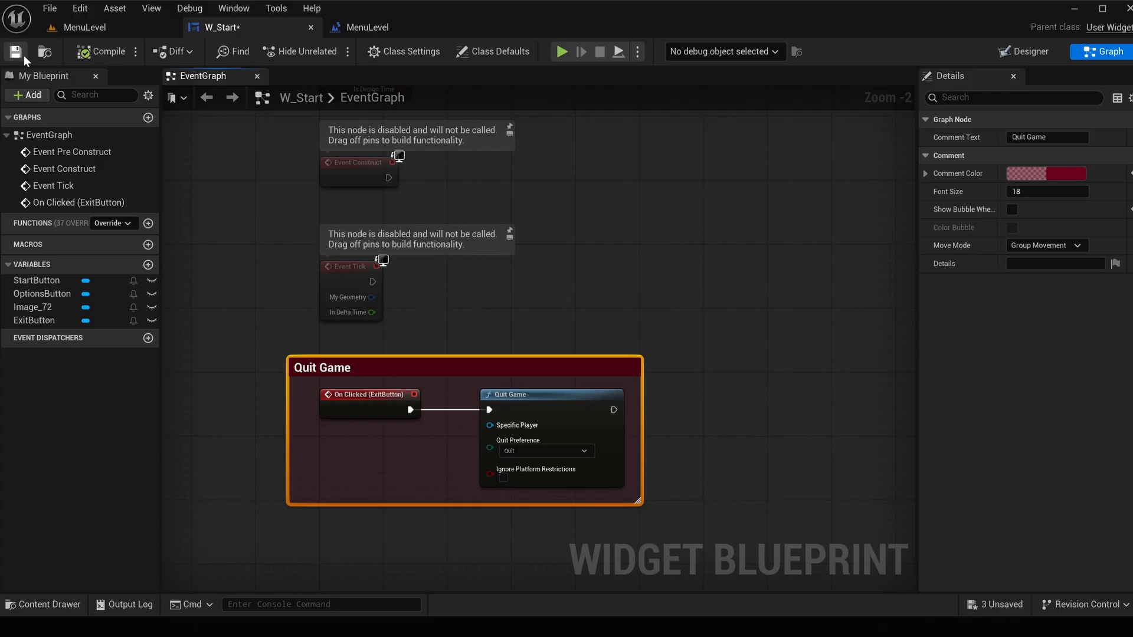
click(561, 51)
drag(725, 171, 630, 160)
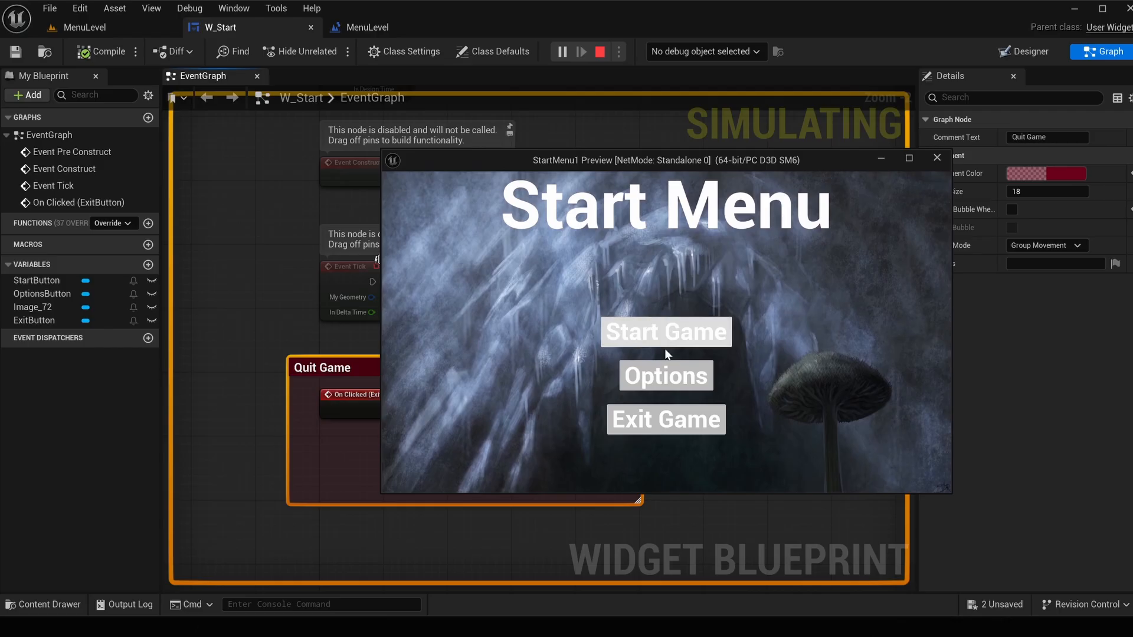
click(655, 426)
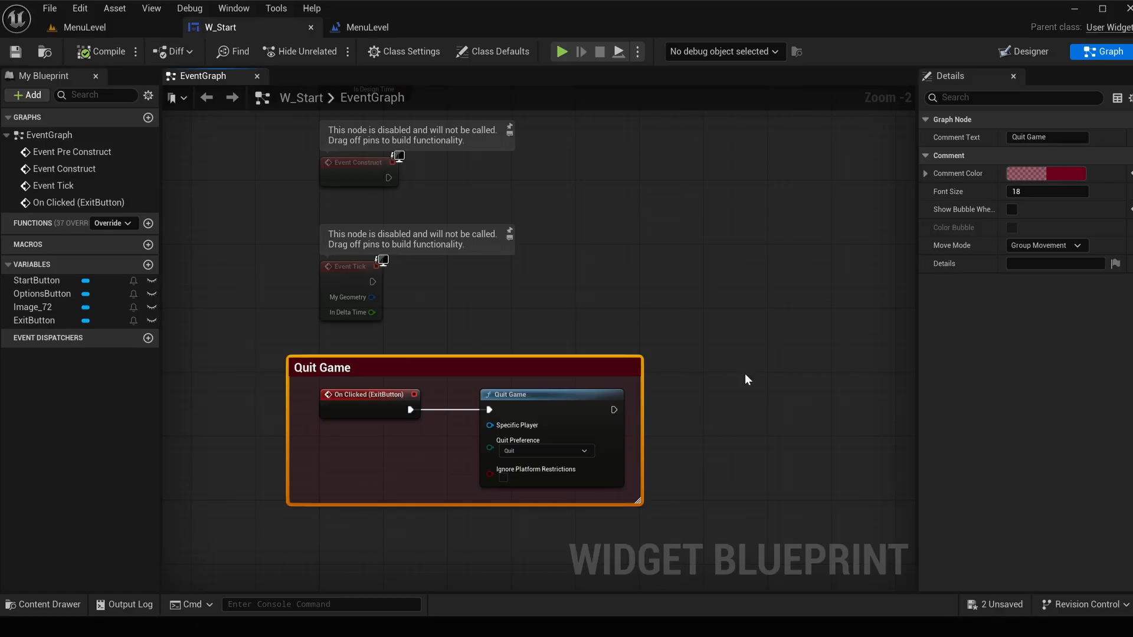
Step: Run the start menu preview again and quit it with the Exit Game button
scroll(731, 366, down, 1)
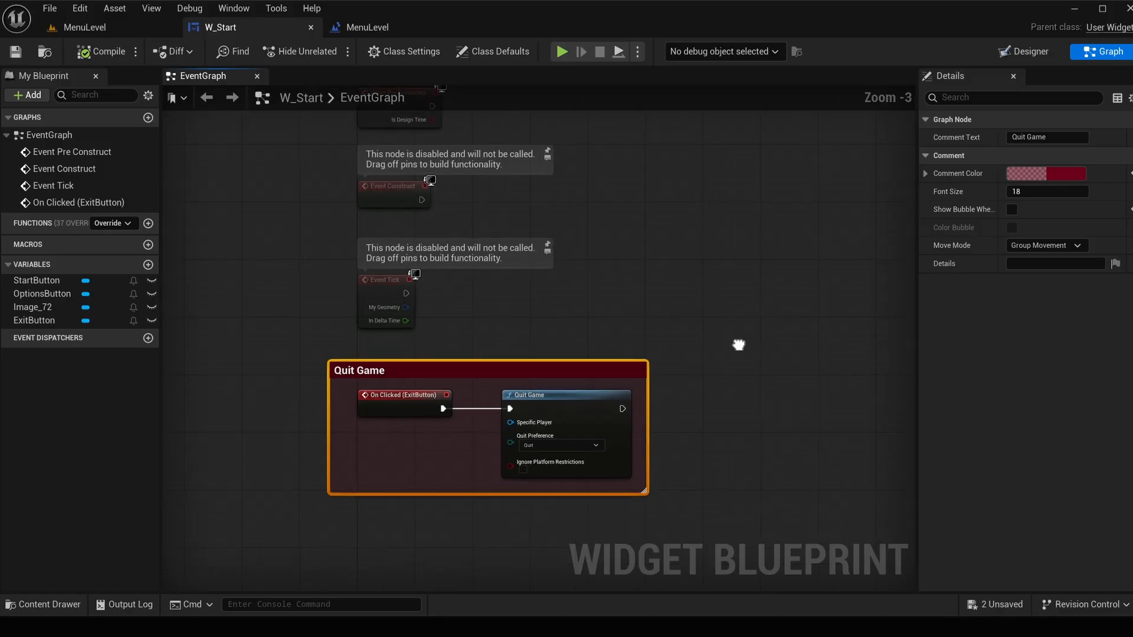
right_drag(731, 366, 679, 378)
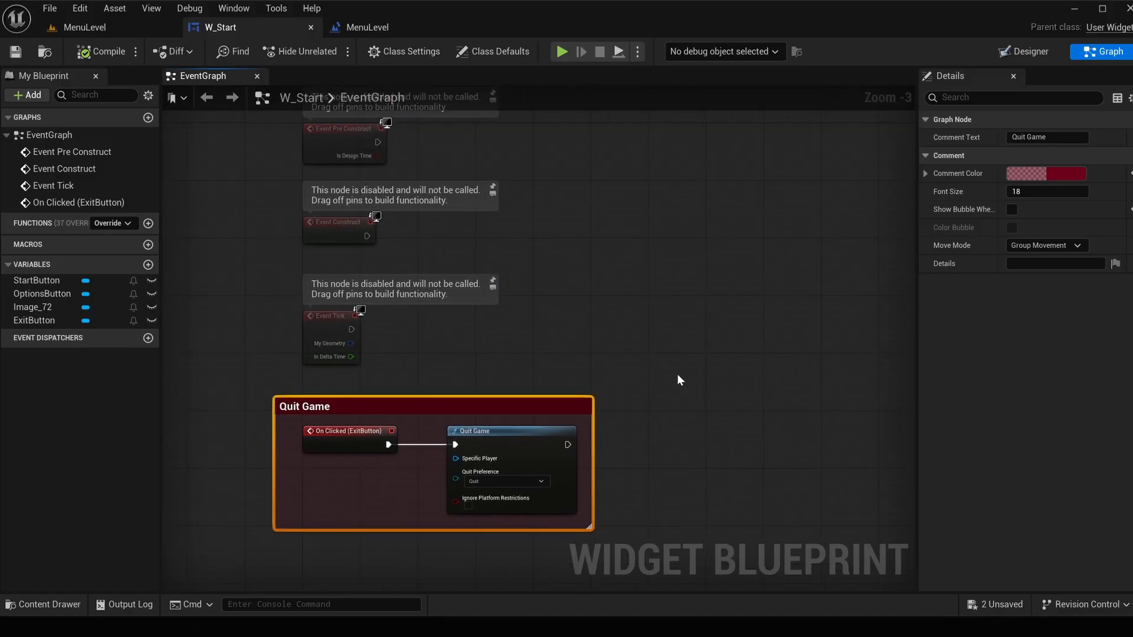
click(562, 52)
drag(578, 154, 492, 146)
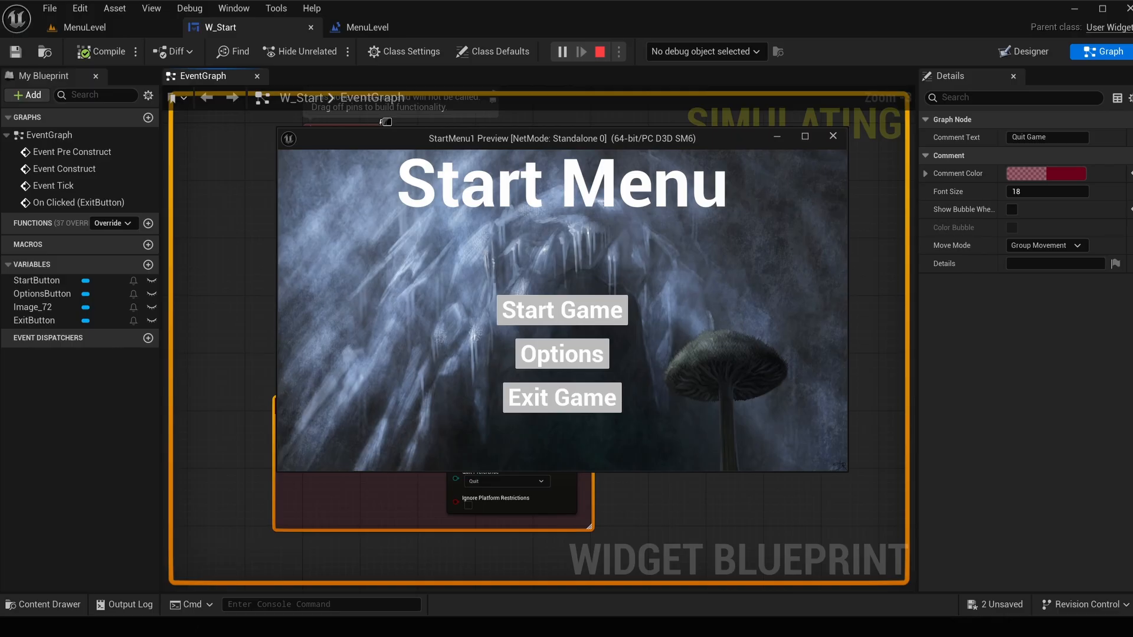
click(584, 397)
click(602, 329)
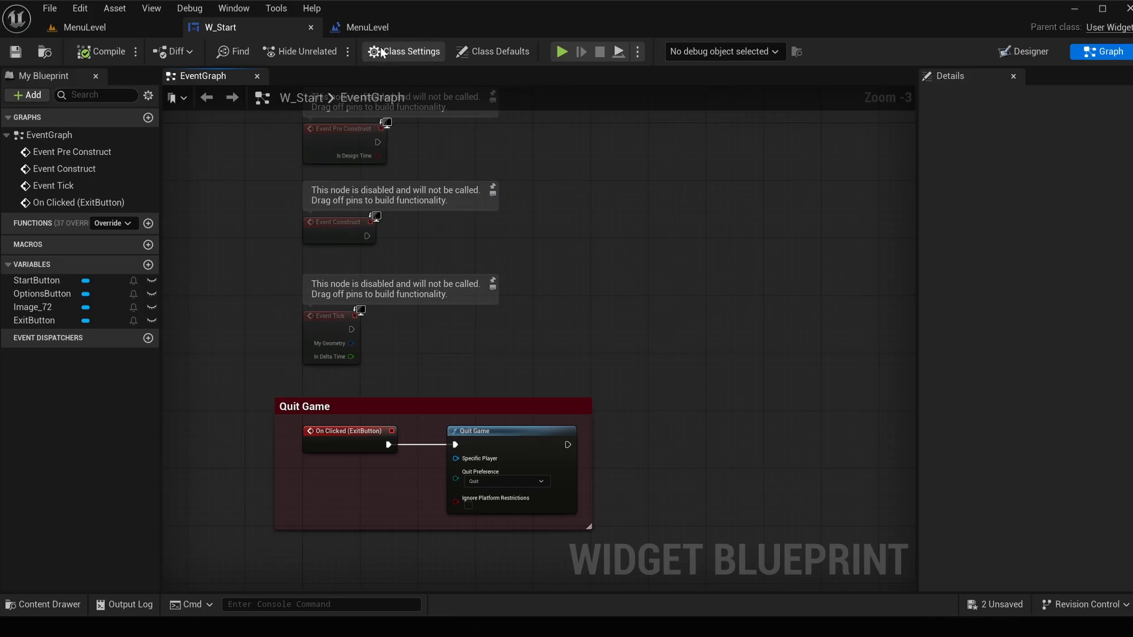
Step: Add a Get Player Controller node below Add to Viewport in the MenuLevel level blueprint
click(382, 26)
right_drag(660, 152, 630, 131)
scroll(611, 156, down, 1)
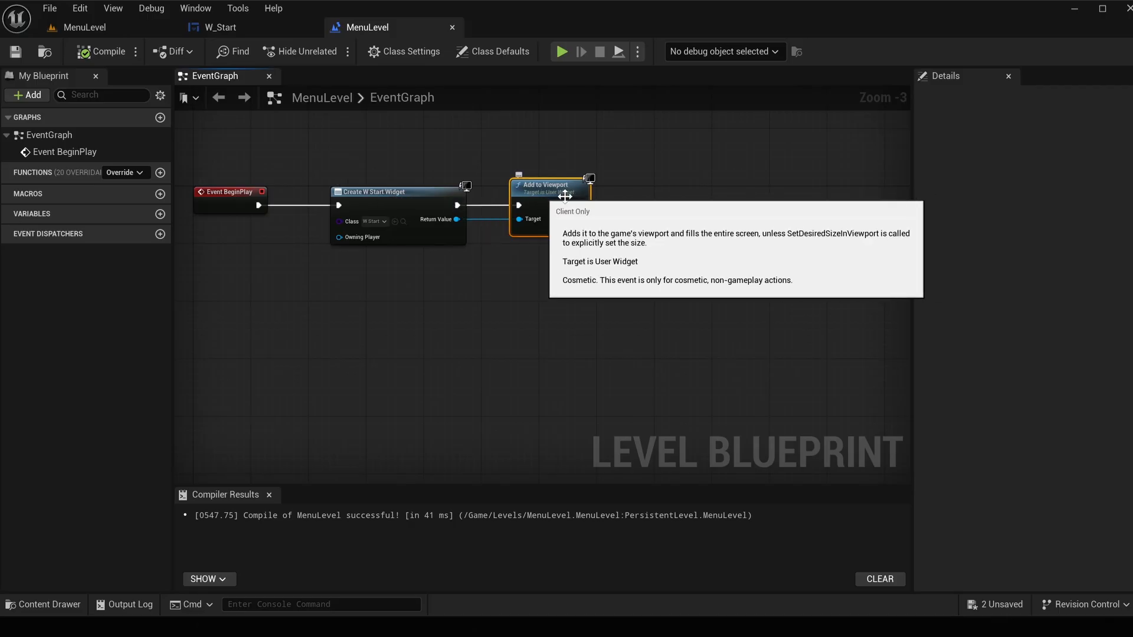
right_drag(645, 208, 621, 212)
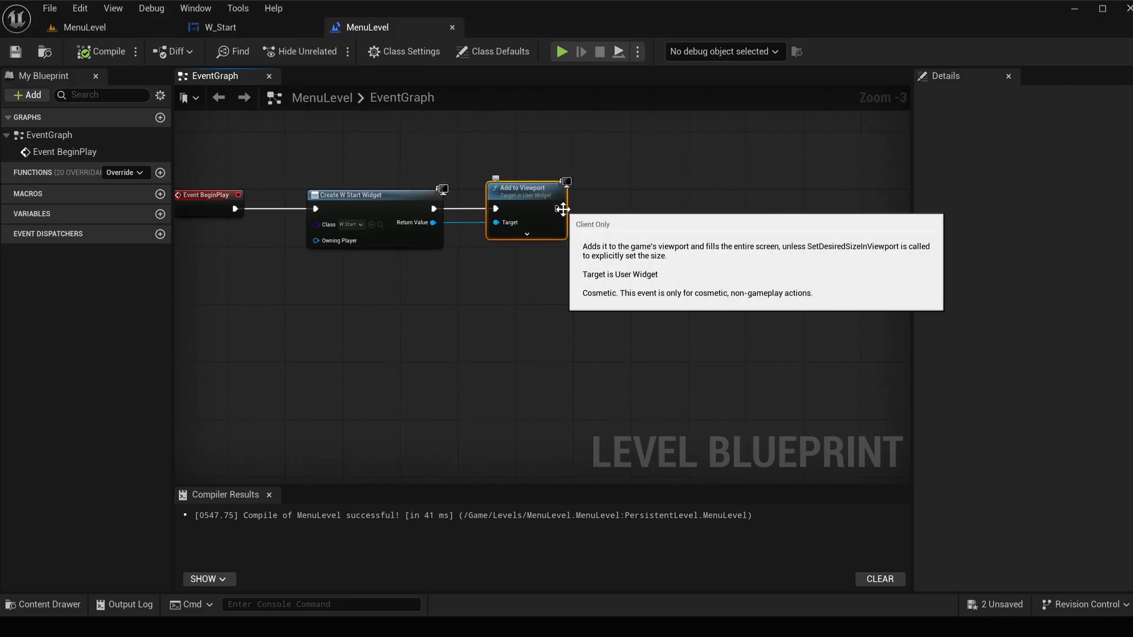
right_click(535, 276)
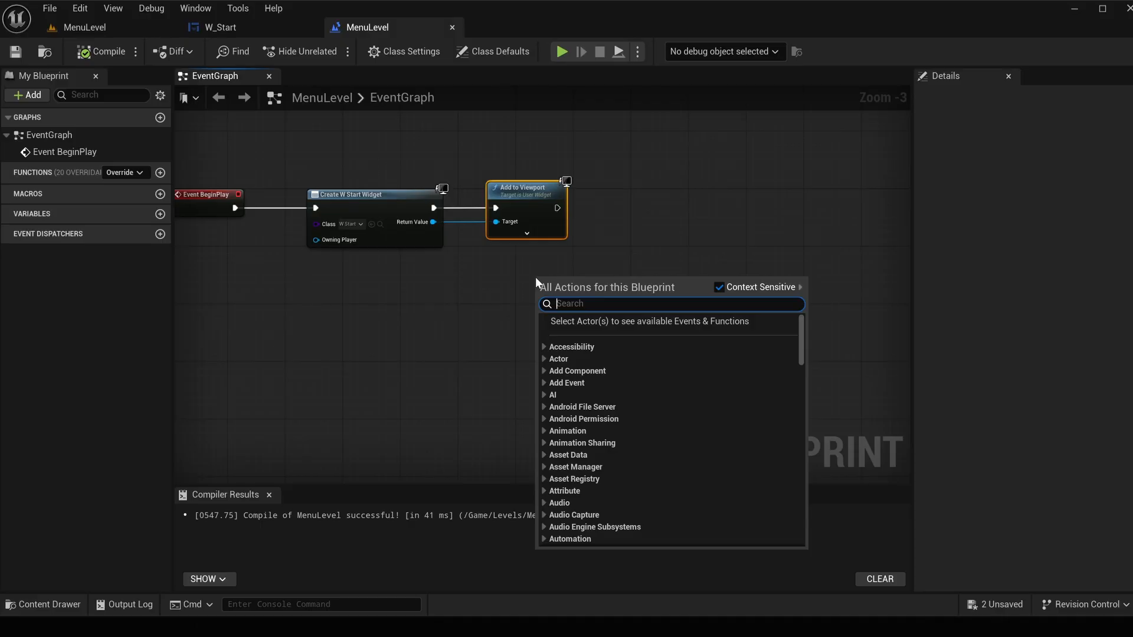
text(get player)
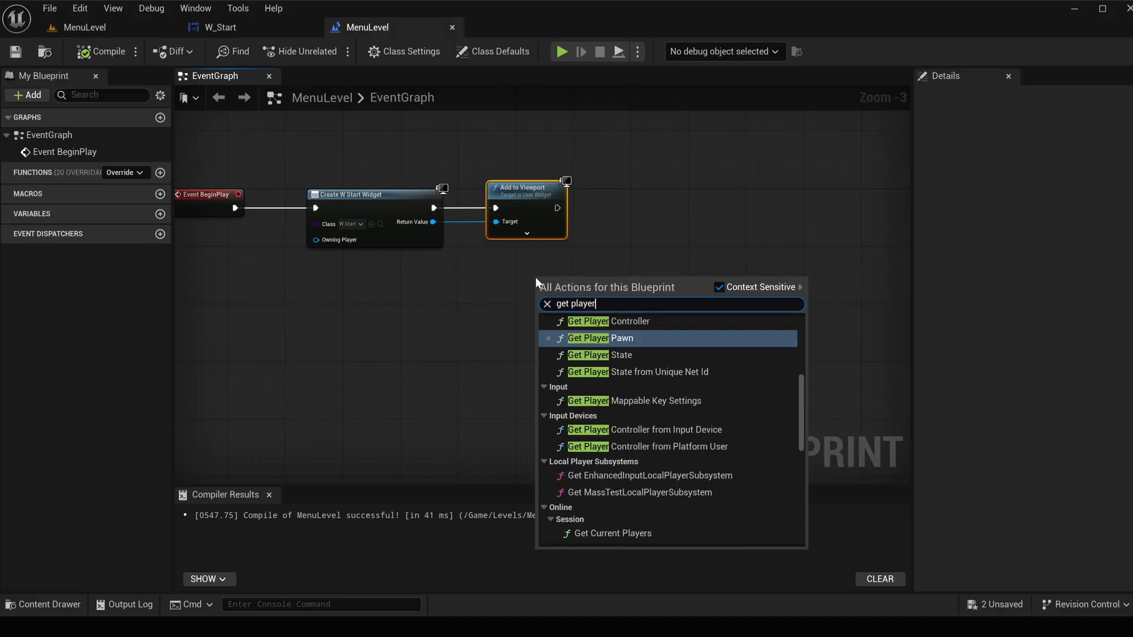
click(590, 321)
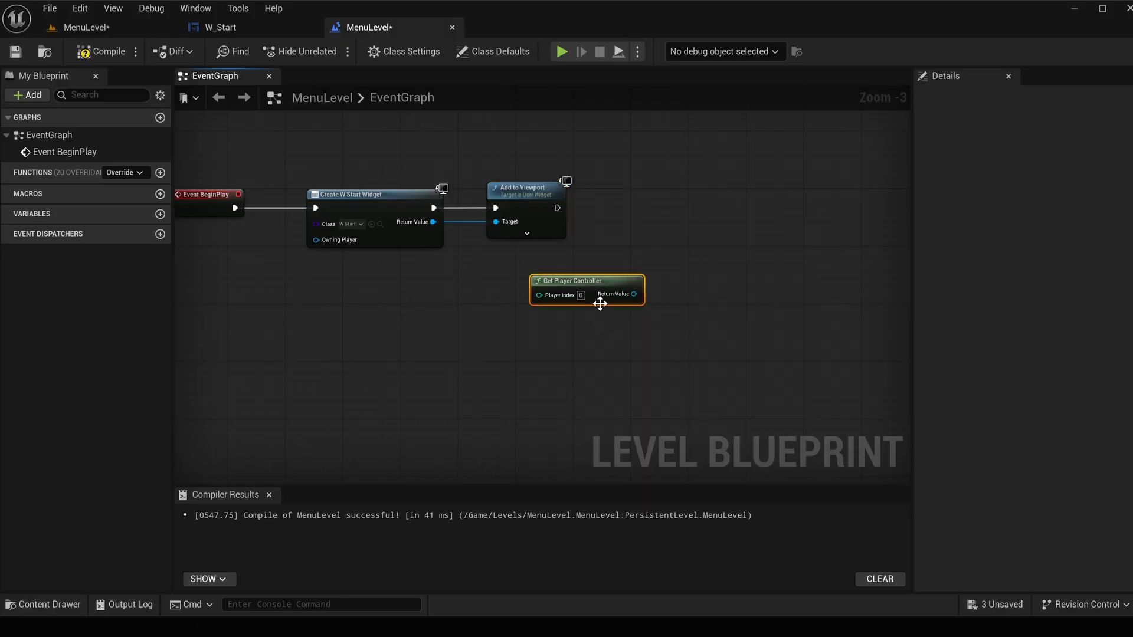
Step: Move Get Player Controller under Add to Viewport and add a Set Show Mouse Cursor node from its Return Value
drag(575, 295, 635, 218)
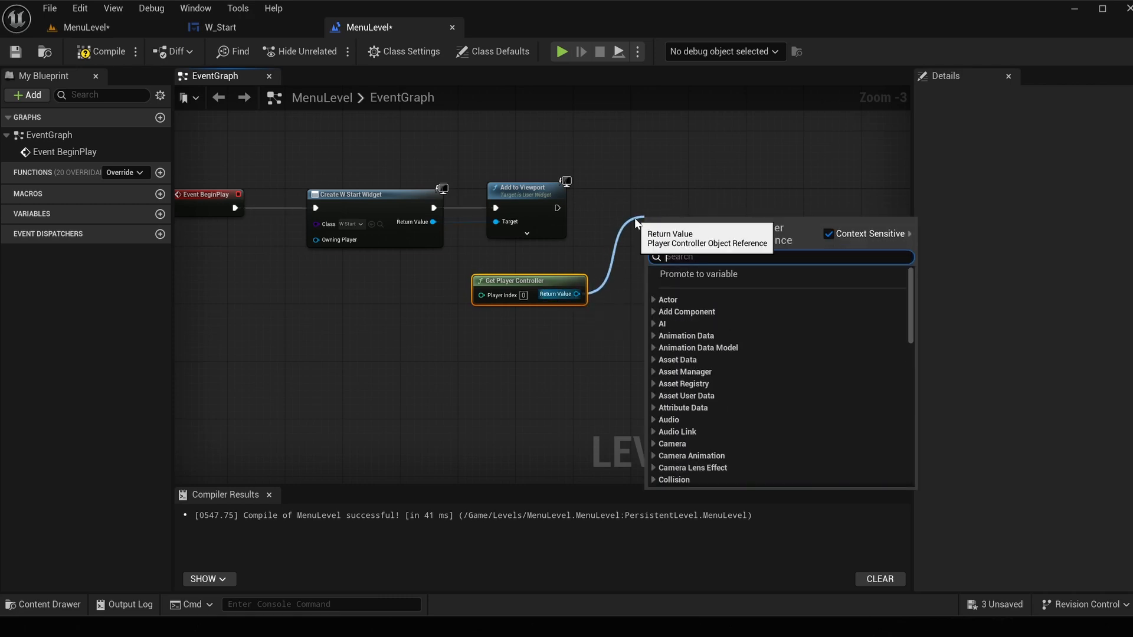
text(show mou)
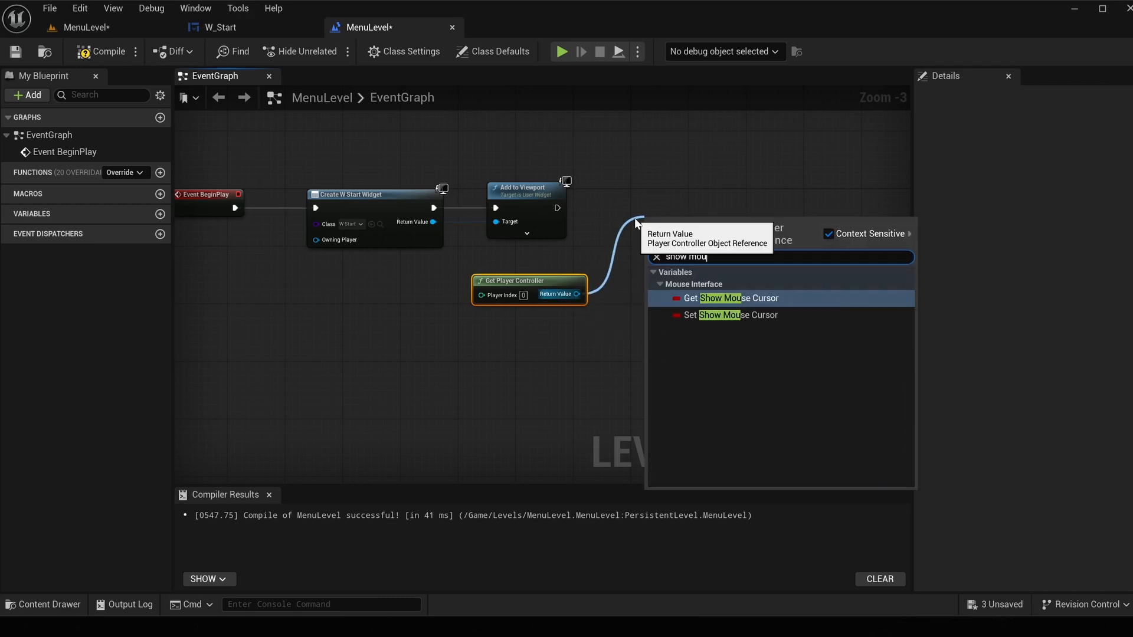
click(741, 315)
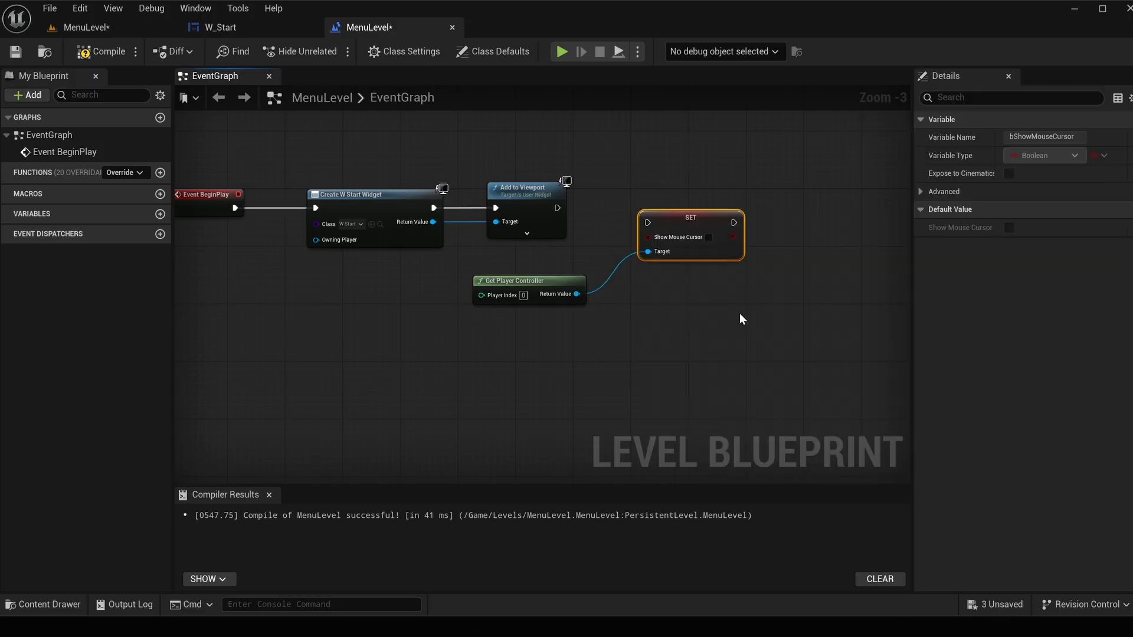
Step: Align the Set Show Mouse Cursor node with Add to Viewport, connect their execution pins and enable Show Mouse Cursor
drag(703, 225, 703, 211)
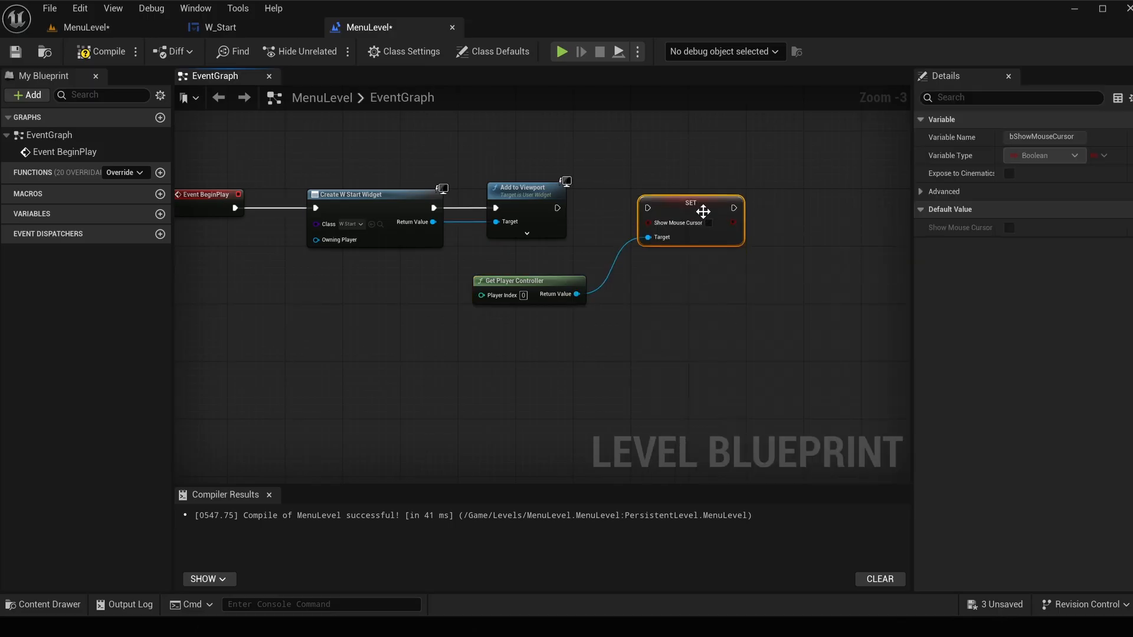
drag(557, 208, 647, 208)
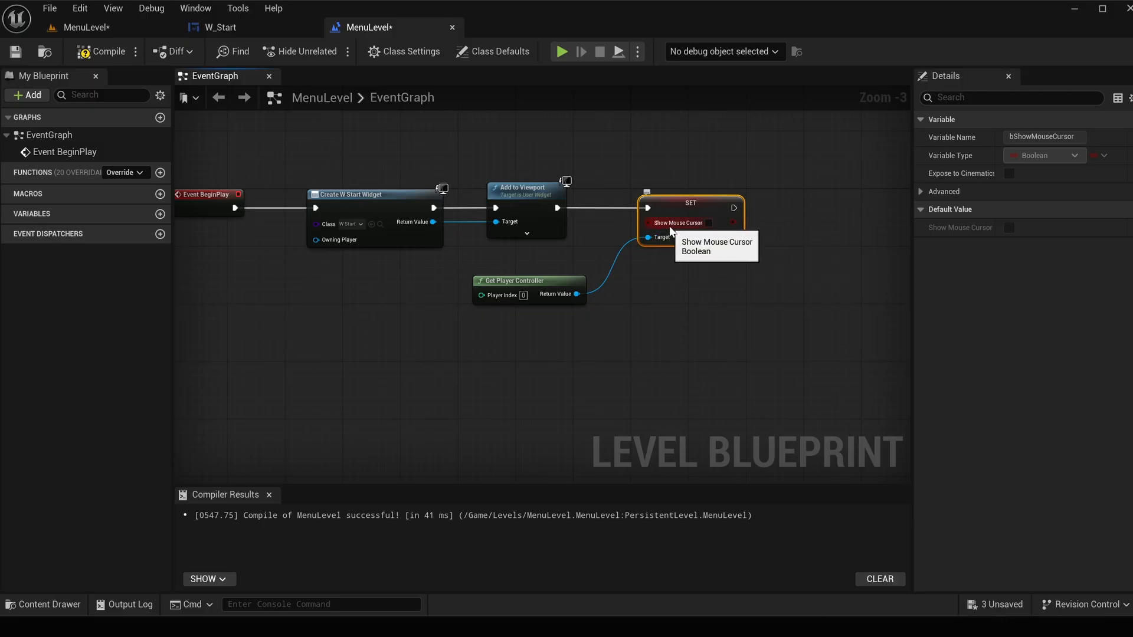
click(708, 223)
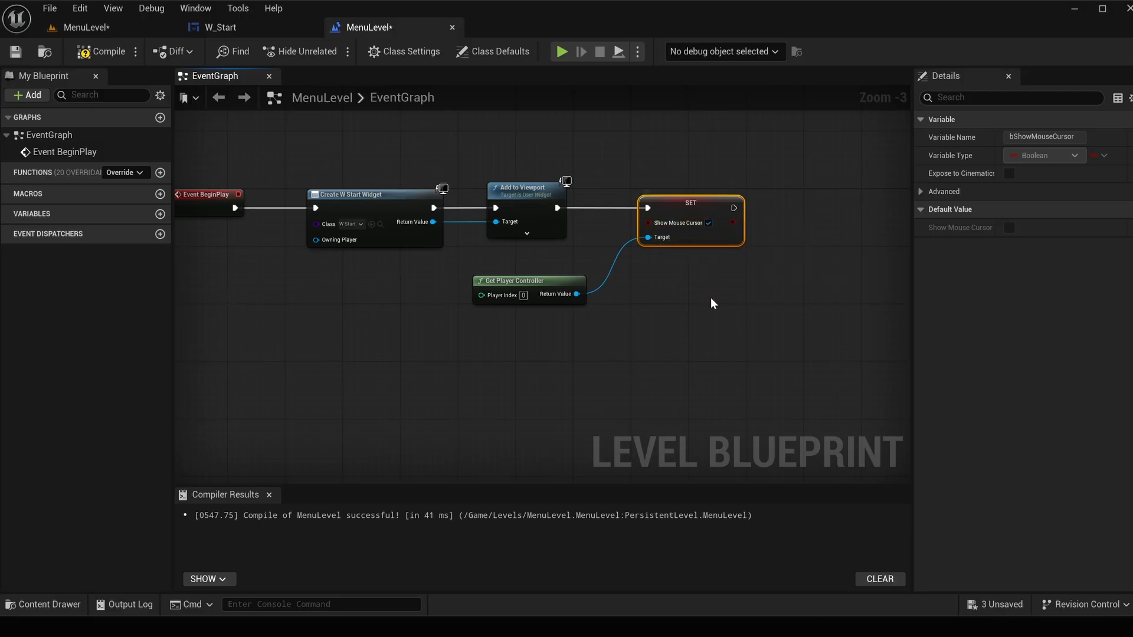
click(703, 296)
Step: Compile and save the MenuLevel level blueprint, and check the start menu's mouse cursor in a play preview
click(99, 52)
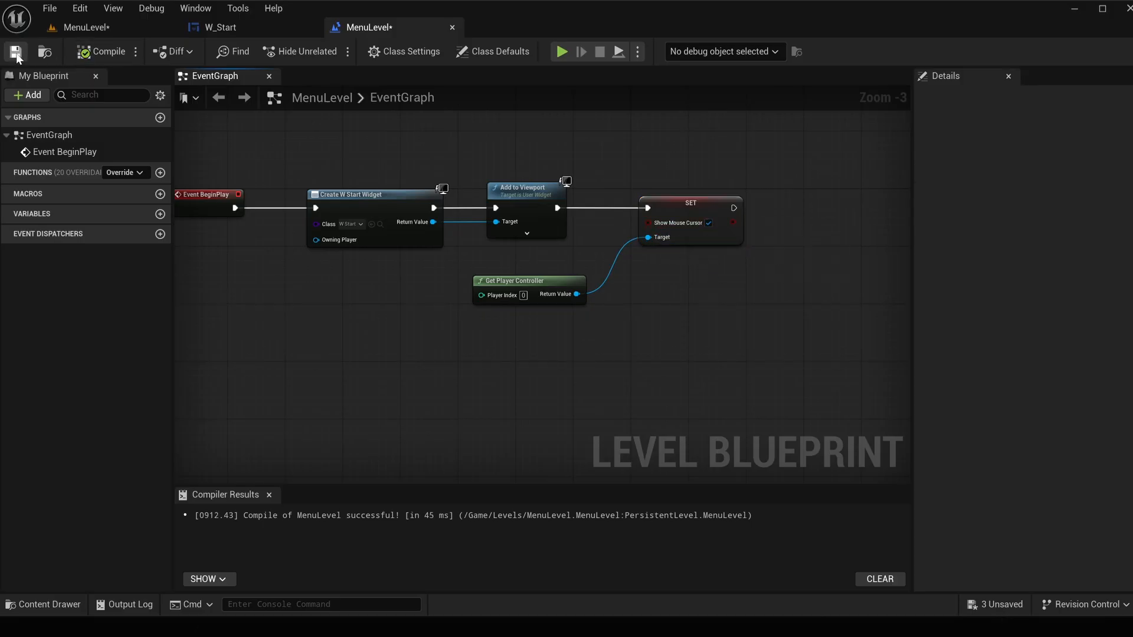
click(15, 52)
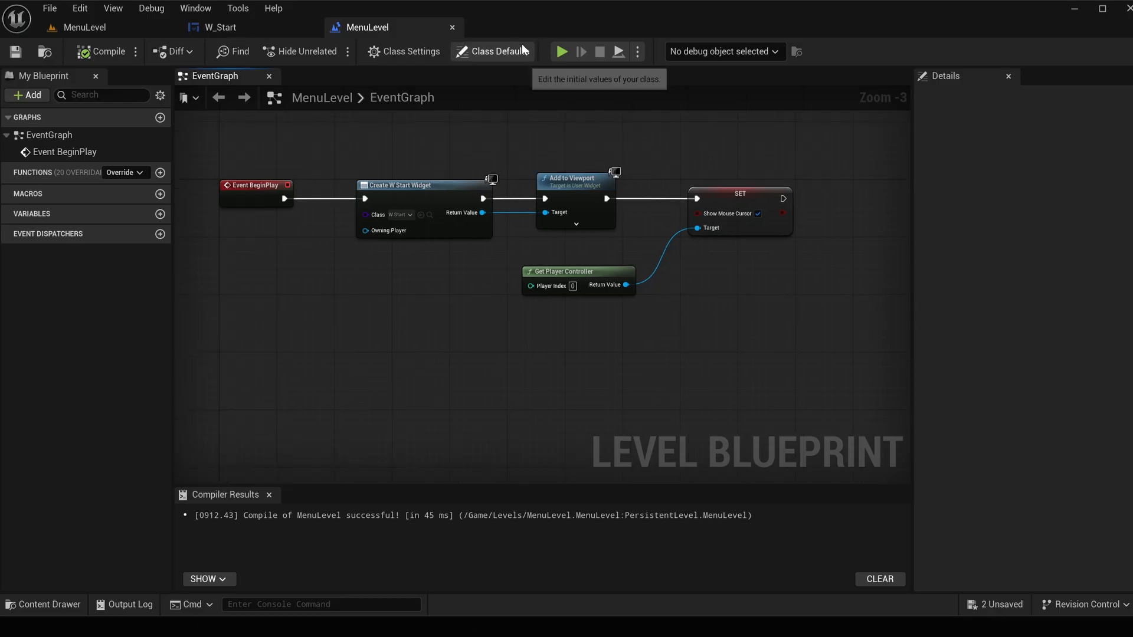
click(562, 52)
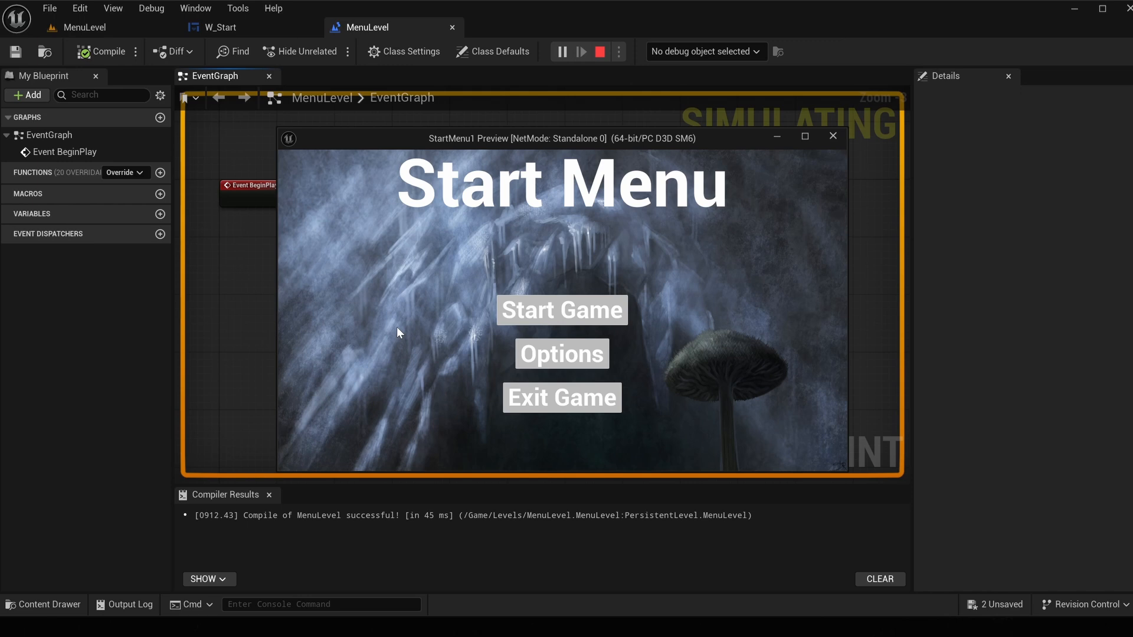
click(832, 137)
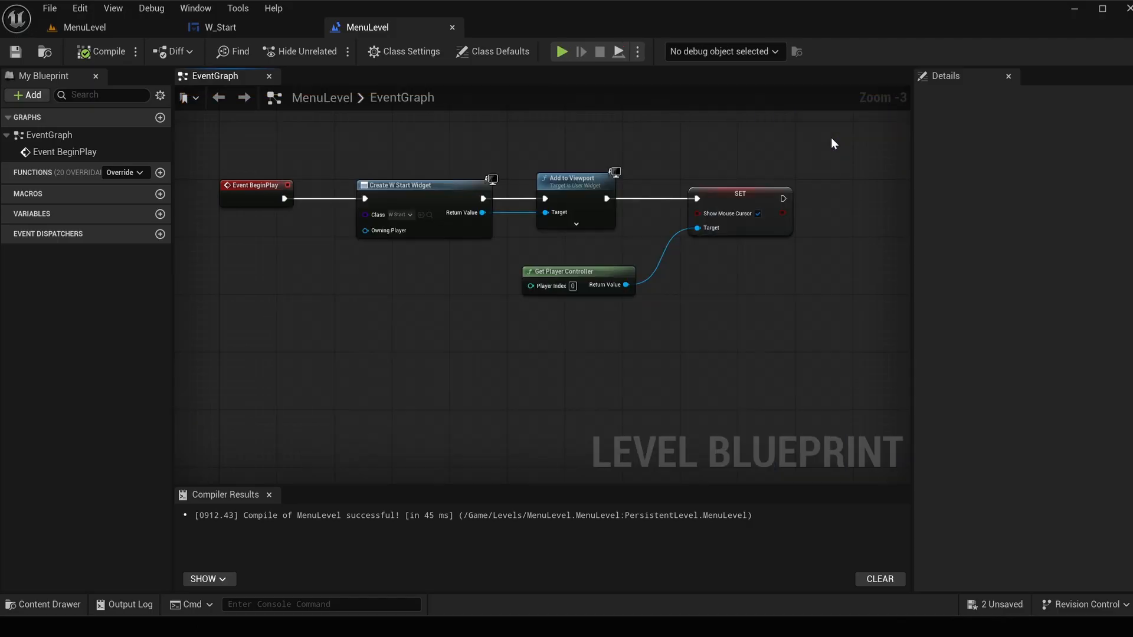
Step: Add an On Clicked event for StartButton in W_Start and place it below the Quit Game comment
click(236, 29)
scroll(597, 311, down, 1)
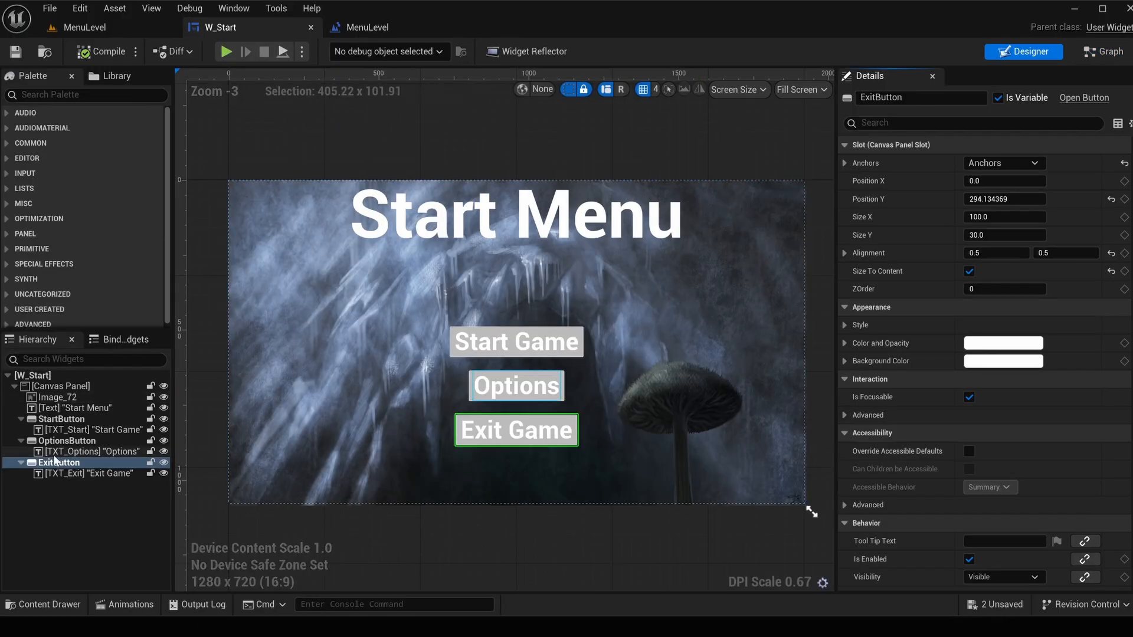
click(59, 420)
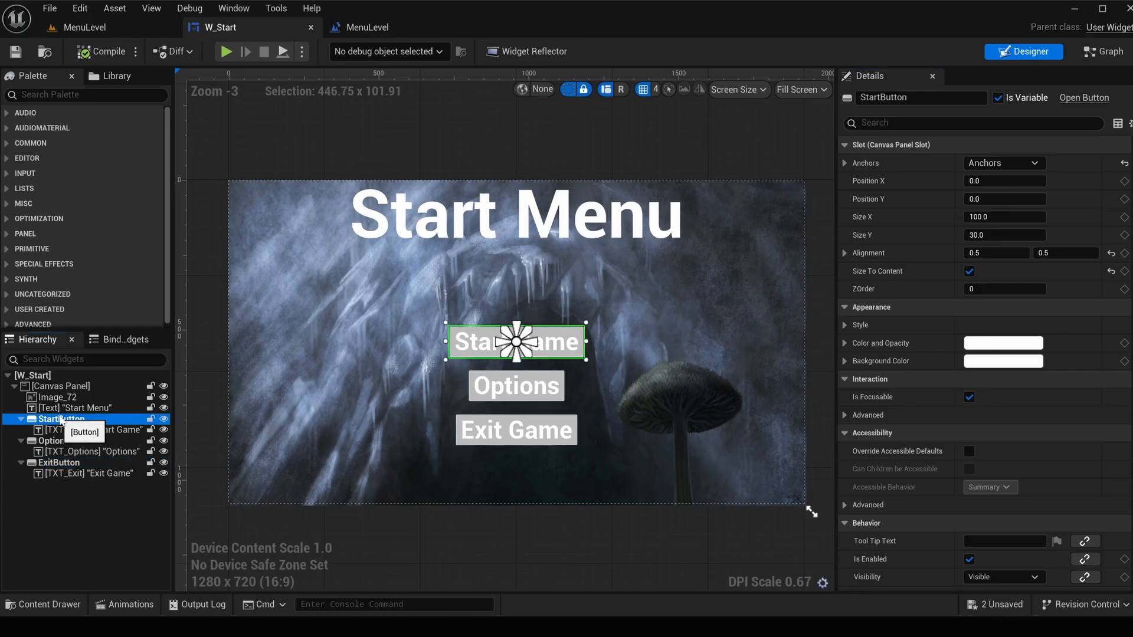
scroll(896, 375, down, 1)
scroll(896, 375, down, 15)
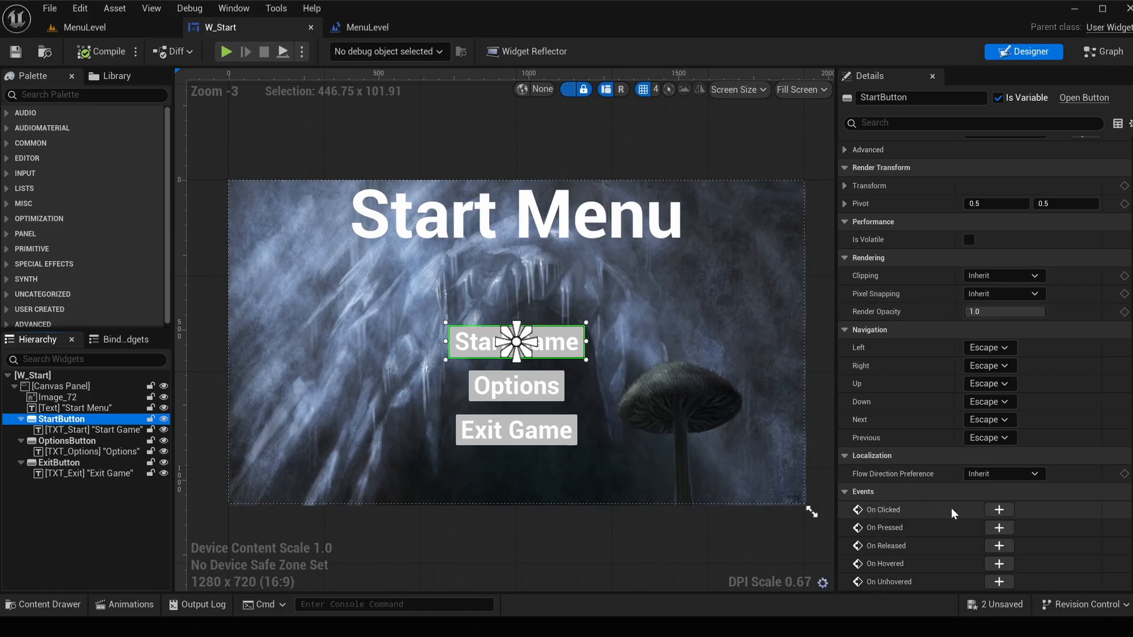
click(998, 510)
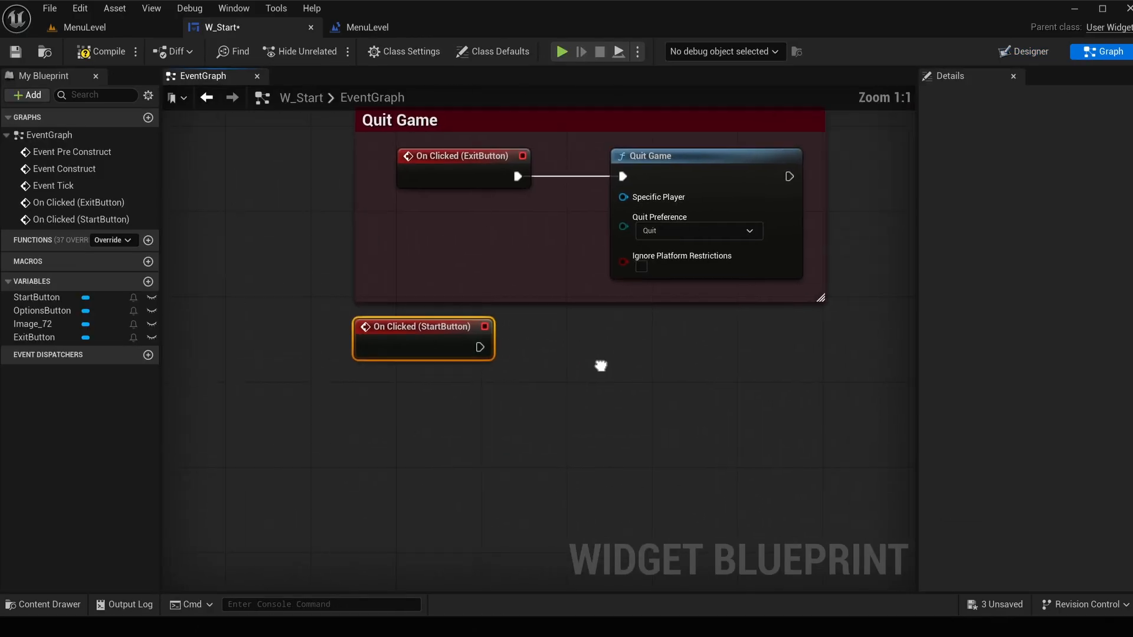
right_drag(601, 366, 563, 339)
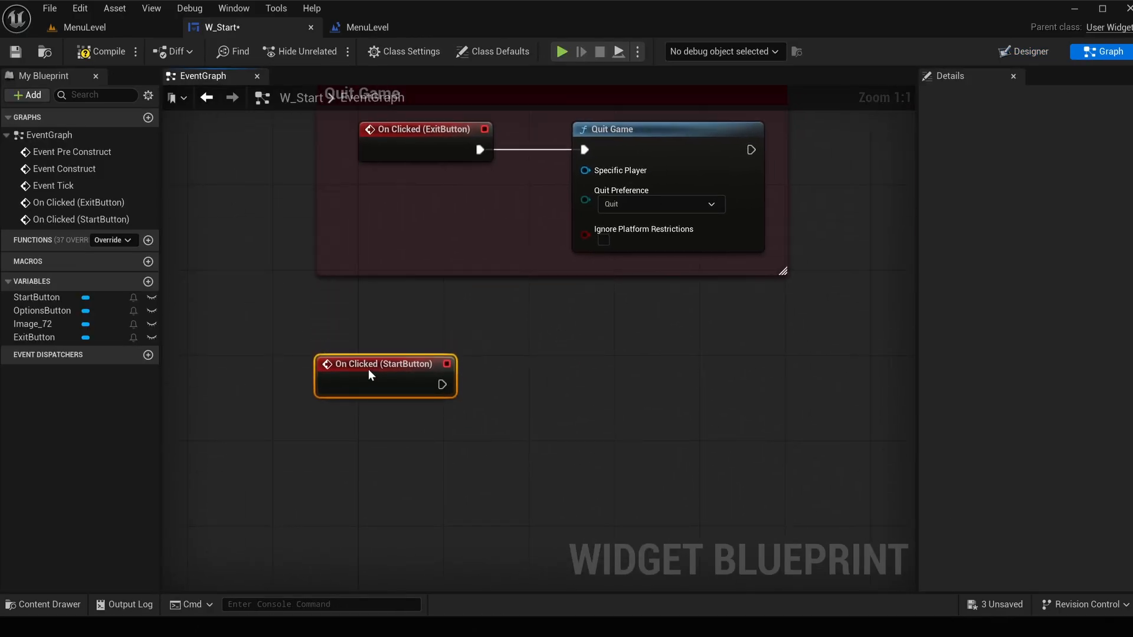
right_drag(575, 404, 483, 393)
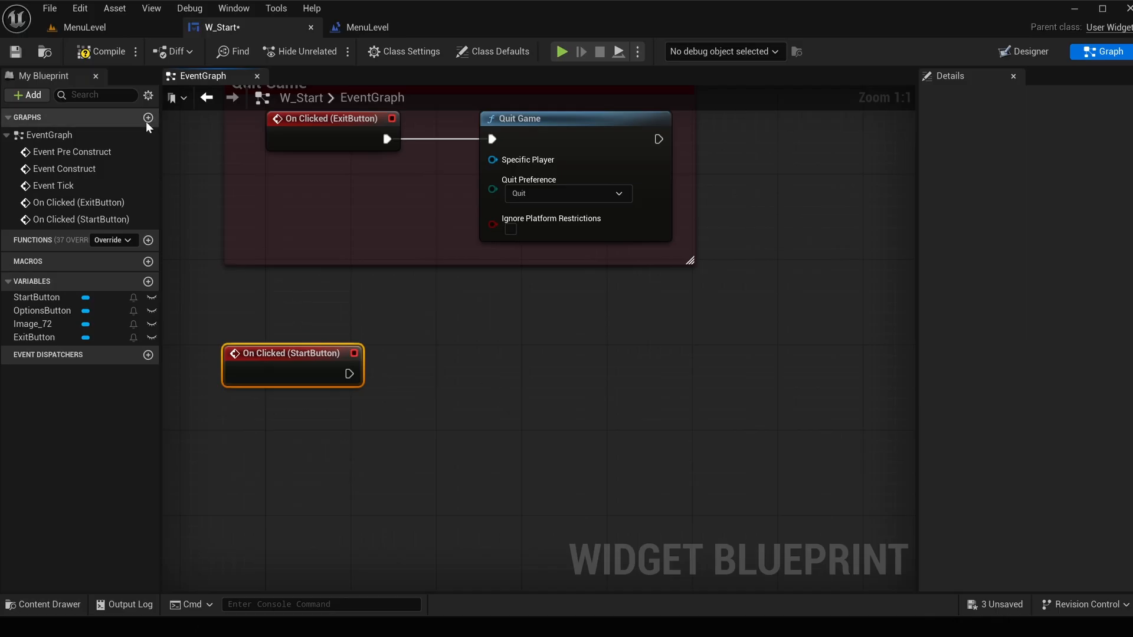
Step: Look up the exact name of the third-person level in the project's Levels folder
click(94, 27)
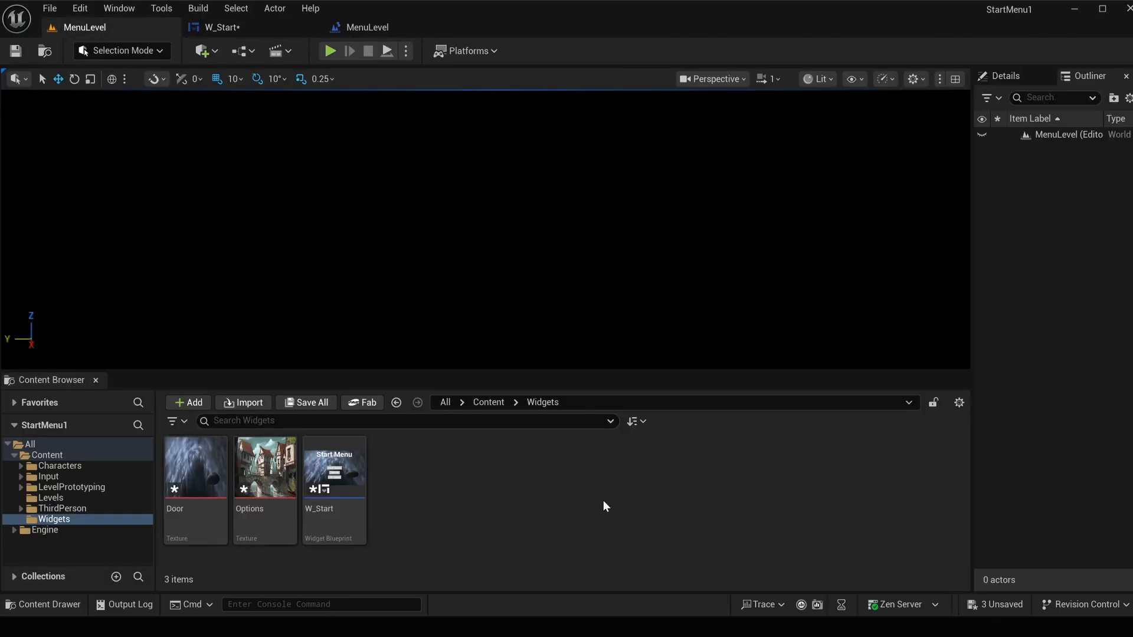
click(59, 510)
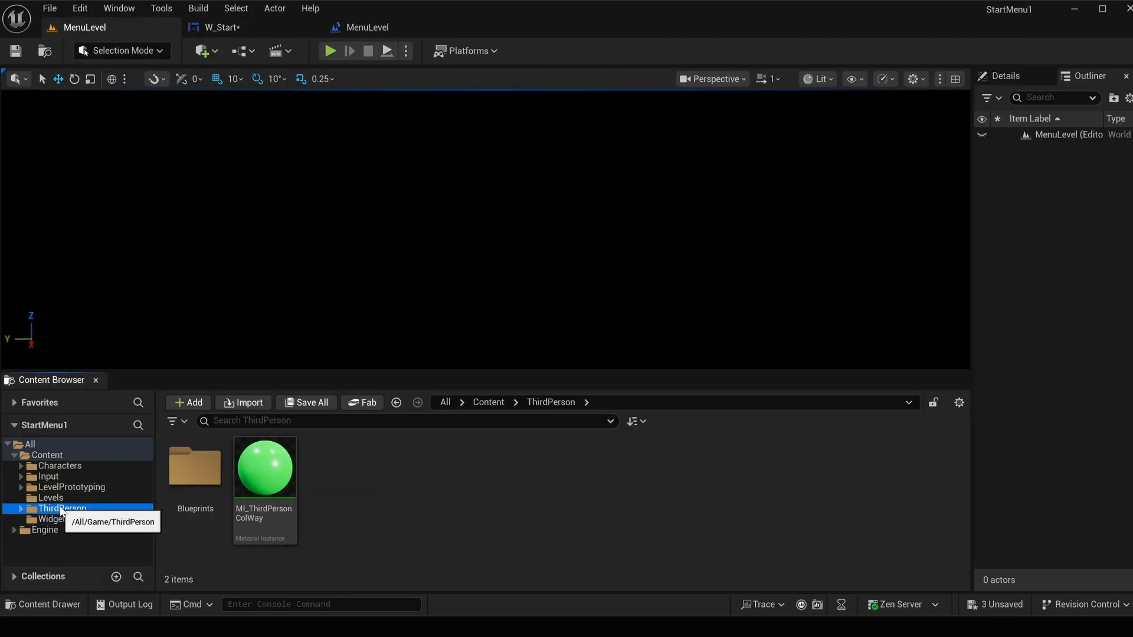
click(57, 497)
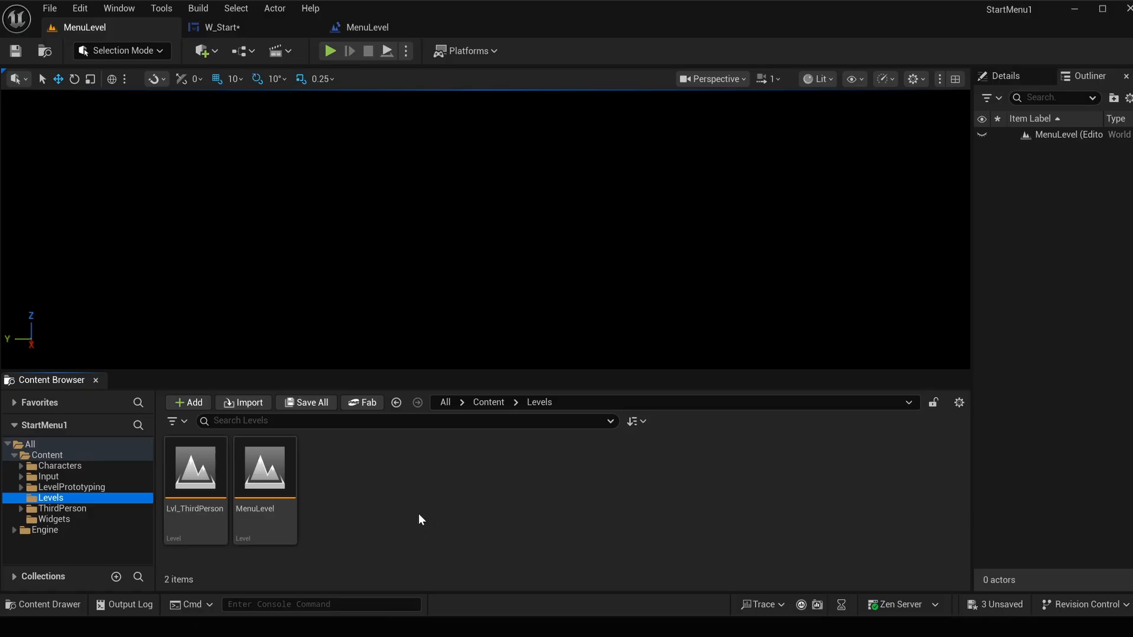
Step: Add an Open Level (by Name) node from On Clicked (StartButton) in W_Start and align it with the event
click(221, 28)
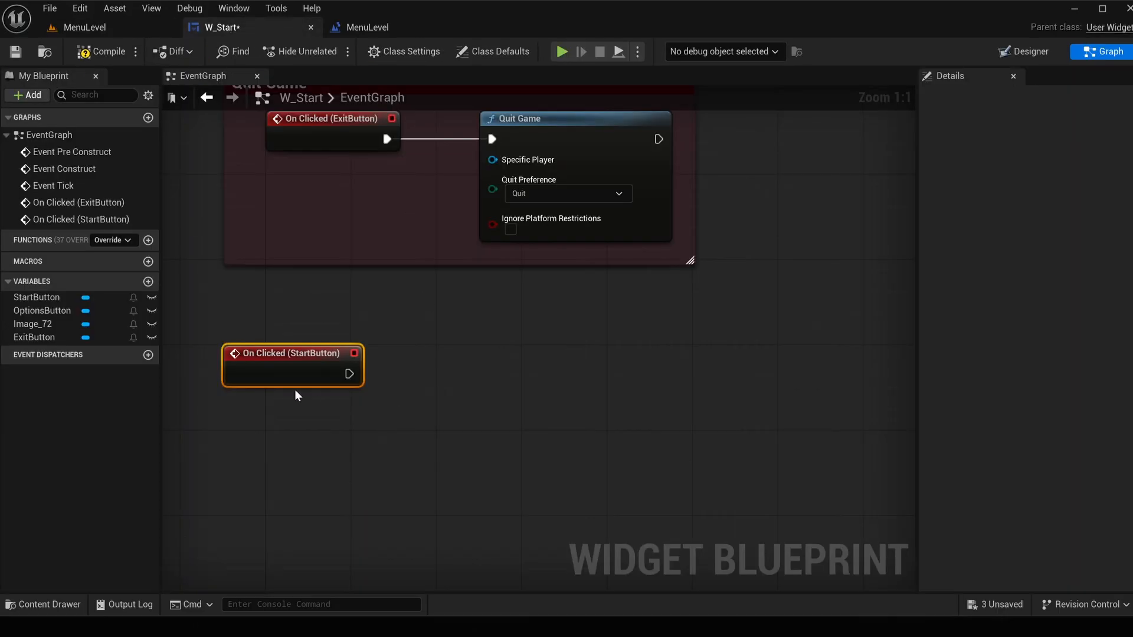
drag(350, 374, 416, 375)
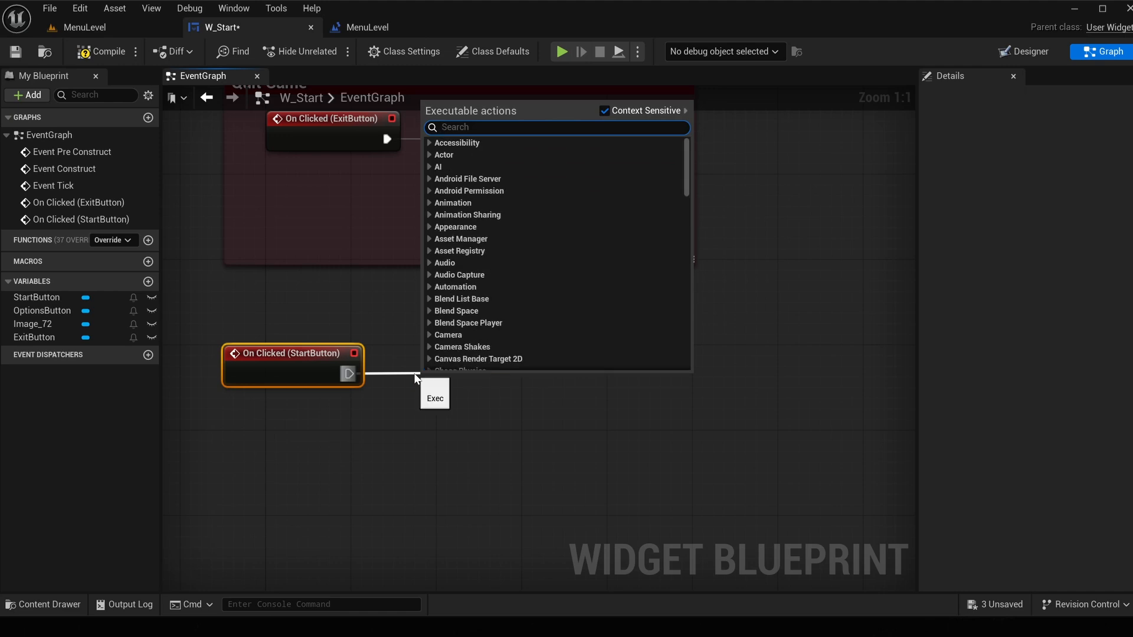
text(optn)
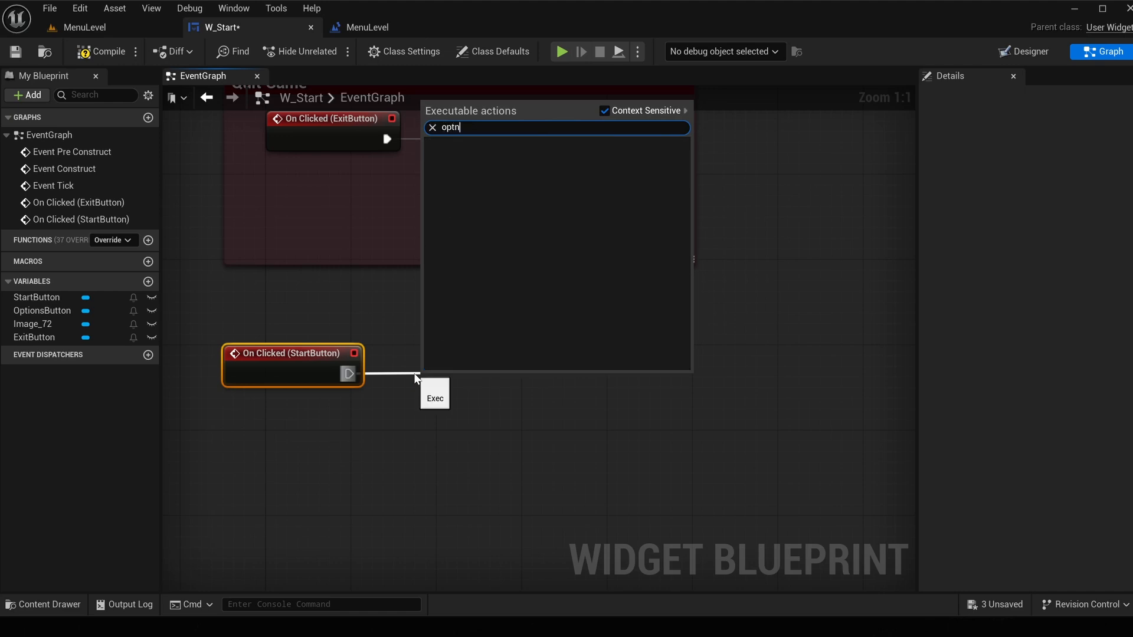
key(BackSpace)
key(BackSpace)
text(en lev)
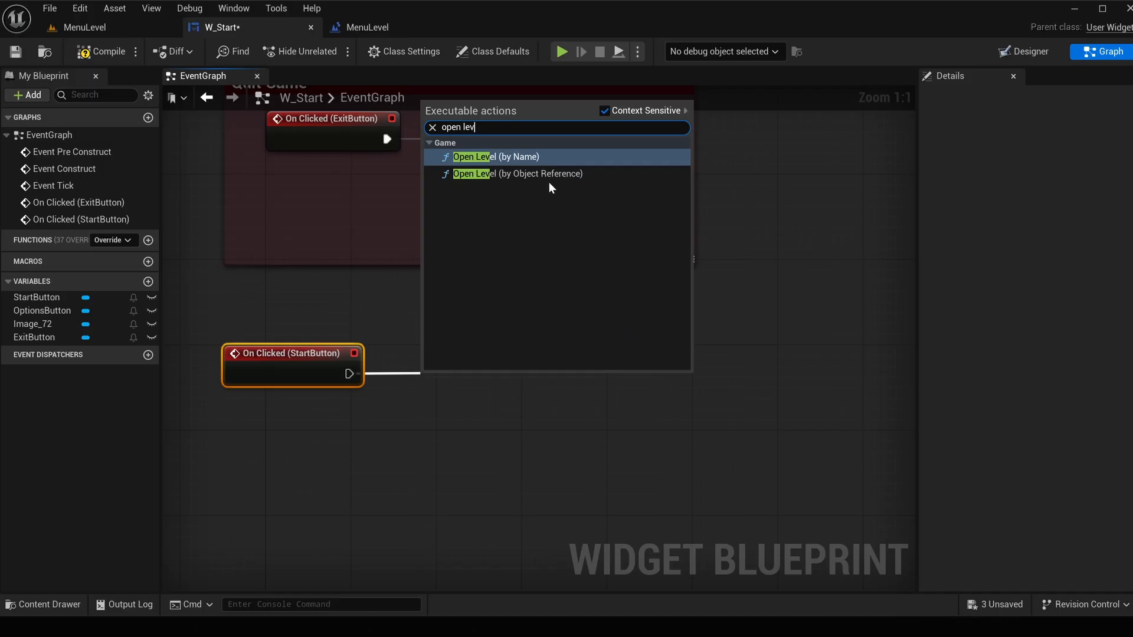
click(505, 156)
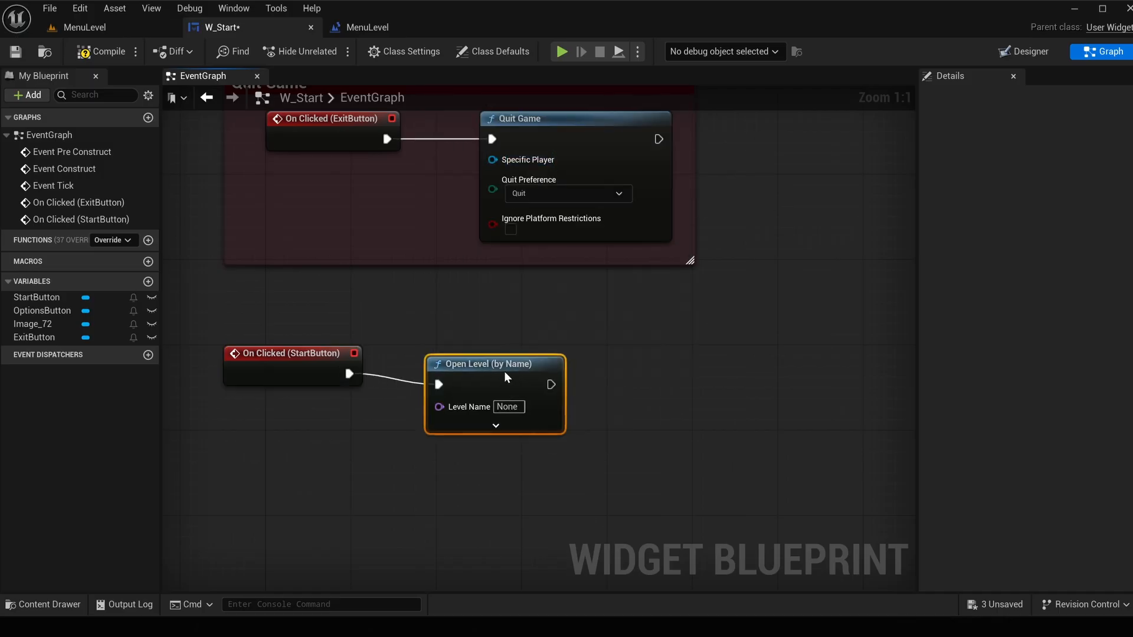
drag(504, 377, 505, 367)
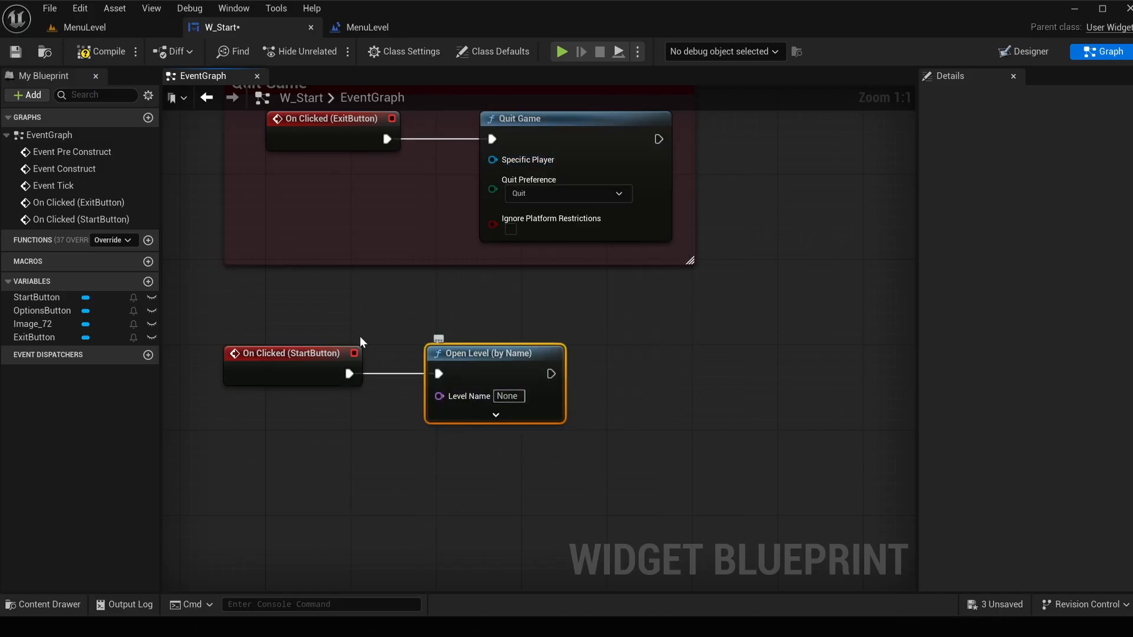
Step: Set the Open Level node's Level Name to Lvl_ThirdPerson
click(113, 30)
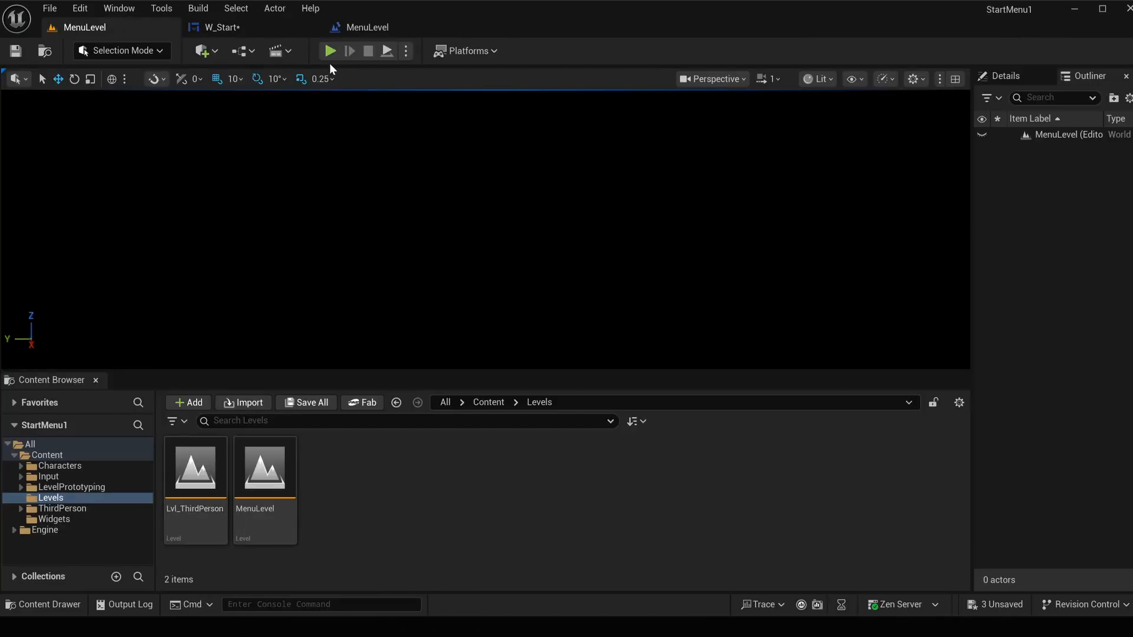
click(278, 26)
click(512, 397)
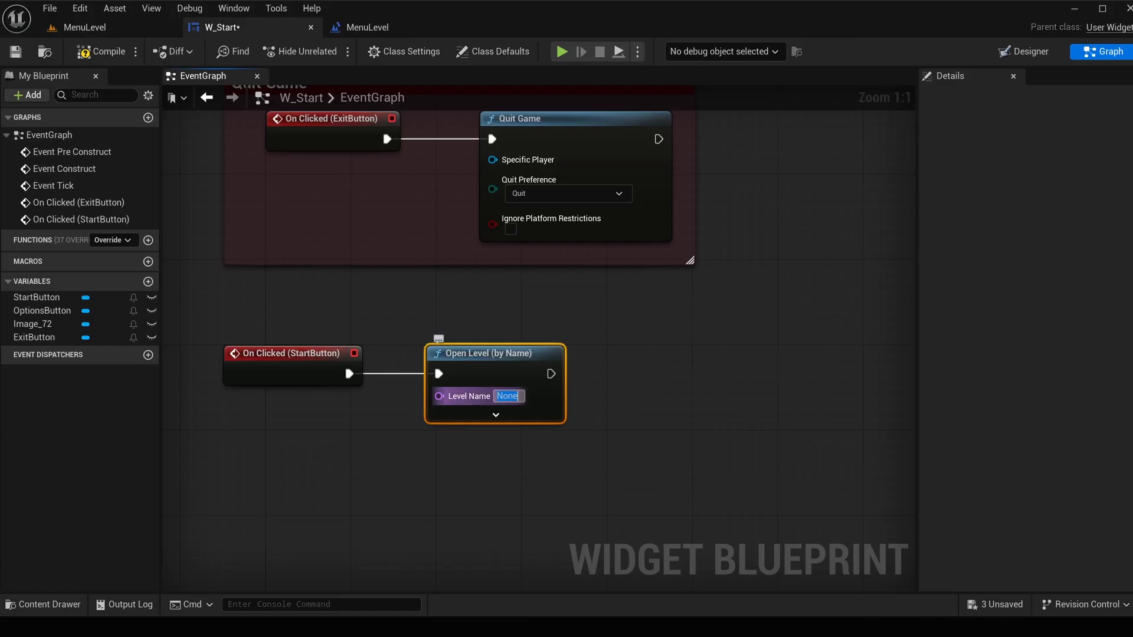
text(Lvl)
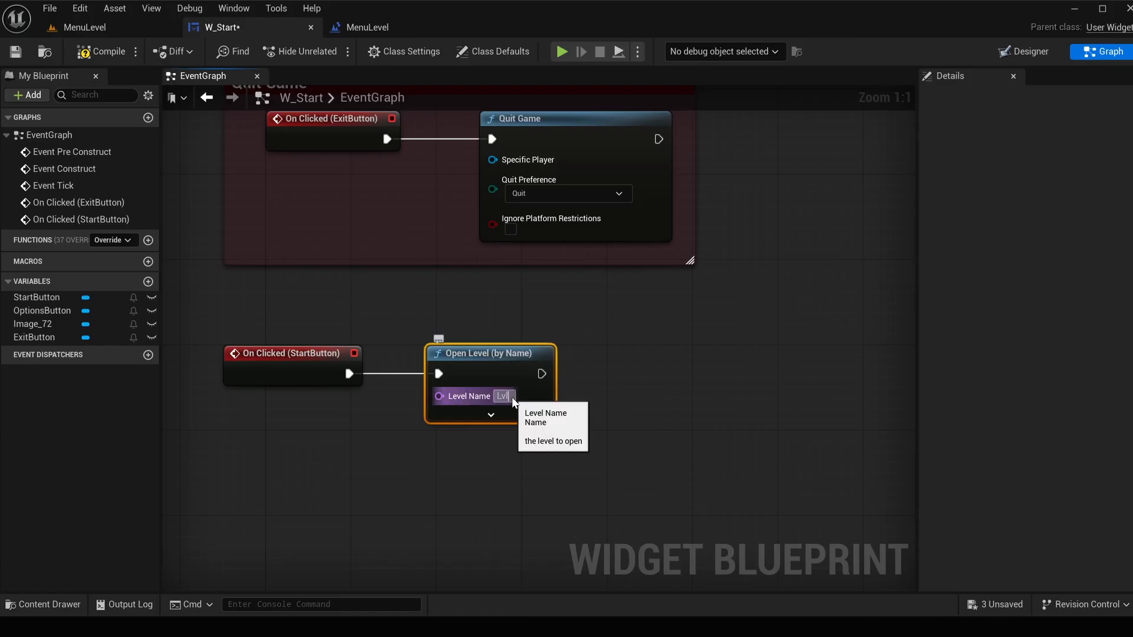
text(_Thi)
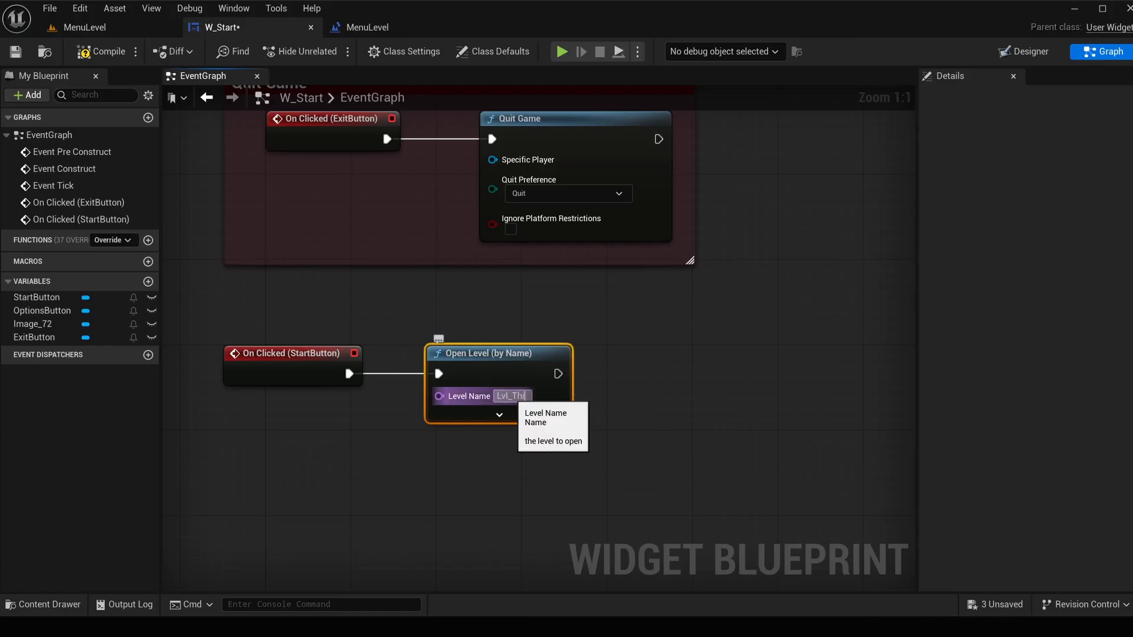
text(rdPerson)
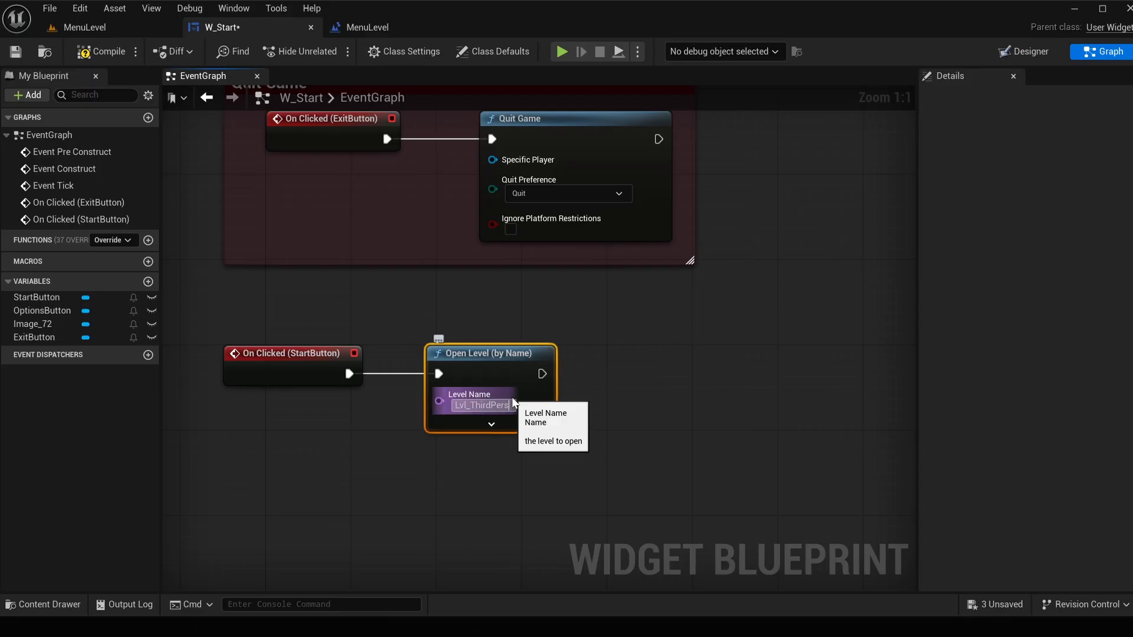
key(Return)
click(737, 380)
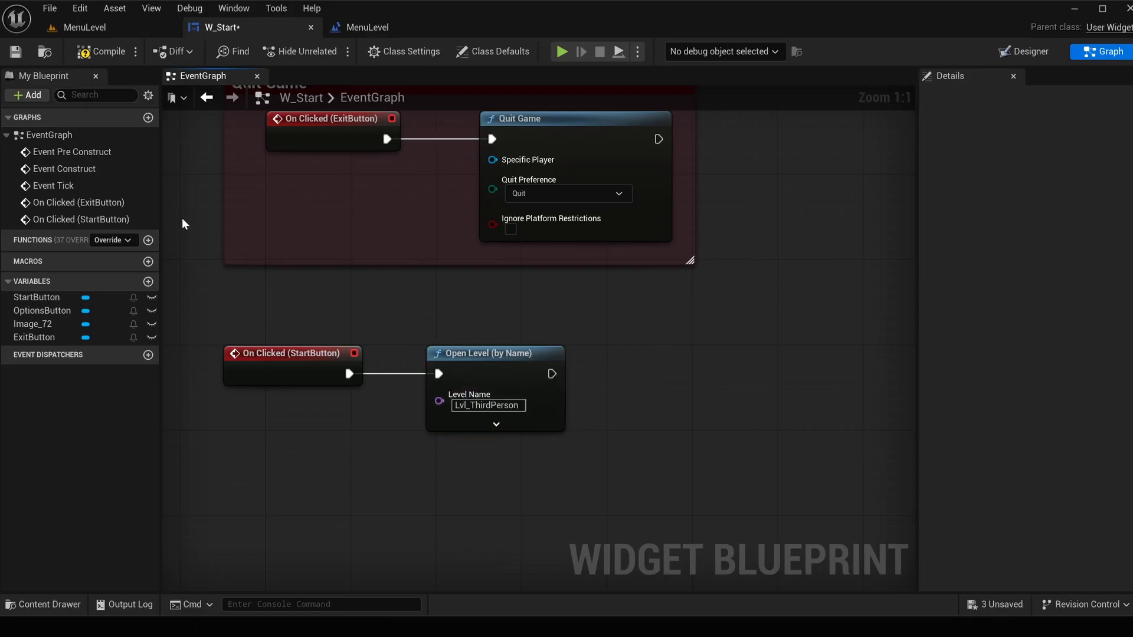
Step: Compile and save W_Start, and test the Start Game button in a play preview by running and jumping with the character
click(100, 52)
click(15, 52)
click(562, 52)
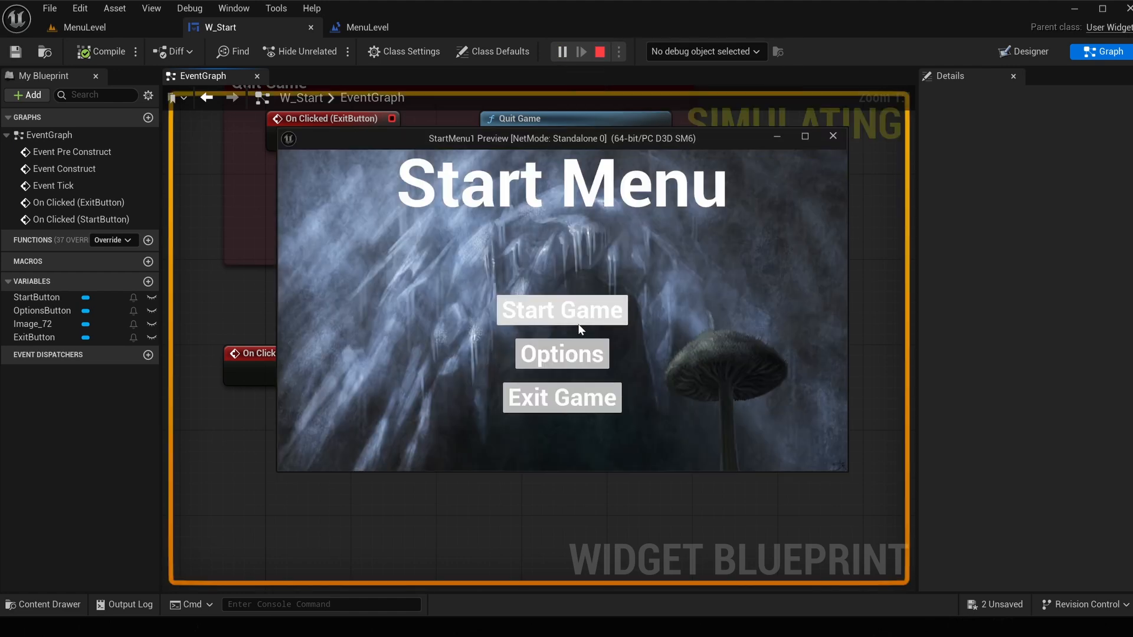
click(552, 312)
key(w)
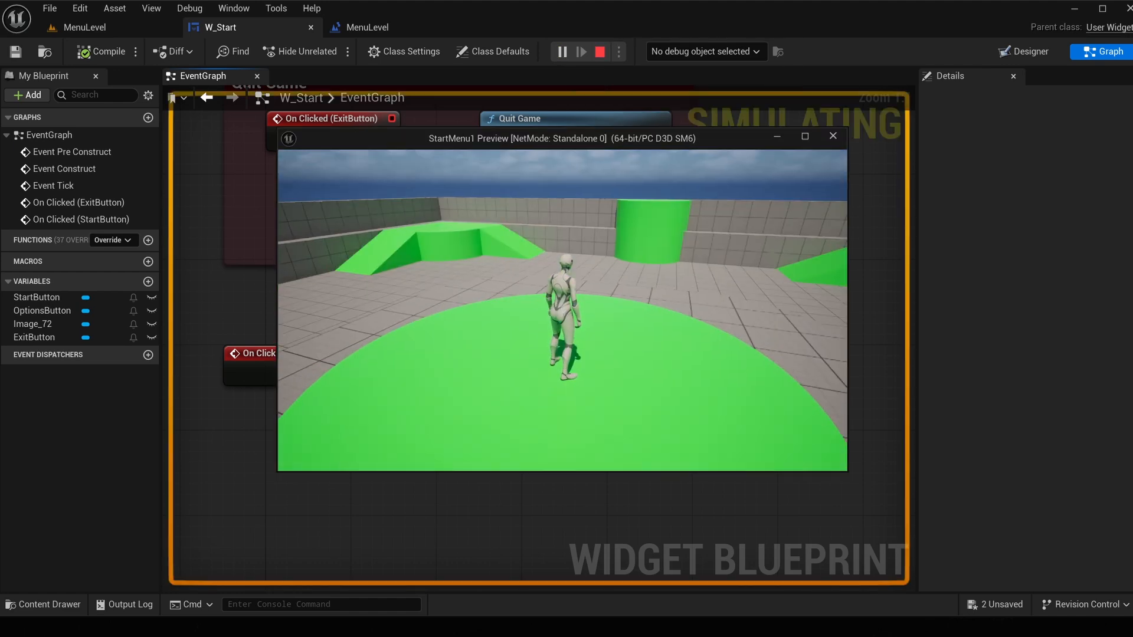
key(space)
key(space)
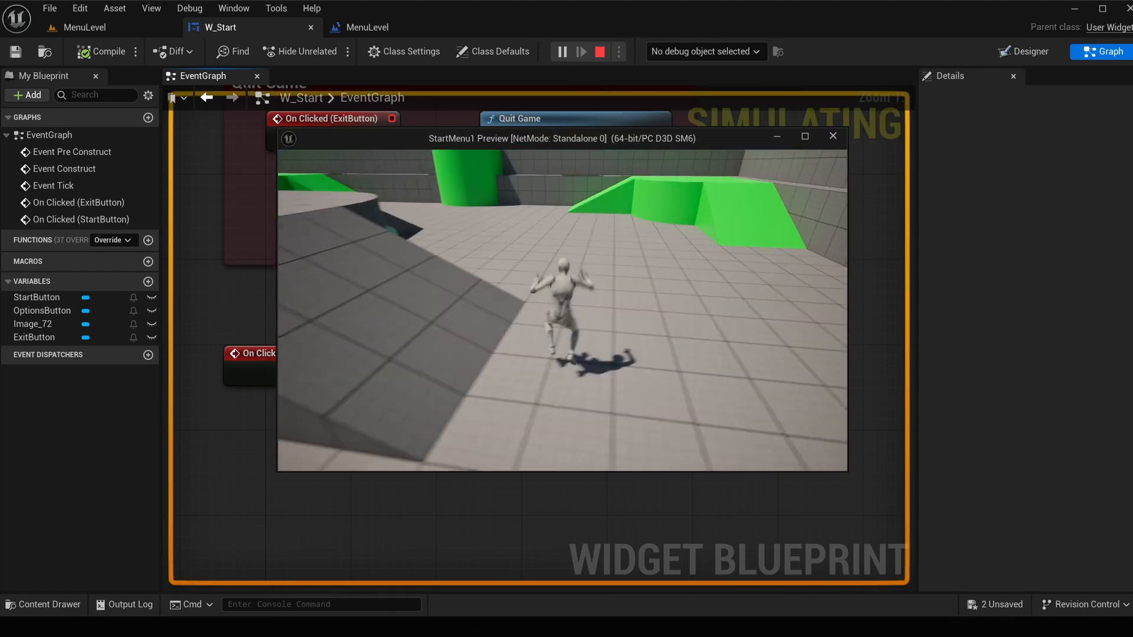
key(w)
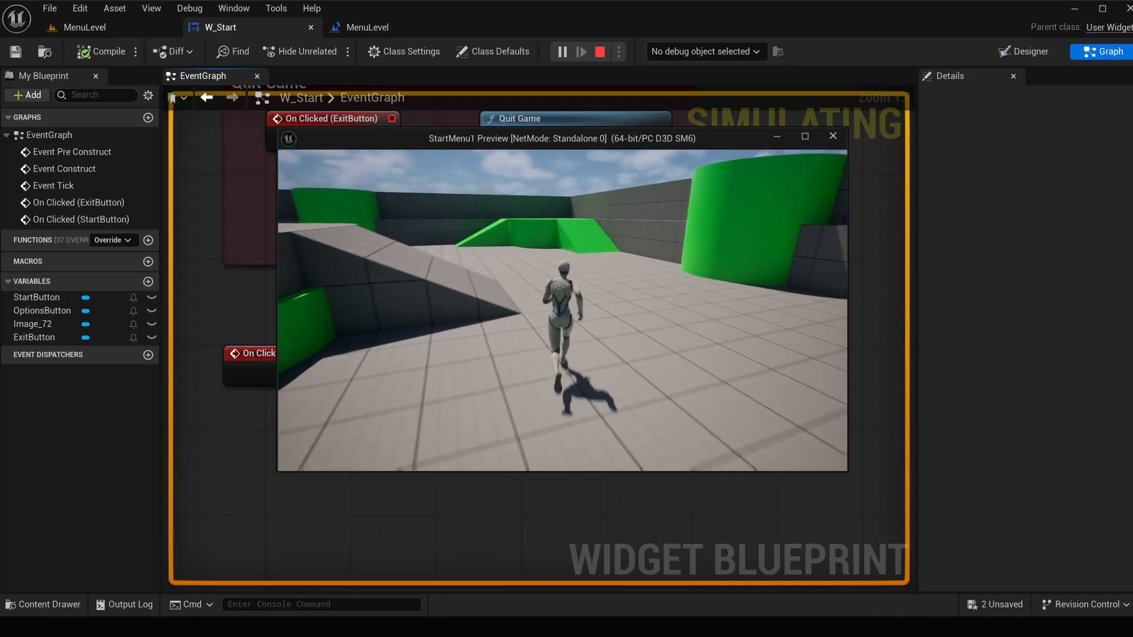
key(Escape)
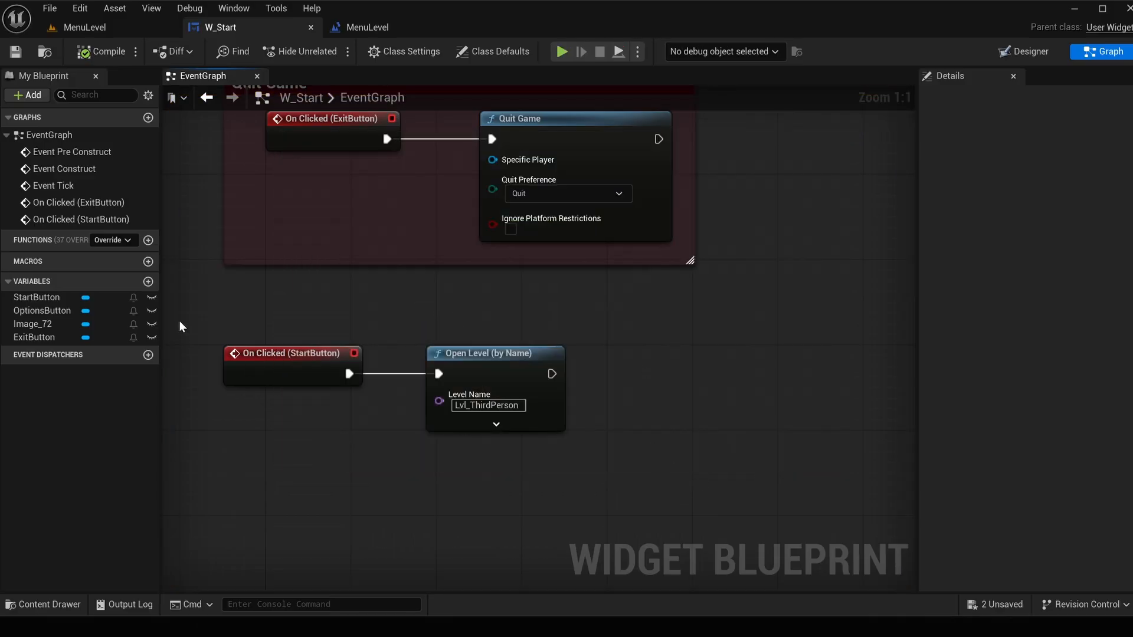
Step: Enclose the On Clicked (StartButton) and Open Level nodes in a comment titled Start Game and colour it green
drag(180, 327, 479, 423)
text(c)
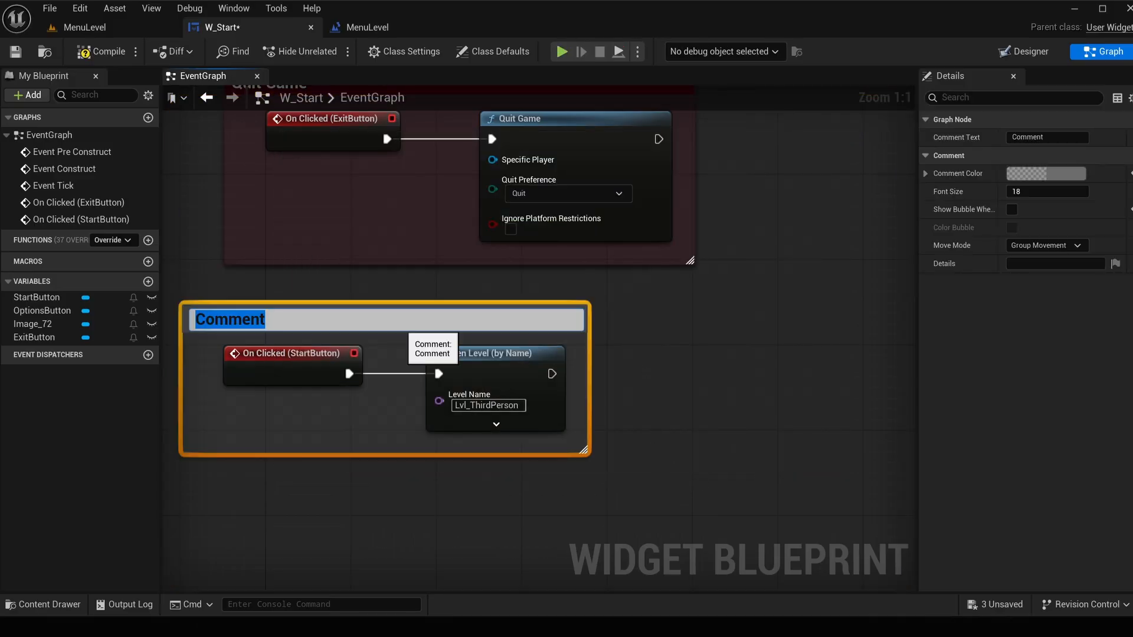
text(Start Gaem)
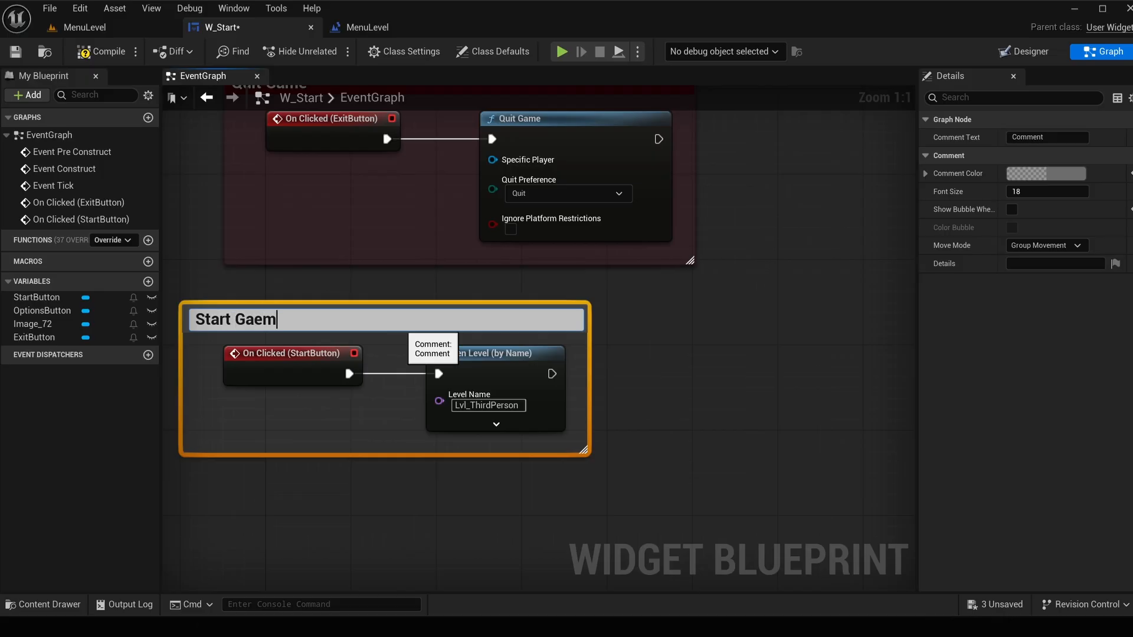
key(Return)
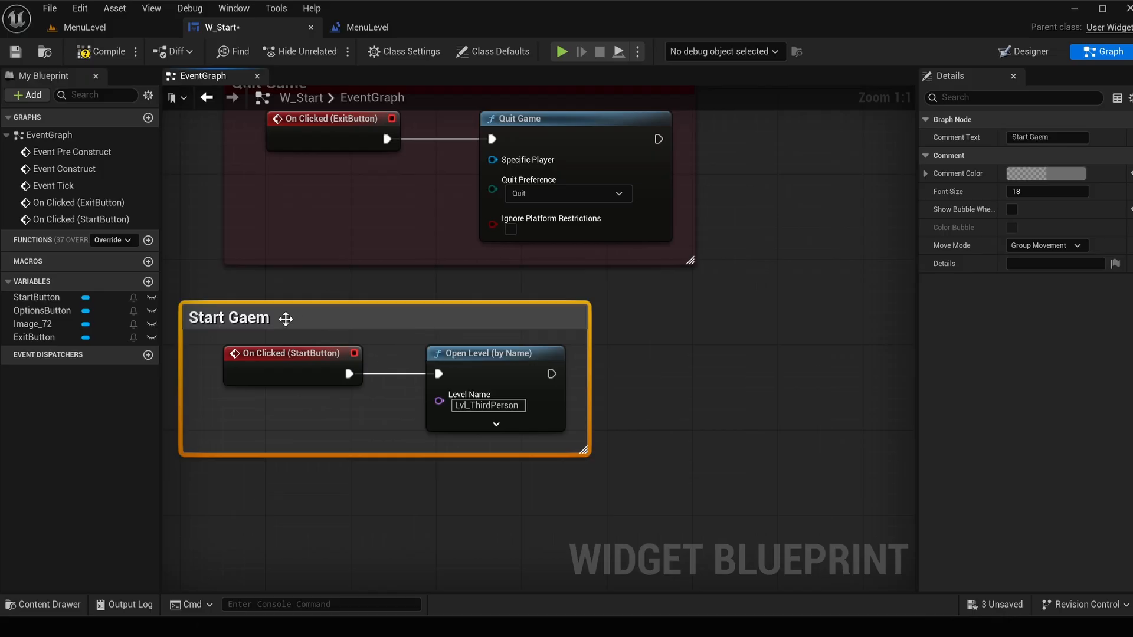
double_click(287, 319)
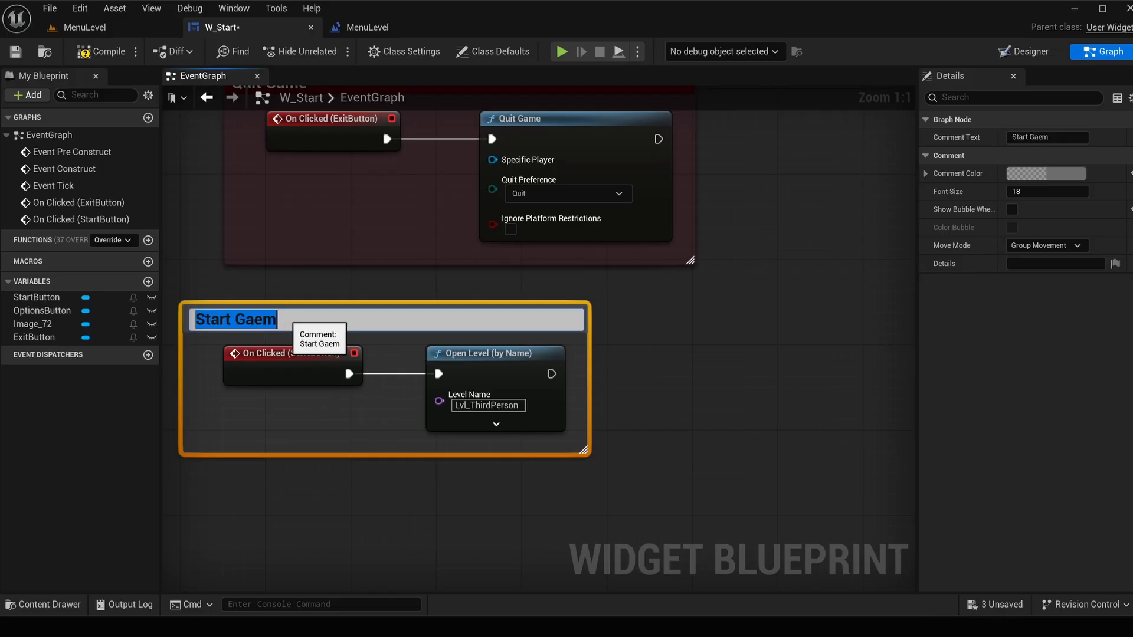
text(Start Game)
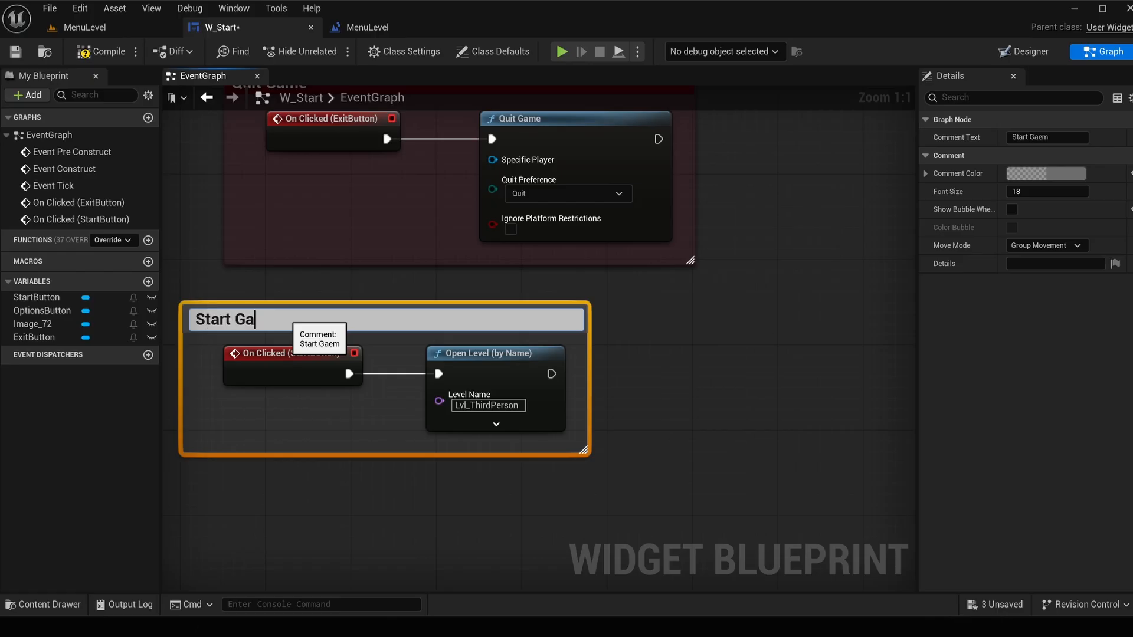
key(Return)
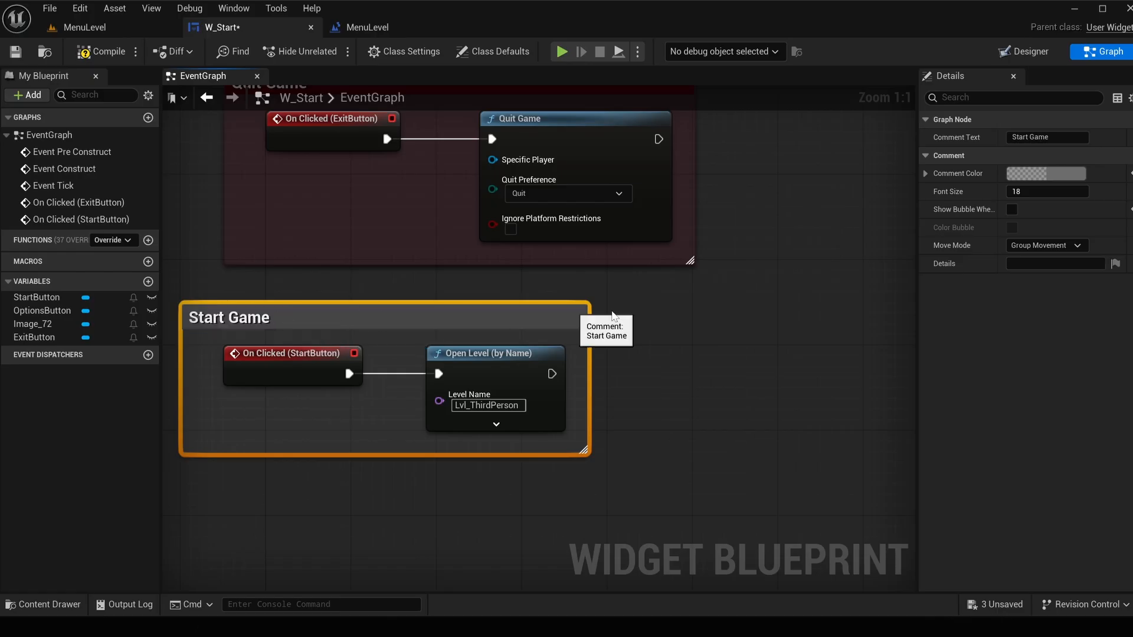
click(1082, 172)
drag(1132, 312, 1129, 331)
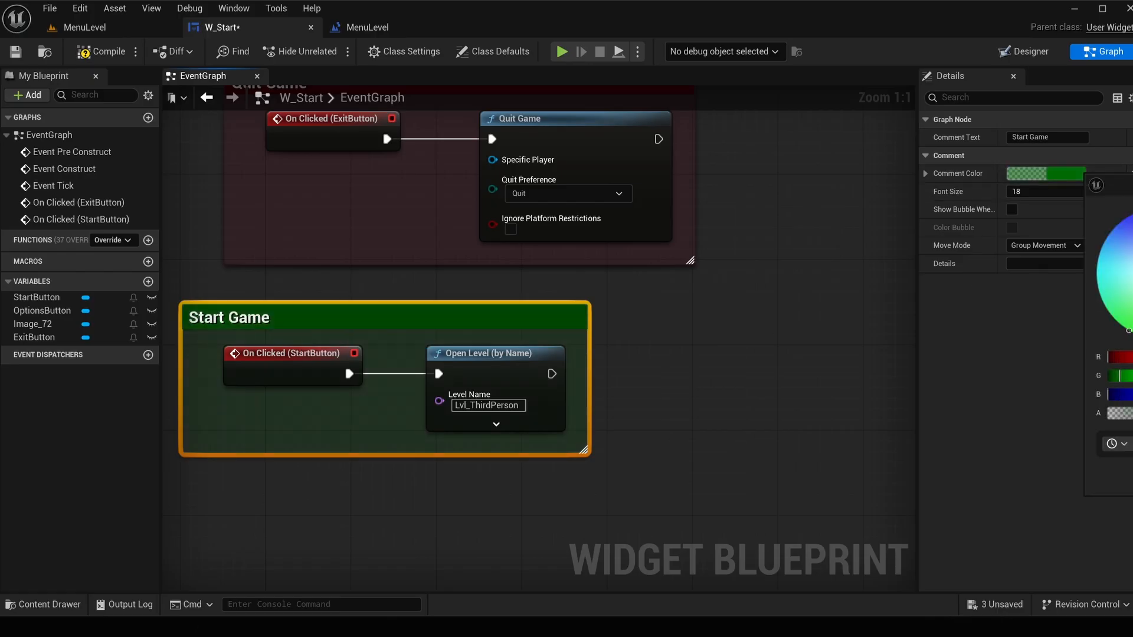
Step: Arrange the Start Game comment just below the disabled event nodes with the Quit Game comment beneath it, and compile and save W_Start
scroll(581, 351, down, 6)
drag(575, 284, 566, 478)
drag(574, 348, 587, 292)
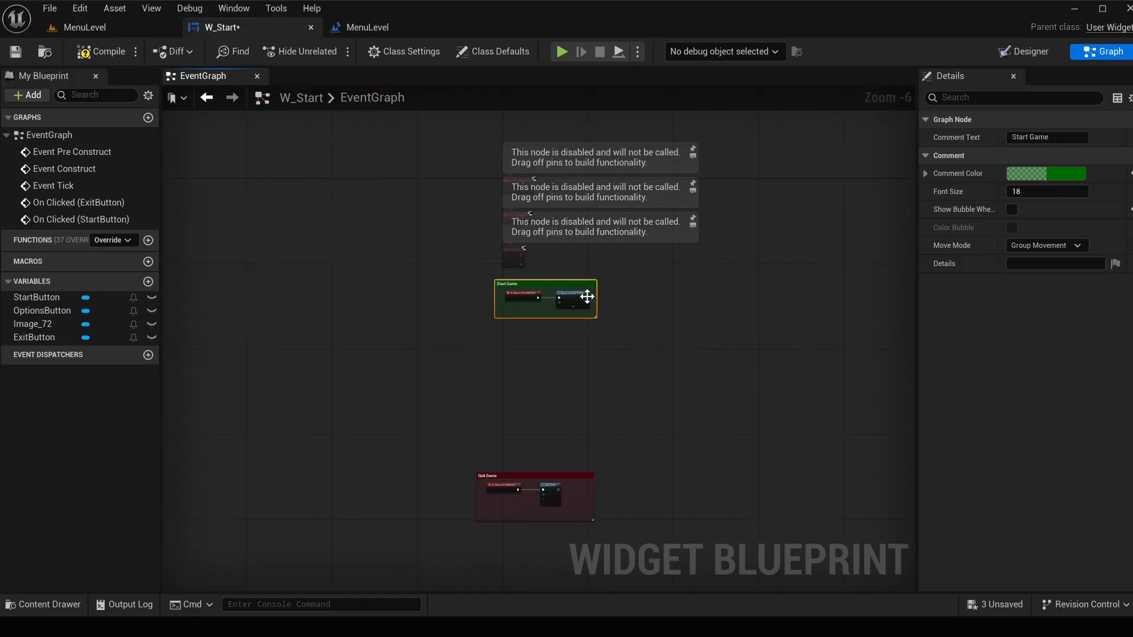
drag(566, 476, 580, 424)
click(328, 352)
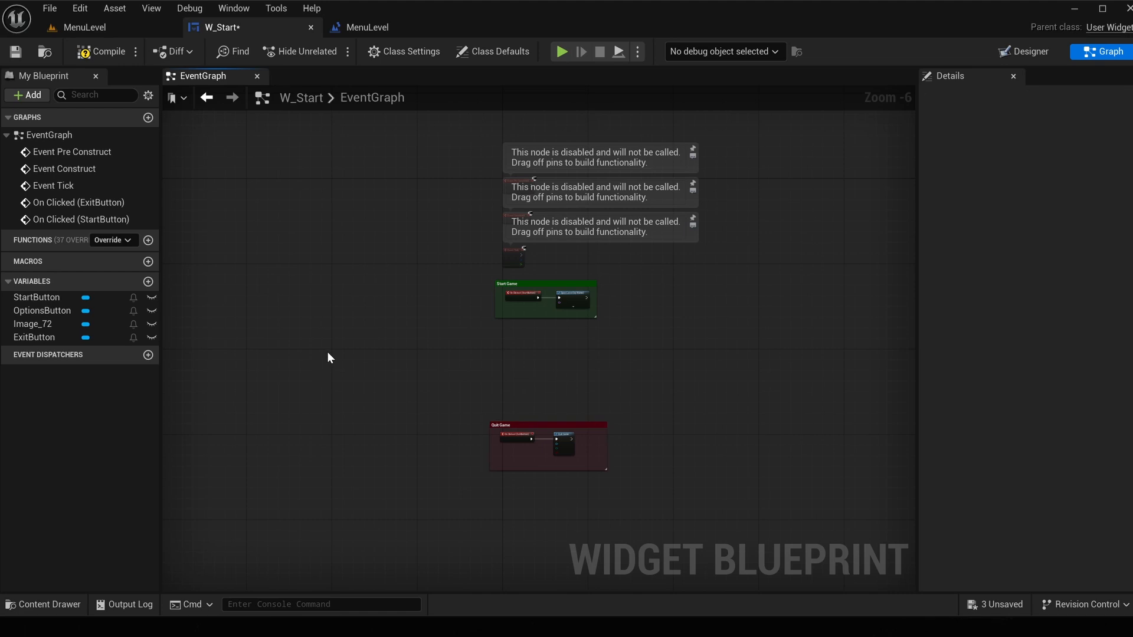
click(86, 54)
click(16, 52)
click(85, 28)
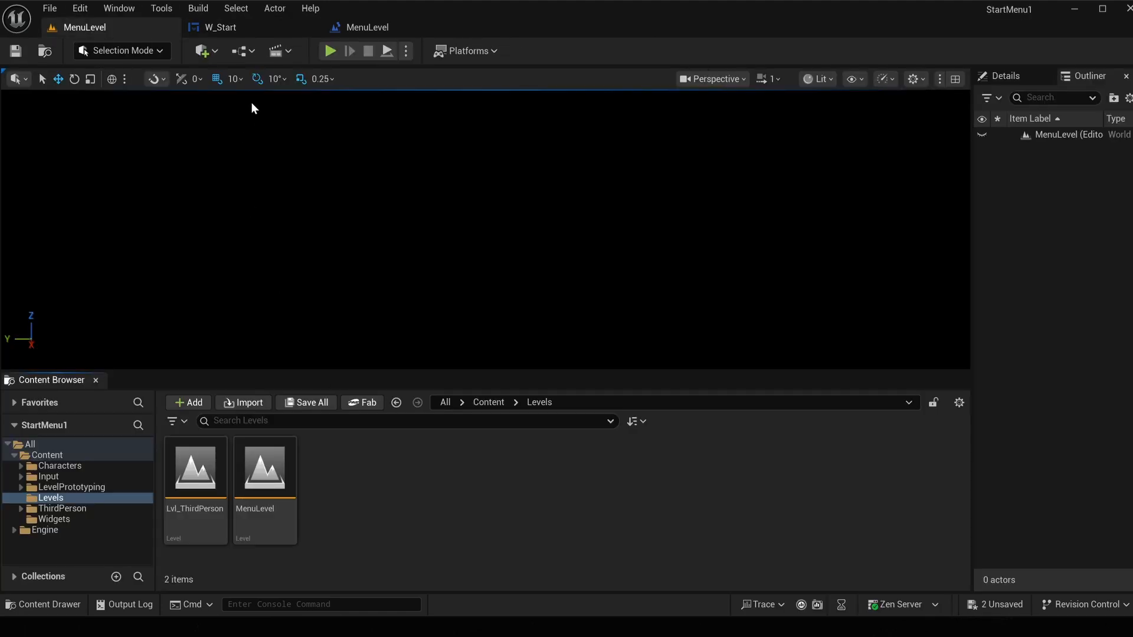
click(235, 27)
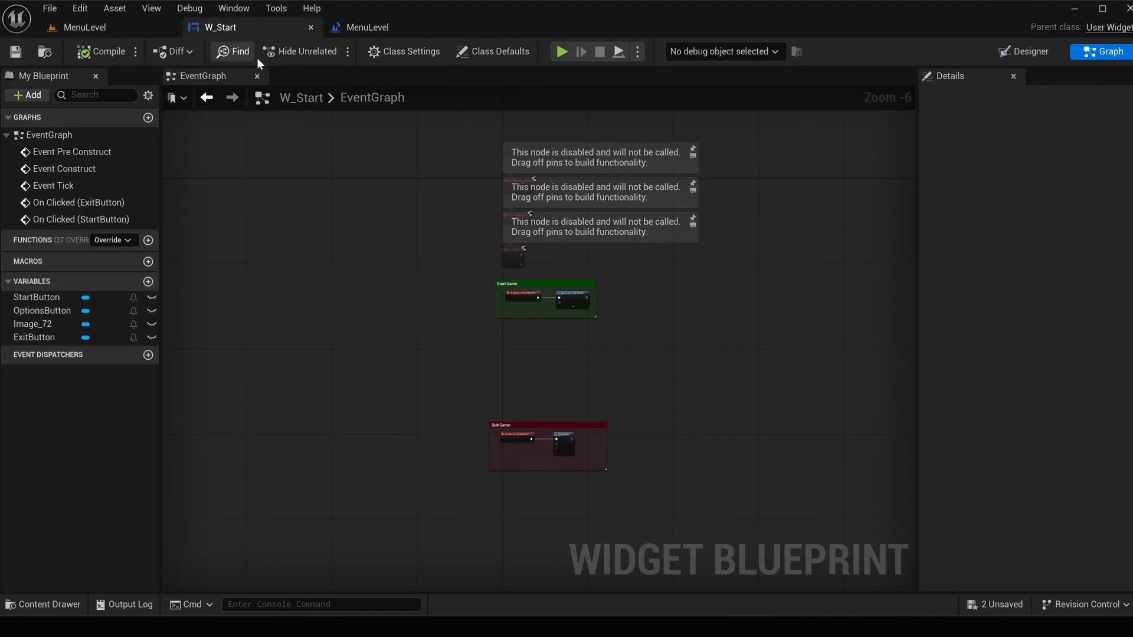
click(1014, 56)
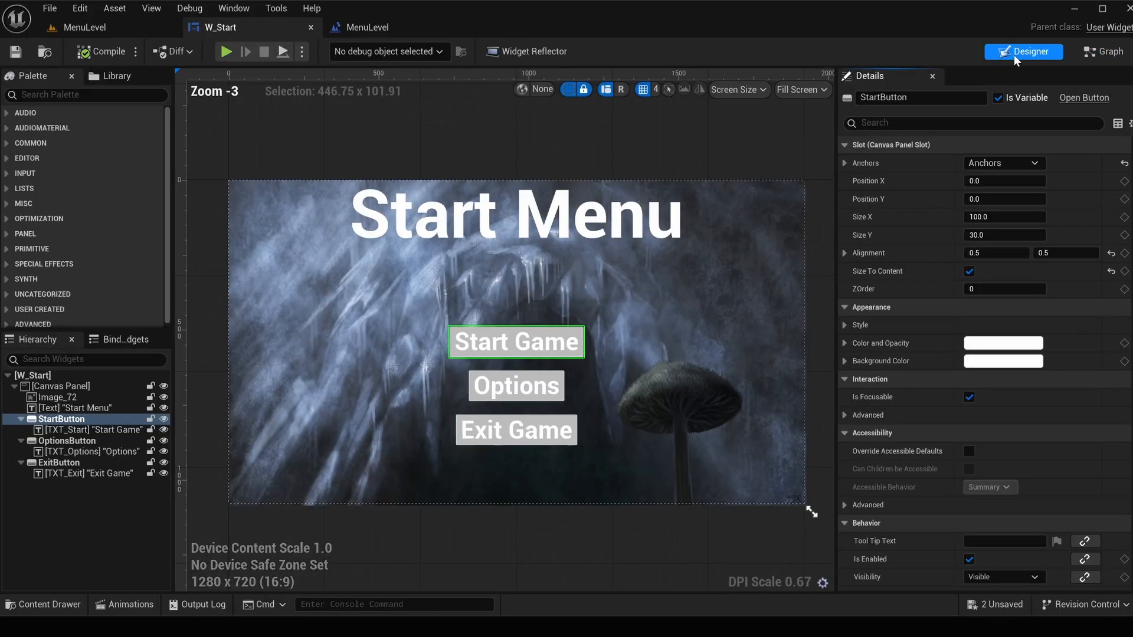
click(552, 396)
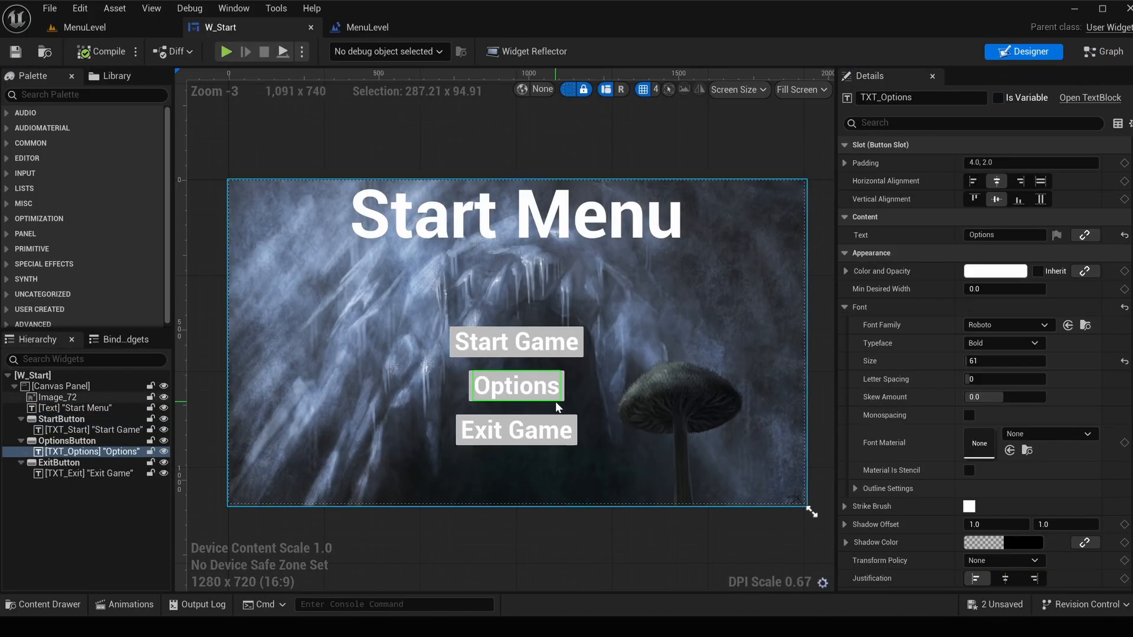
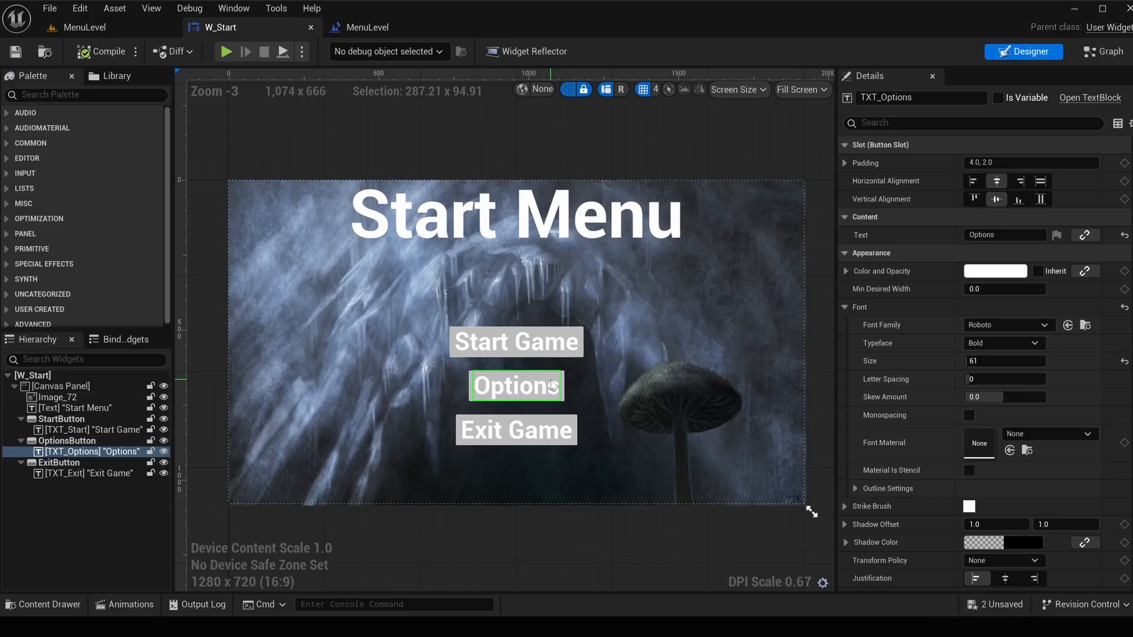
Step: Create a User Widget blueprint named W_Options in the project's Widgets folder
click(106, 26)
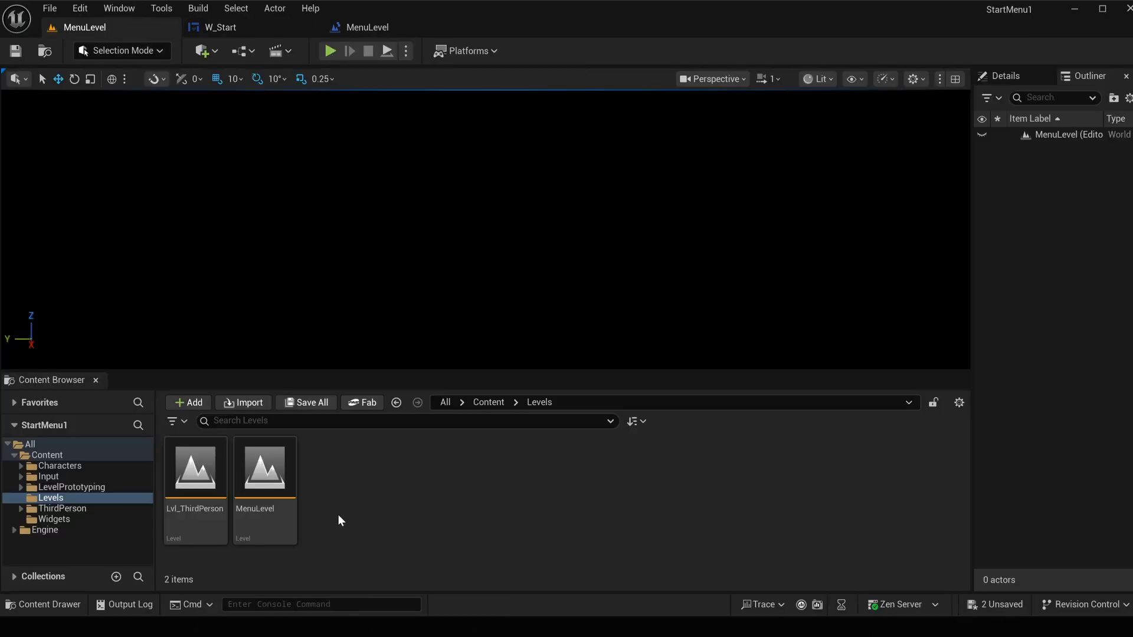
click(53, 520)
right_click(466, 511)
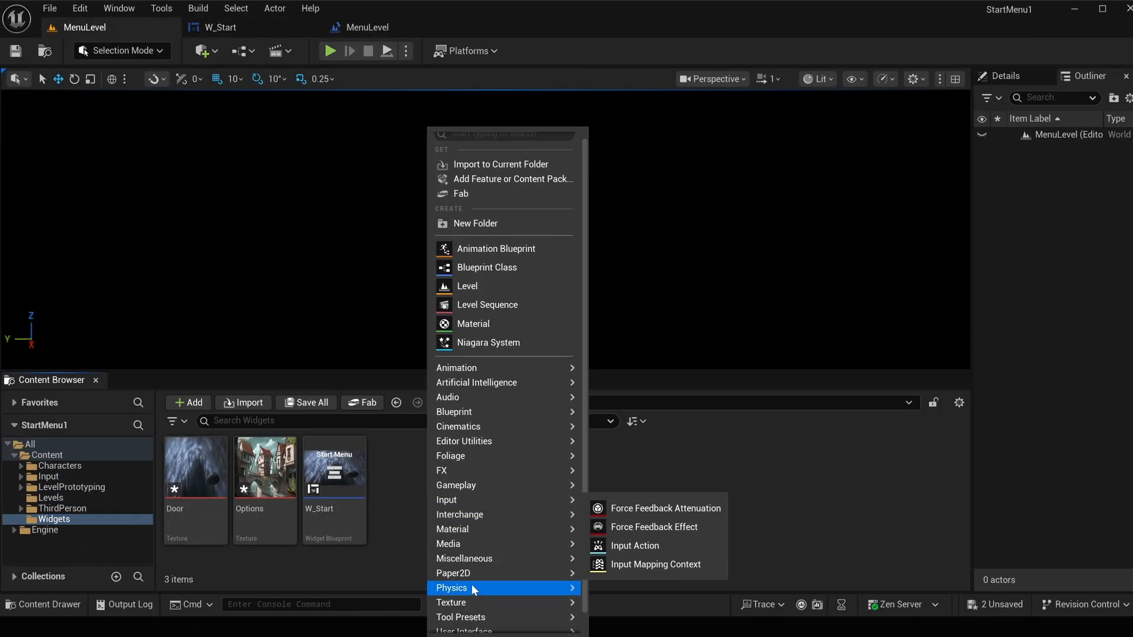
mouse_move(475, 611)
click(618, 604)
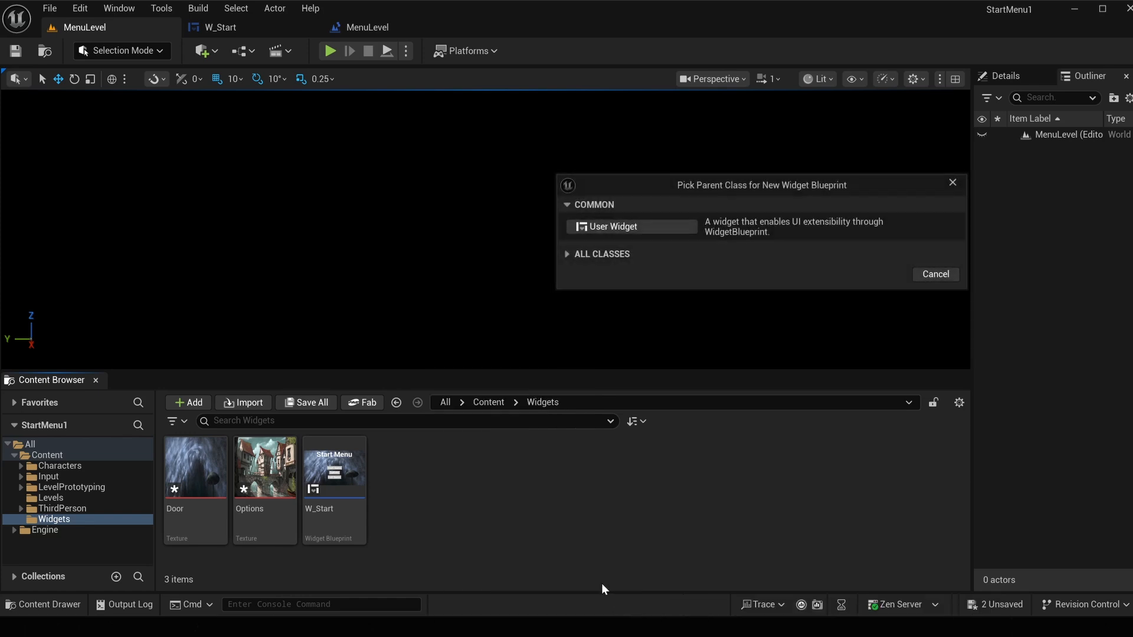
click(651, 227)
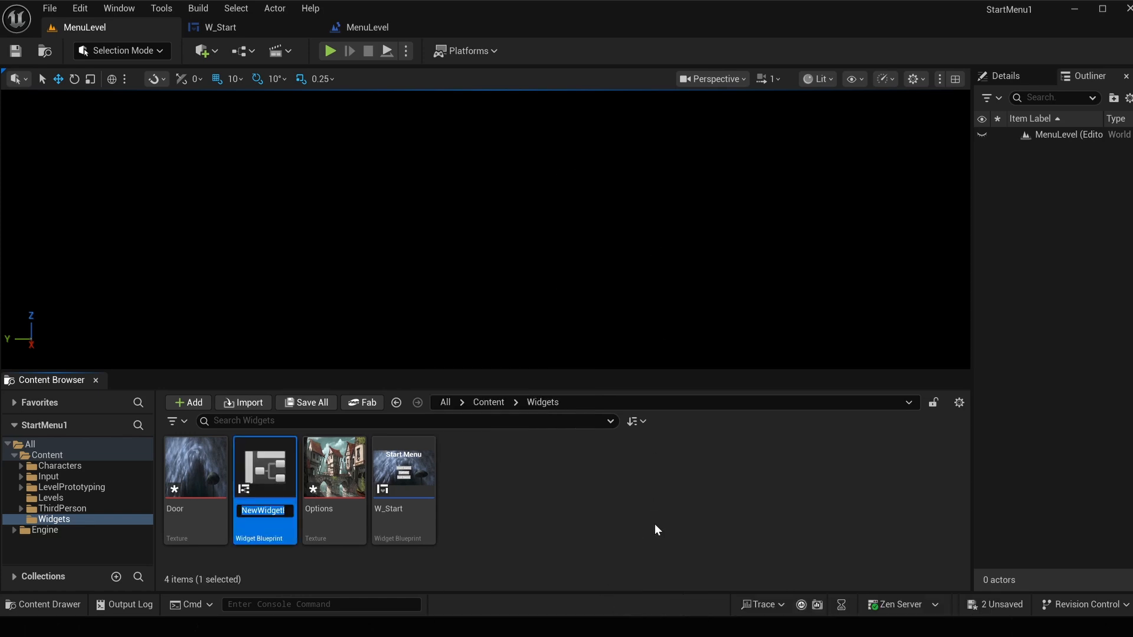
text(W_Options)
key(Return)
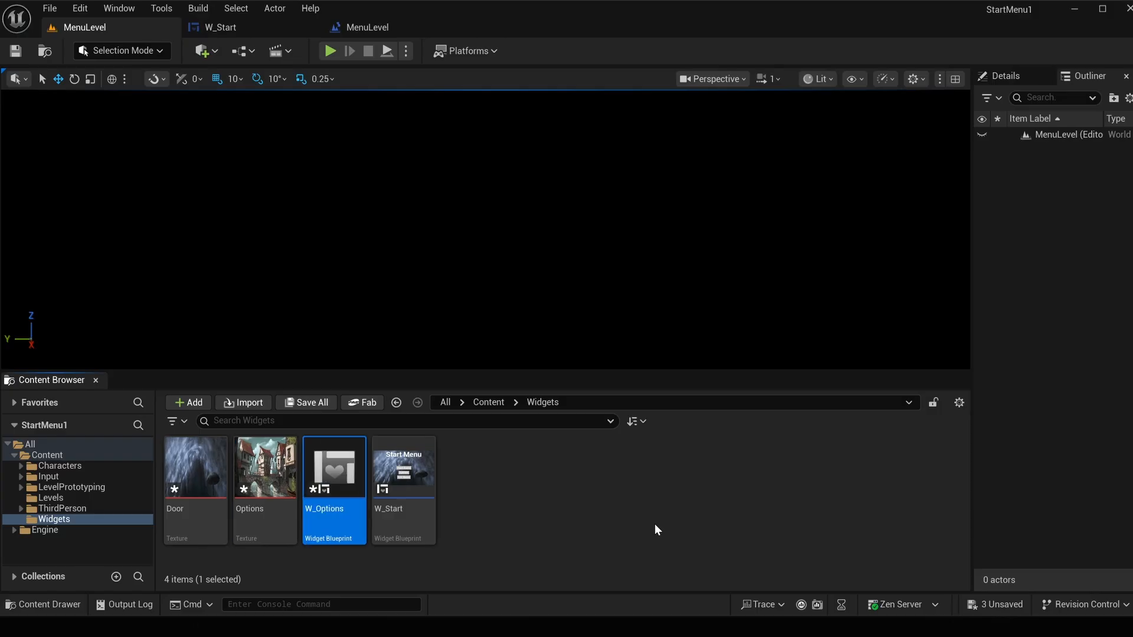
Step: Open W_Options in the widget editor and add a Canvas Panel as its root
double_click(341, 469)
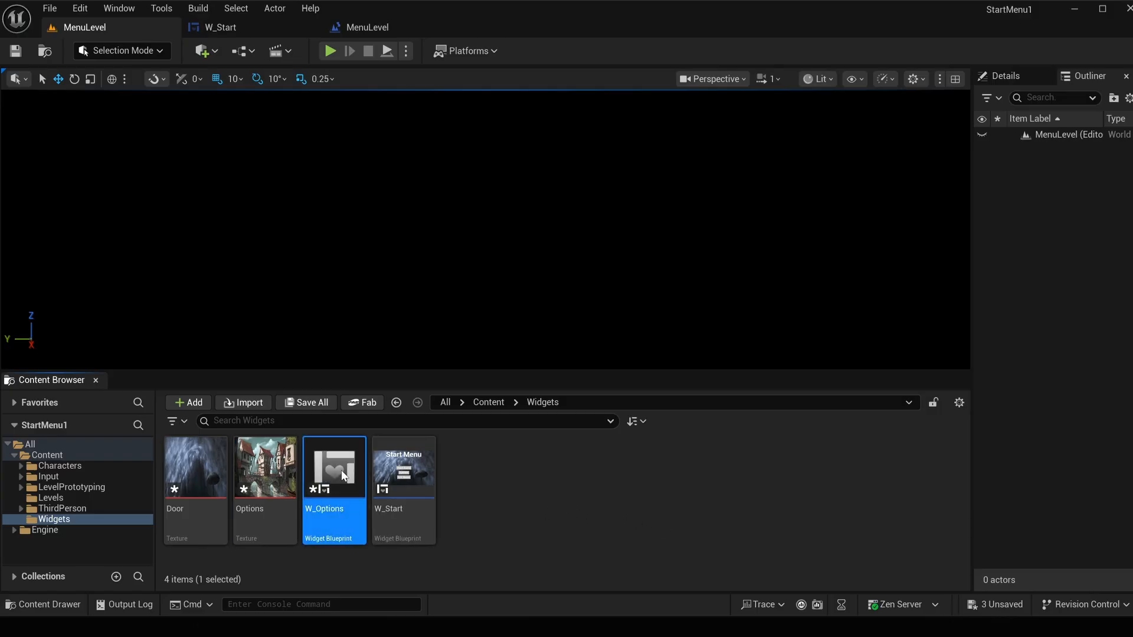
key(ctrl+f)
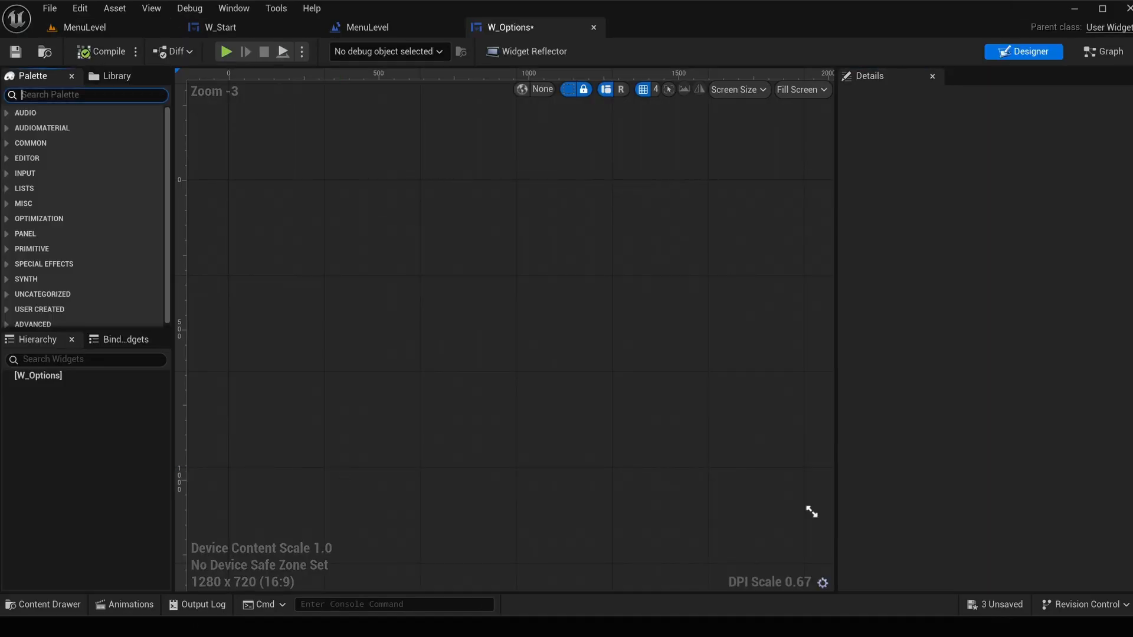
text(can)
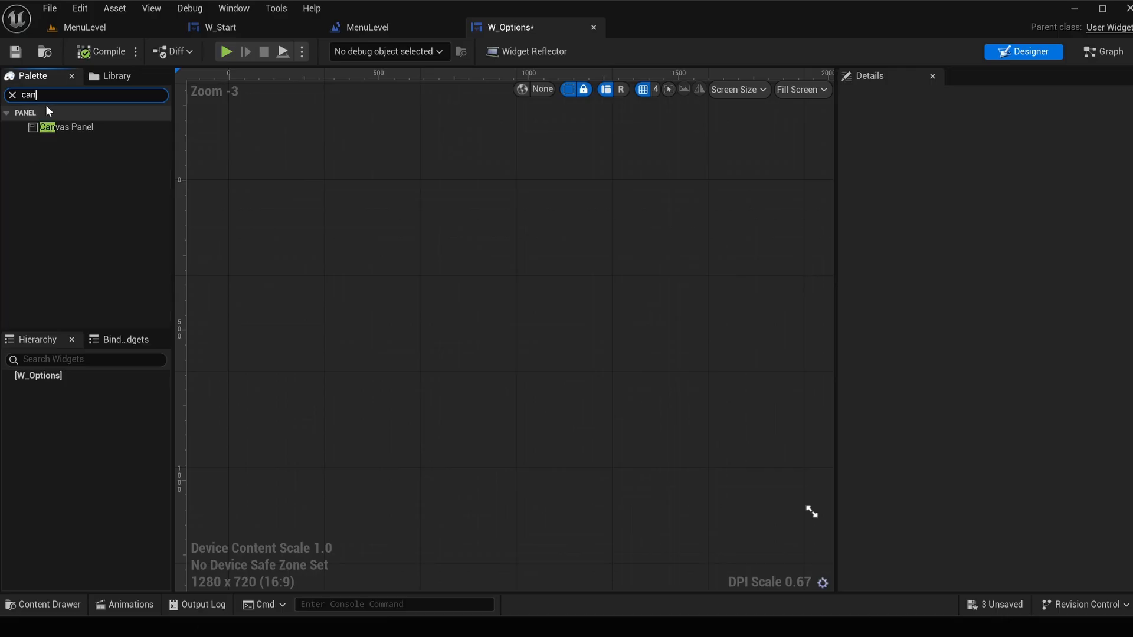
click(57, 127)
drag(41, 127, 57, 377)
click(53, 385)
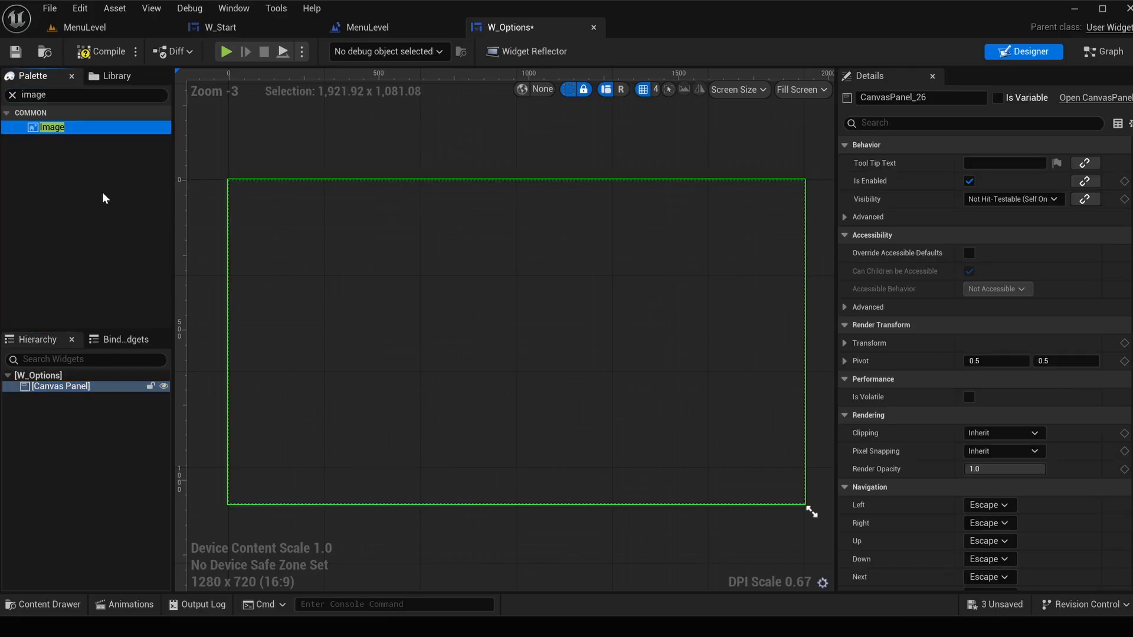
Step: Add an Image showing the Options texture to the Canvas Panel and stretch it over the whole canvas, about 1934 by 1089
drag(52, 127, 56, 385)
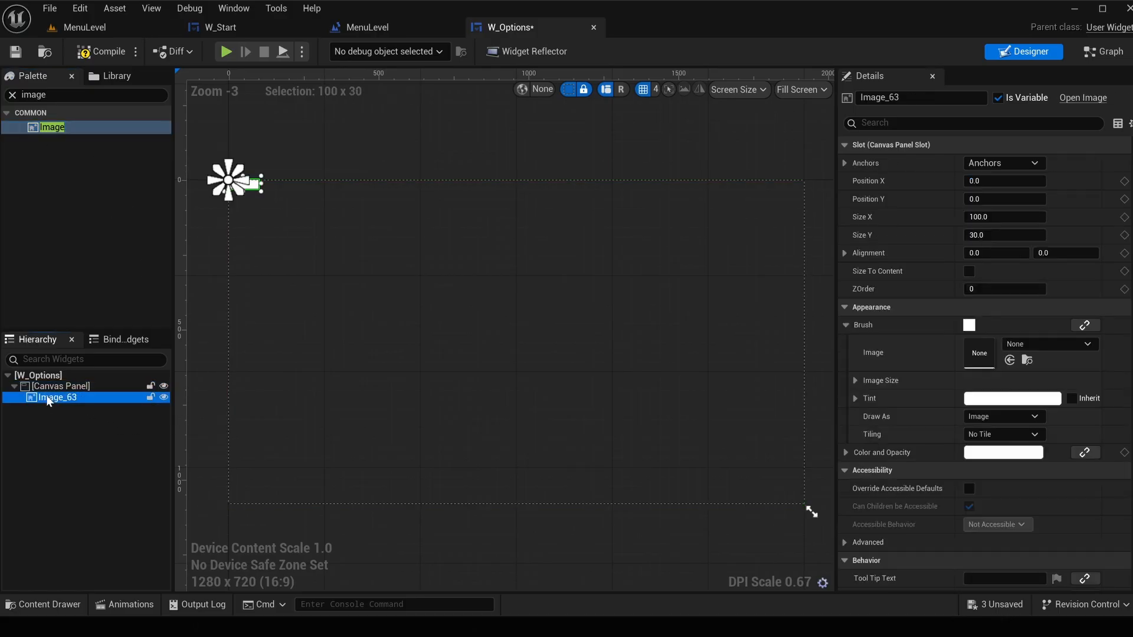
click(1047, 344)
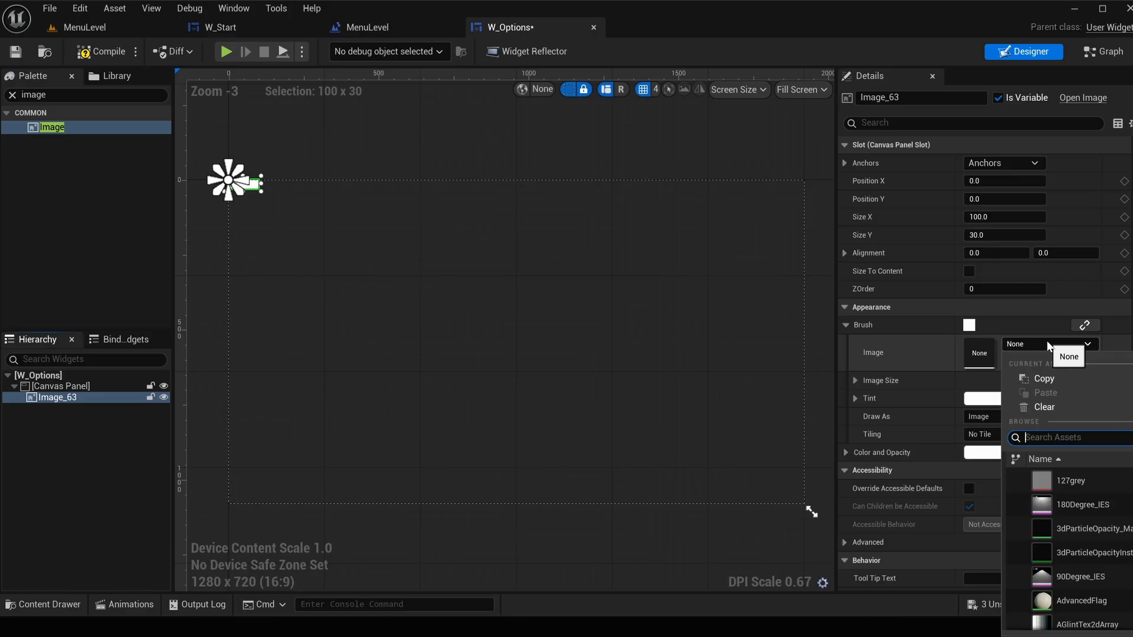
text(options)
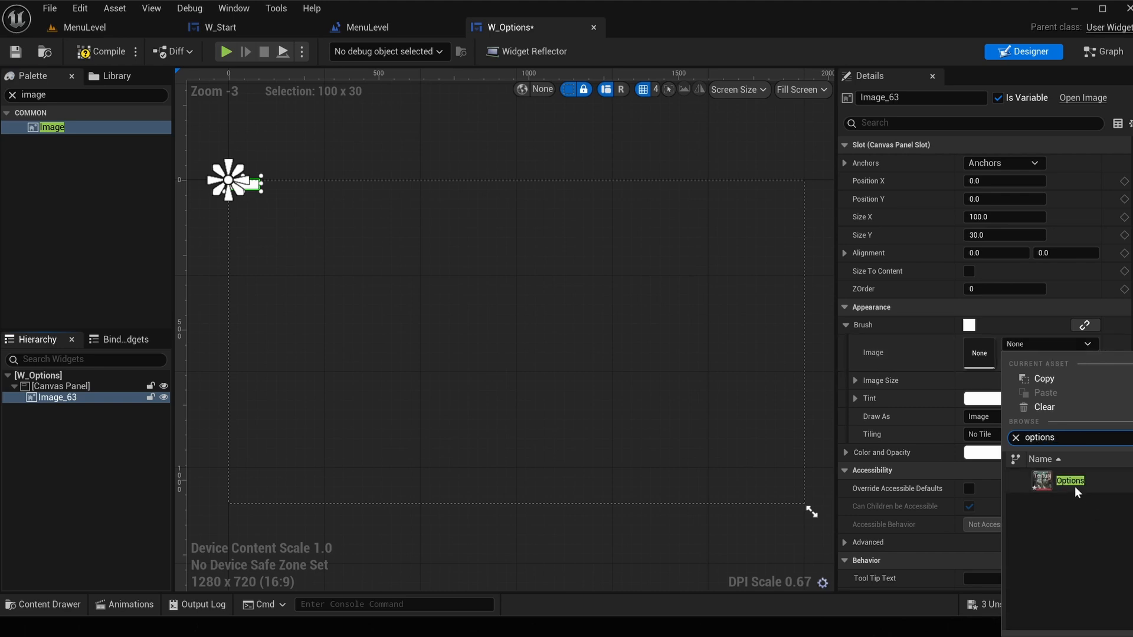
click(1056, 481)
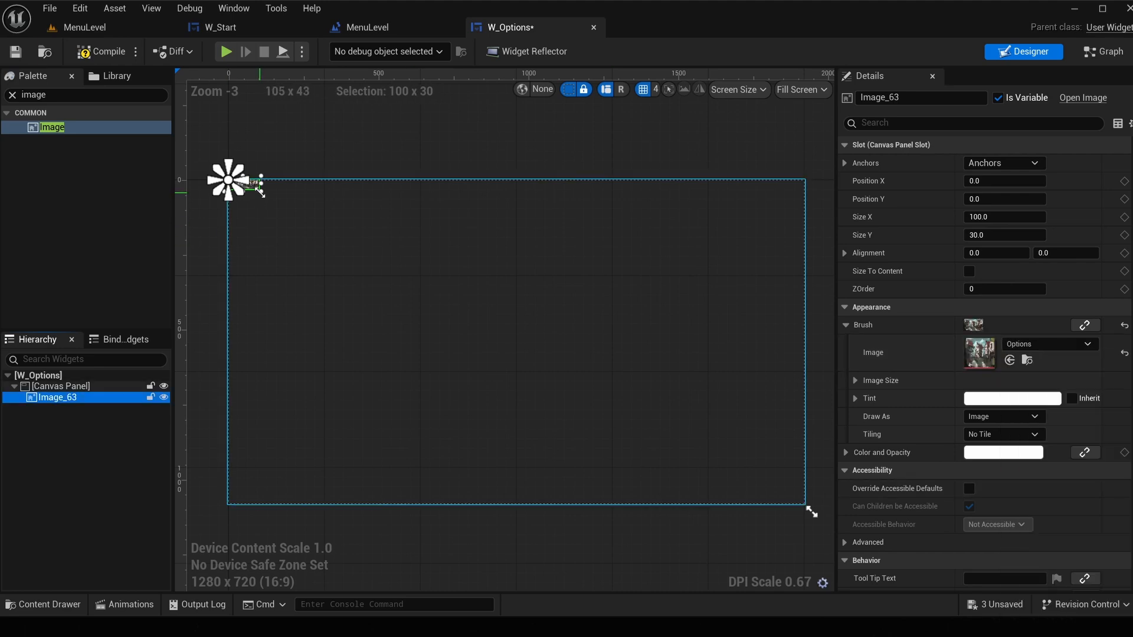
drag(261, 191, 810, 508)
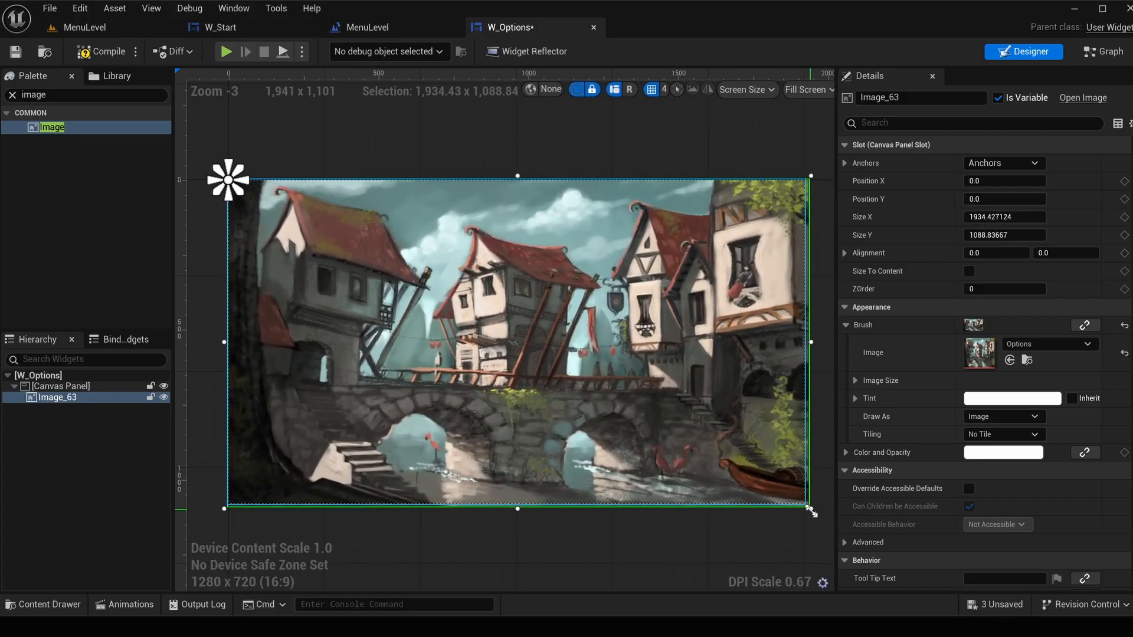
Step: Add a Text widget to the Canvas Panel, placed after the background image in the hierarchy
click(88, 95)
text(text)
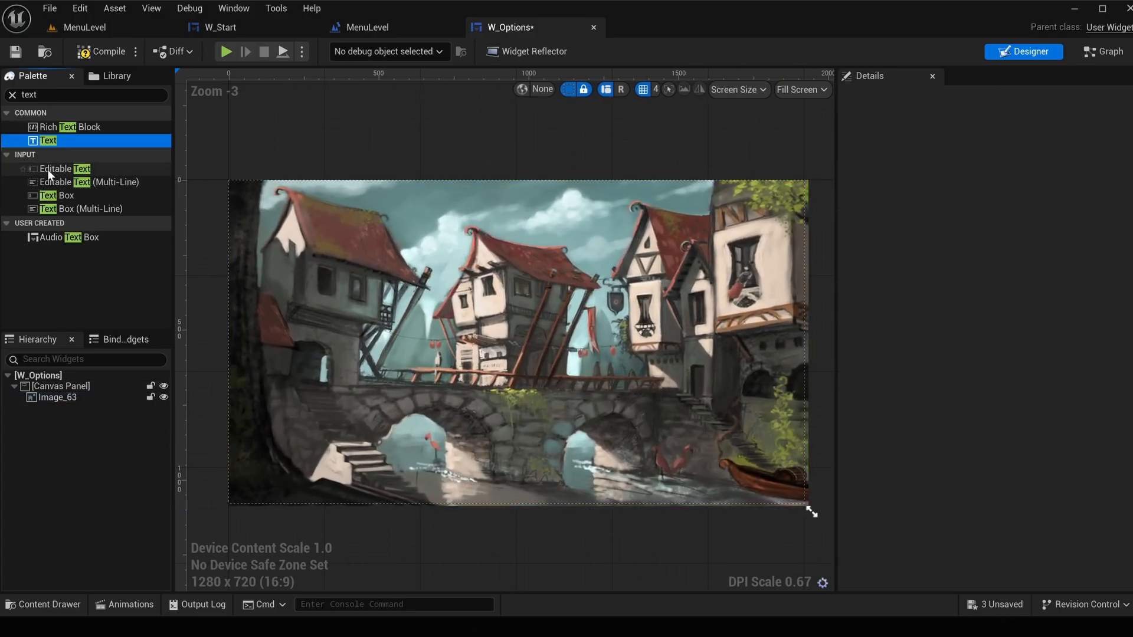
click(44, 141)
drag(118, 277, 57, 388)
click(56, 399)
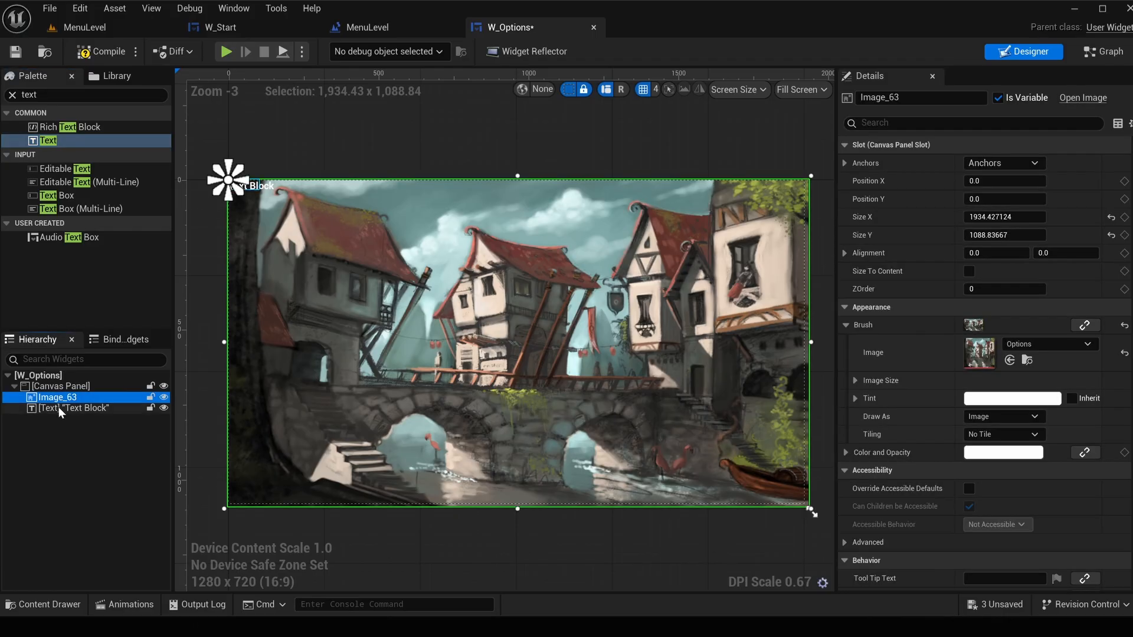
click(65, 408)
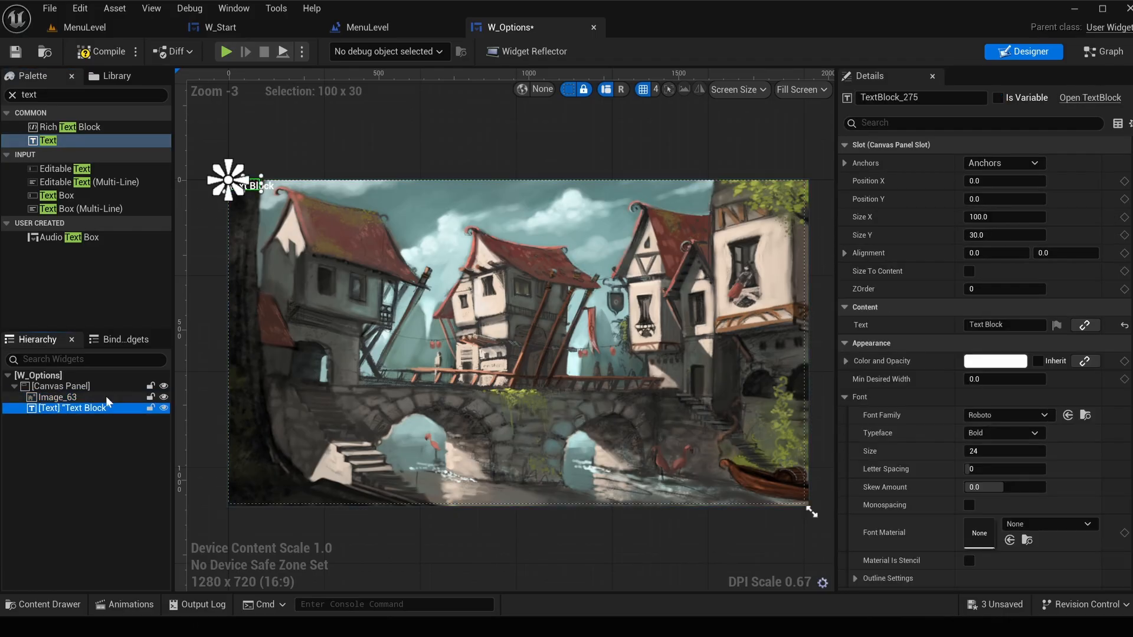
Step: Set the text block's text to Options and its font size to 290, and compile and save W_Options
click(1021, 324)
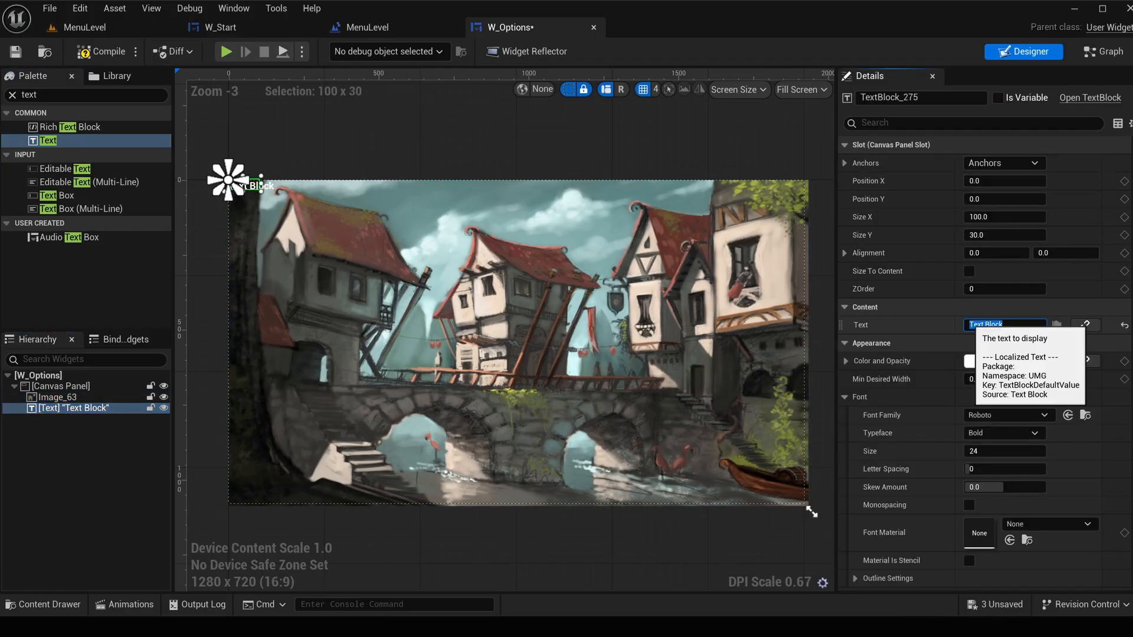
text(On)
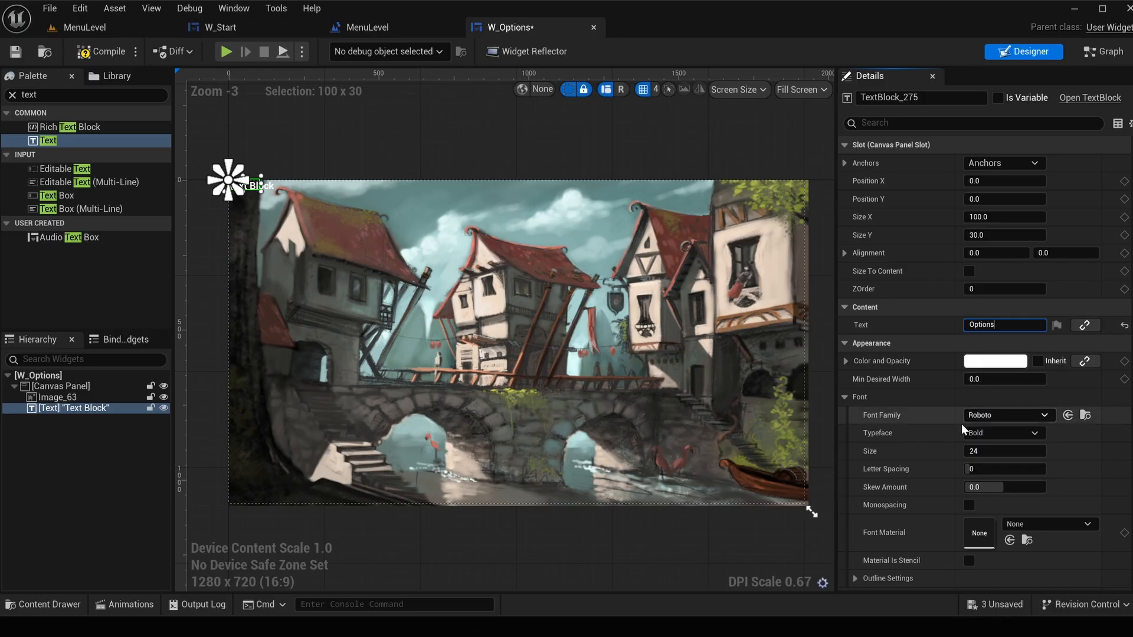
click(1003, 451)
text(253)
key(Return)
drag(1003, 451, 1006, 451)
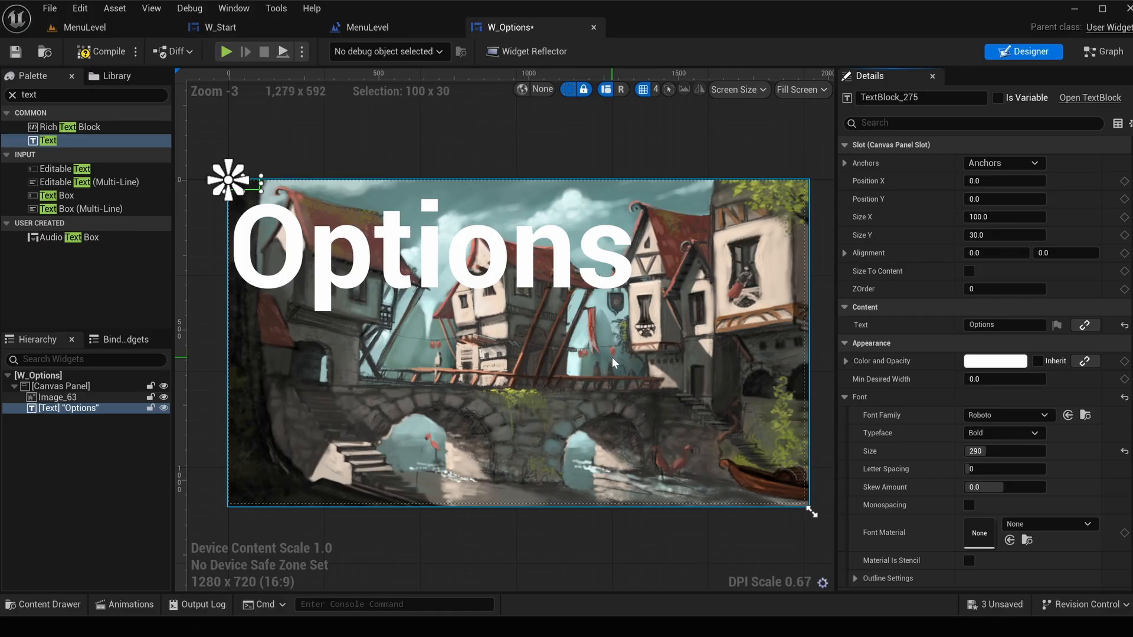
click(98, 52)
click(16, 53)
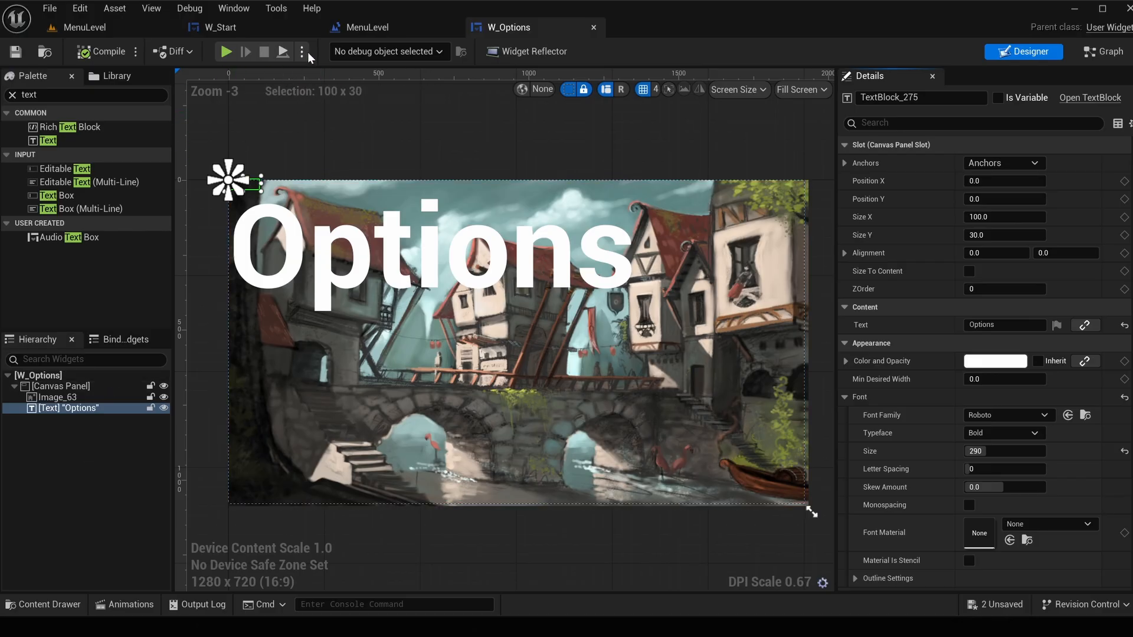
Step: Add an On Clicked event for OptionsButton in W_Start and place it below the Quit Game comment in the event graph
click(232, 28)
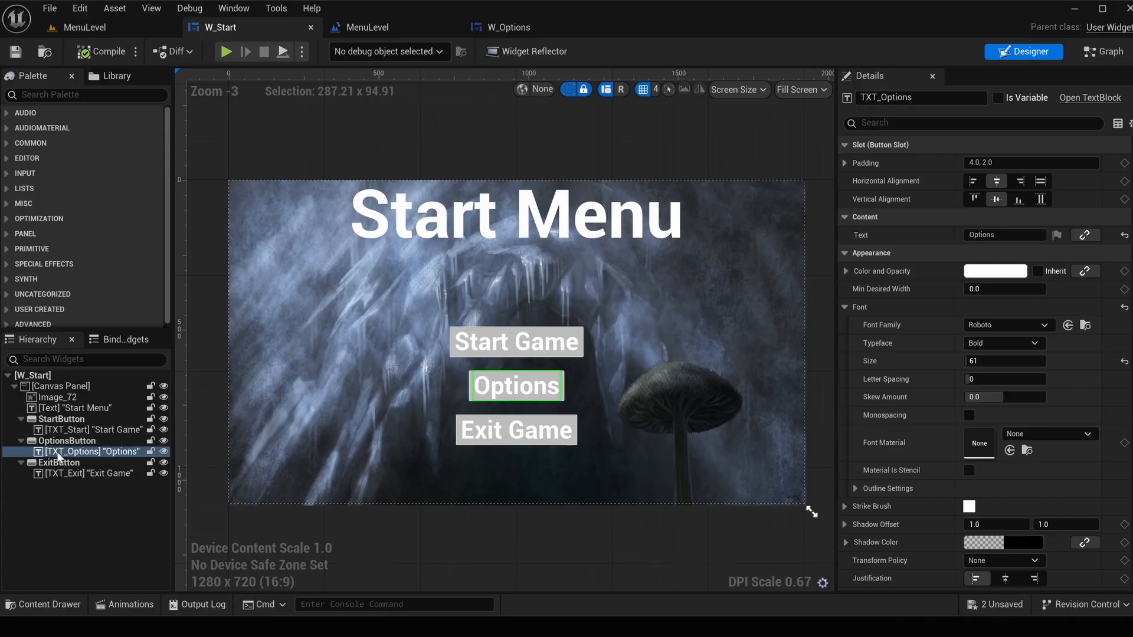
scroll(929, 282, down, 10)
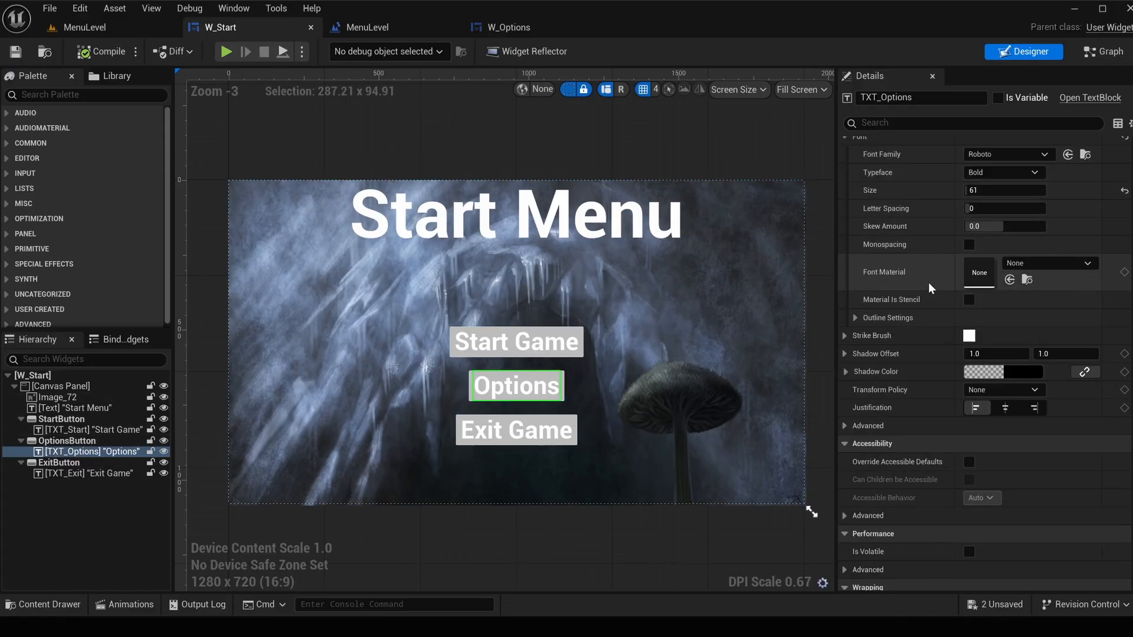
scroll(956, 325, down, 4)
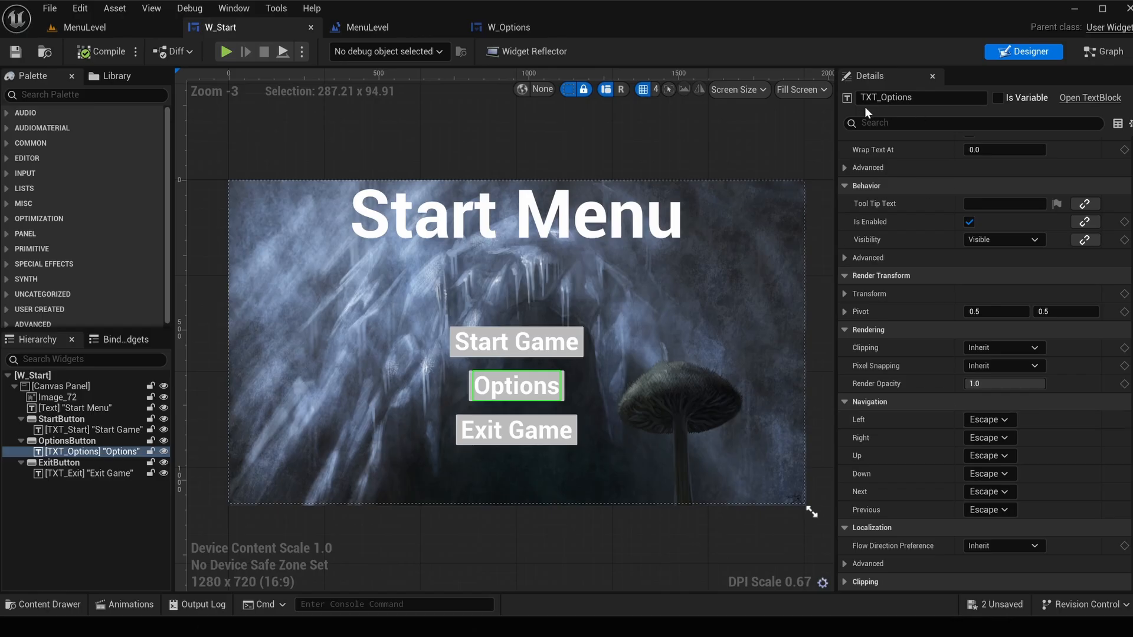
click(66, 440)
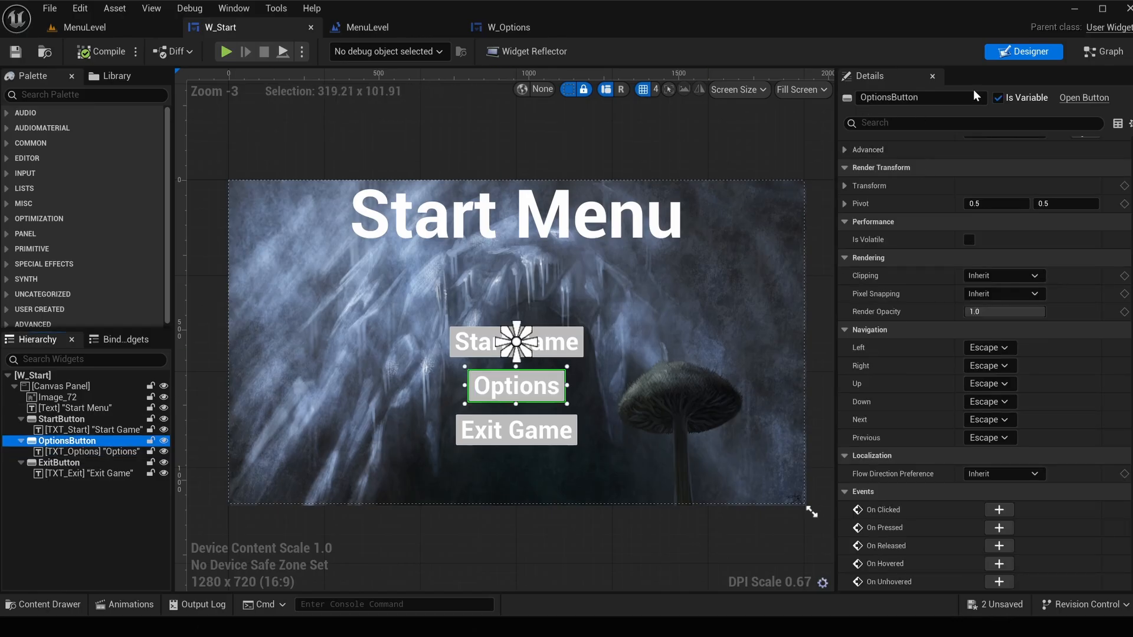
click(977, 97)
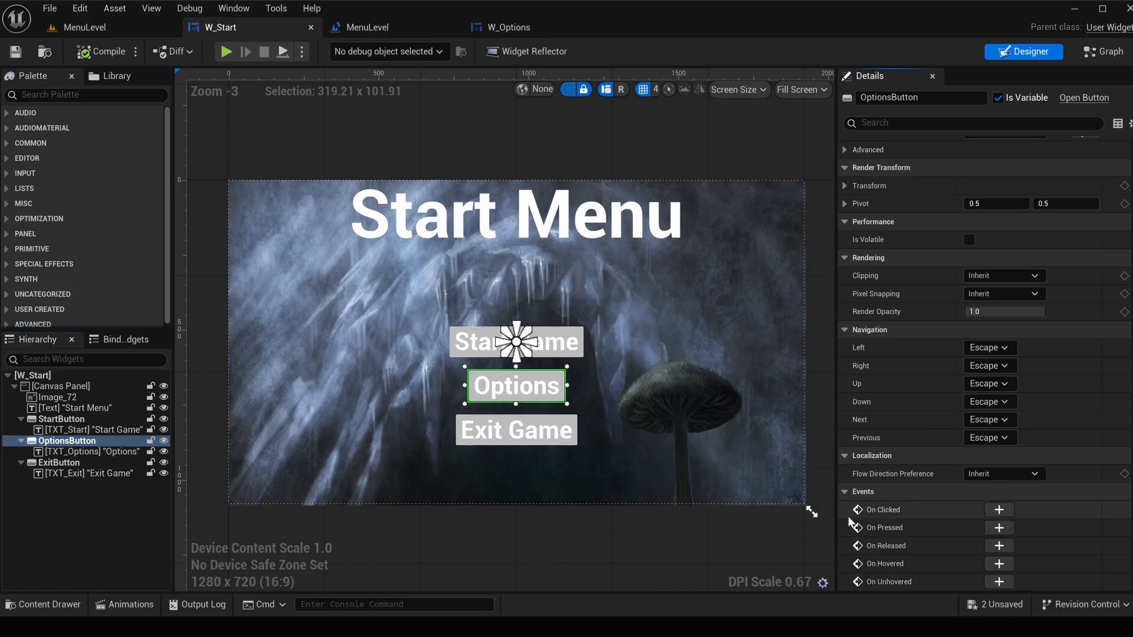
click(994, 511)
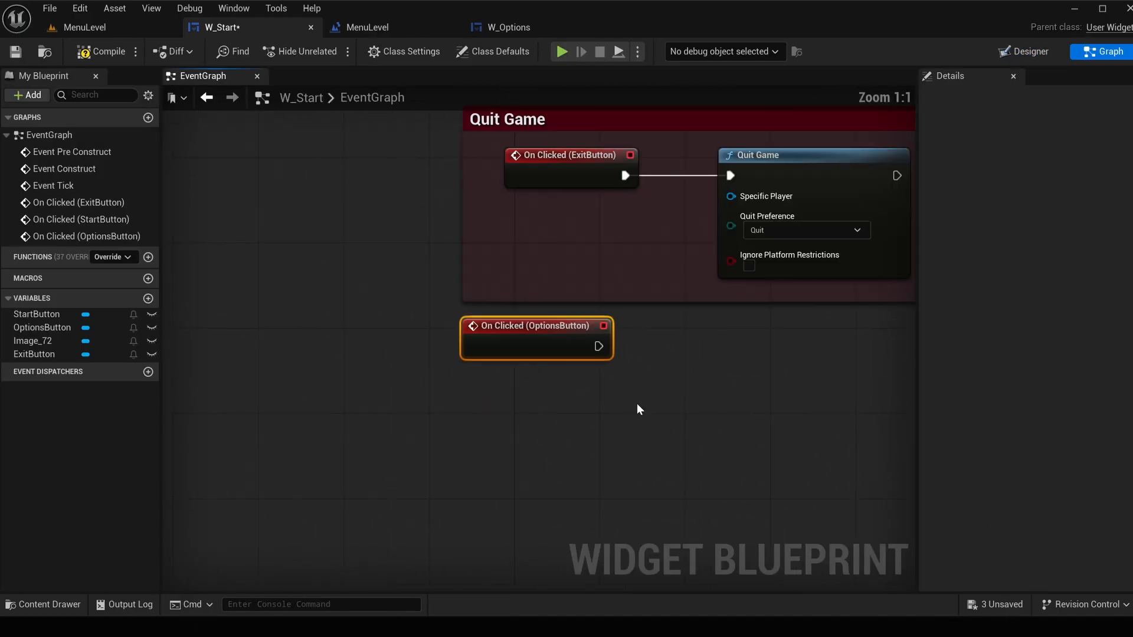
scroll(579, 395, down, 3)
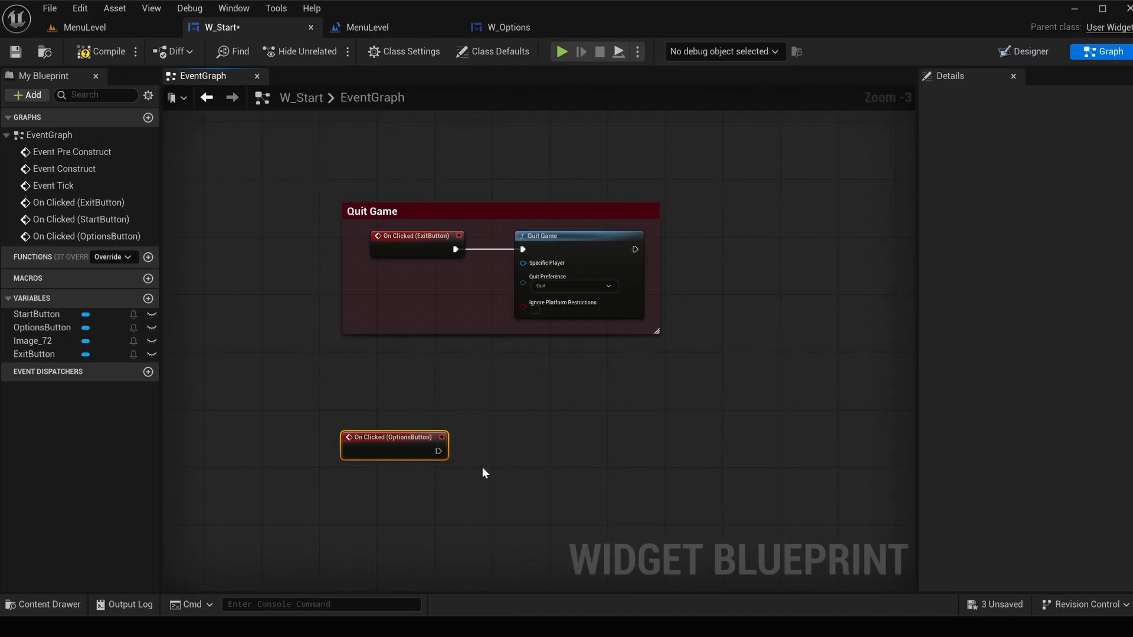
Step: Add a Remove from Parent node run by the OptionsButton clicked event and align it with the event
right_drag(563, 440, 498, 442)
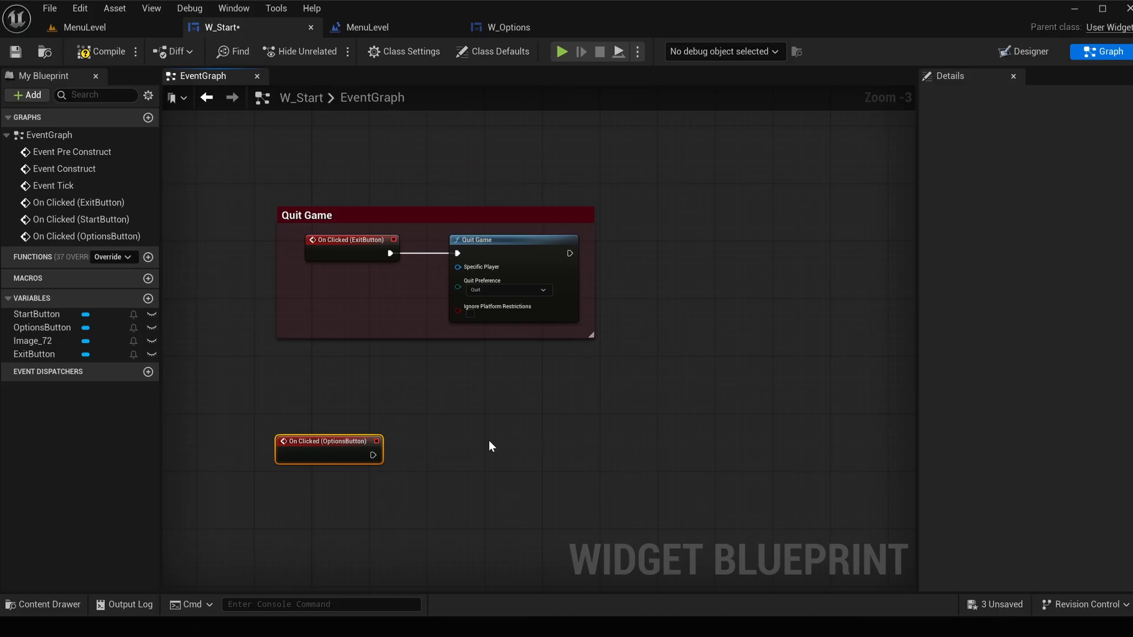
drag(373, 454, 447, 455)
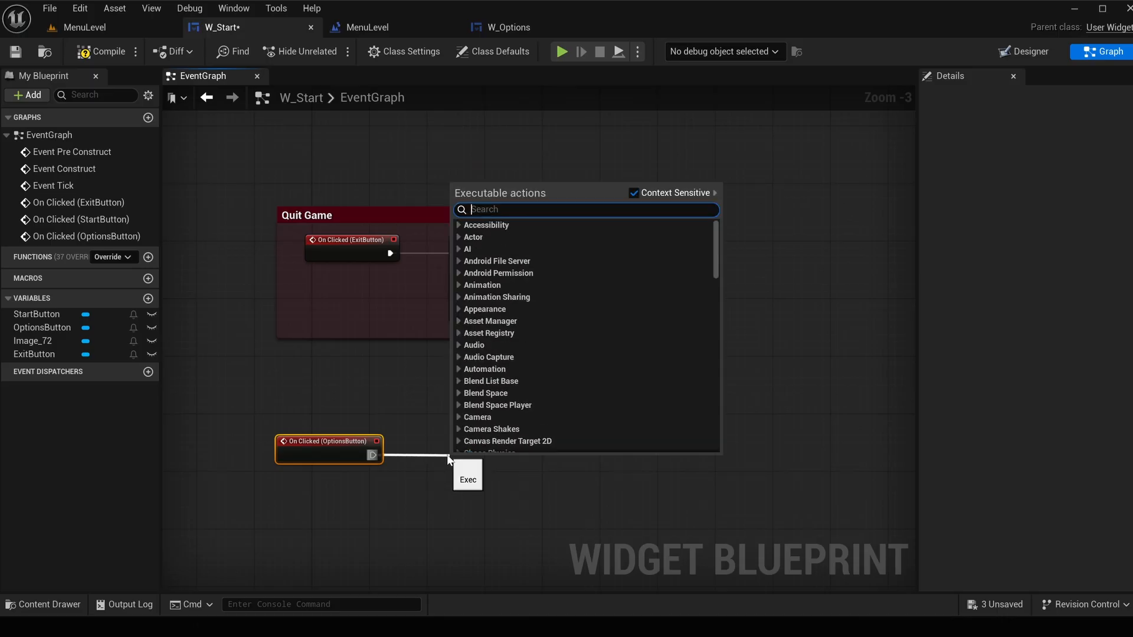
text(remove from )
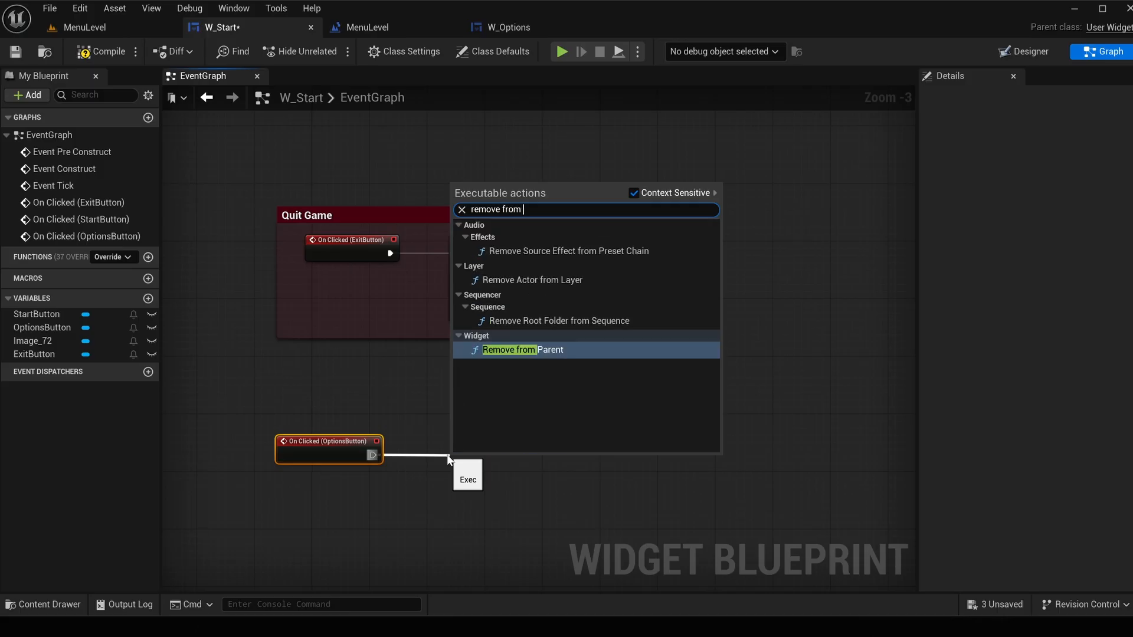
text(pa)
key(Return)
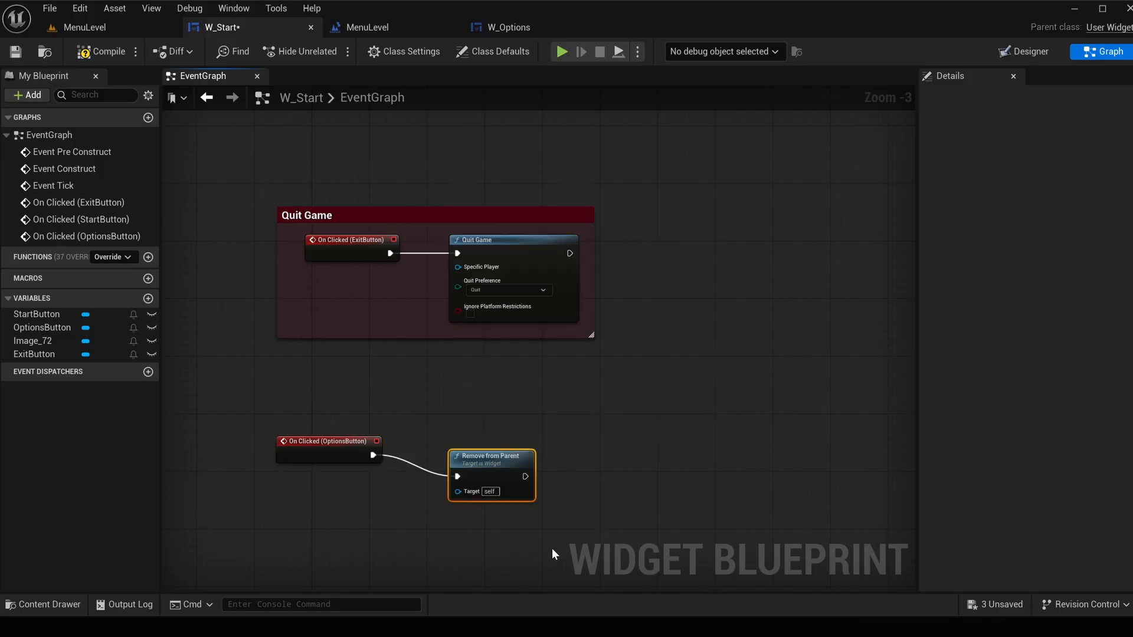
click(493, 437)
Step: Add a Create Widget node after Remove from Parent, with its class set to W_Options
right_drag(580, 459, 559, 458)
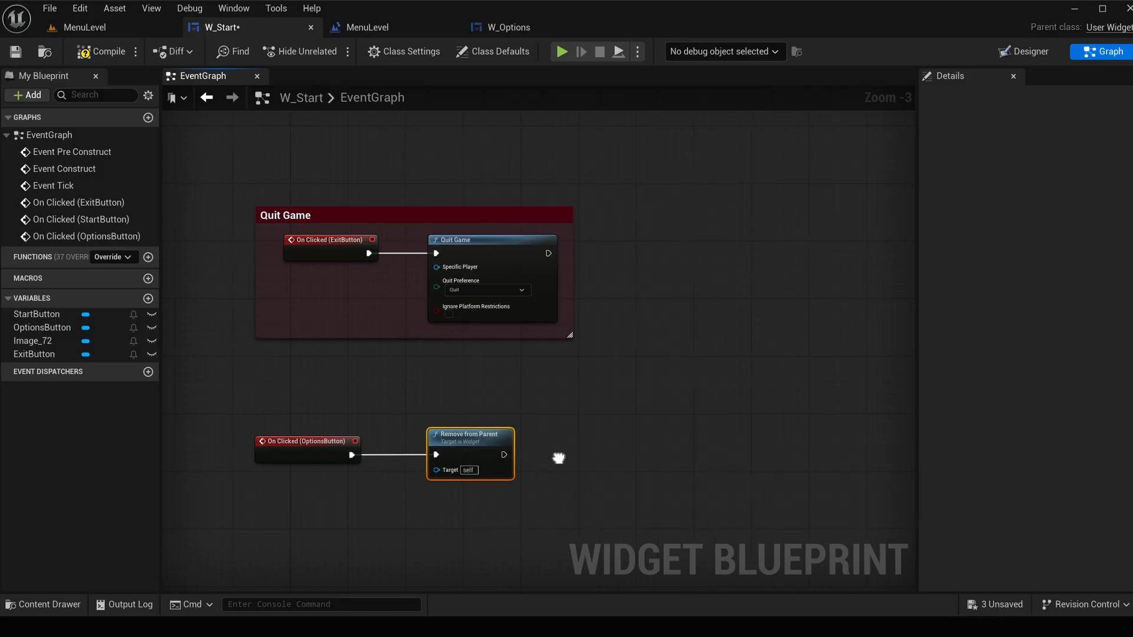
drag(503, 455, 541, 455)
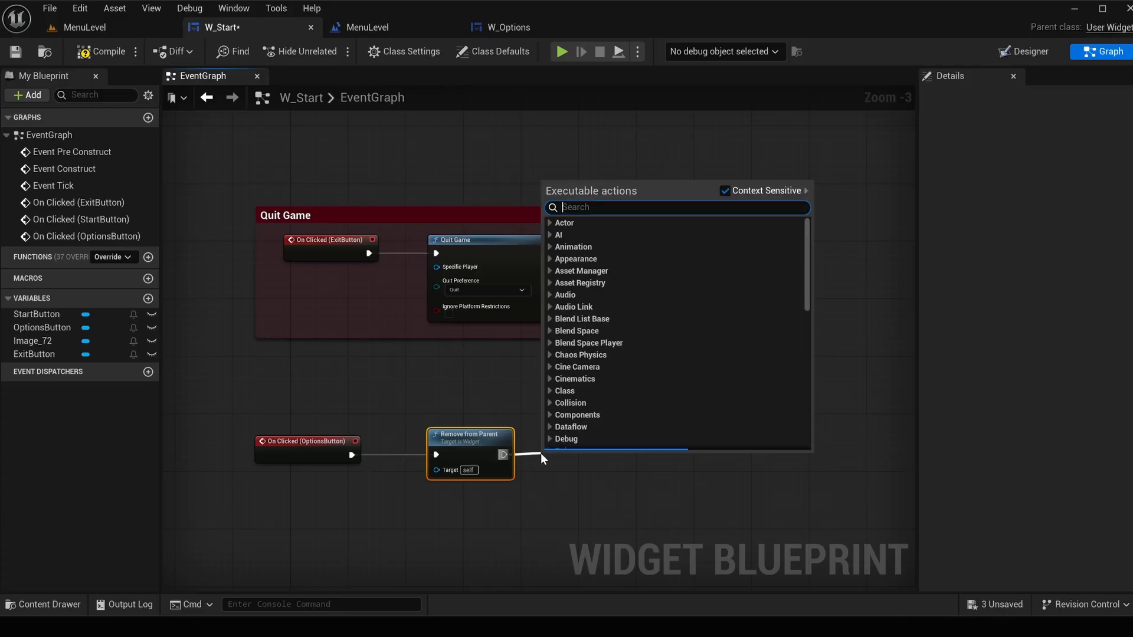
text(create wid)
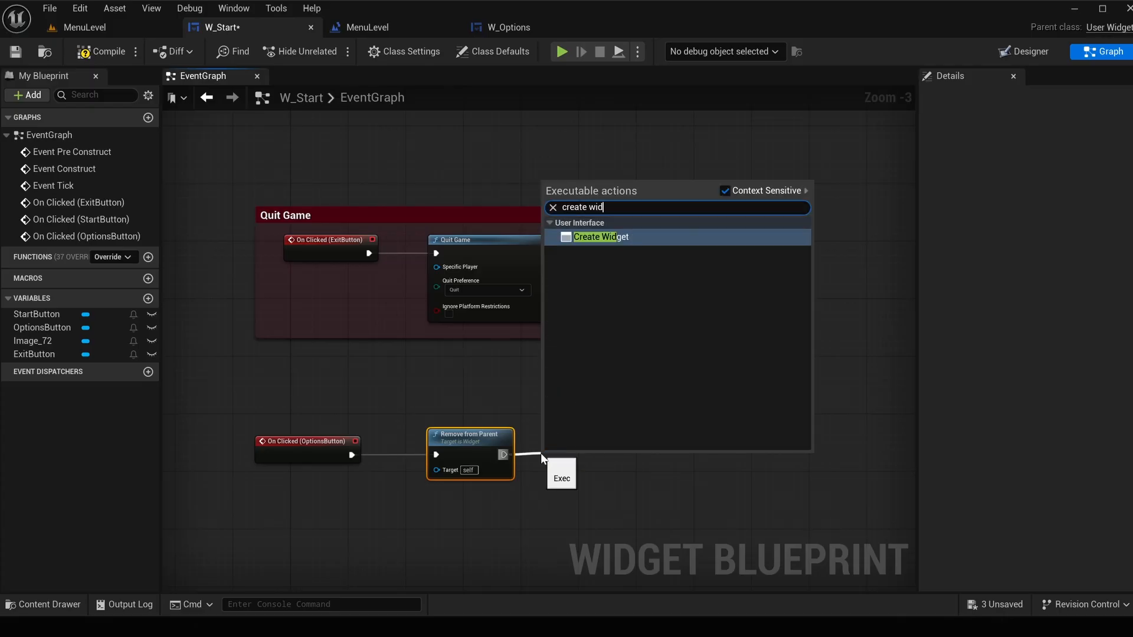
key(Return)
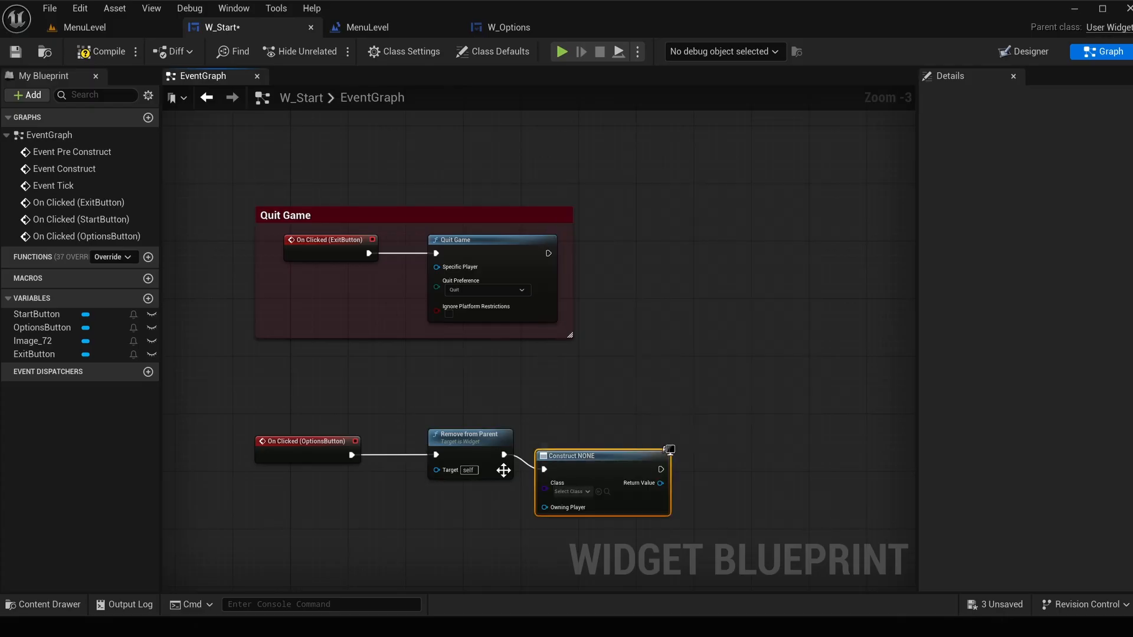
drag(586, 470, 612, 460)
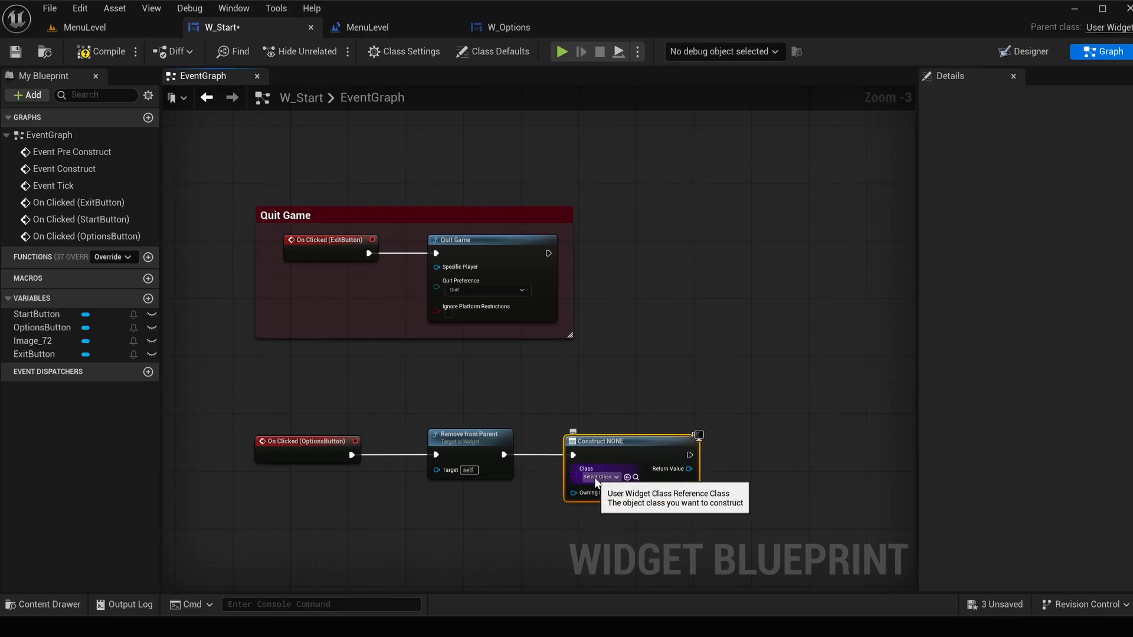
click(608, 483)
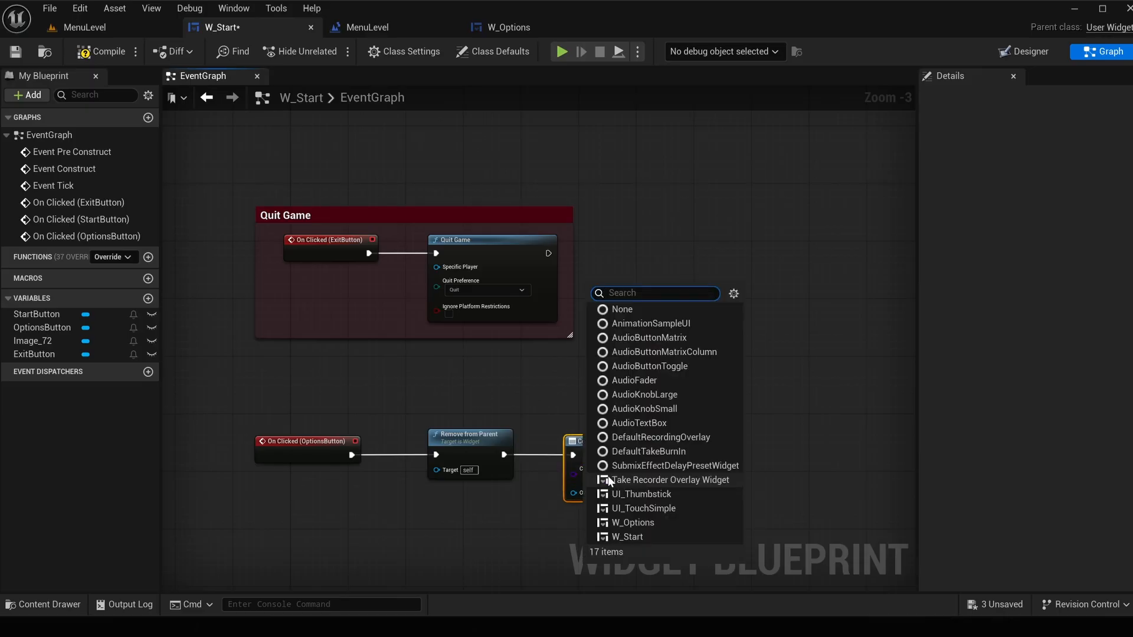
click(627, 523)
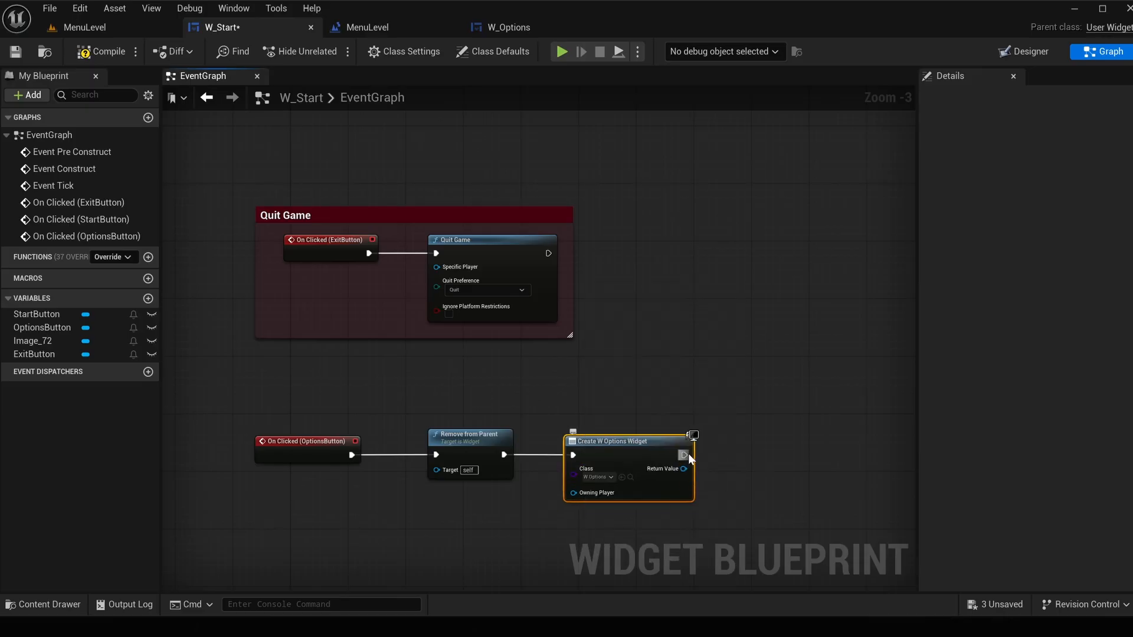
Step: Add an Add to Viewport node after Create Widget, with the Return Value wired to its Target, and compile and save W_Start
drag(684, 455, 736, 452)
text(add to vi)
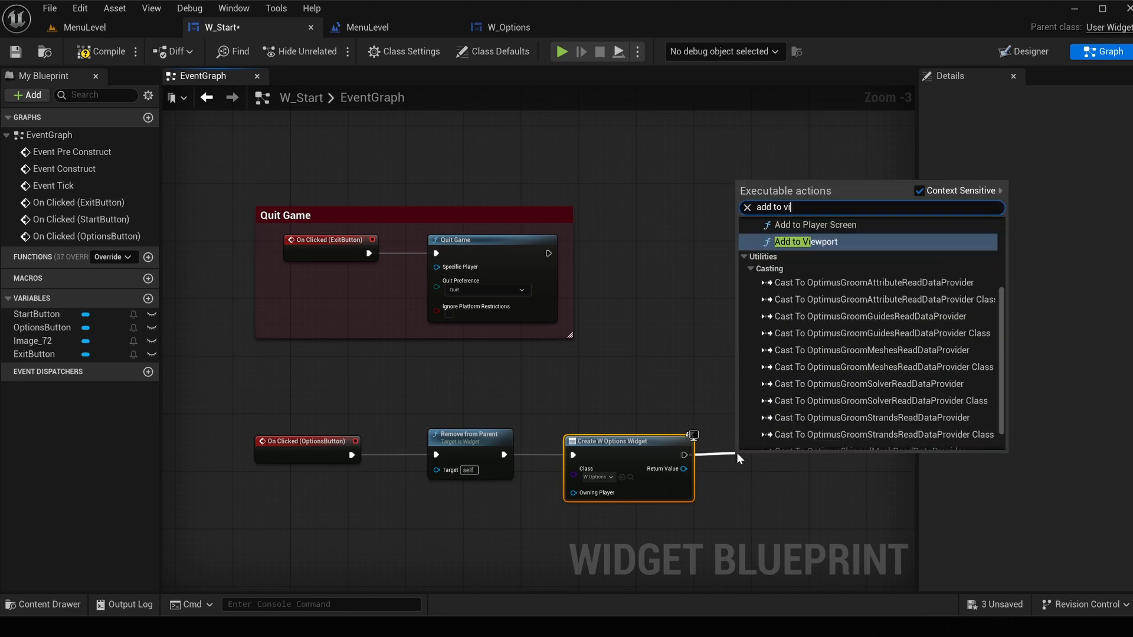
key(Return)
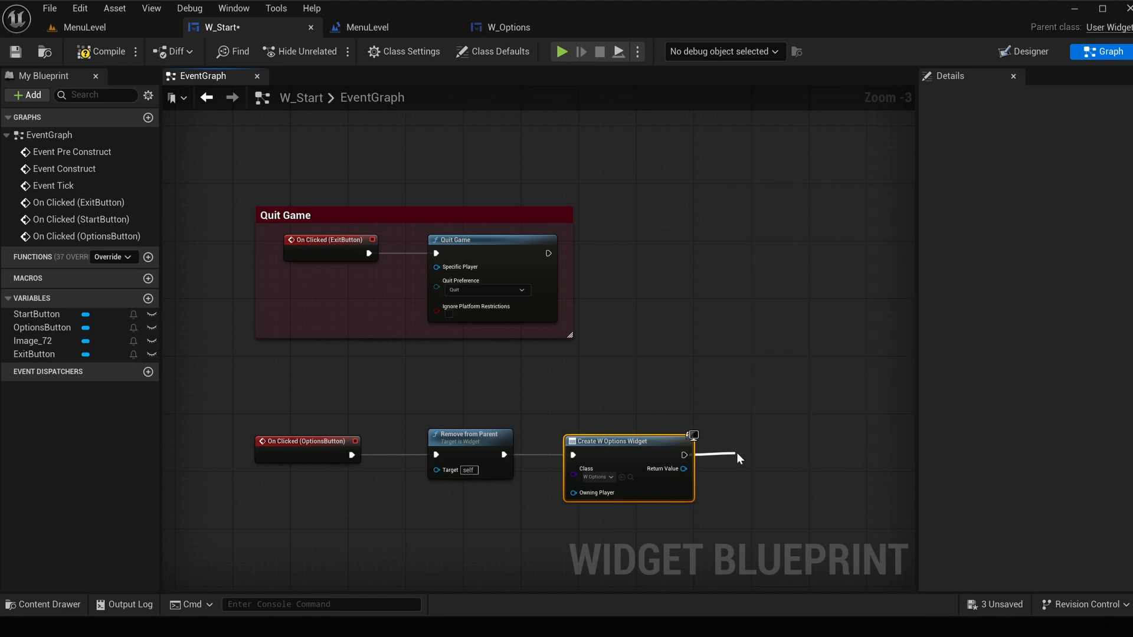
drag(779, 464, 823, 443)
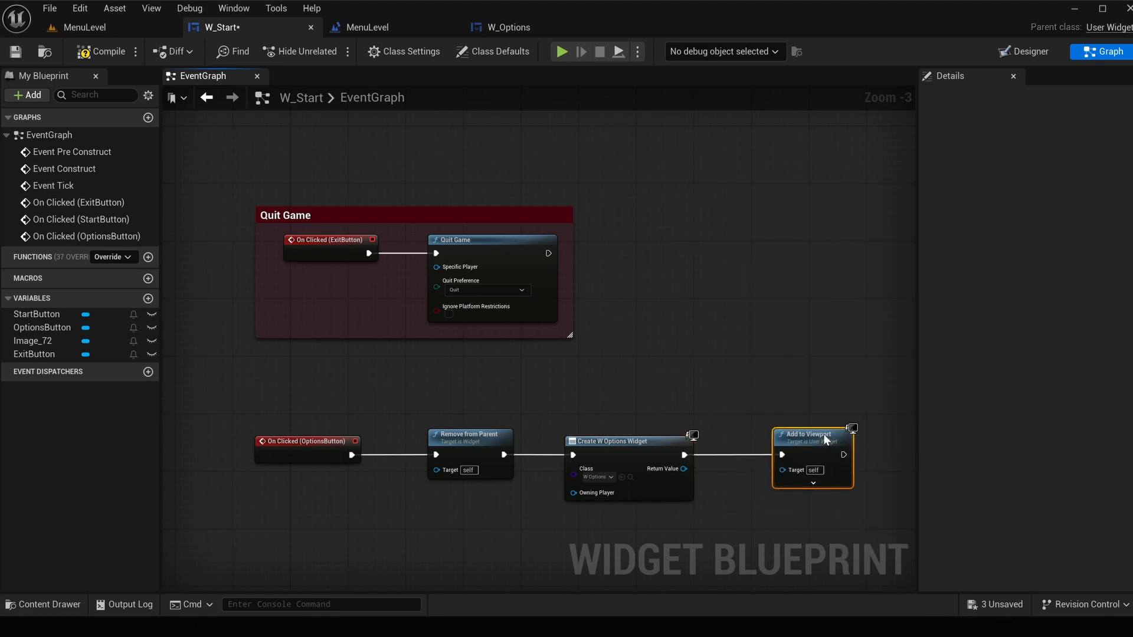
drag(683, 468, 782, 469)
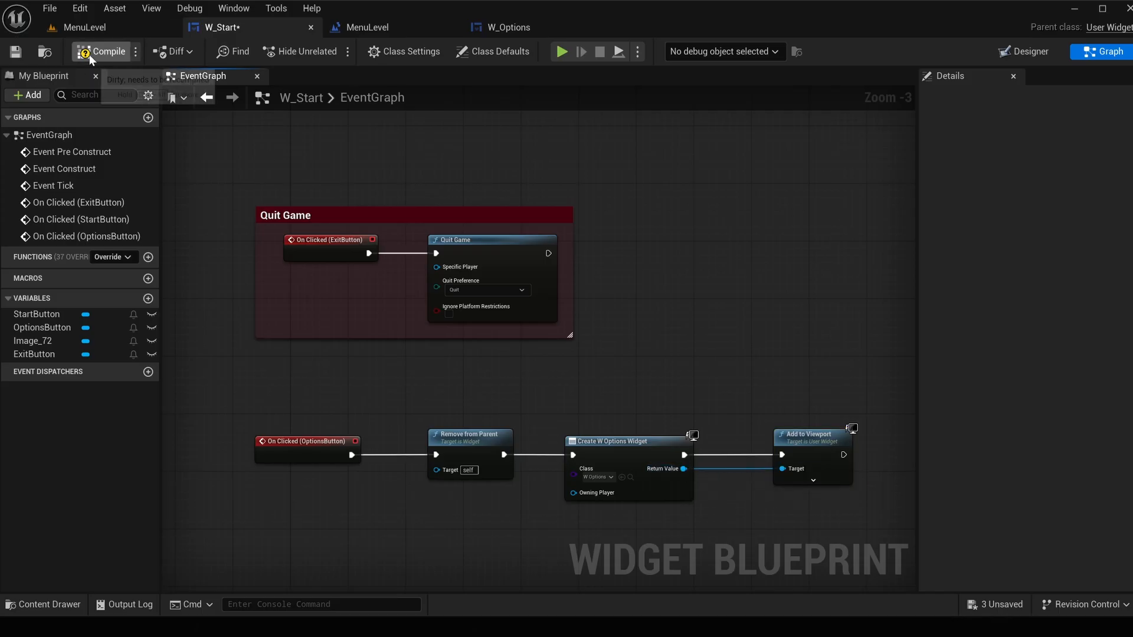
click(89, 52)
click(15, 52)
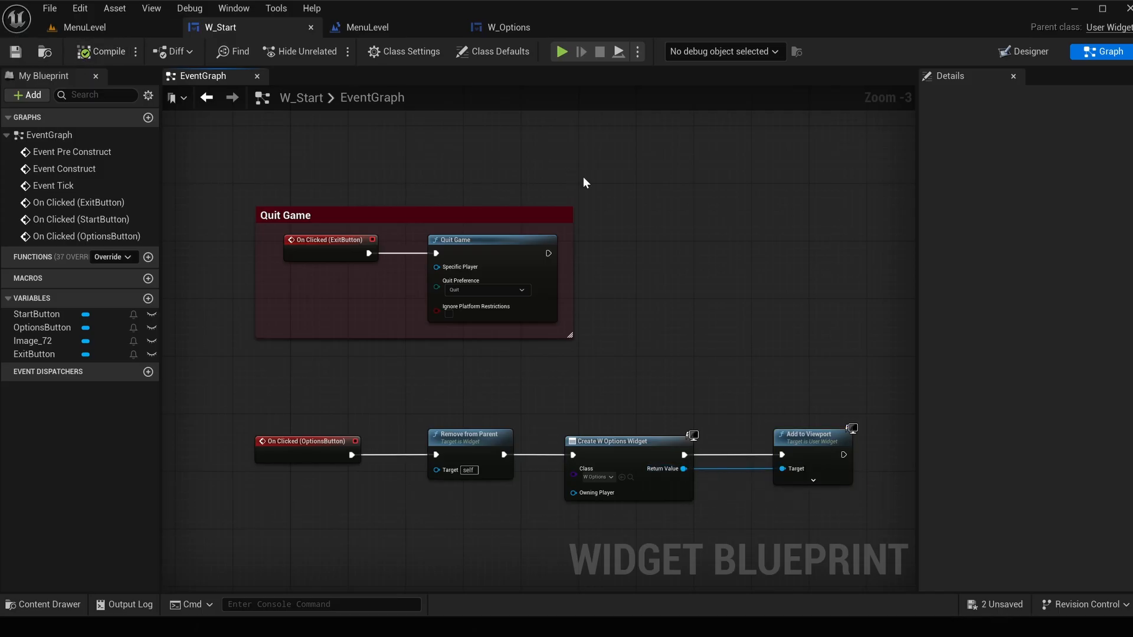
Step: Run the game preview, test the start menu's Options button, and close the preview
click(562, 52)
click(563, 353)
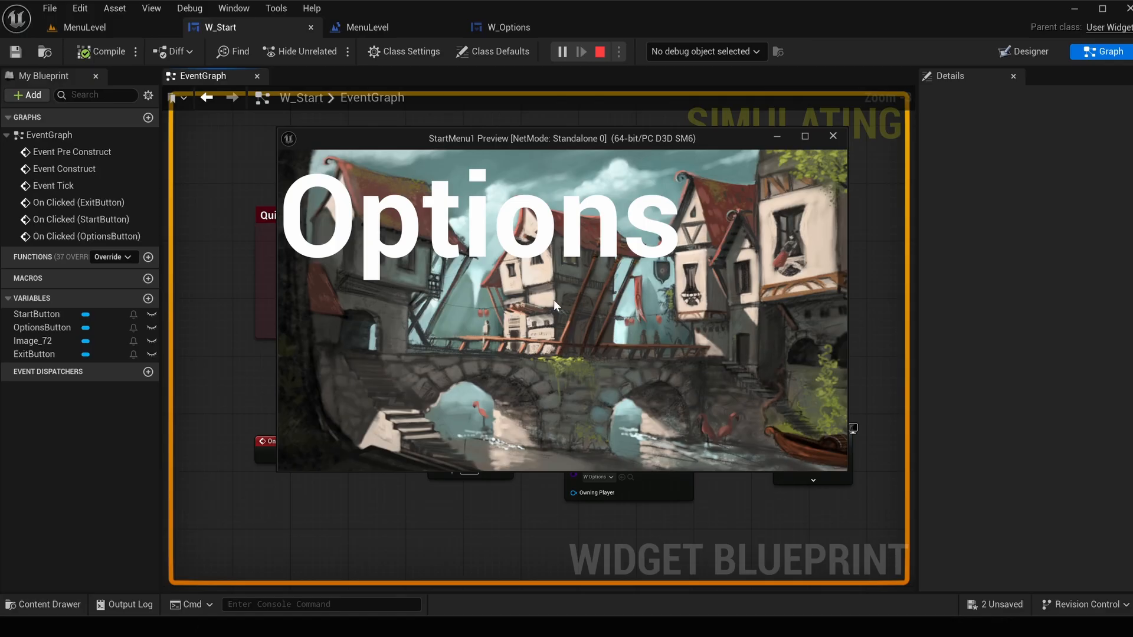
click(832, 137)
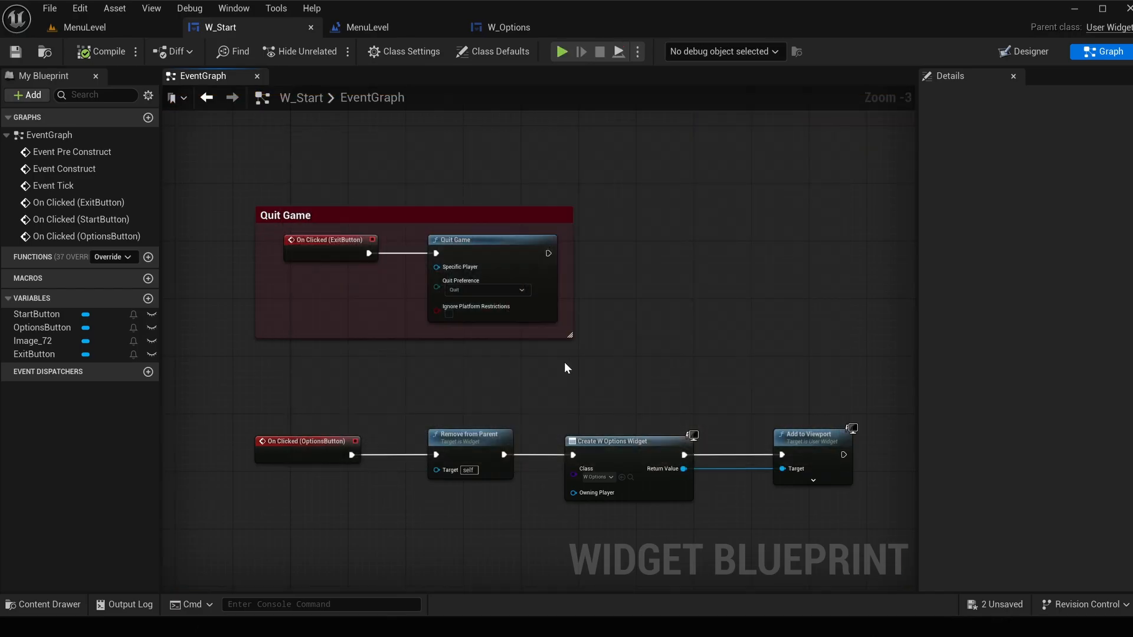
Step: Enclose the four OptionsButton nodes in a comment box titled Options
right_drag(614, 366, 599, 298)
scroll(601, 300, down, 2)
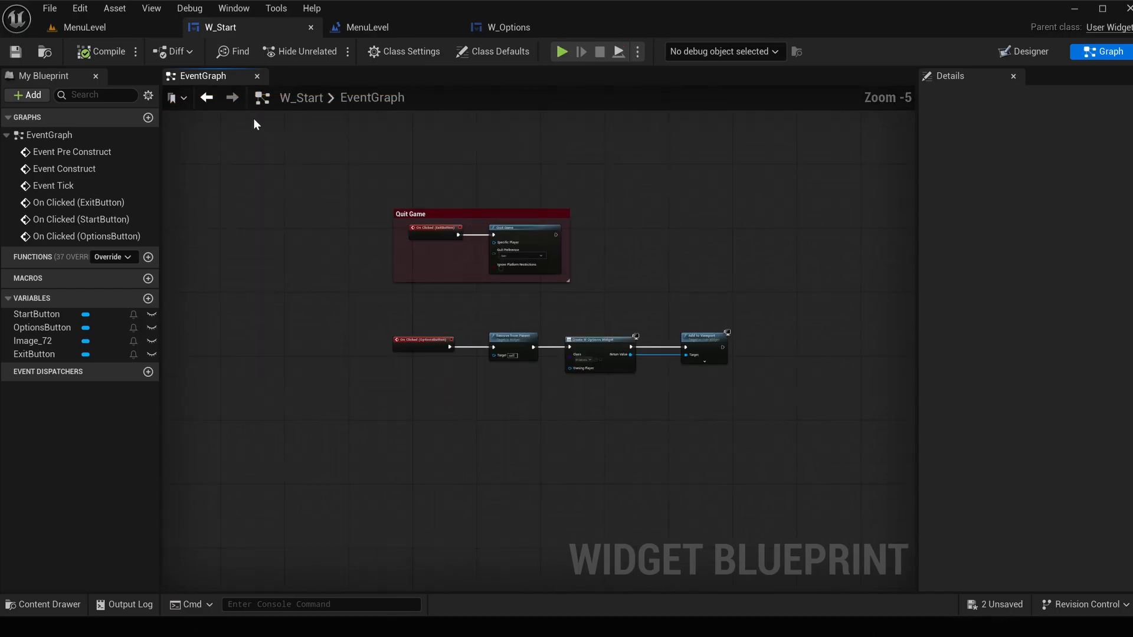
drag(357, 304, 760, 405)
key(c)
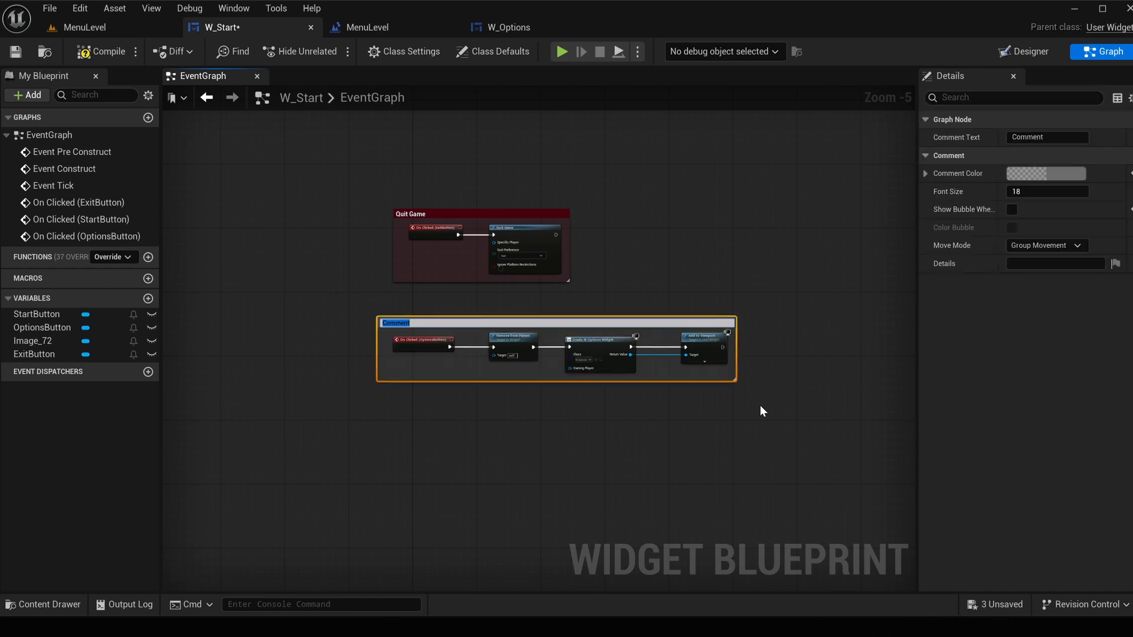
text(Options)
Step: Set the Options comment's color to dark blue, and compile and save W_Start
click(1060, 172)
drag(1128, 258, 1104, 217)
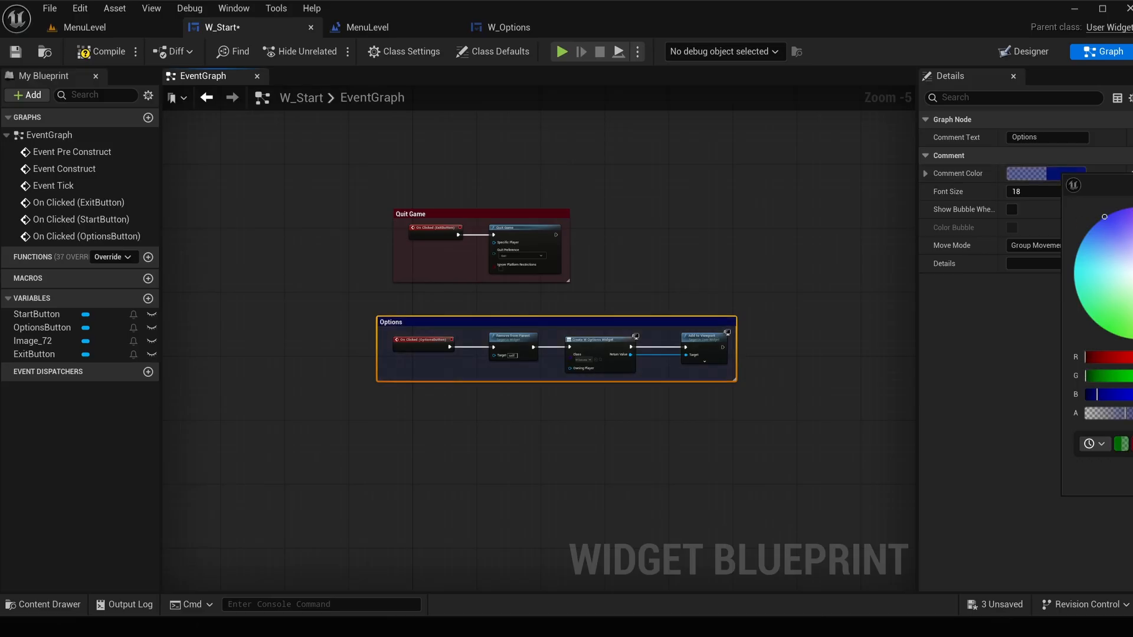
click(1132, 477)
click(588, 447)
click(101, 52)
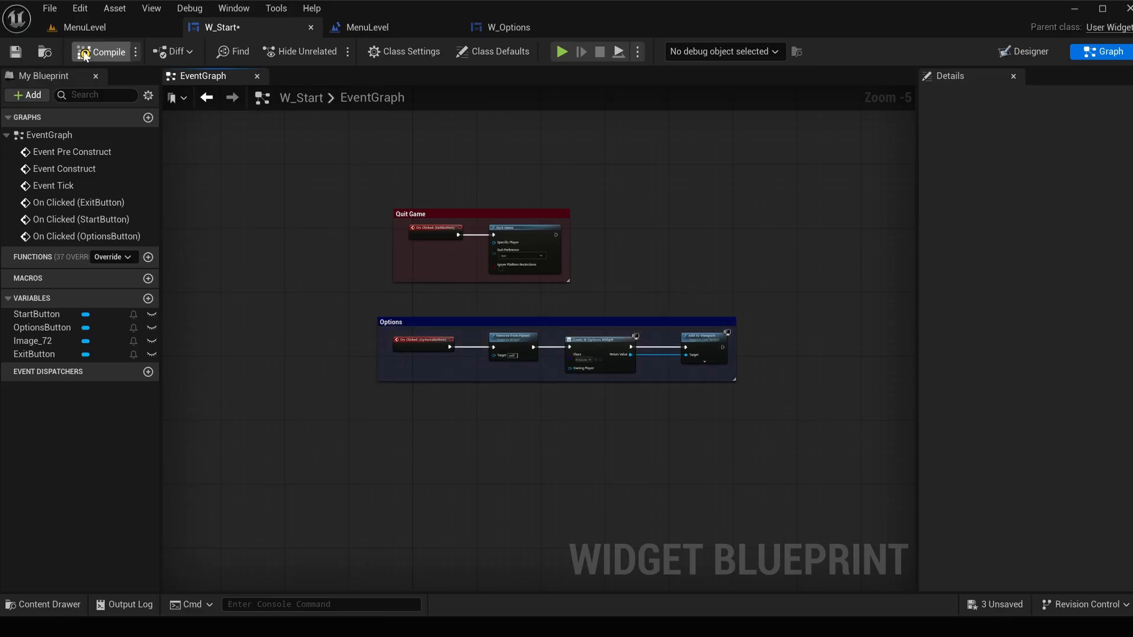
click(16, 51)
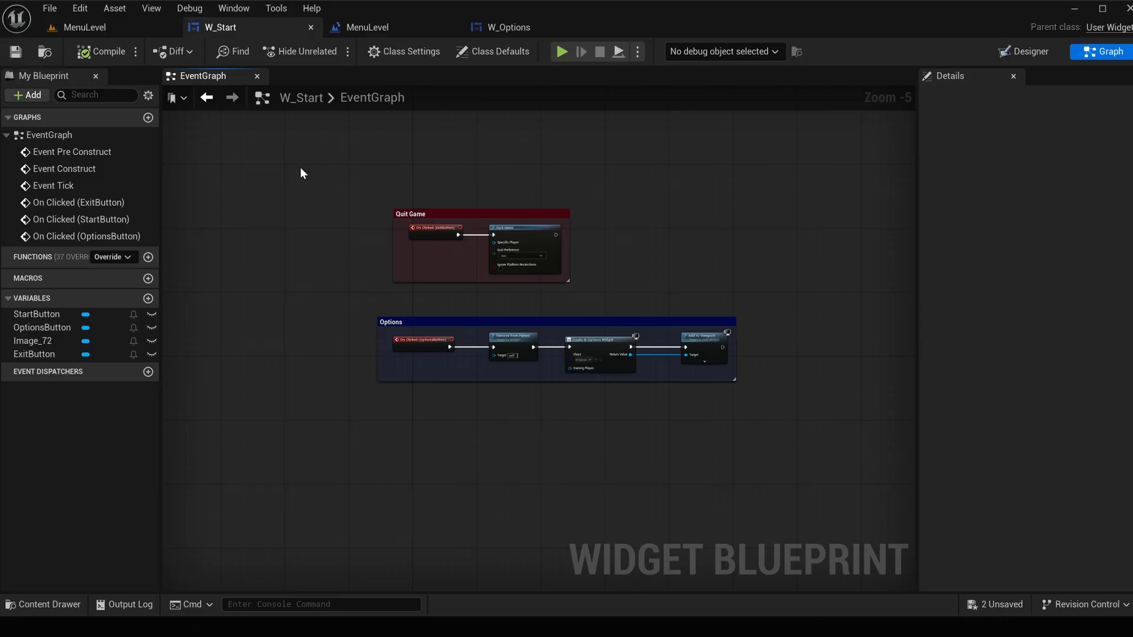
Step: Add a Button widget to the Canvas Panel of W_Options, placed after the Options text in the hierarchy
click(511, 27)
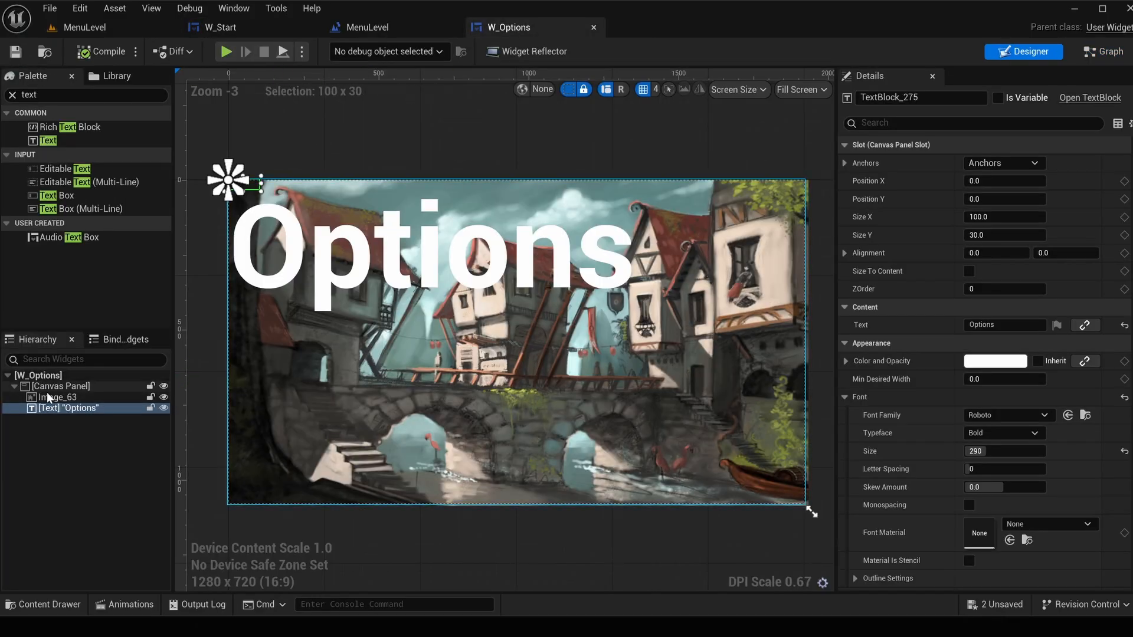
click(28, 95)
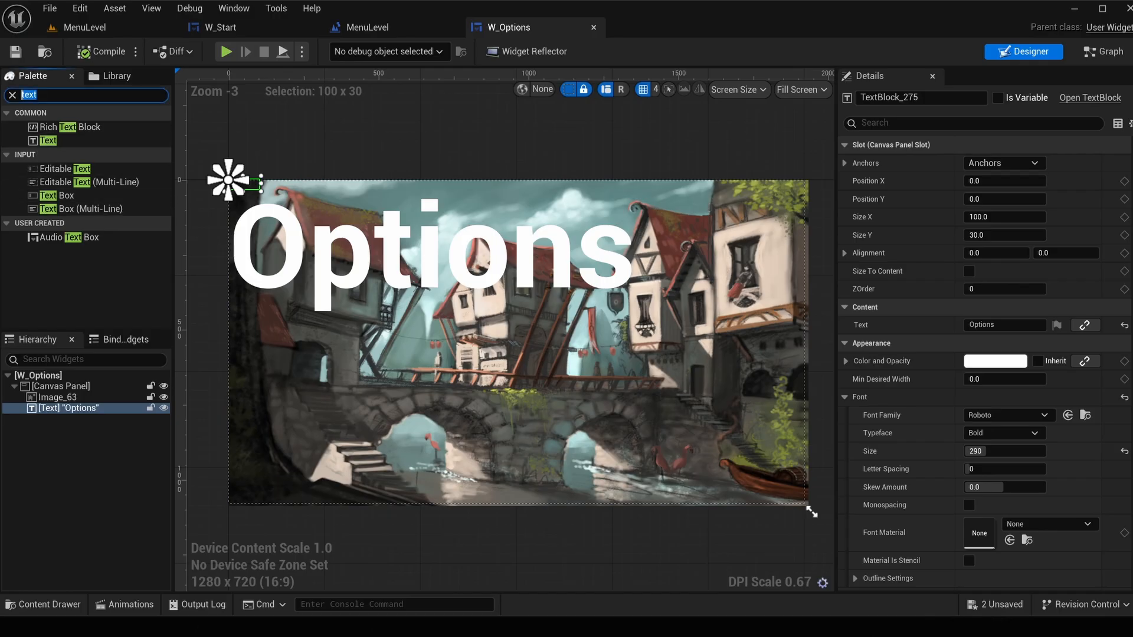
text(b)
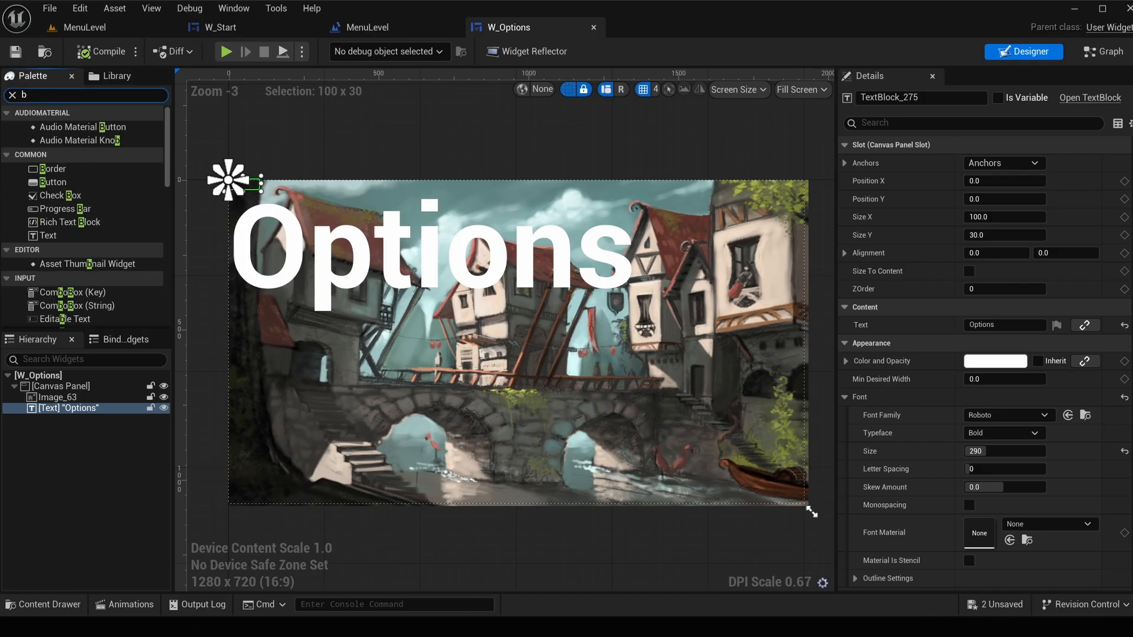
text(utton)
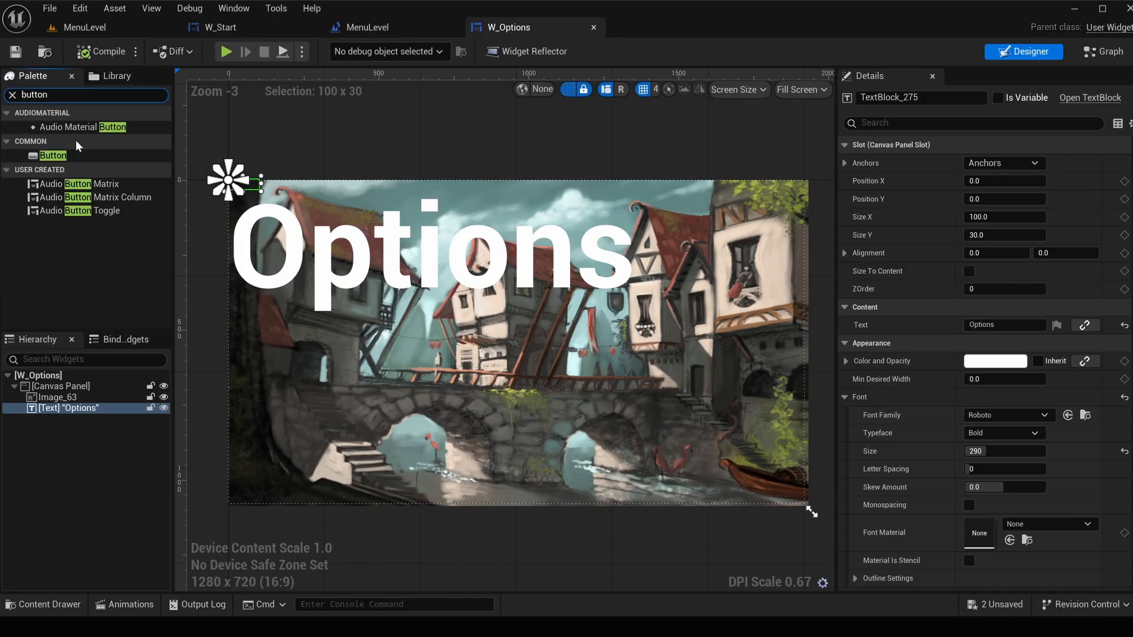
drag(48, 157, 54, 387)
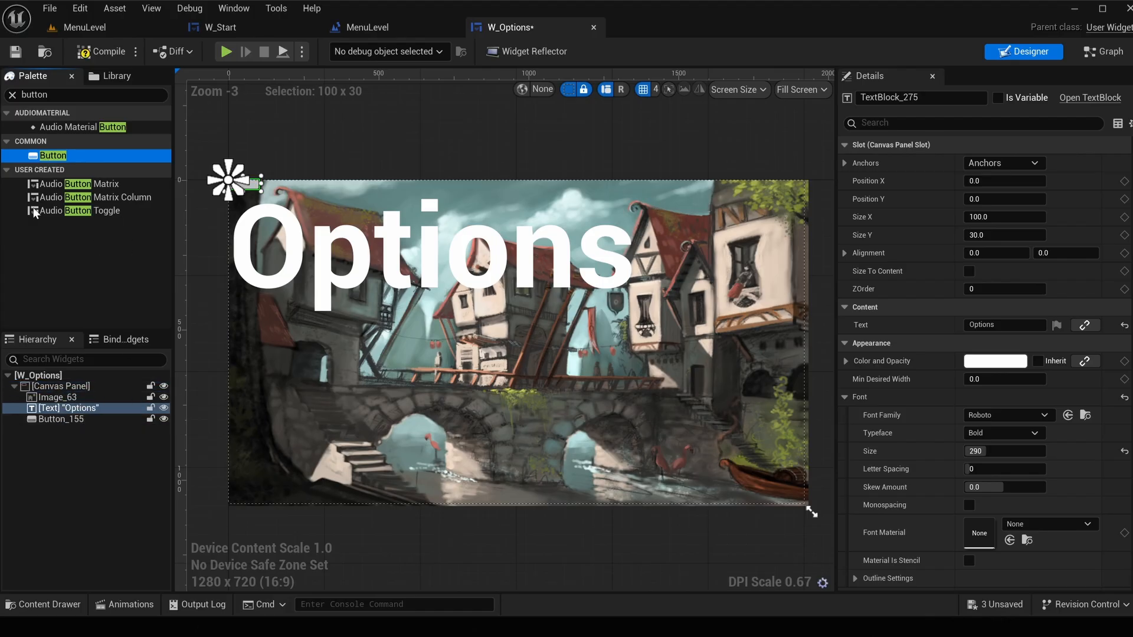
Step: Add a Text widget inside the new Button of W_Options
drag(51, 95, 15, 95)
text(te)
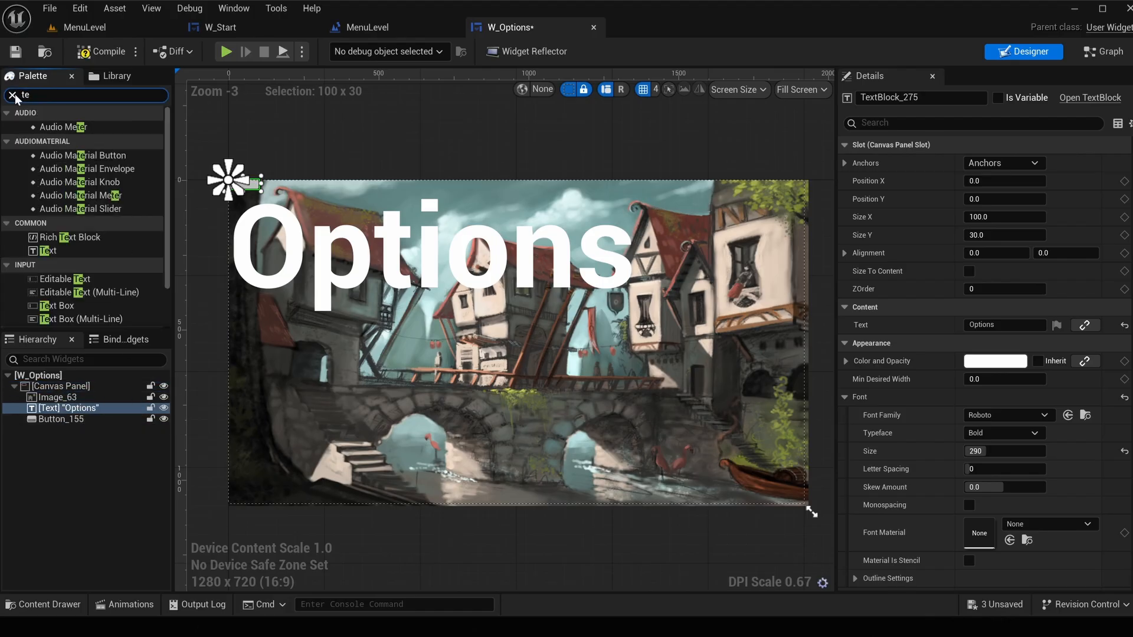
text(xt)
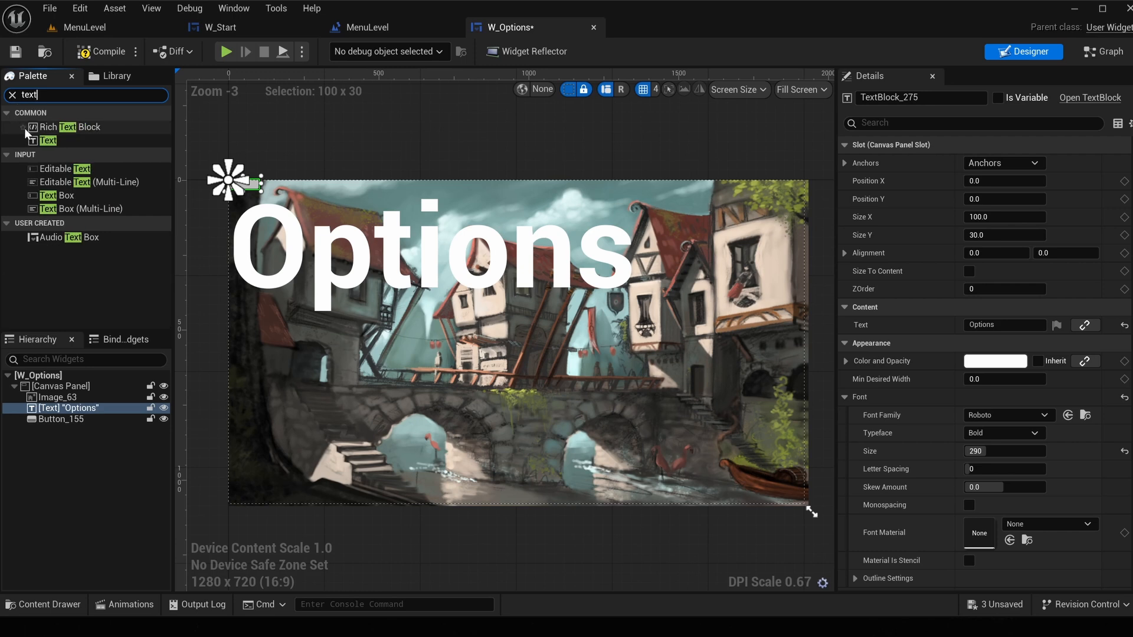
click(40, 141)
drag(40, 144, 55, 419)
Step: Rename the new button in the W_Options hierarchy as BackButton
click(60, 419)
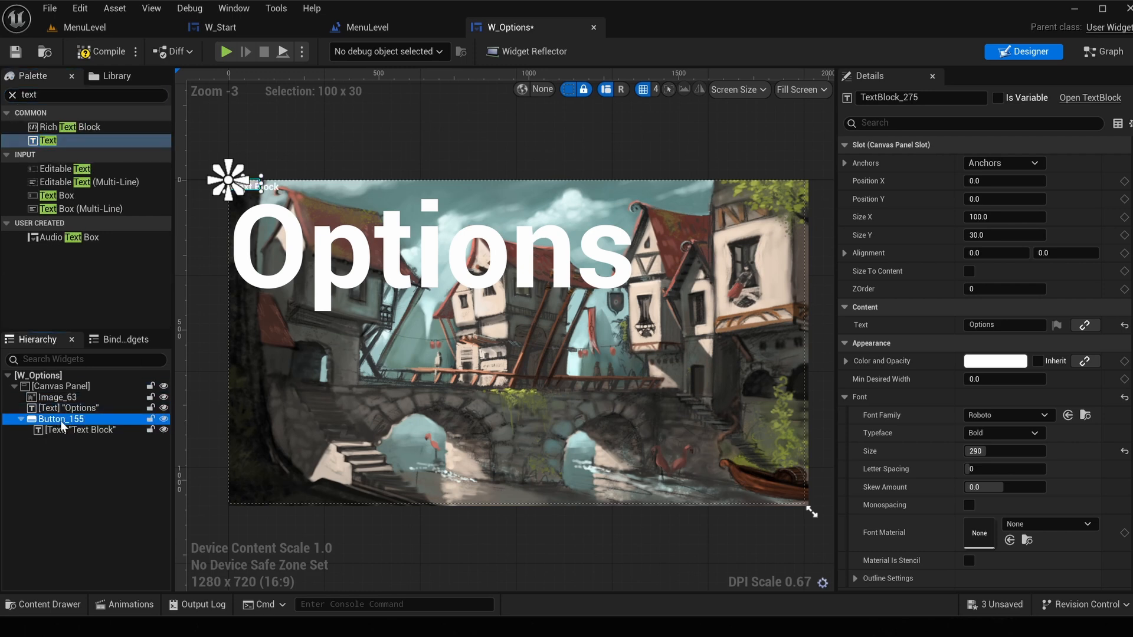
click(64, 415)
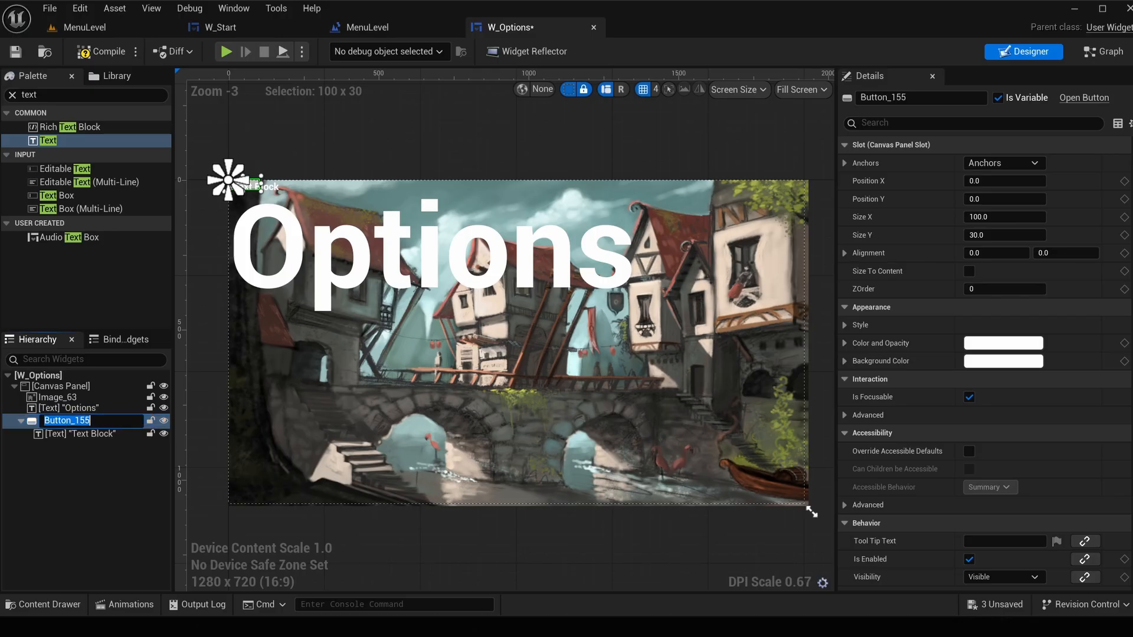
text(BackButton)
key(Return)
Step: Rename the text widget inside BackButton as TXT_Back
click(81, 431)
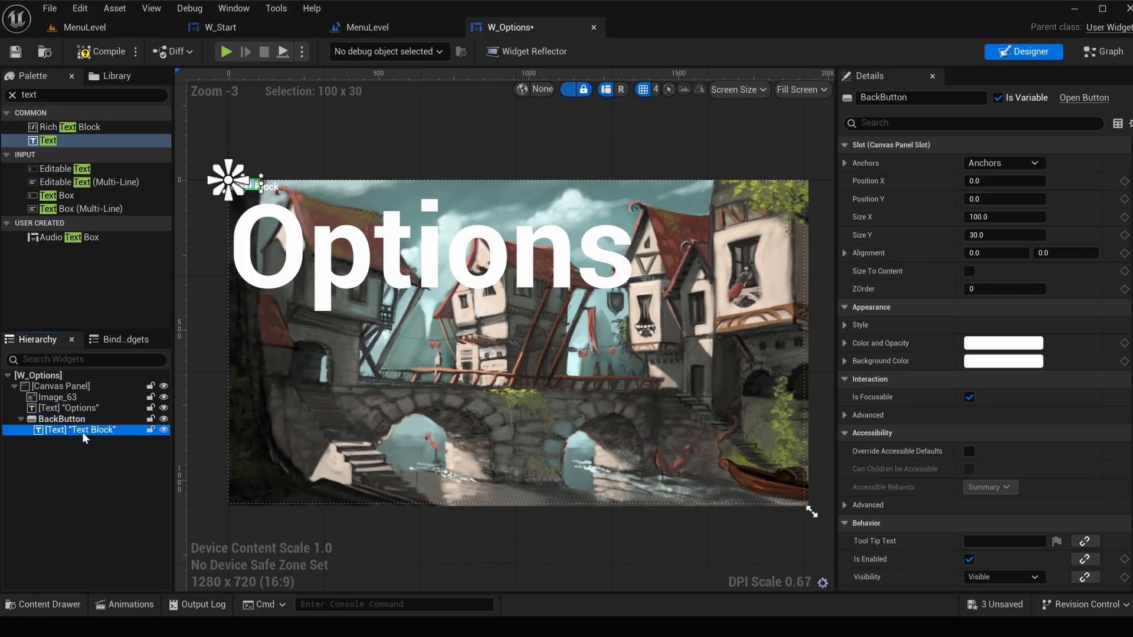
click(96, 431)
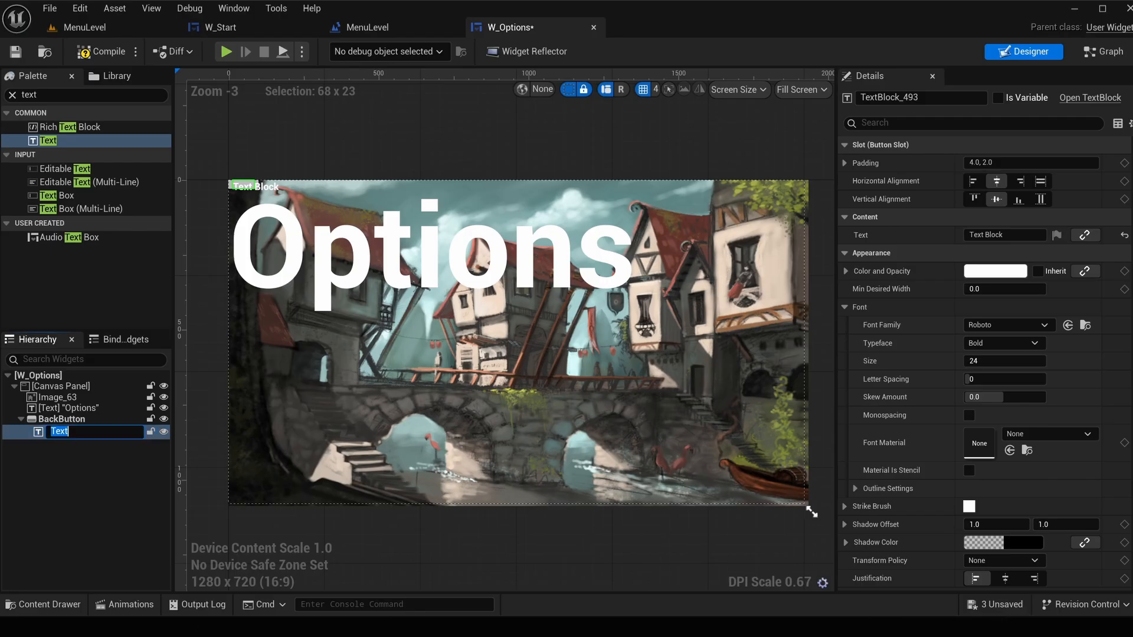
text(Bac)
key(BackSpace)
key(BackSpace)
key(BackSpace)
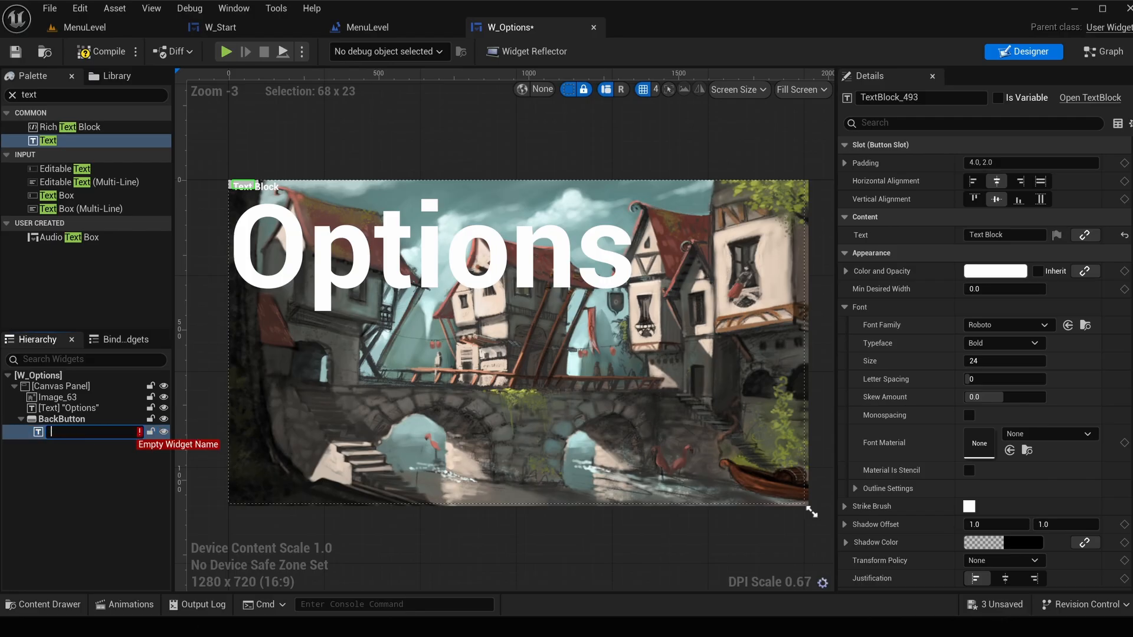
text(TXT_)
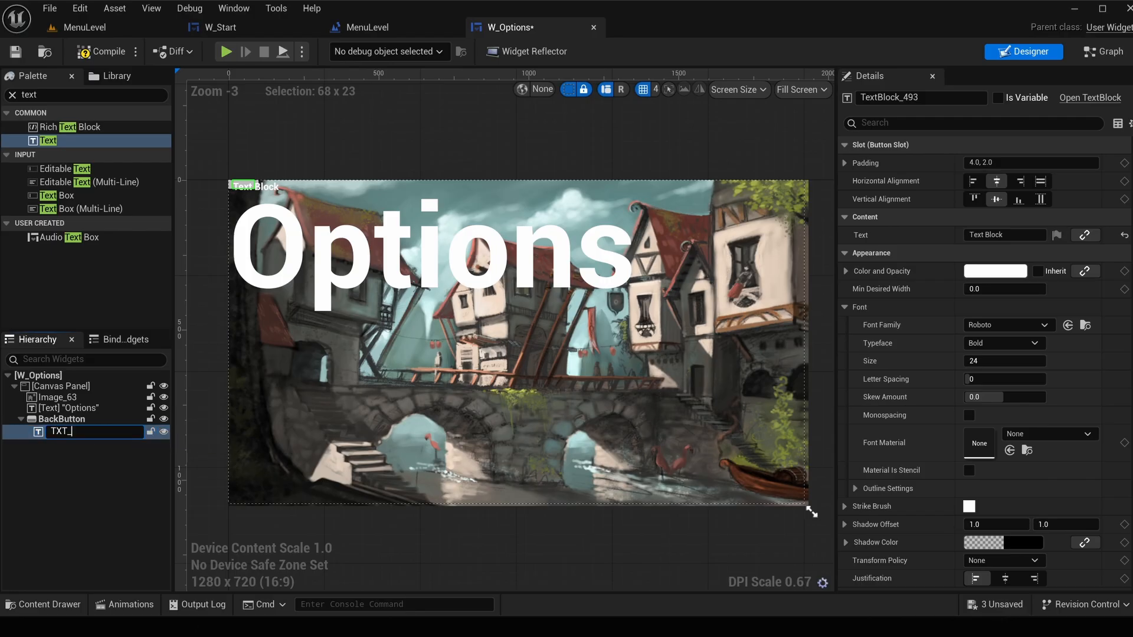
text(Back)
key(Return)
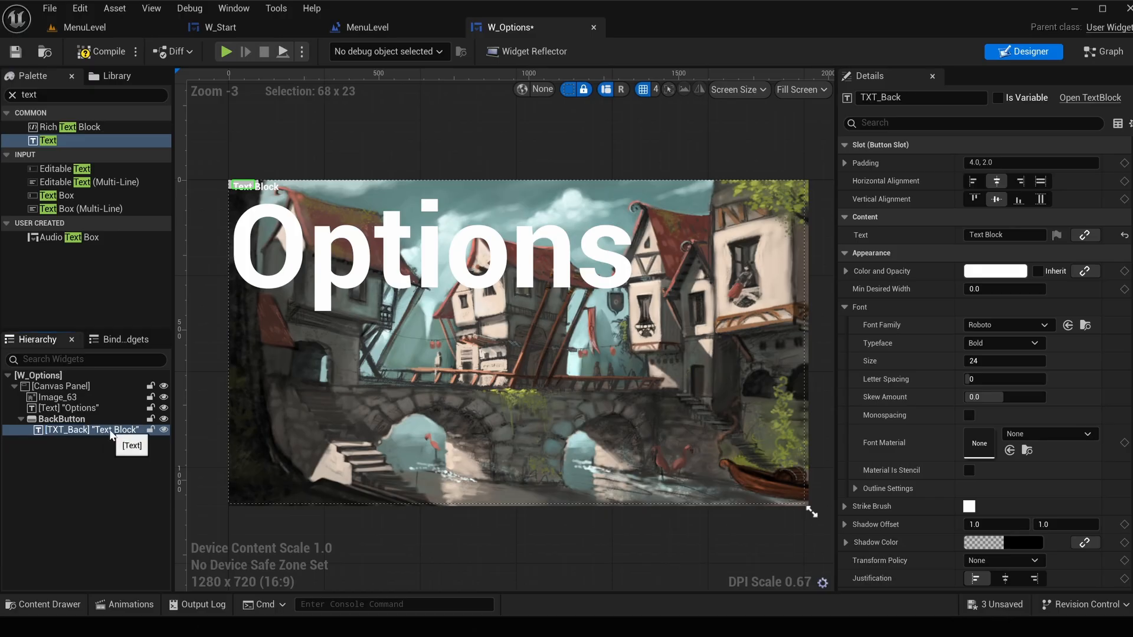
Step: Set the displayed text of TXT_Back to Back
click(971, 234)
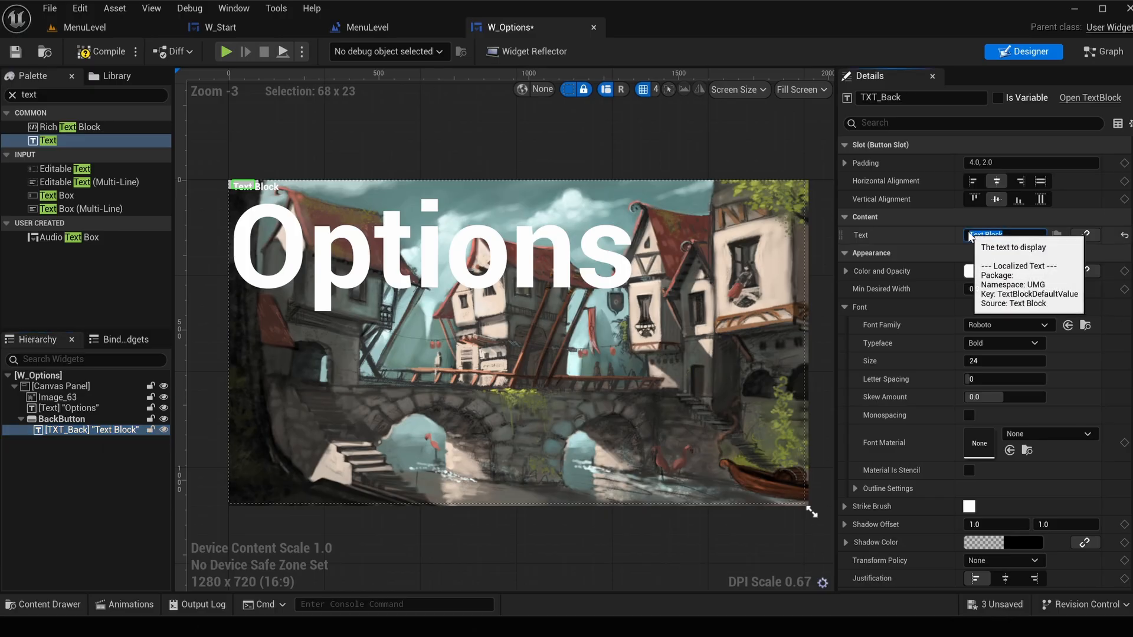
text(Back)
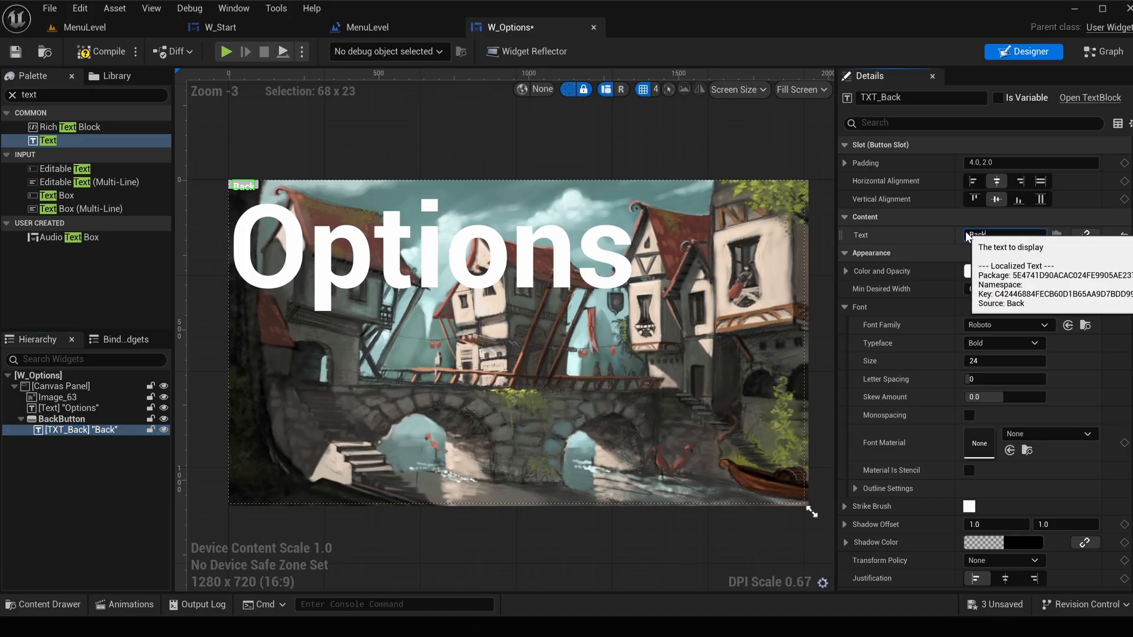
key(Return)
click(98, 463)
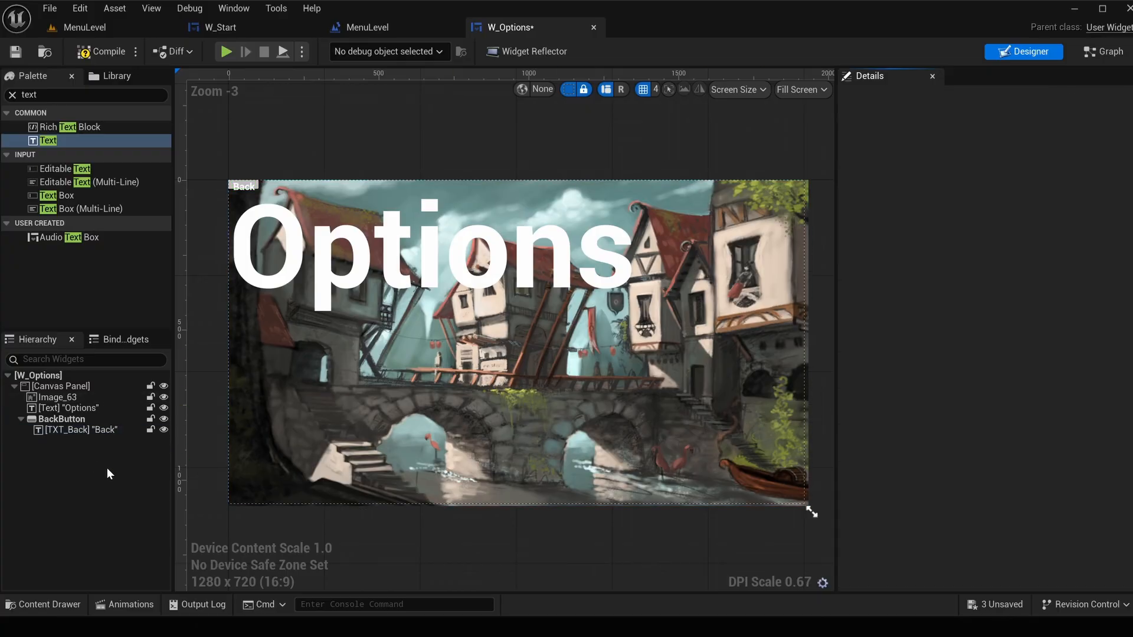
Step: Enable Size To Content for BackButton
click(65, 420)
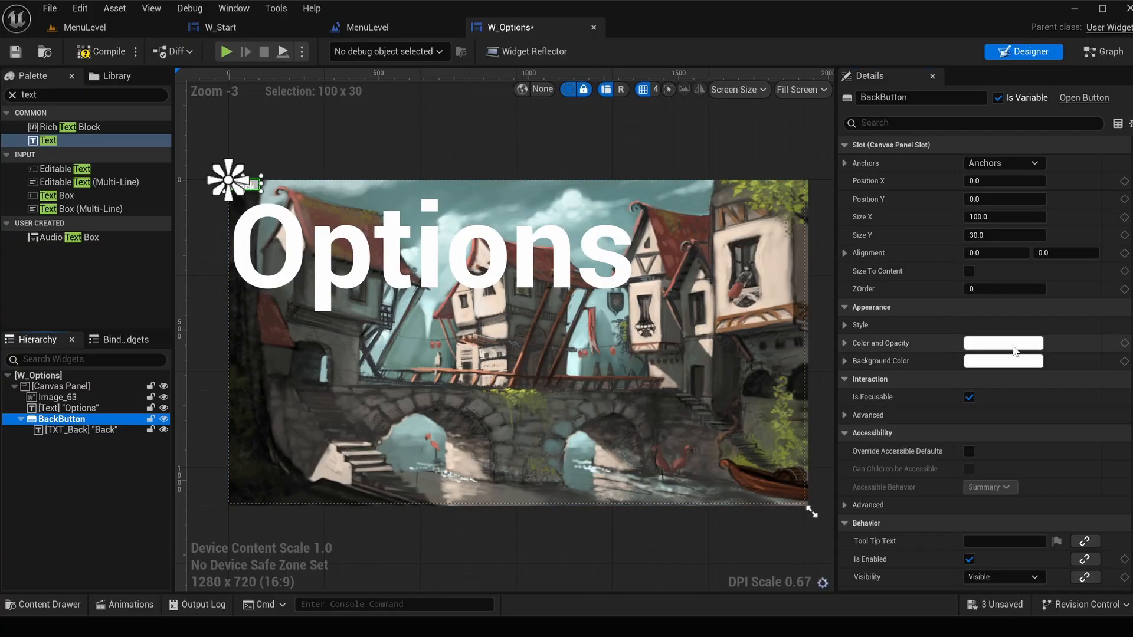
scroll(1021, 331, down, 2)
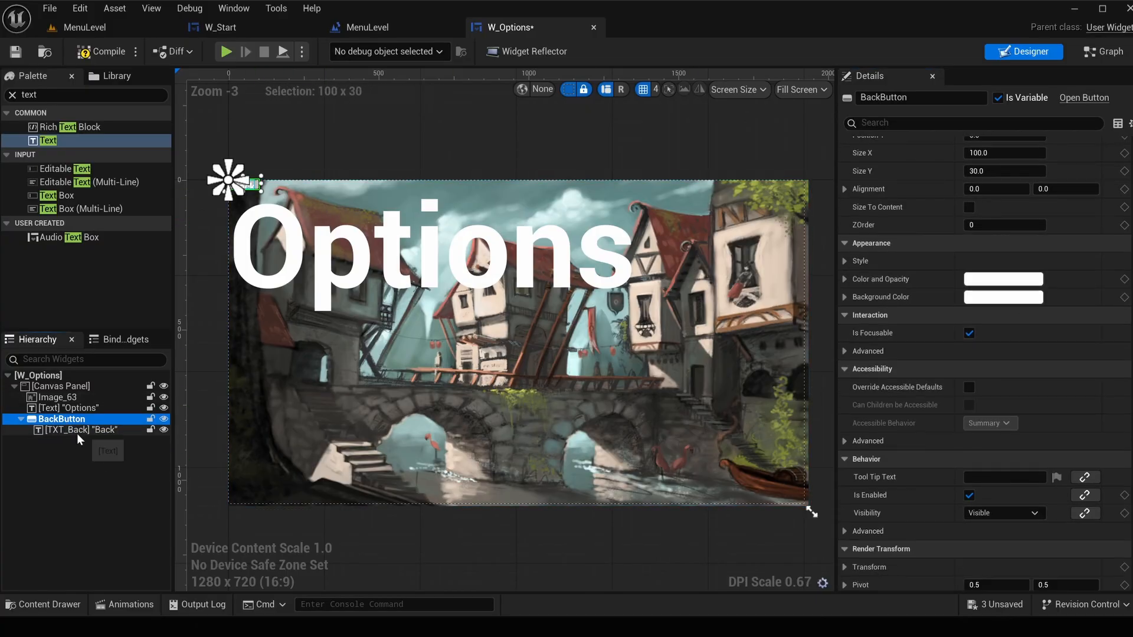
click(969, 208)
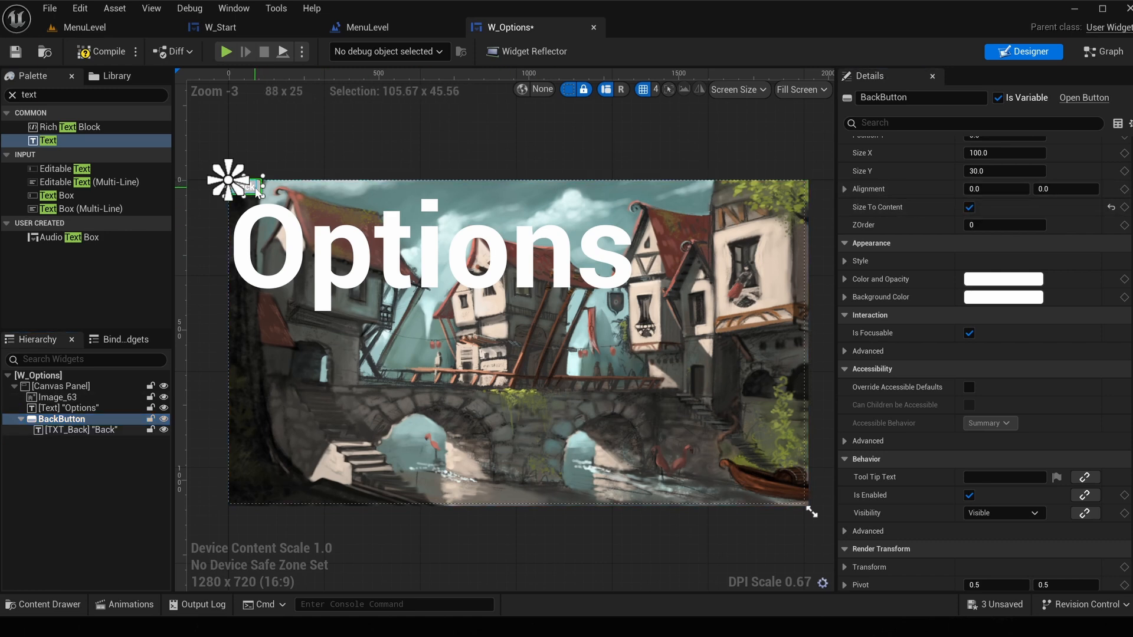
Step: Set the font size of TXT_Back to 115
click(59, 430)
click(42, 420)
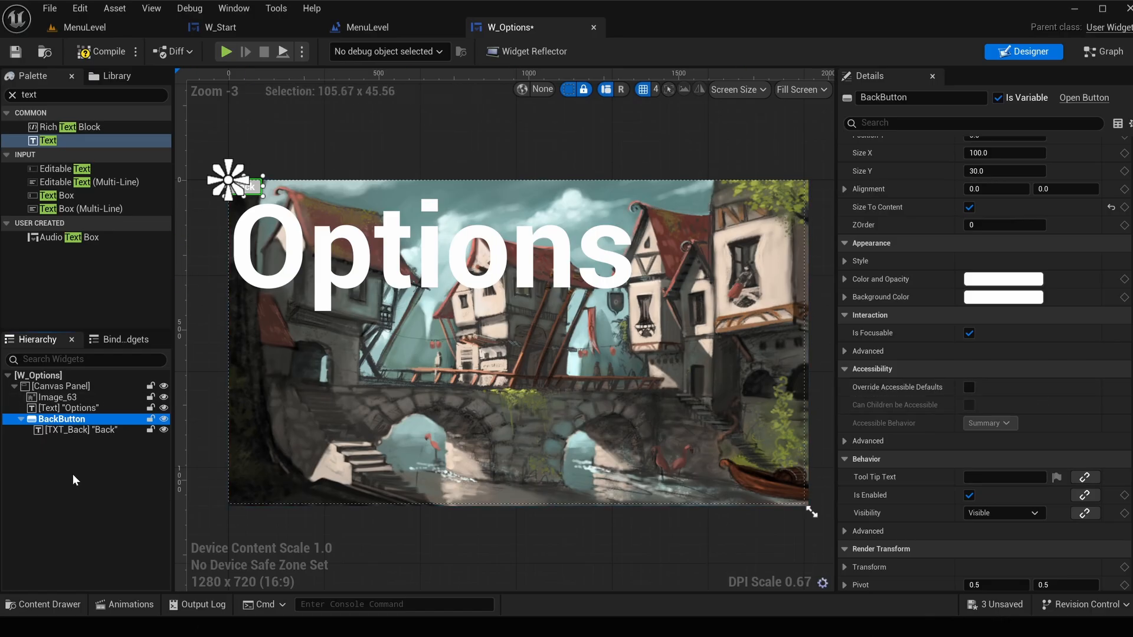
click(59, 429)
drag(977, 299, 1036, 299)
click(66, 420)
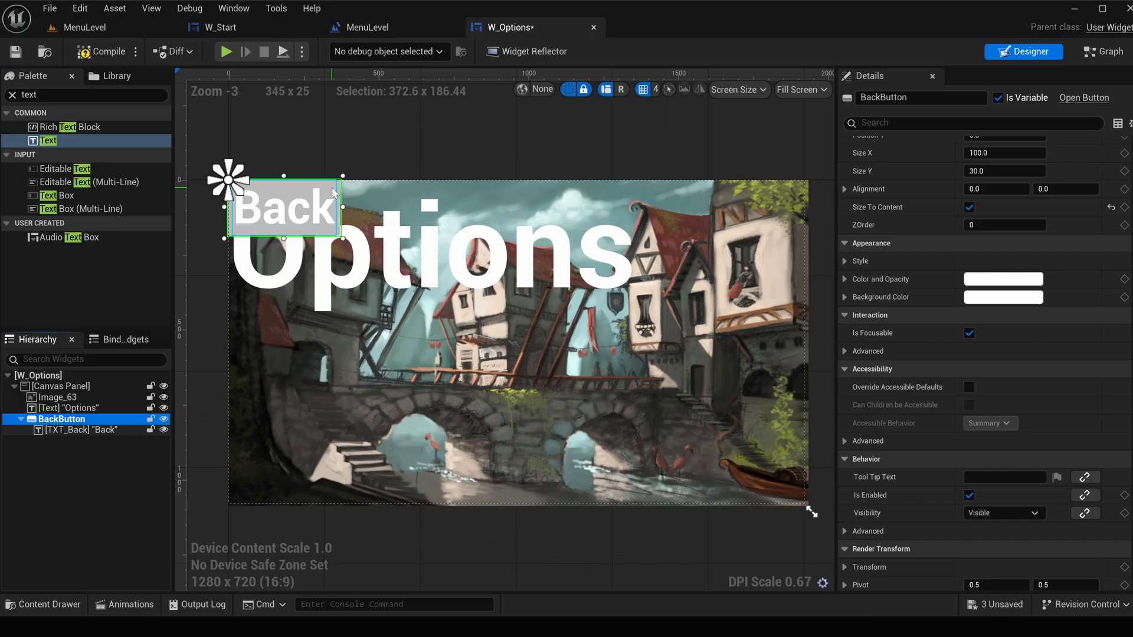
Step: Move BackButton to the middle of the canvas below the Options title, and compile and save W_Options
drag(341, 195, 562, 351)
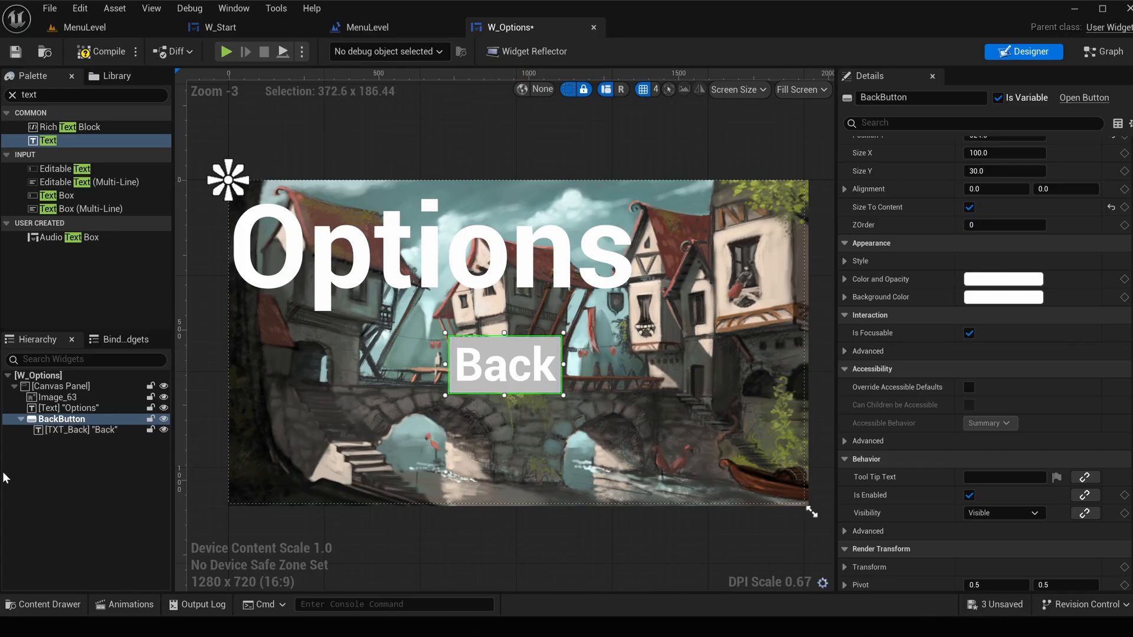
click(37, 430)
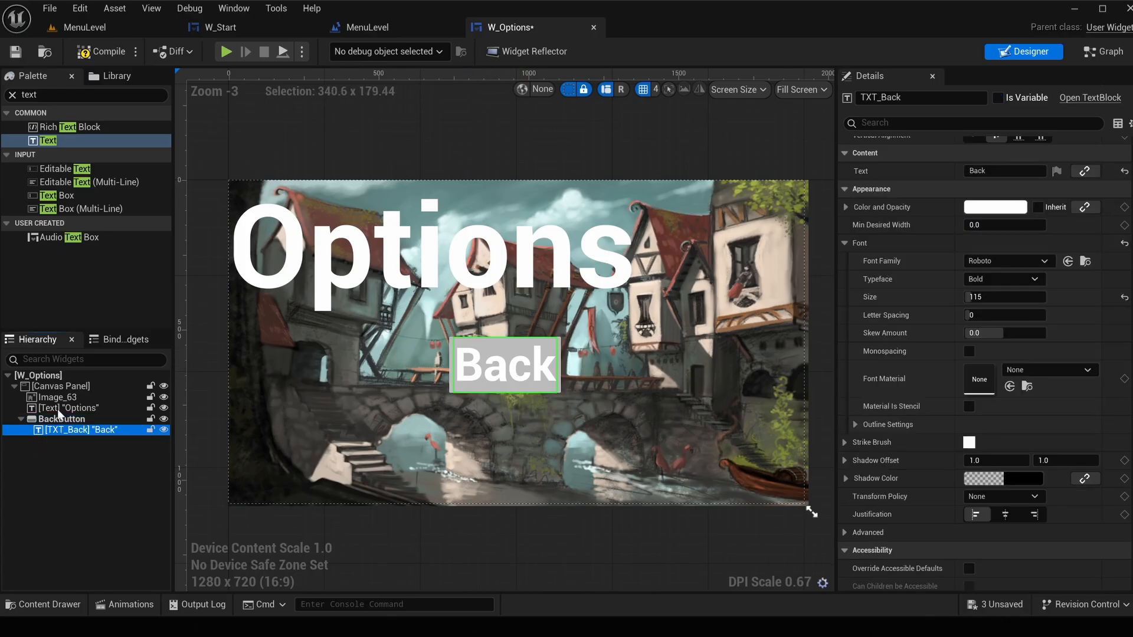
click(100, 52)
click(16, 51)
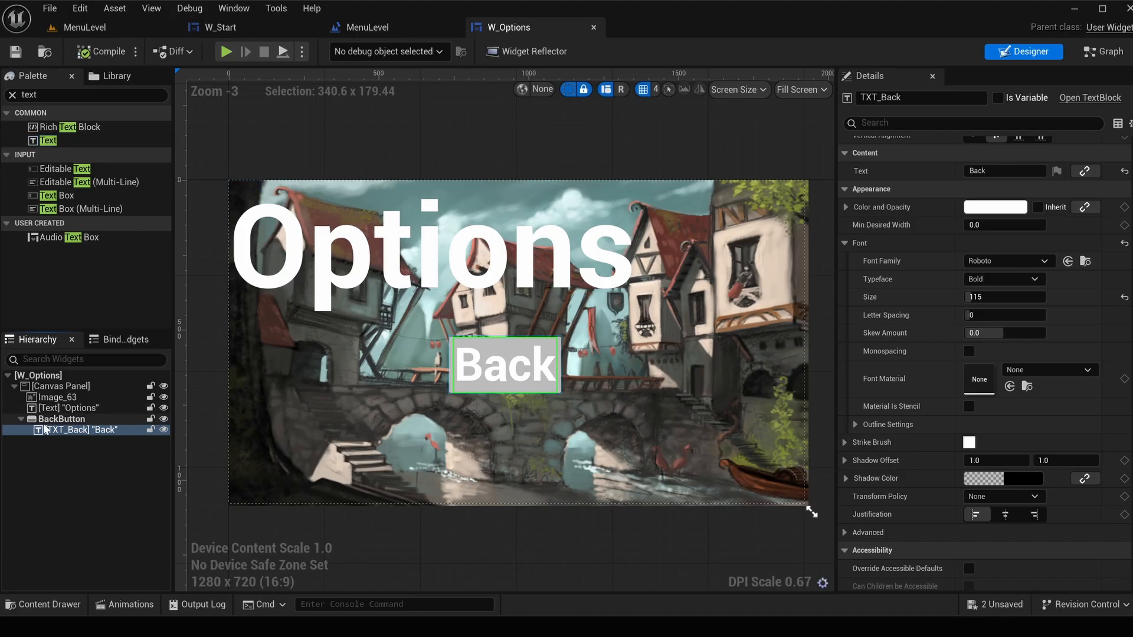
Step: Add an On Clicked event for BackButton to the W_Options event graph
click(47, 419)
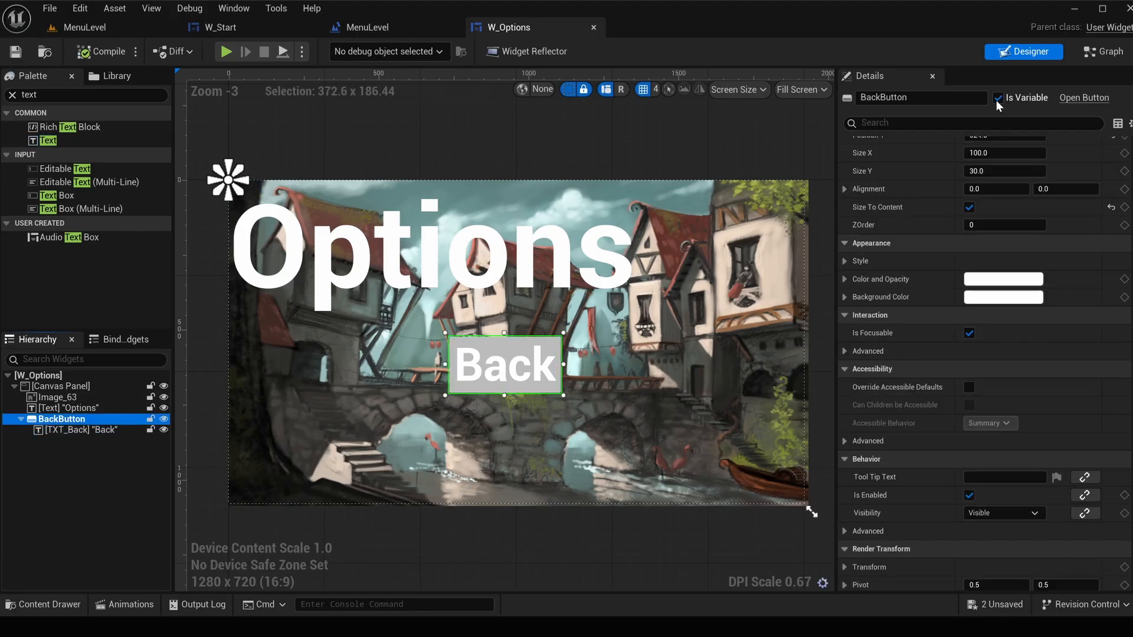
scroll(1081, 511, down, 10)
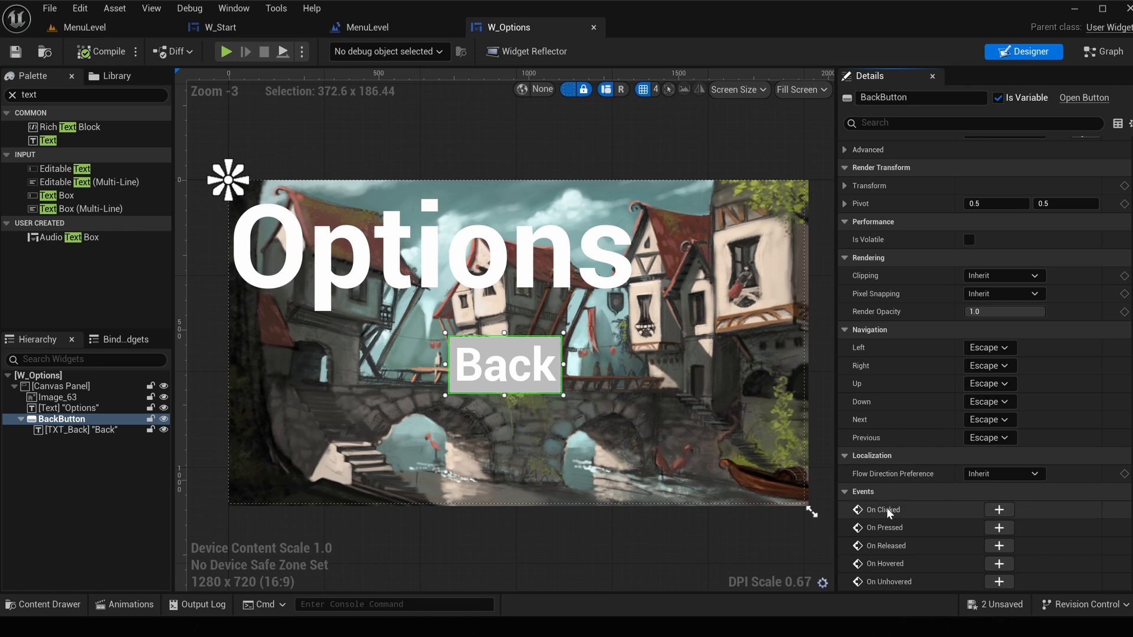
click(999, 510)
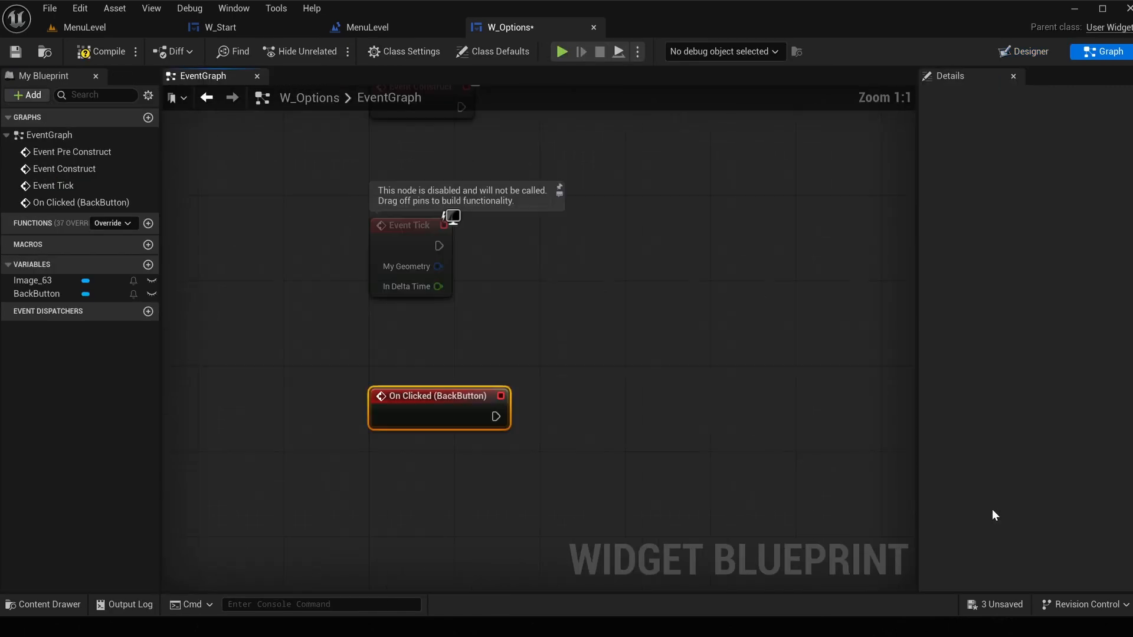
Step: Connect a Remove from Parent node to the On Clicked (BackButton) event
scroll(534, 436, down, 1)
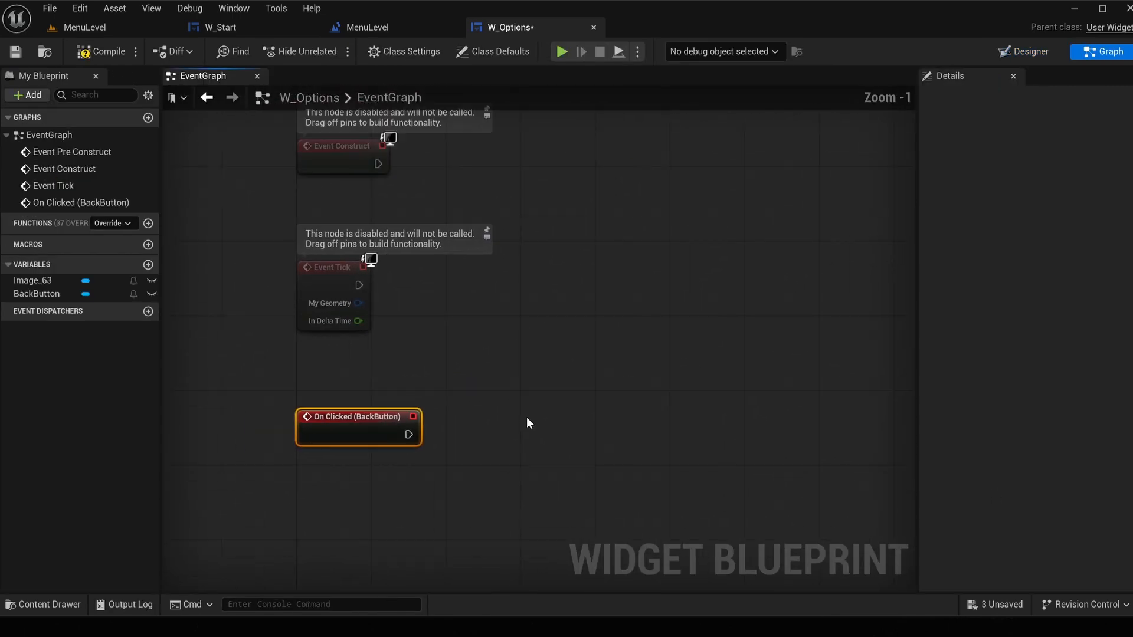
right_drag(526, 417, 501, 404)
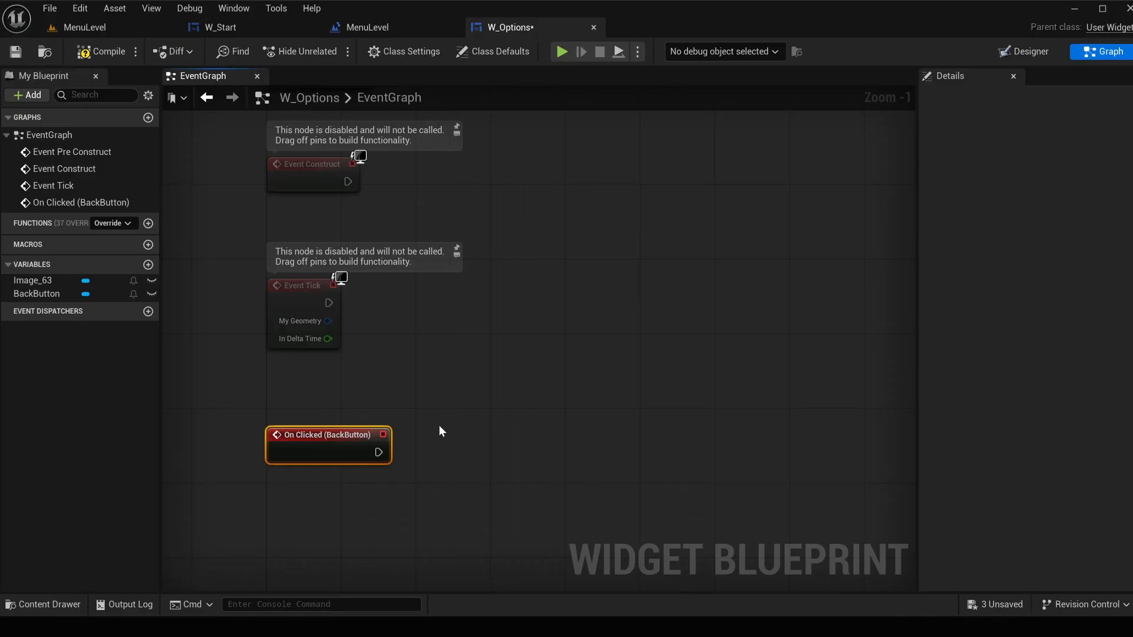
drag(379, 452, 437, 450)
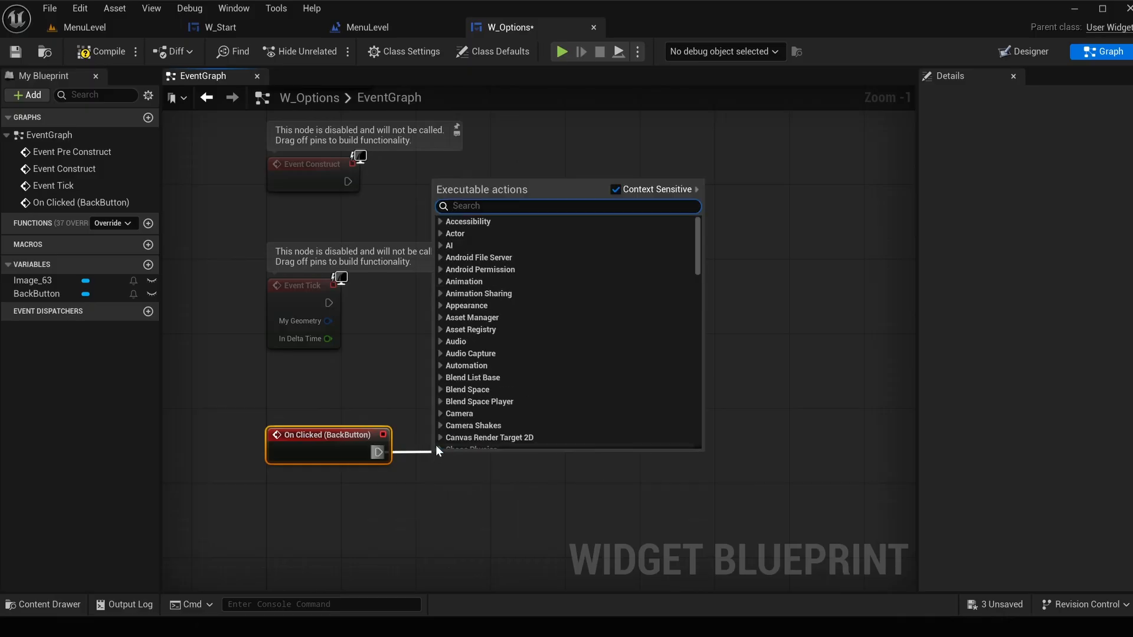
text(remove)
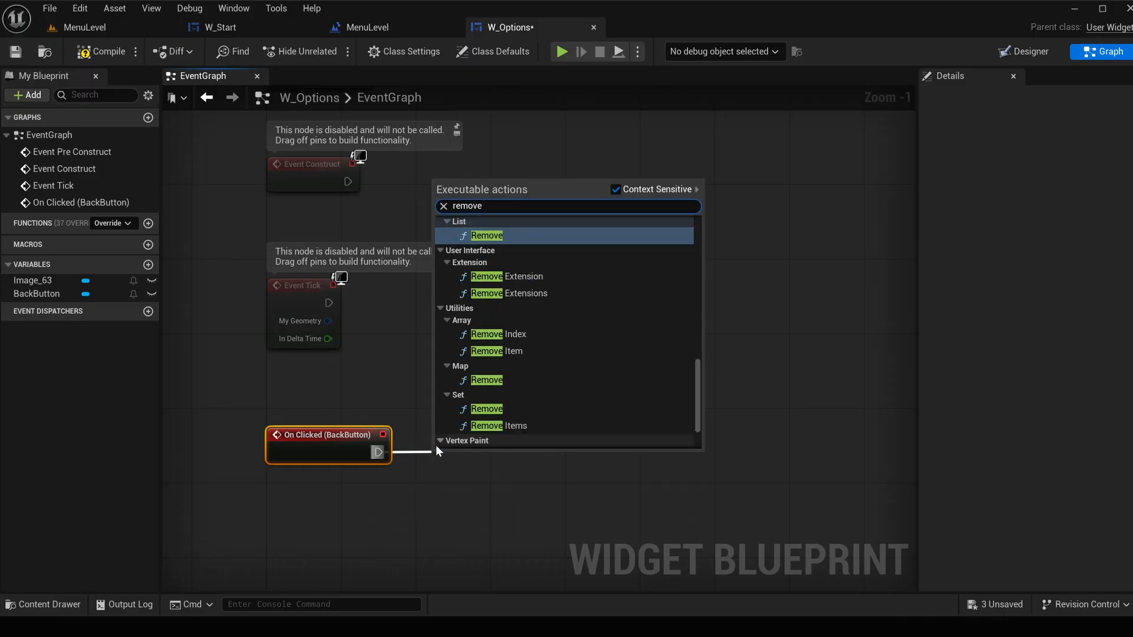
text( from par)
key(Return)
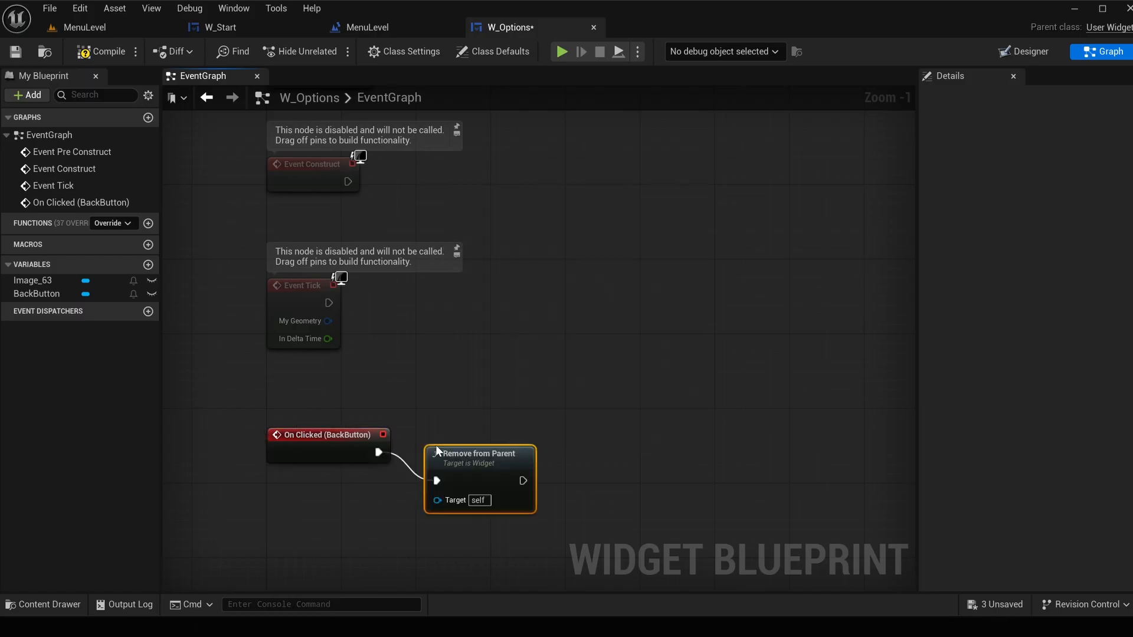
Step: Align the Remove from Parent node with the event and chain a Create Widget node to it with class W_Start
drag(470, 464, 586, 454)
text(crea)
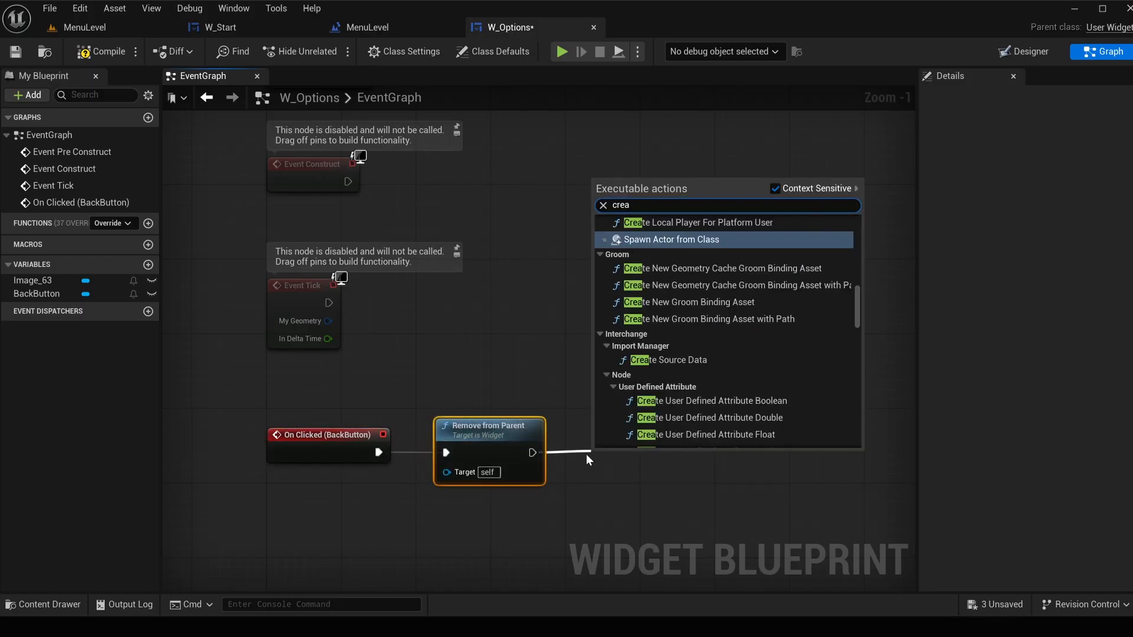
text(te wid)
key(Return)
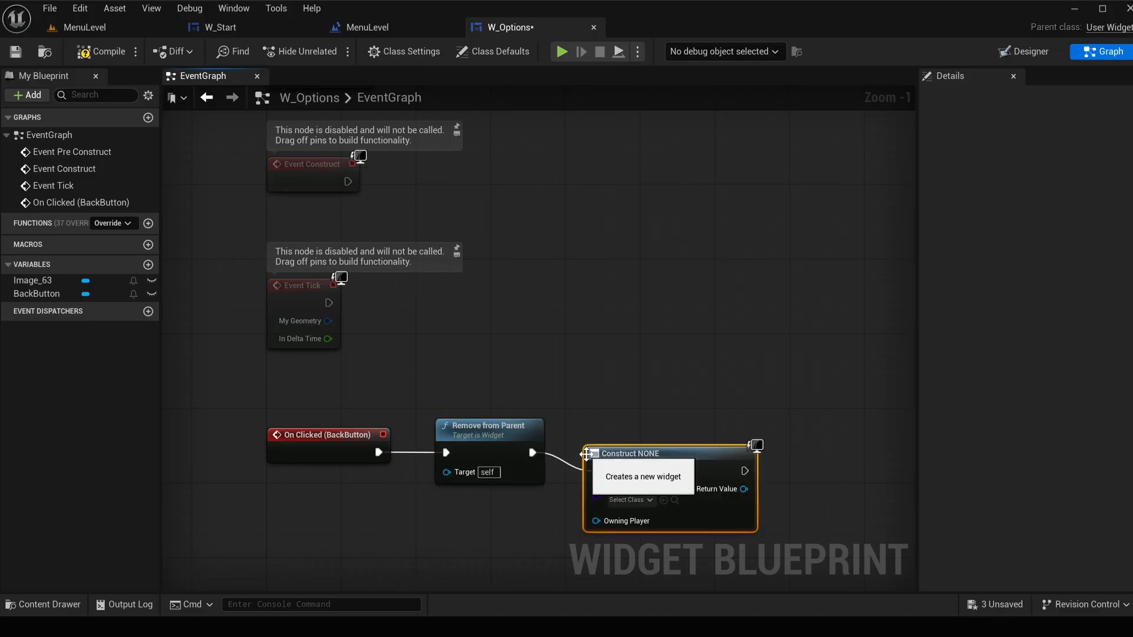
drag(615, 461, 615, 443)
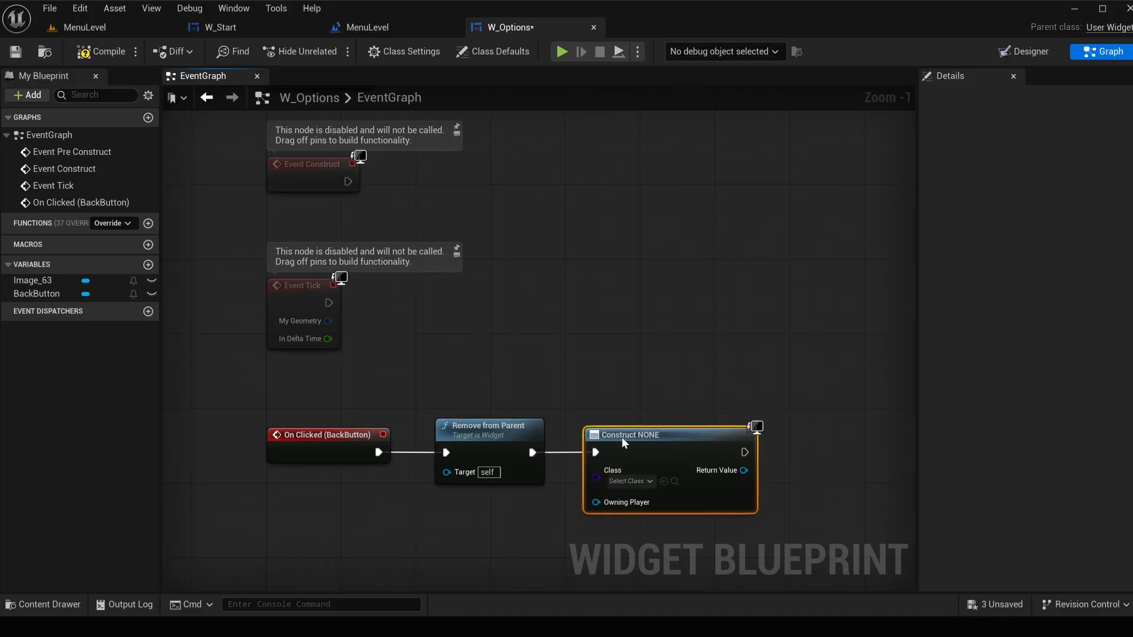
click(629, 481)
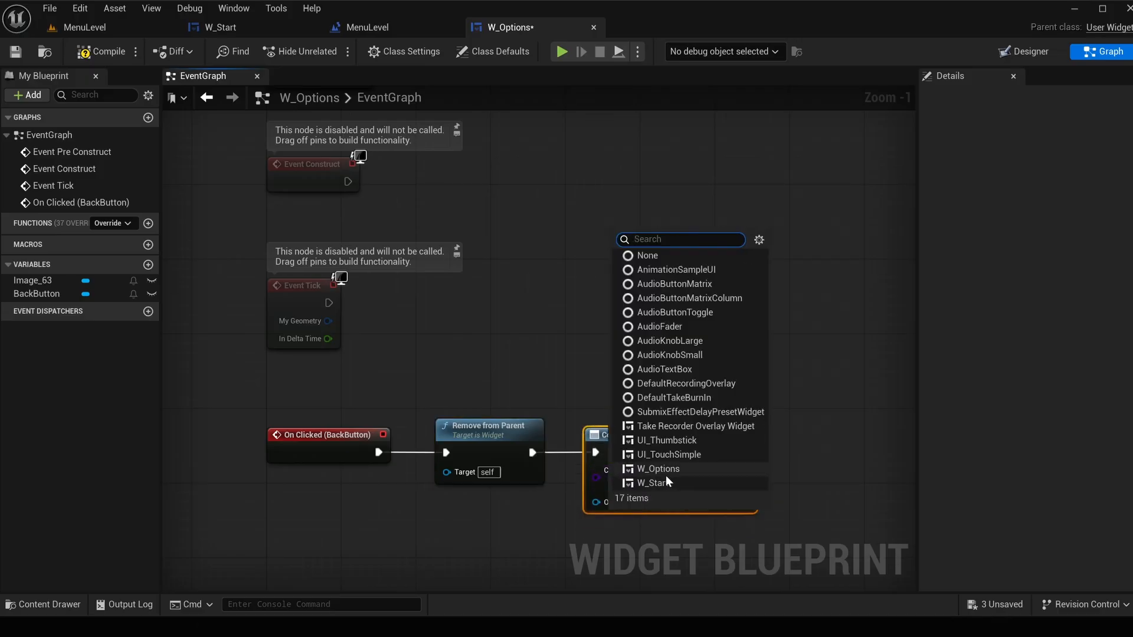
click(655, 483)
Step: Chain an Add to Viewport node targeting the Return Value of Create W Start Widget, and compile and save W_Options
right_drag(806, 476, 681, 442)
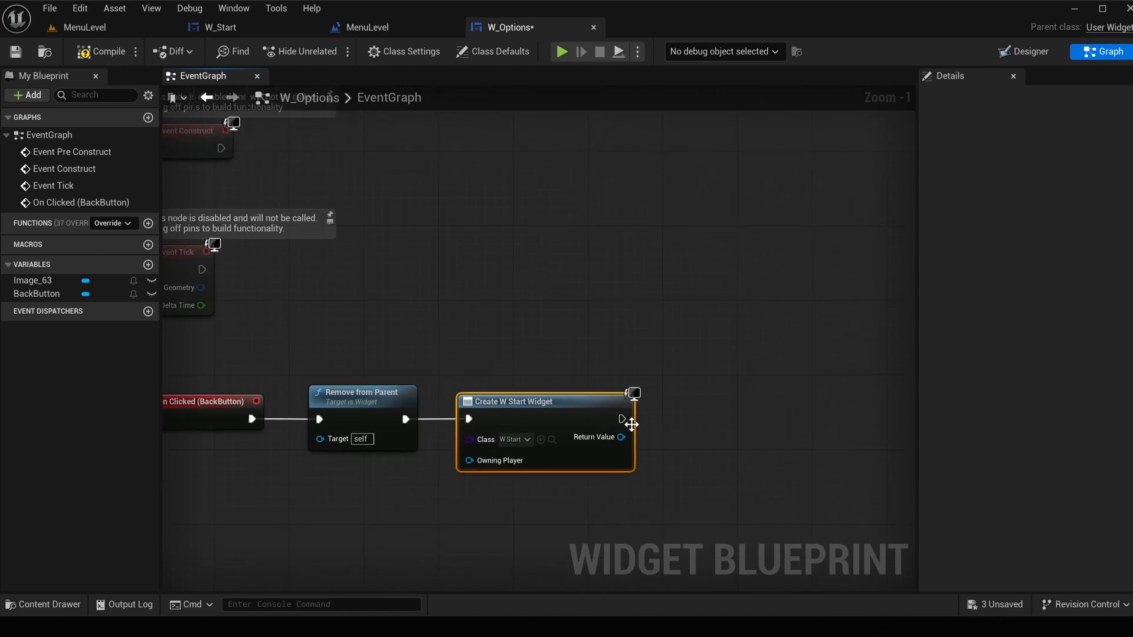
drag(621, 419, 681, 418)
text(add to view)
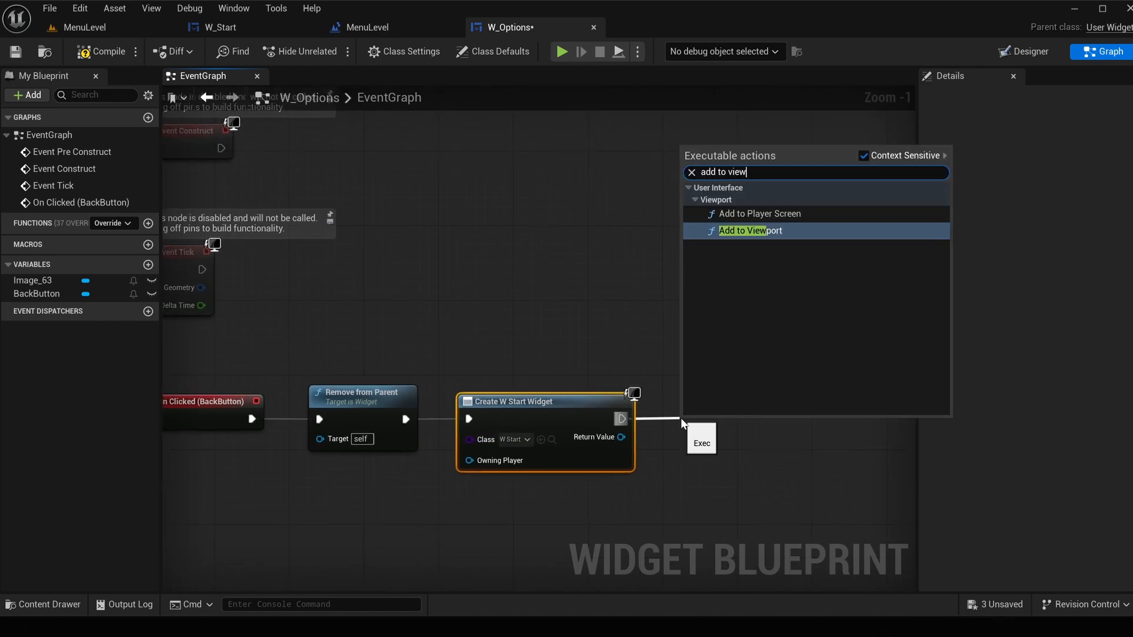
key(Return)
drag(725, 425, 734, 397)
drag(623, 436, 694, 438)
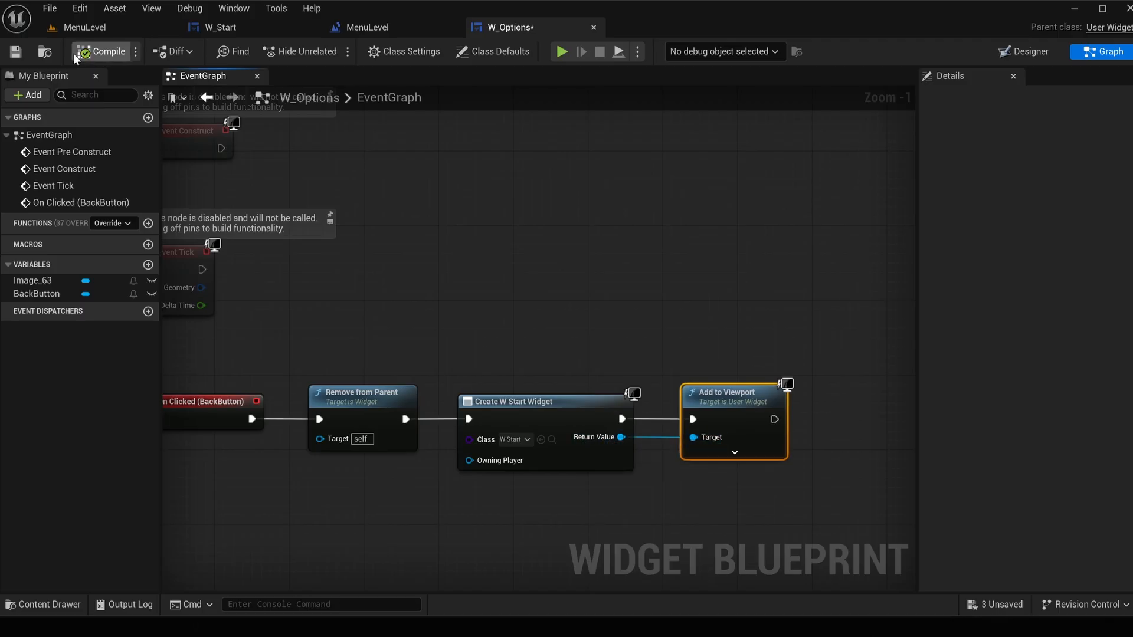
click(18, 51)
Step: Run the game preview and open the options screen from the start menu to test it
click(564, 50)
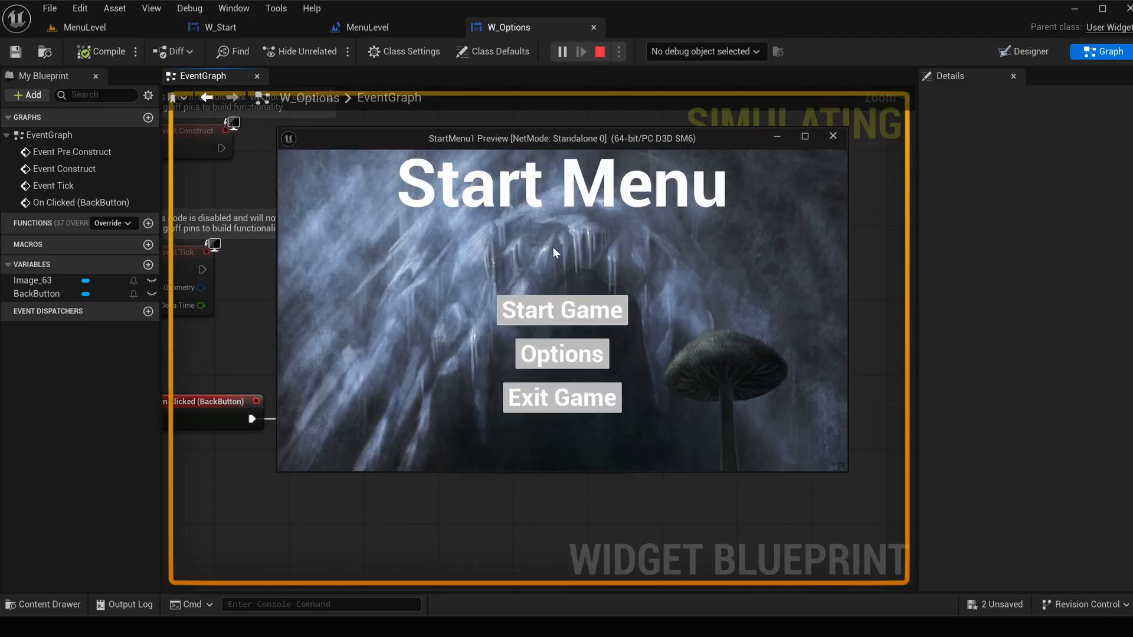
click(560, 359)
click(560, 354)
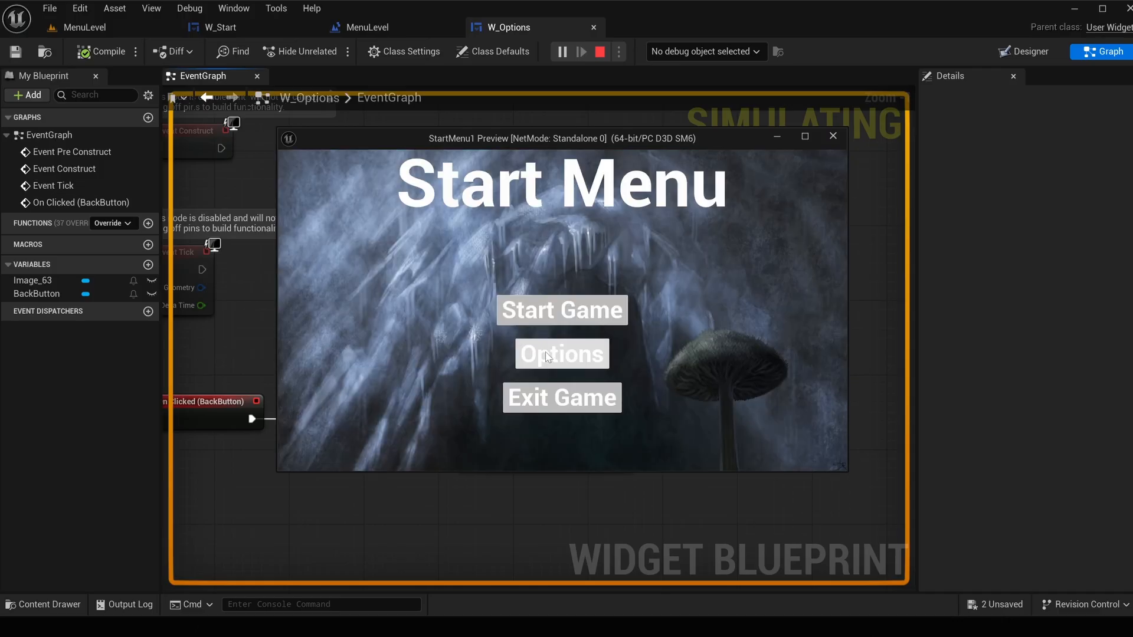